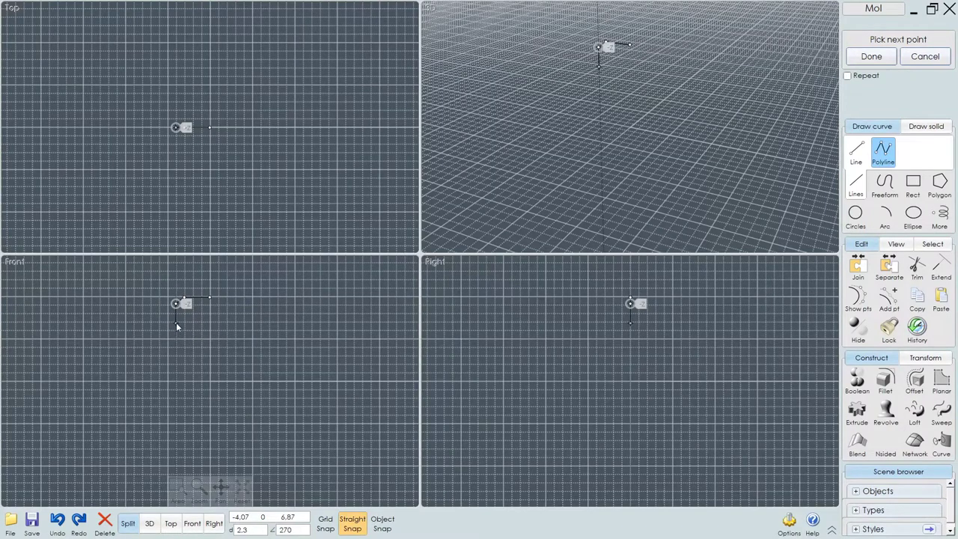
- Finish the polyline side profile and revolve it around a vertical axis into a capped cylinder
{"action": "left_click", "coordinate": [183, 404]}
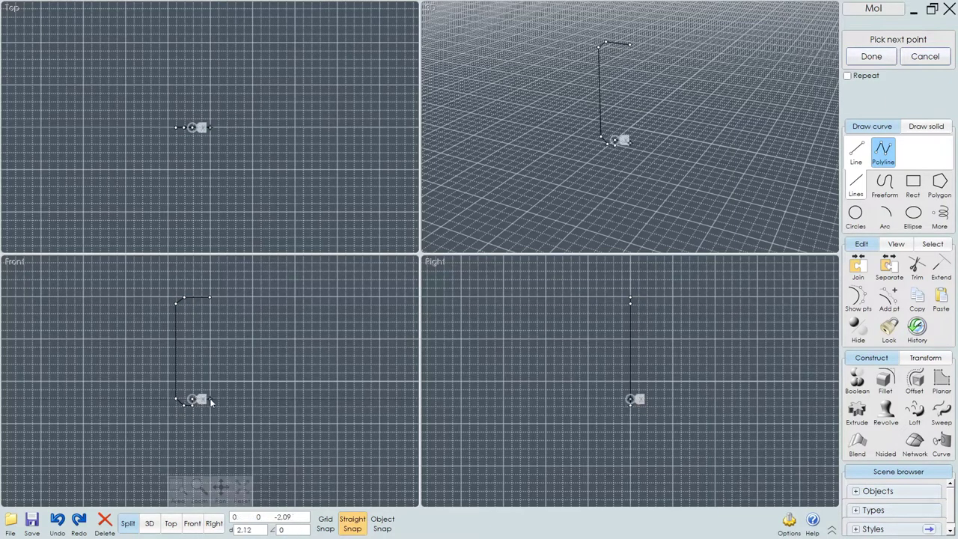
{"action": "left_click", "coordinate": [213, 400]}
{"action": "right_click", "coordinate": [212, 400]}
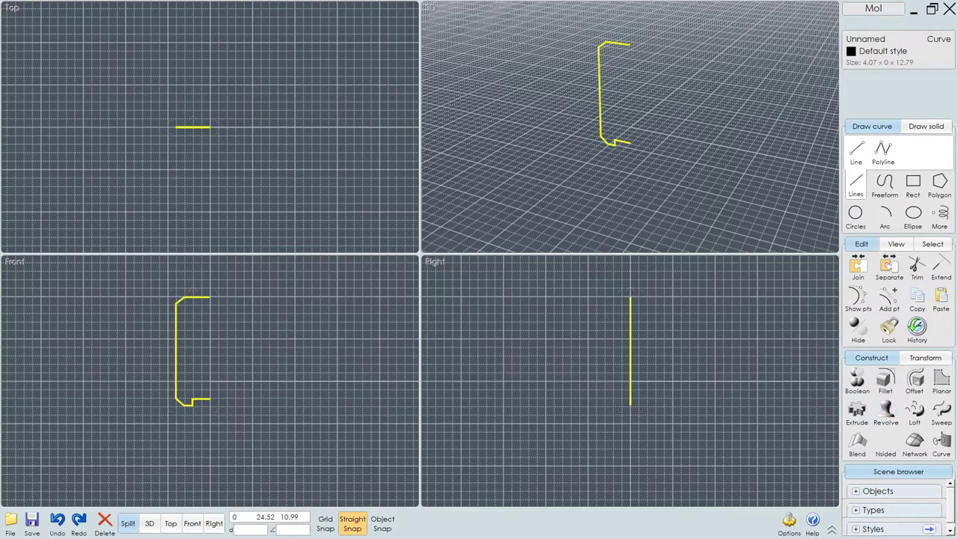
{"action": "left_click", "coordinate": [888, 414]}
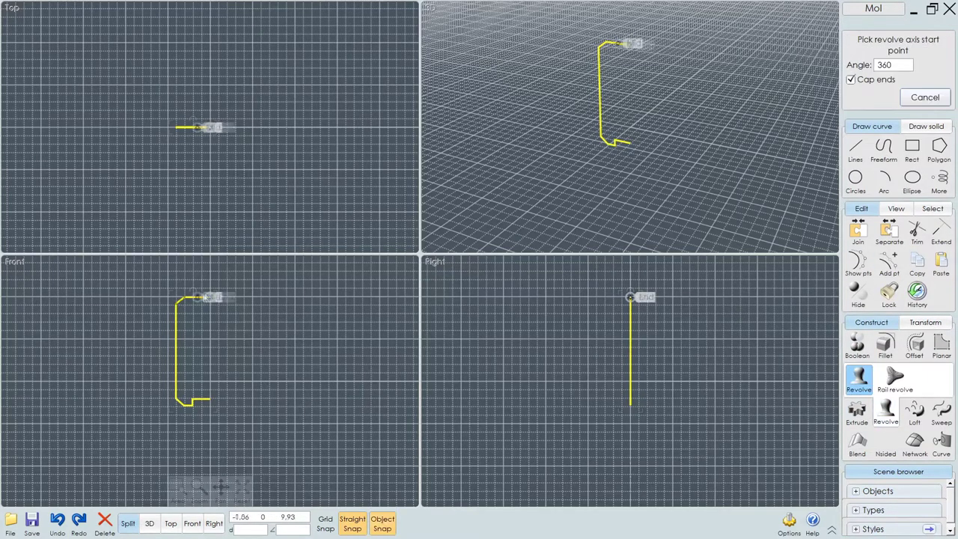
{"action": "left_click", "coordinate": [211, 334]}
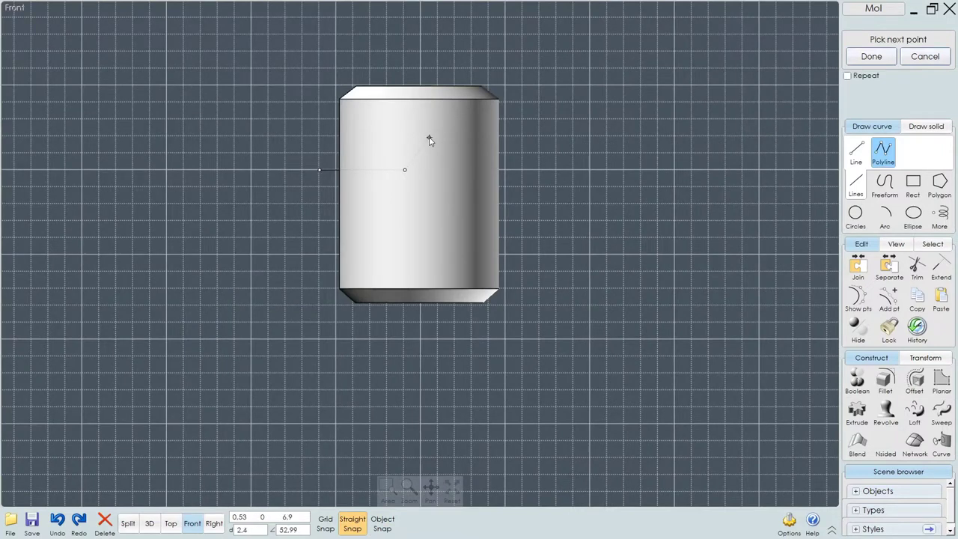
- Finish the stepped cut line across the cylinder and offset it into a thin strip
{"action": "left_click", "coordinate": [523, 141]}
{"action": "right_click", "coordinate": [523, 142]}
{"action": "key", "text": "F2"}
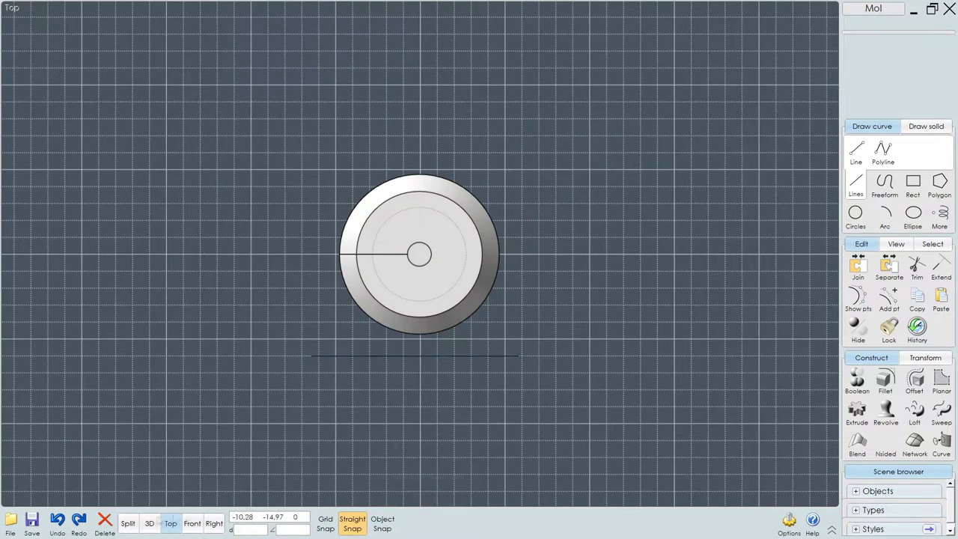
{"action": "left_click", "coordinate": [192, 523]}
{"action": "left_click", "coordinate": [914, 382]}
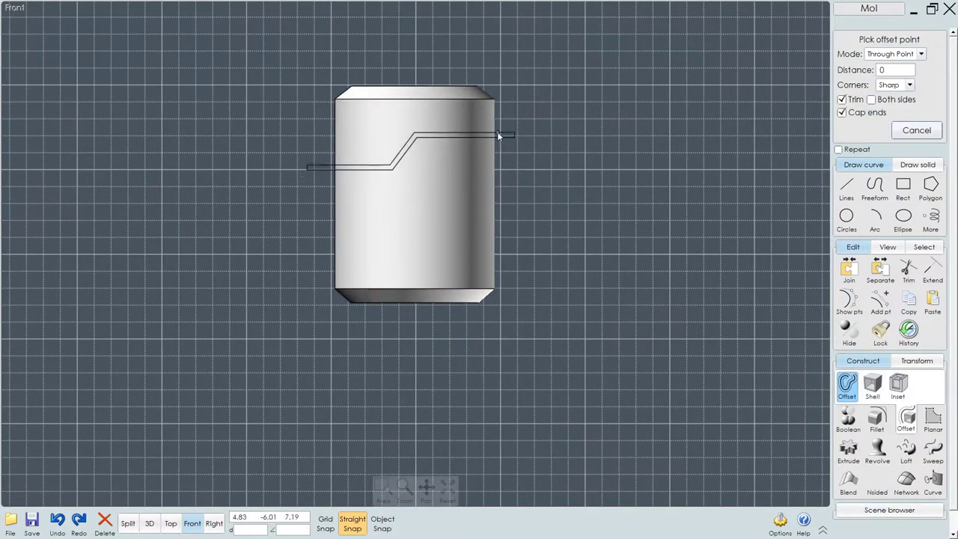
{"action": "left_click", "coordinate": [509, 138]}
- Subtract the strip from the cylinder, then select the separated top section in perspective
{"action": "left_click", "coordinate": [419, 224]}
{"action": "left_click", "coordinate": [856, 382]}
{"action": "left_click", "coordinate": [855, 345]}
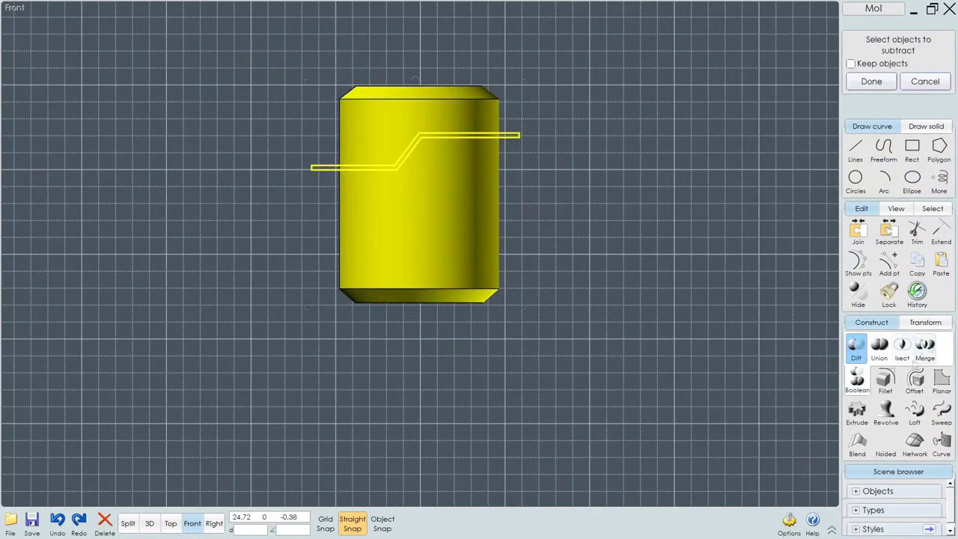
{"action": "left_click", "coordinate": [523, 140]}
{"action": "right_click", "coordinate": [522, 140]}
{"action": "key", "text": "F1"}
{"action": "mouse_move", "coordinate": [615, 158]}
{"action": "right_mouse_down"}
{"action": "mouse_move", "coordinate": [629, 220]}
{"action": "mouse_move", "coordinate": [449, 75]}
{"action": "right_mouse_up"}
{"action": "left_click", "coordinate": [449, 74]}
- Clear the selection and inspect the top section, ending in Top view
{"action": "left_click", "coordinate": [128, 523]}
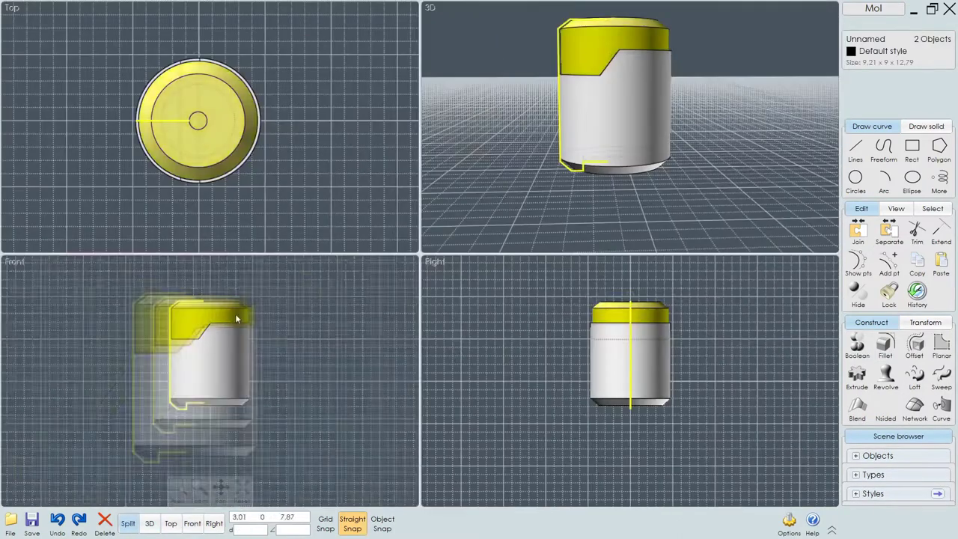
{"action": "scroll", "coordinate": [345, 329], "scroll_direction": "up", "scroll_amount": 3}
{"action": "scroll", "coordinate": [344, 329], "scroll_direction": "up", "scroll_amount": 2}
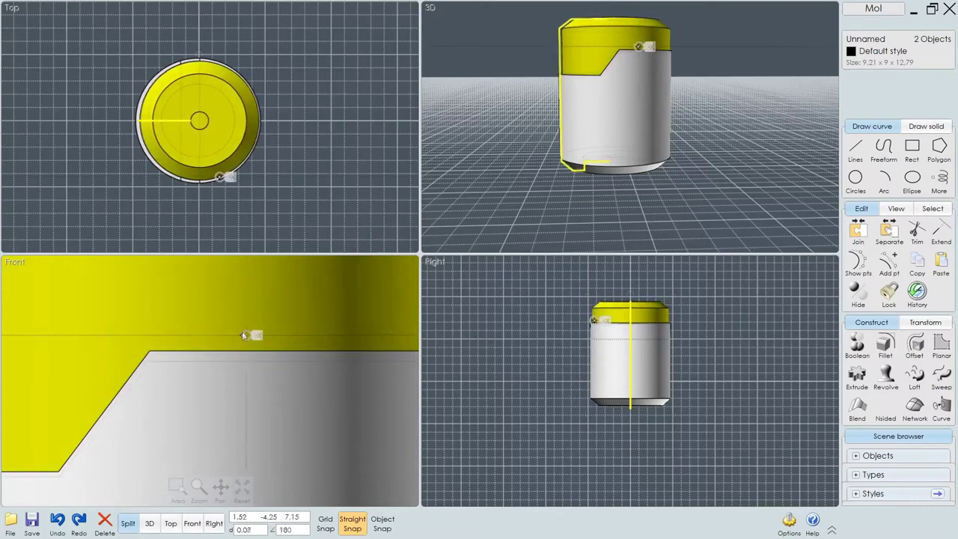
{"action": "left_click", "coordinate": [526, 322]}
{"action": "left_click", "coordinate": [149, 523]}
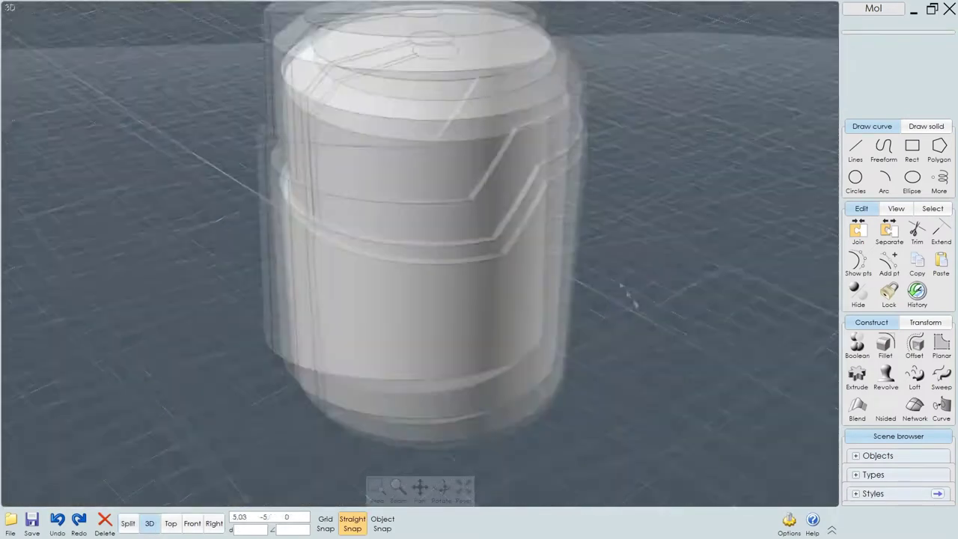
{"action": "right_click_drag", "start_coordinate": [449, 375], "coordinate": [650, 334]}
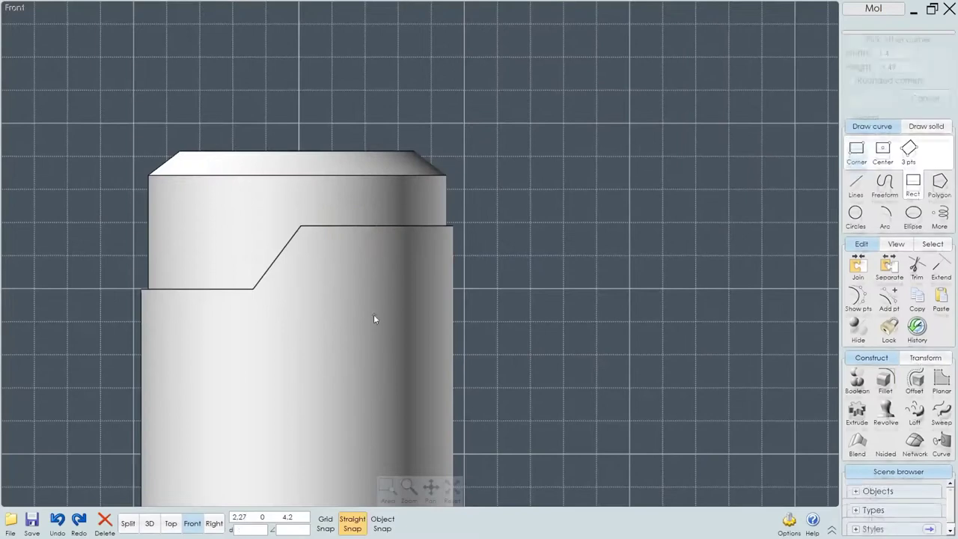
{"action": "left_click", "coordinate": [170, 523]}
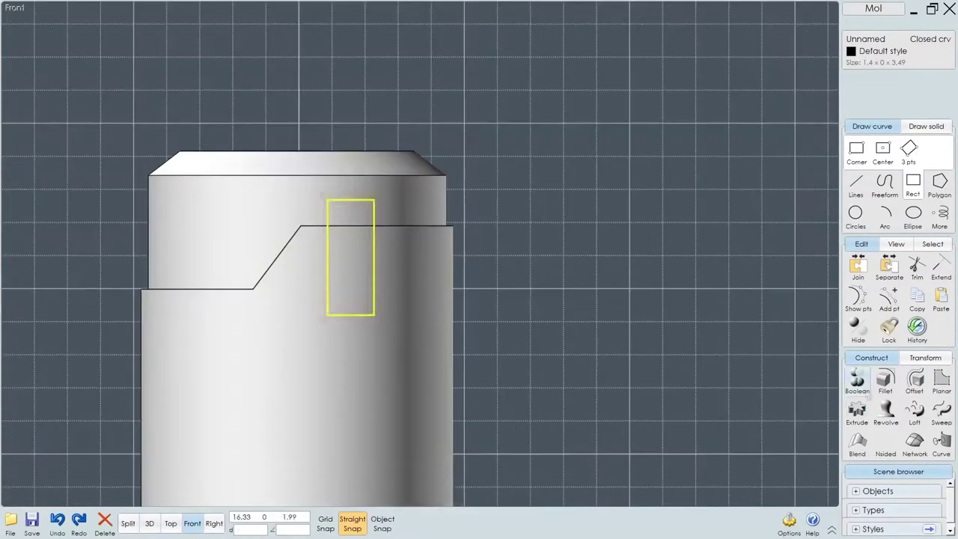
- Chamfer the window rectangle's corners with distance 1, then nudge the solid slightly right
{"action": "left_click", "coordinate": [885, 381]}
{"action": "left_click", "coordinate": [884, 348]}
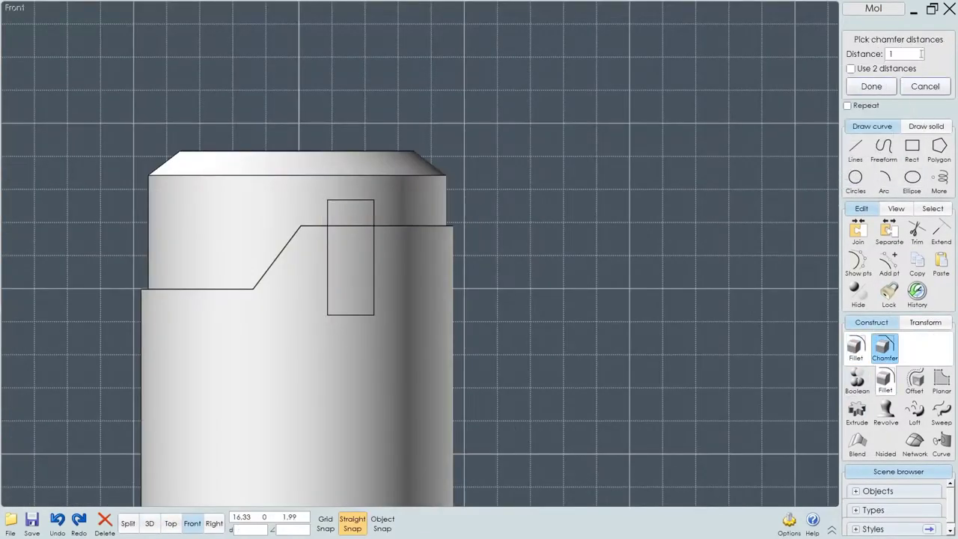
{"action": "left_click", "coordinate": [894, 55]}
{"action": "left_click", "coordinate": [894, 171]}
{"action": "left_click", "coordinate": [873, 86]}
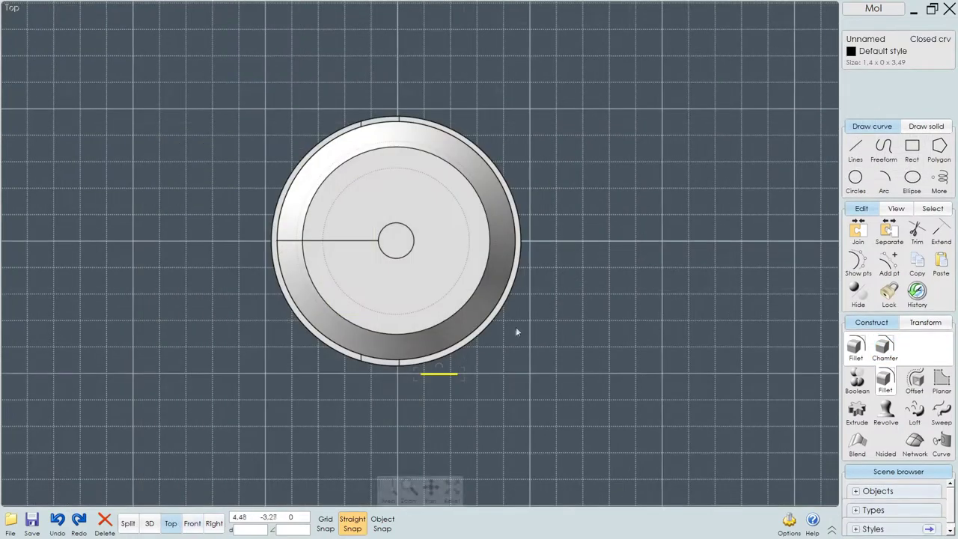
{"action": "left_click_drag", "start_coordinate": [558, 292], "coordinate": [559, 259]}
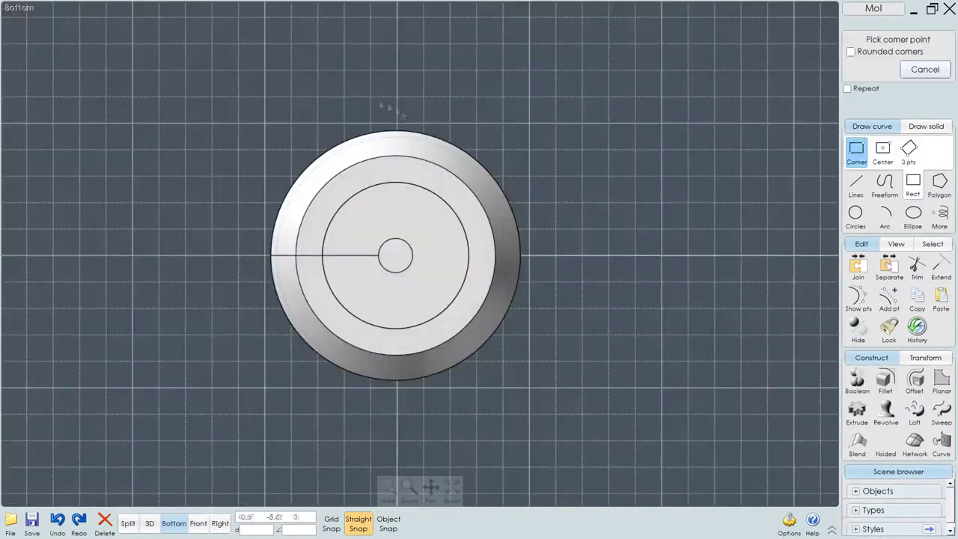
- Draw a rectangle across the bottom disc and extrude it into a solid bar
{"action": "left_click", "coordinate": [386, 115]}
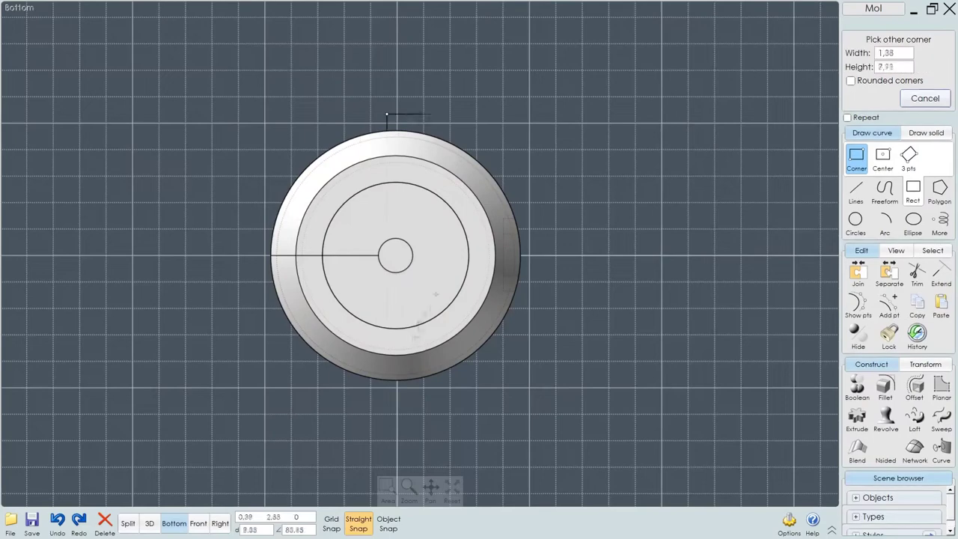
{"action": "left_click", "coordinate": [405, 395]}
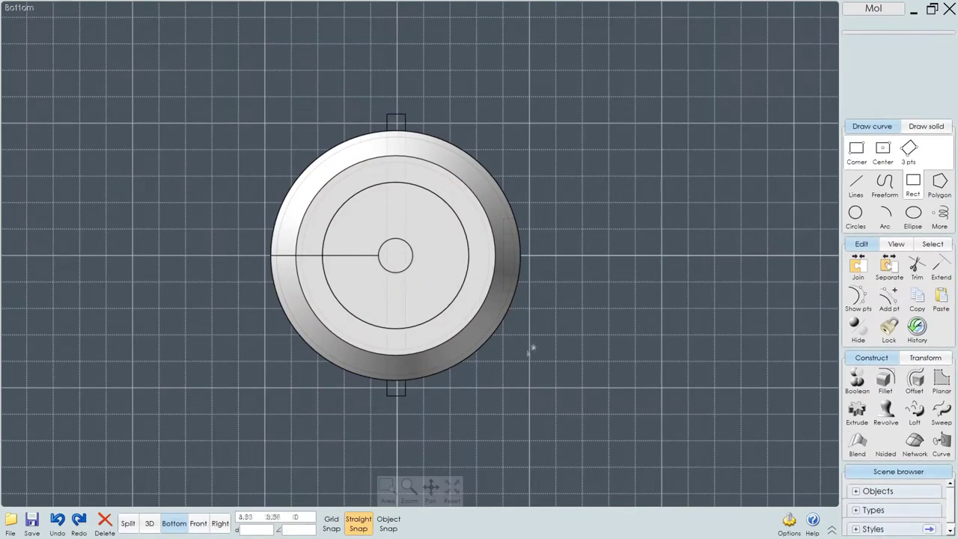
{"action": "left_click", "coordinate": [149, 523]}
{"action": "left_click", "coordinate": [198, 523]}
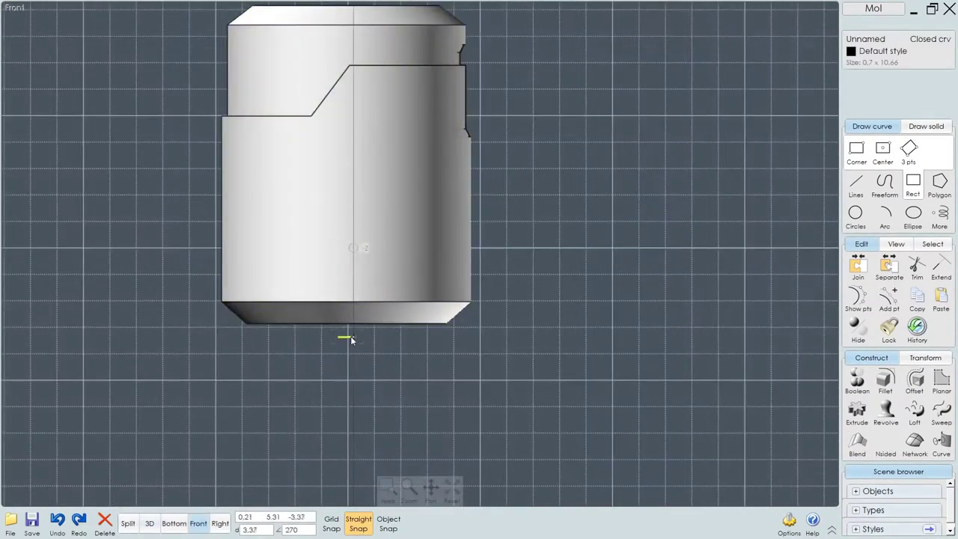
{"action": "left_click", "coordinate": [857, 408]}
{"action": "left_click", "coordinate": [357, 310]}
{"action": "left_click", "coordinate": [149, 523]}
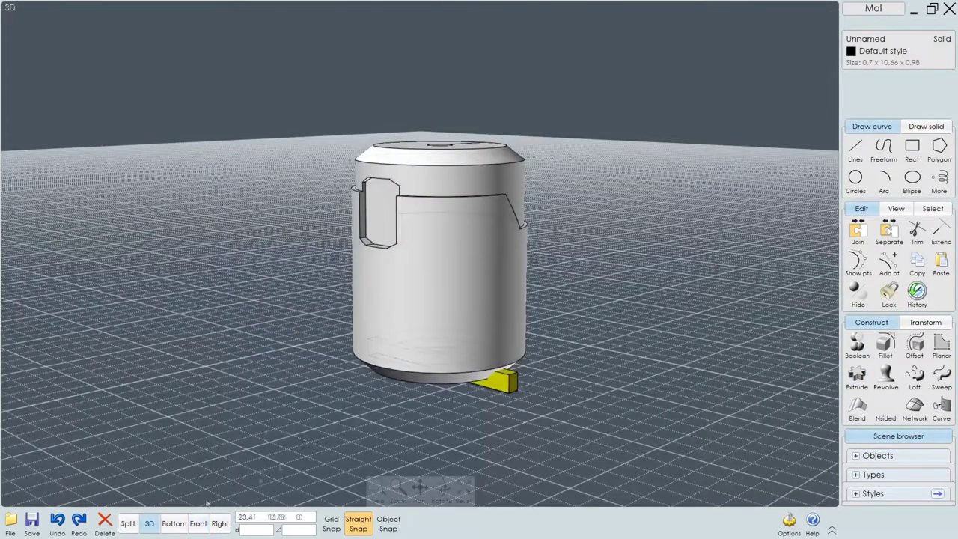
{"action": "left_click", "coordinate": [173, 523]}
- Add a crossing copy of the bar, select both bars with the body, and pick the inner circle
{"action": "key", "text": "Escape"}
{"action": "left_click", "coordinate": [486, 255]}
{"action": "left_click", "coordinate": [396, 187]}
{"action": "left_click", "coordinate": [512, 191]}
{"action": "left_click", "coordinate": [149, 523]}
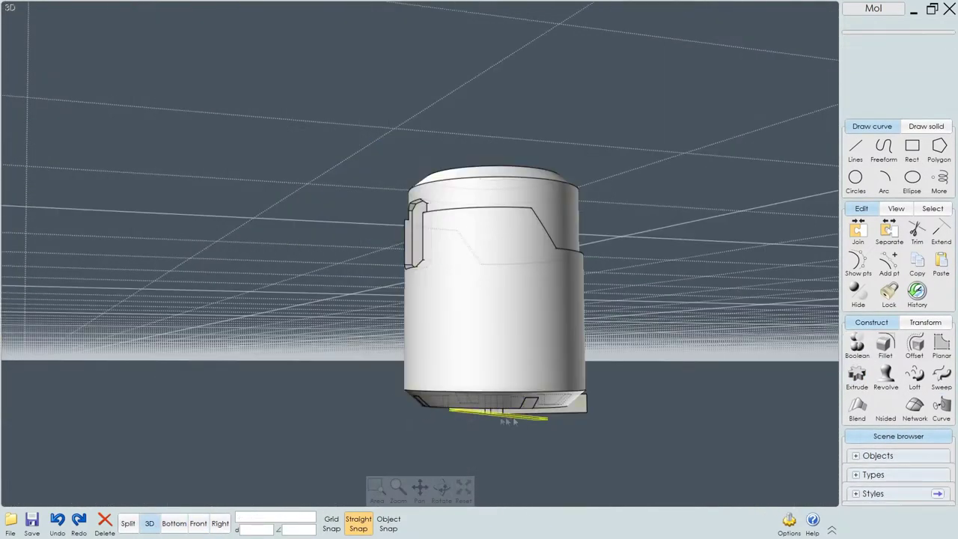
{"action": "right_click_drag", "start_coordinate": [583, 411], "coordinate": [472, 328]}
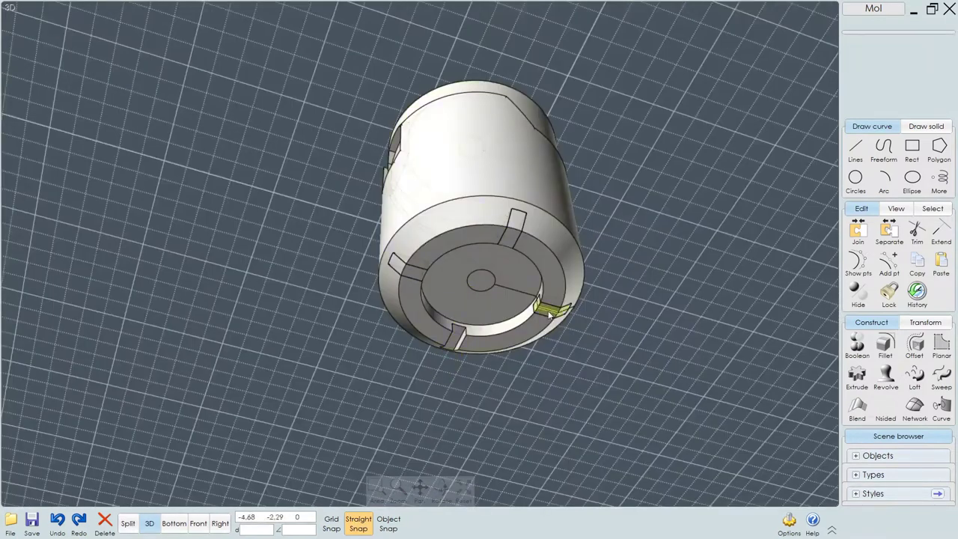
{"action": "left_click", "coordinate": [174, 523]}
{"action": "left_click", "coordinate": [479, 209]}
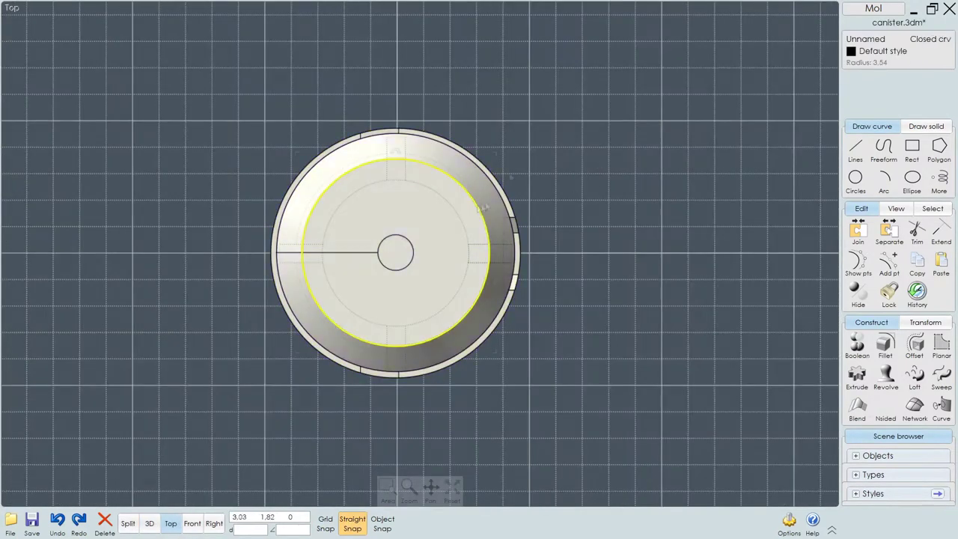
- Add a control point to the circle and reshape the inner arc around it
{"action": "left_click", "coordinate": [193, 523]}
{"action": "left_click", "coordinate": [171, 523]}
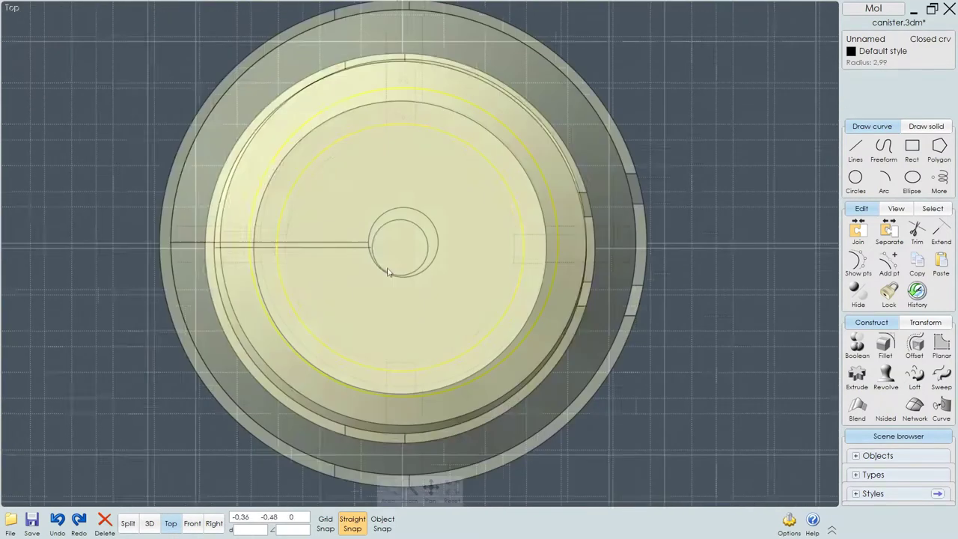
{"action": "scroll", "coordinate": [475, 177], "scroll_direction": "up", "scroll_amount": 2}
{"action": "left_click", "coordinate": [889, 262]}
{"action": "left_click", "coordinate": [386, 397]}
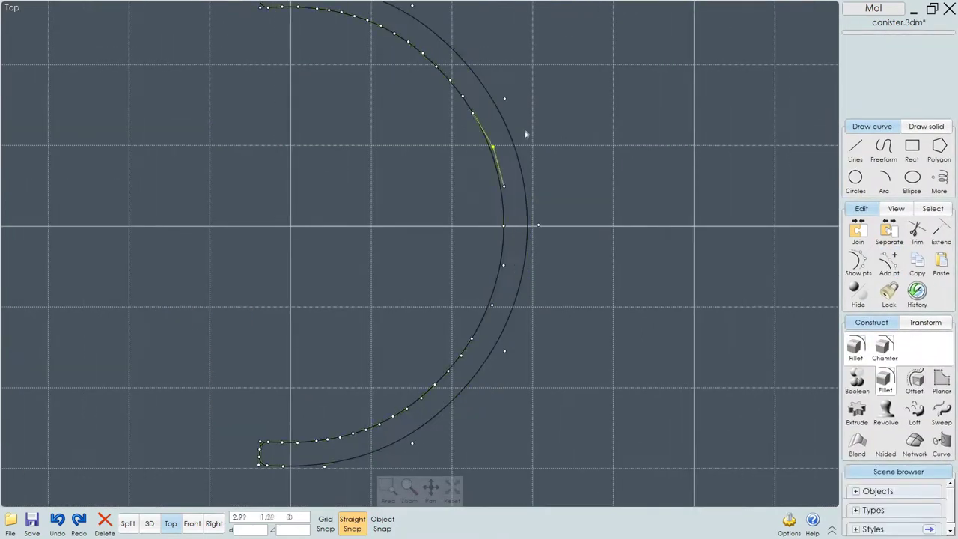
{"action": "left_click_drag", "start_coordinate": [506, 235], "coordinate": [502, 226]}
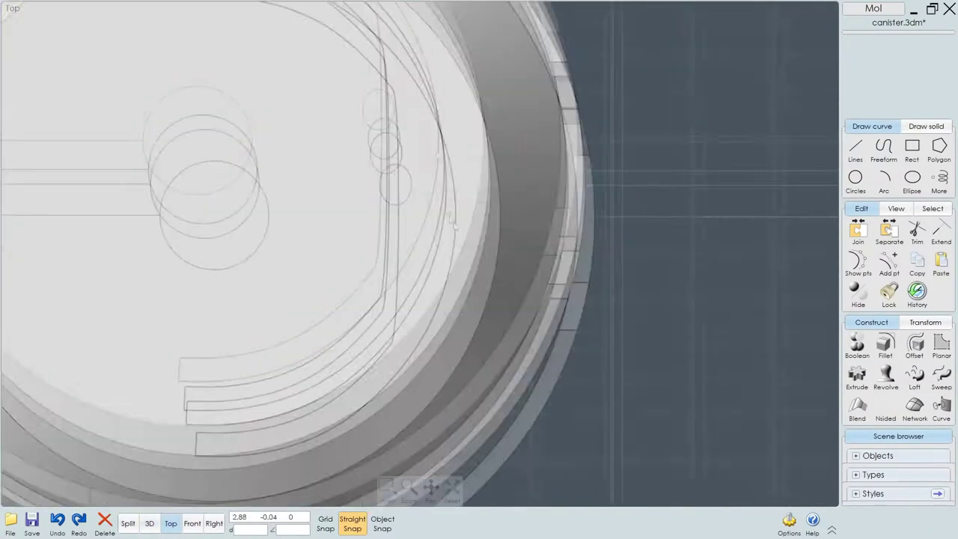
- Extrude the curved wall outline to both sides and cut the ellipse notch from it
{"action": "left_click", "coordinate": [397, 217]}
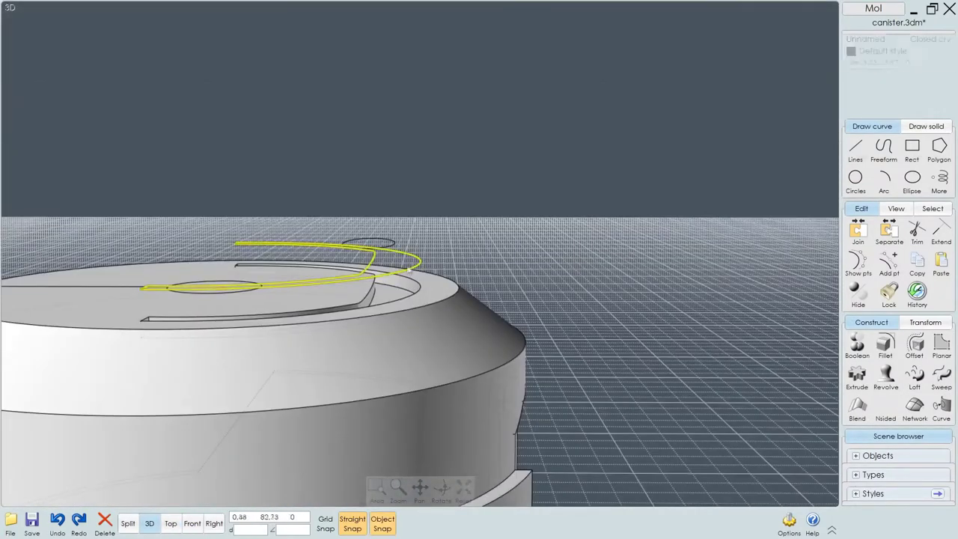
{"action": "left_click", "coordinate": [856, 378]}
{"action": "left_click", "coordinate": [851, 81]}
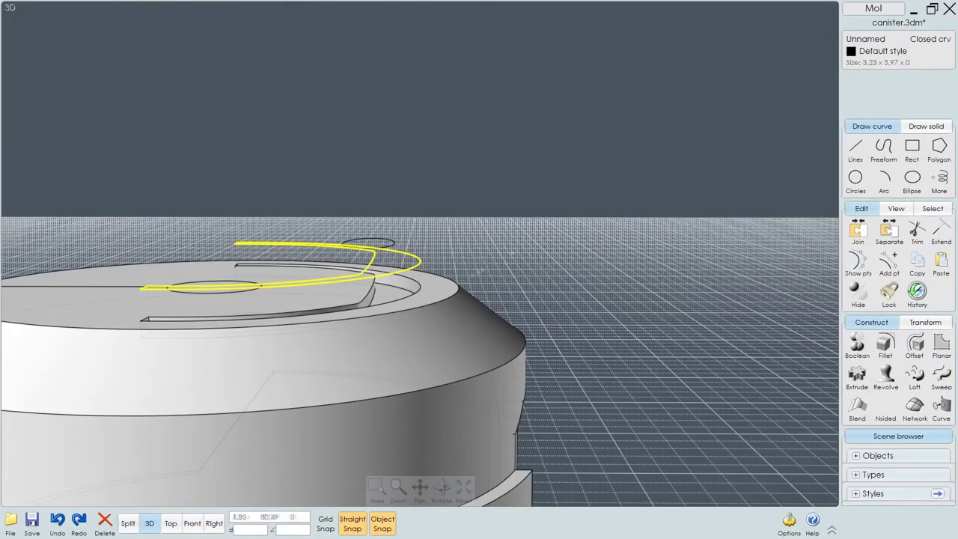
{"action": "left_click", "coordinate": [435, 254]}
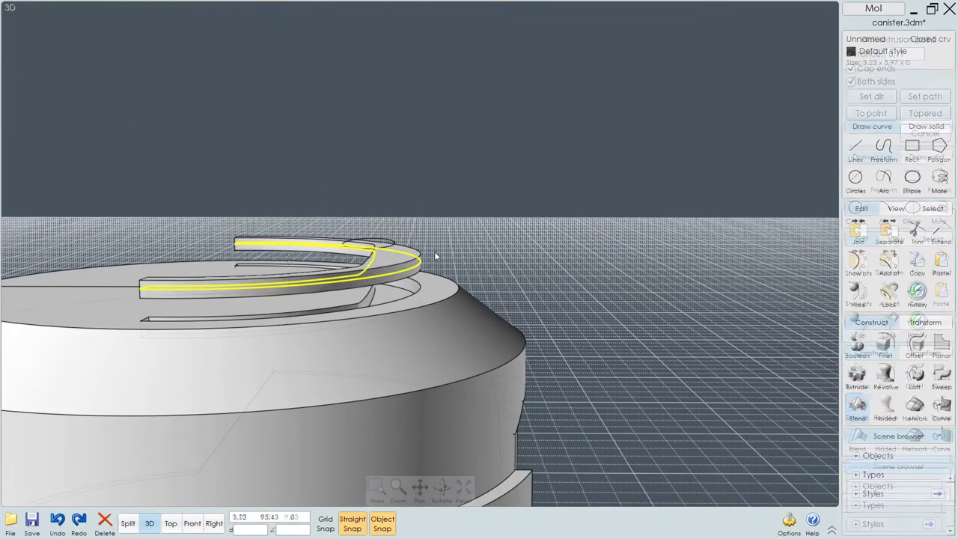
{"action": "left_click", "coordinate": [171, 523]}
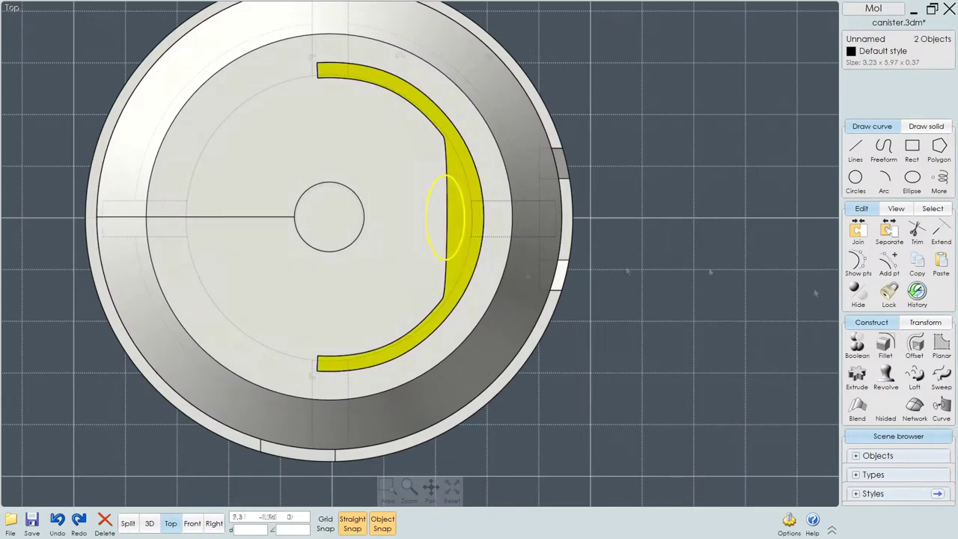
{"action": "left_click", "coordinate": [856, 344]}
{"action": "left_click", "coordinate": [429, 210]}
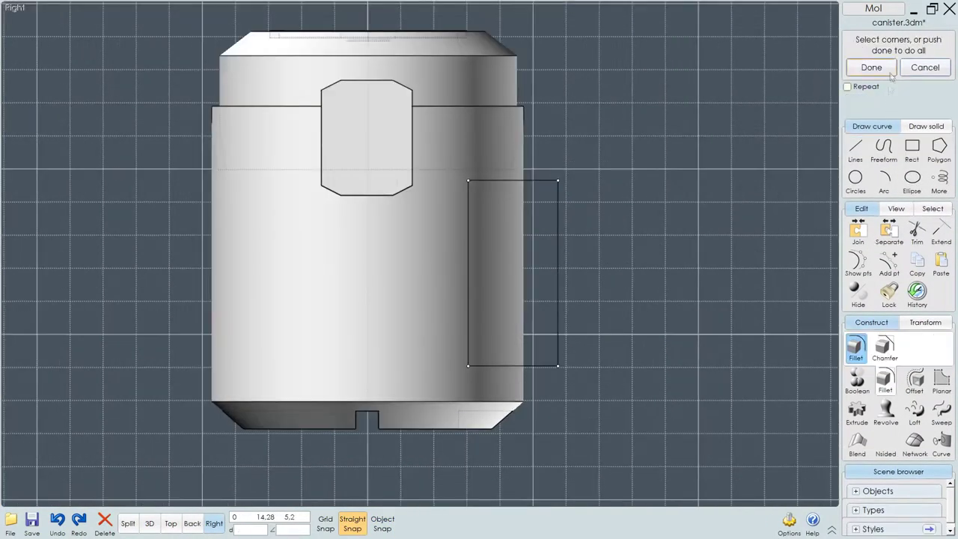
- Fillet the selected curved wall edges with a radius of 0,1
{"action": "left_click", "coordinate": [888, 72]}
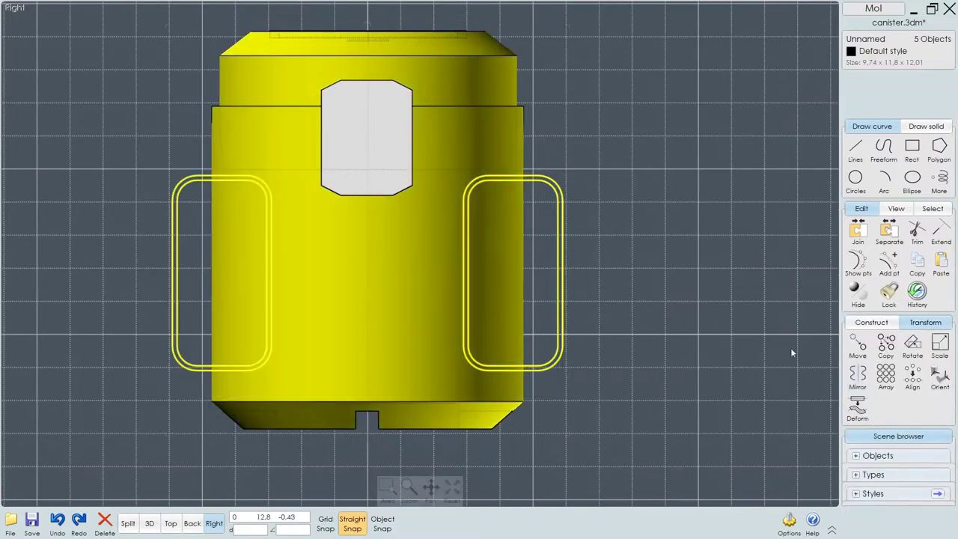
{"action": "left_click", "coordinate": [868, 322]}
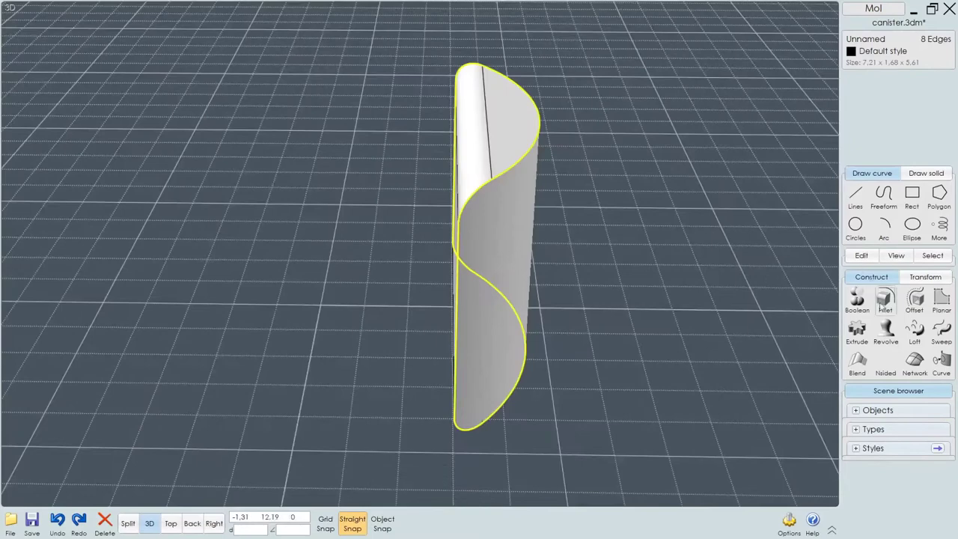
{"action": "left_click", "coordinate": [886, 299]}
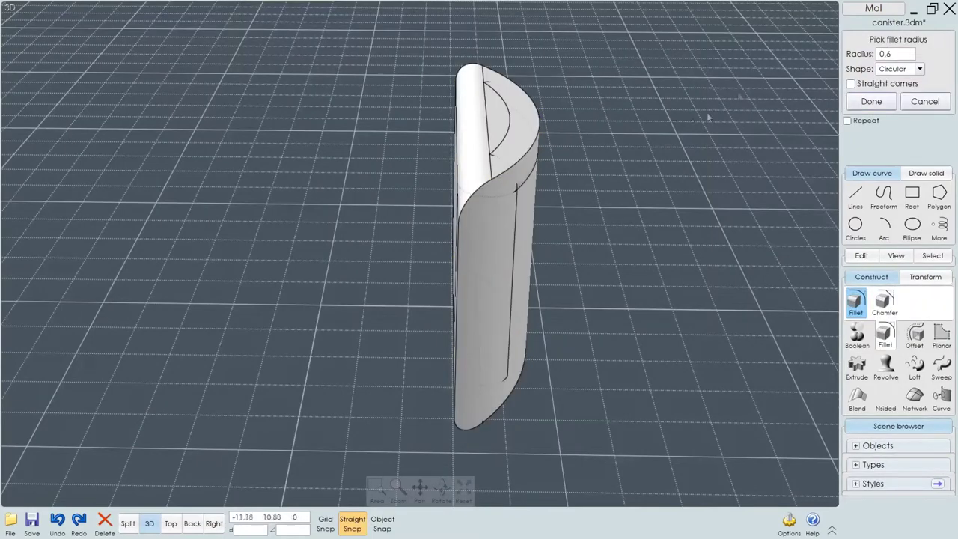
{"action": "type", "text": "0,1"}
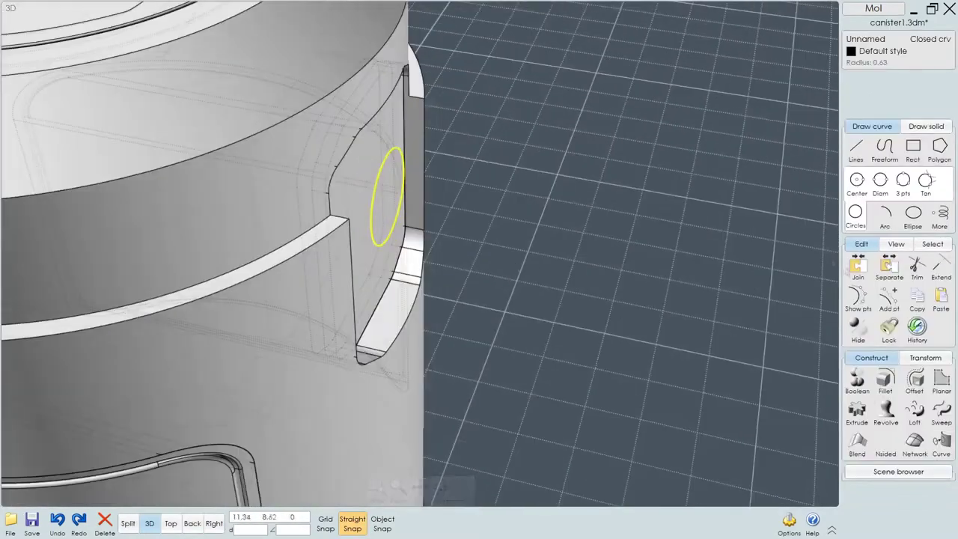
- Finish extruding the circle into a disc and select both pins
{"action": "left_click", "coordinate": [415, 203]}
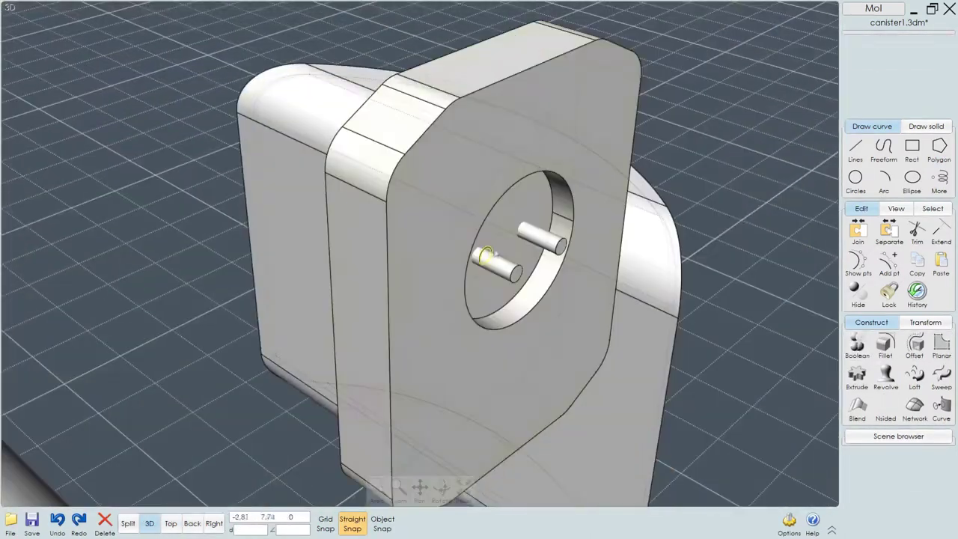
{"action": "left_click", "coordinate": [487, 259]}
{"action": "left_click", "coordinate": [533, 235]}
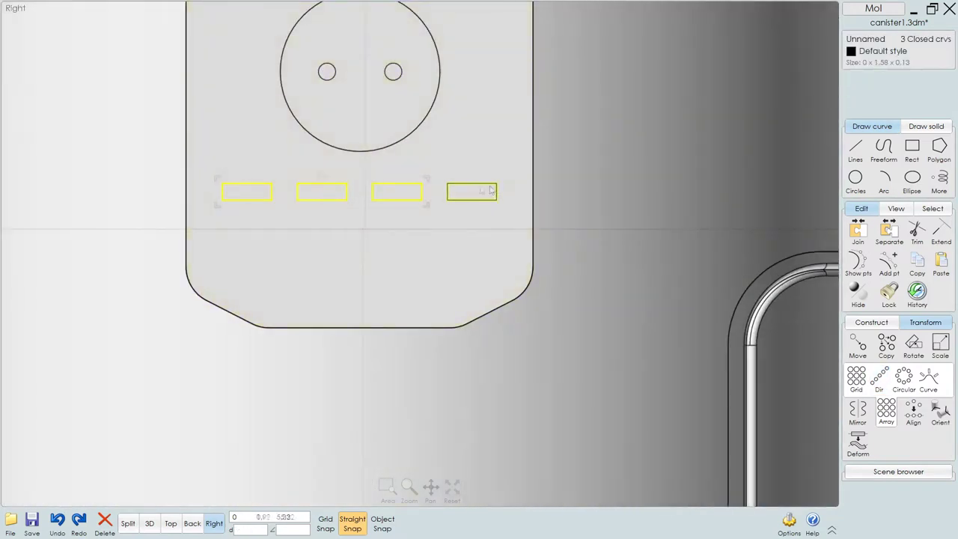
- Place the last slot rectangle copy and extrude the slot rectangles 0.15
{"action": "left_click", "coordinate": [491, 191]}
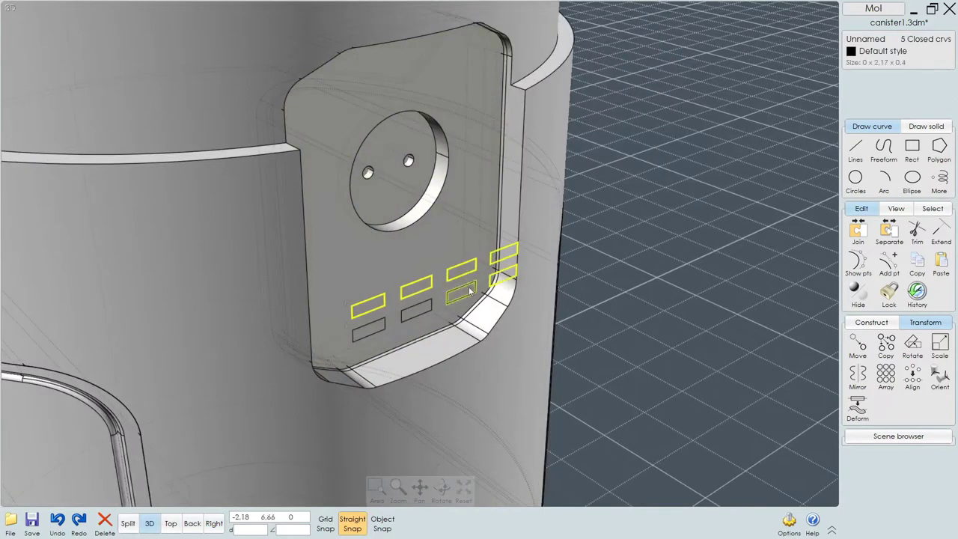
{"action": "left_click", "coordinate": [871, 321]}
{"action": "left_click", "coordinate": [857, 373]}
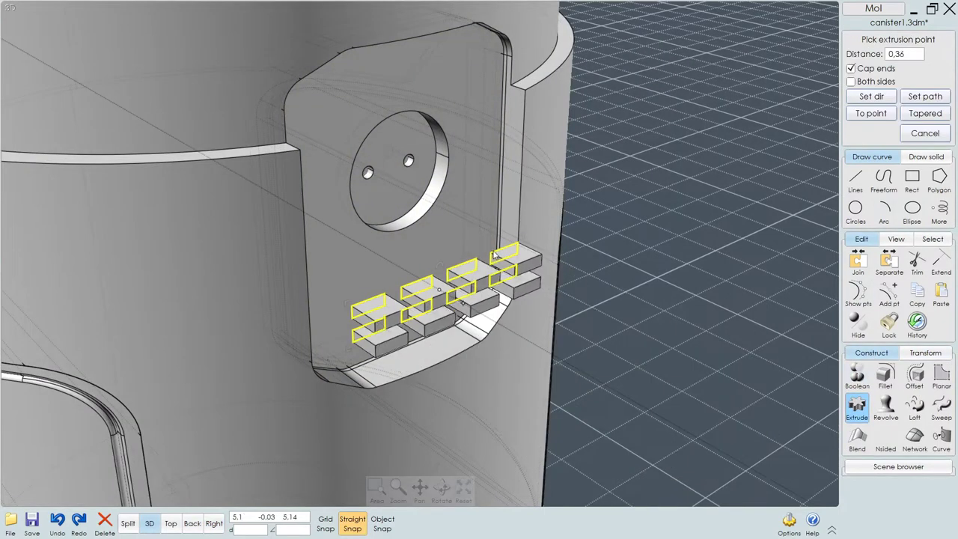
{"action": "type", "text": "0.15"}
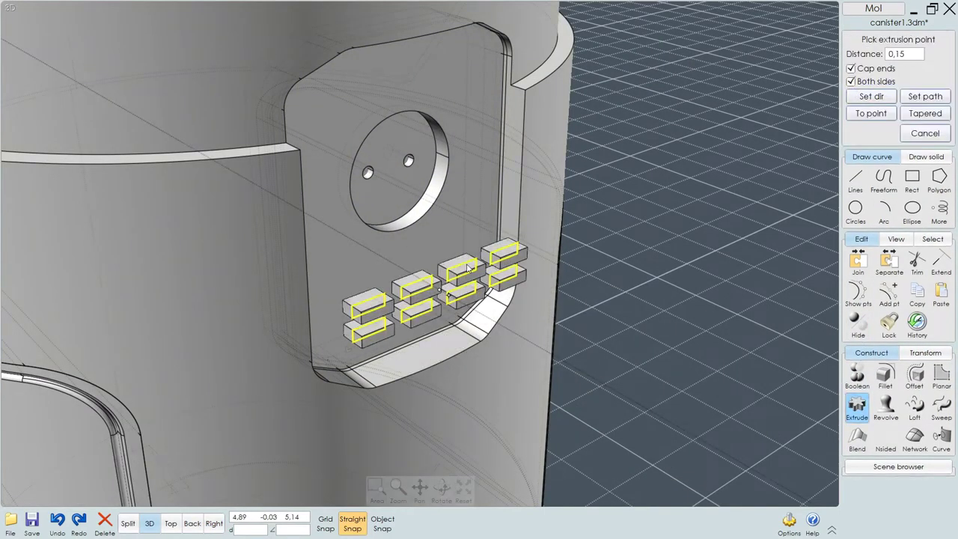
{"action": "key", "text": "Return"}
{"action": "key", "text": "Escape"}
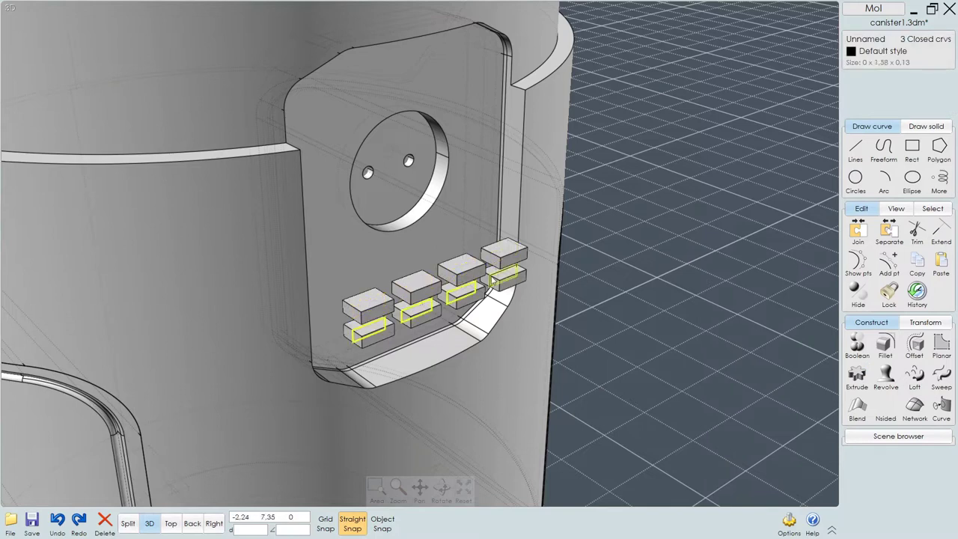
- Chamfer the first slot box's edge
{"action": "scroll", "coordinate": [351, 296], "scroll_direction": "up", "scroll_amount": 2}
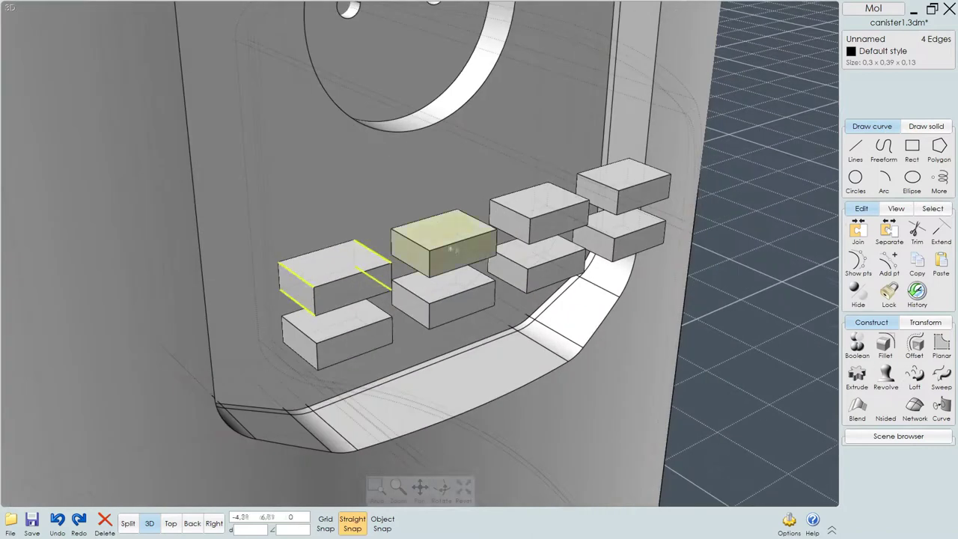
{"action": "left_click", "coordinate": [884, 346]}
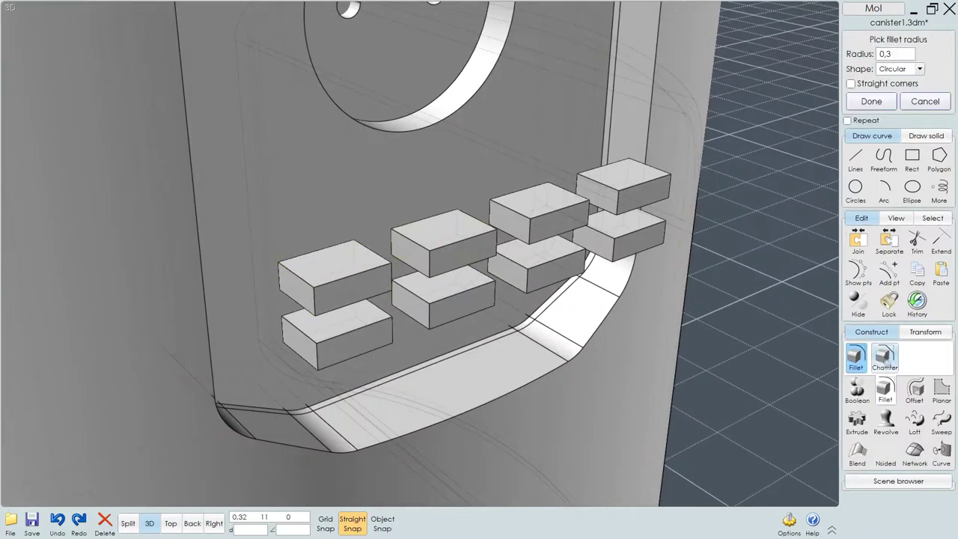
{"action": "left_click", "coordinate": [885, 355]}
{"action": "left_click", "coordinate": [909, 54]}
{"action": "left_click", "coordinate": [850, 70]}
{"action": "left_click", "coordinate": [911, 54]}
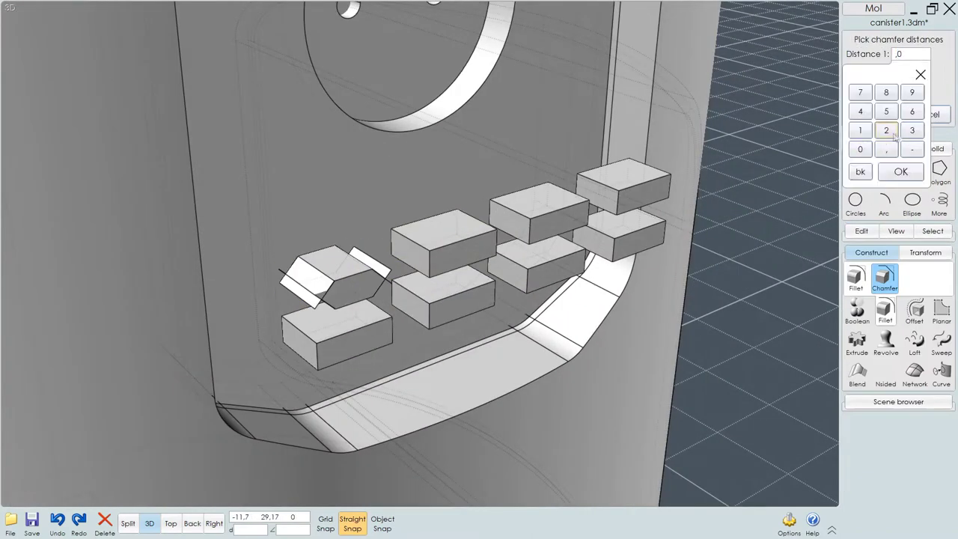
{"action": "left_click", "coordinate": [886, 130]}
{"action": "left_click", "coordinate": [900, 171]}
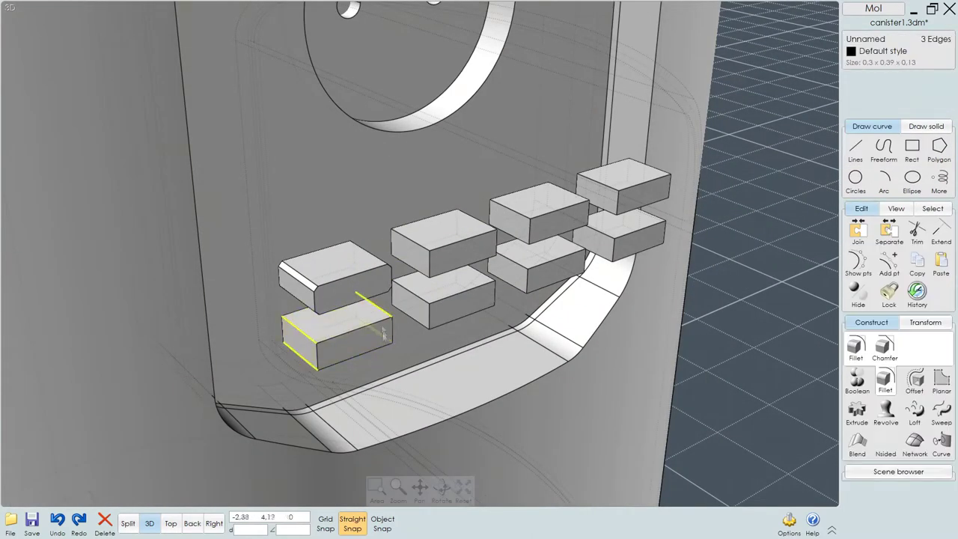
- Repeat the chamfer on the next slot boxes, including the top and lower middle boxes
{"action": "right_click", "coordinate": [370, 309]}
{"action": "right_click", "coordinate": [607, 330]}
{"action": "right_click_drag", "start_coordinate": [607, 331], "coordinate": [346, 282]}
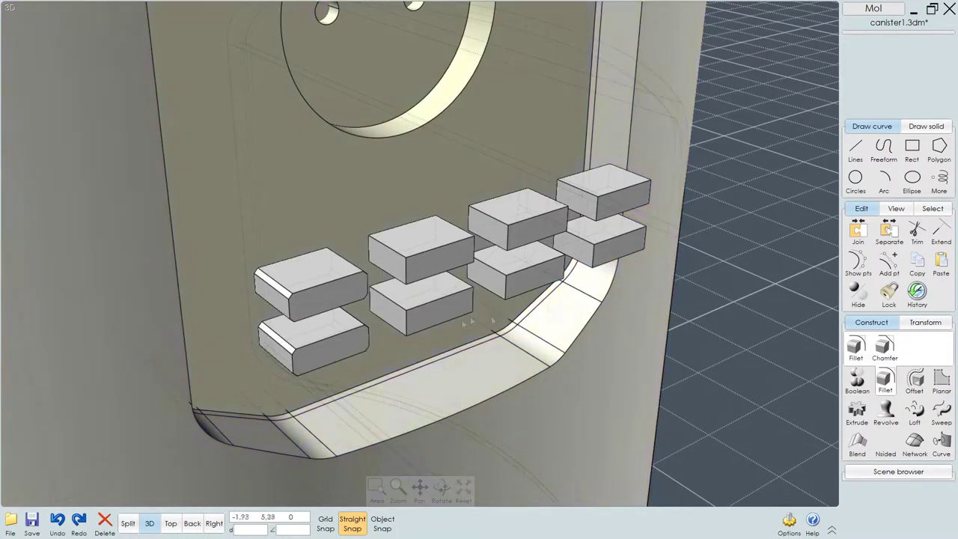
{"action": "right_click", "coordinate": [368, 314]}
{"action": "right_click", "coordinate": [367, 315]}
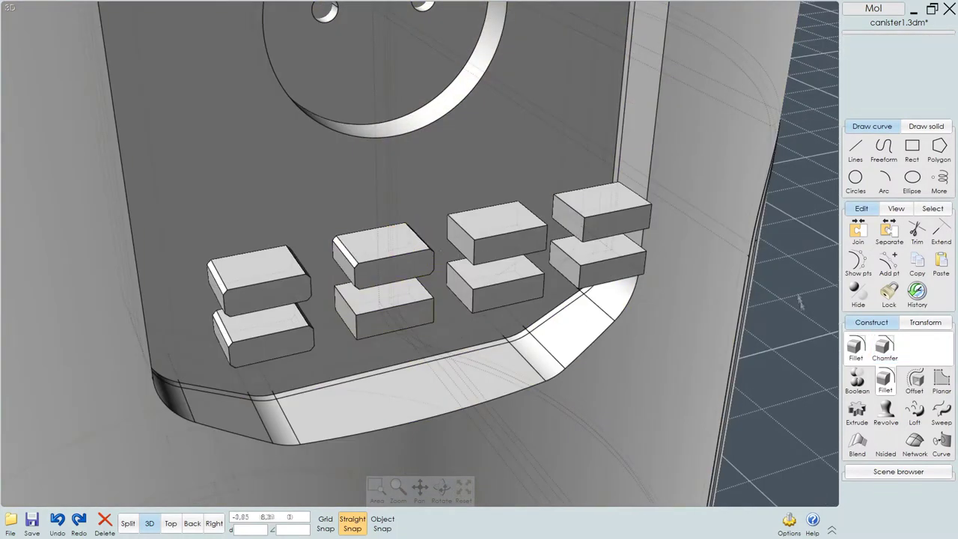
{"action": "scroll", "coordinate": [354, 325], "scroll_direction": "up", "scroll_amount": 2}
{"action": "right_click", "coordinate": [441, 301]}
{"action": "right_click", "coordinate": [442, 301]}
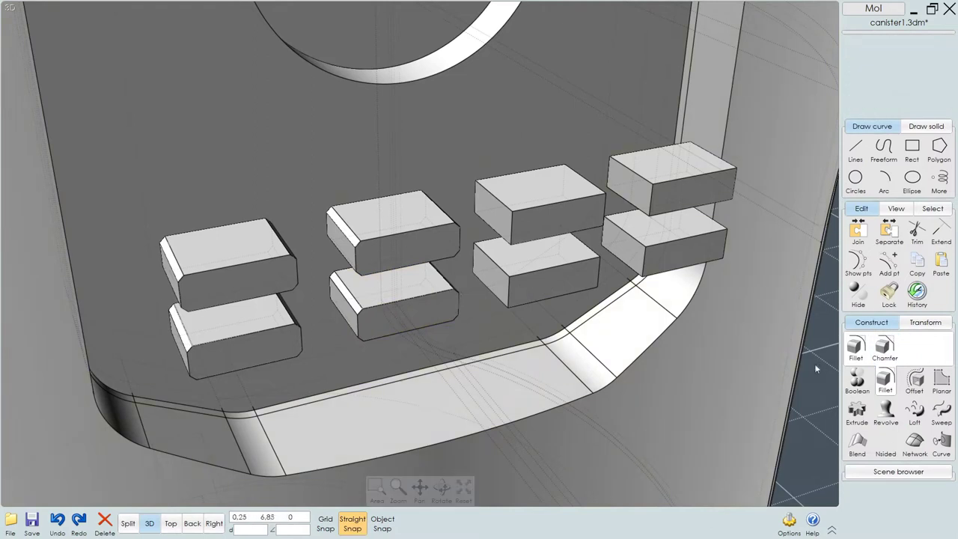
{"action": "right_click", "coordinate": [501, 238]}
{"action": "right_click", "coordinate": [501, 238]}
- Chamfer the remaining lower, top-right and last slot boxes
{"action": "left_click", "coordinate": [493, 298]}
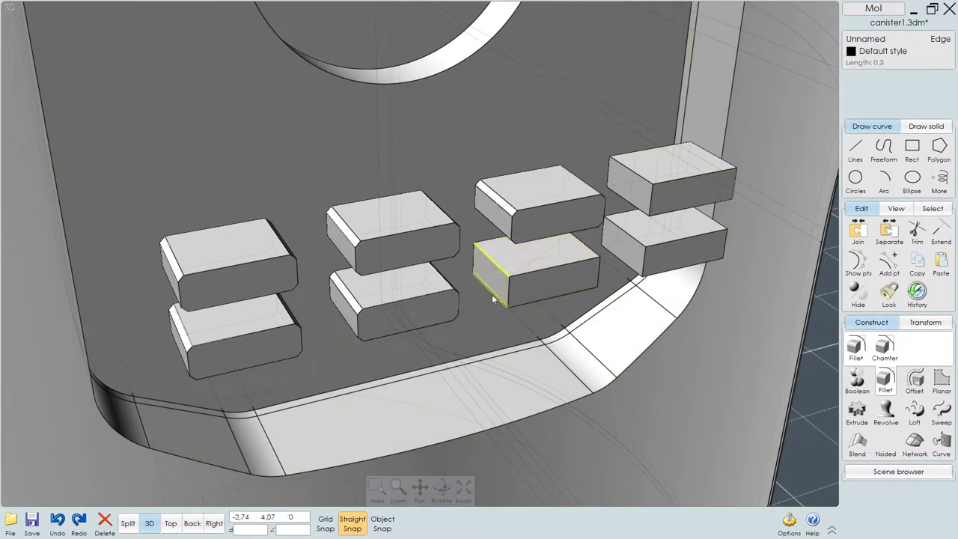
{"action": "right_click", "coordinate": [586, 279]}
{"action": "right_click", "coordinate": [586, 278]}
{"action": "left_click", "coordinate": [642, 177]}
{"action": "right_click", "coordinate": [809, 133]}
{"action": "right_click", "coordinate": [809, 133]}
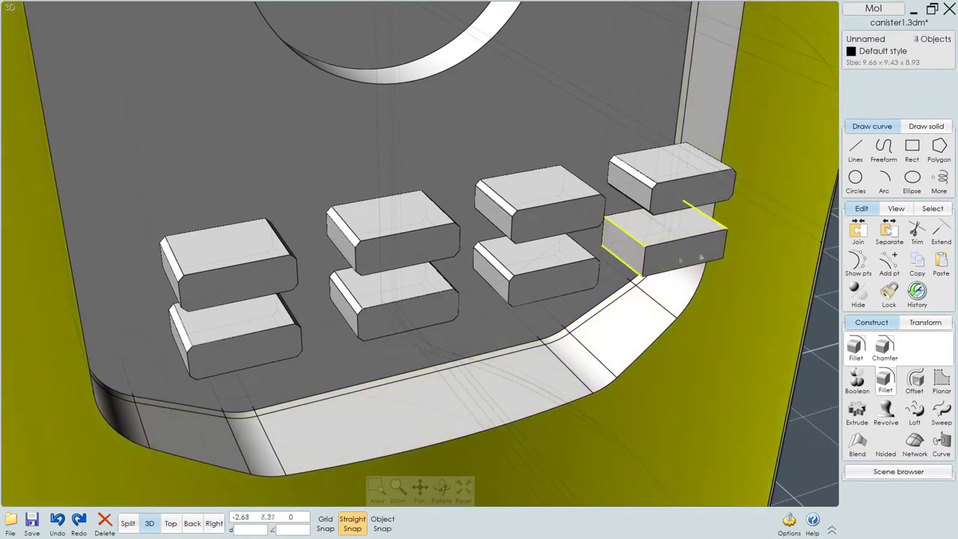
{"action": "right_click", "coordinate": [701, 259]}
{"action": "scroll", "coordinate": [701, 259], "scroll_direction": "down", "scroll_amount": 5}
{"action": "right_click", "coordinate": [701, 258]}
- Zoom out to the whole canister, switch to Top view and select the slot boxes
{"action": "right_click_drag", "start_coordinate": [701, 258], "coordinate": [641, 174]}
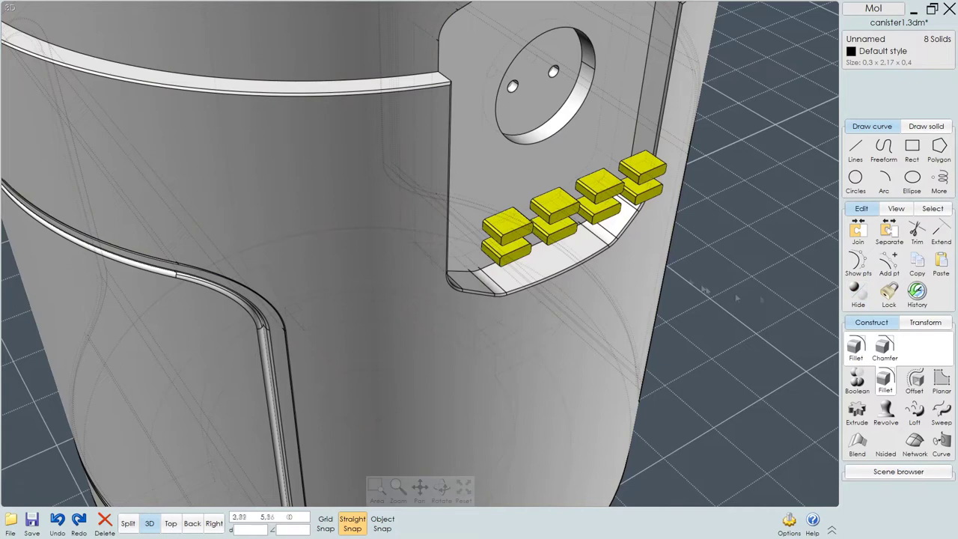
{"action": "scroll", "coordinate": [703, 291], "scroll_direction": "down", "scroll_amount": 5}
{"action": "left_click", "coordinate": [171, 523]}
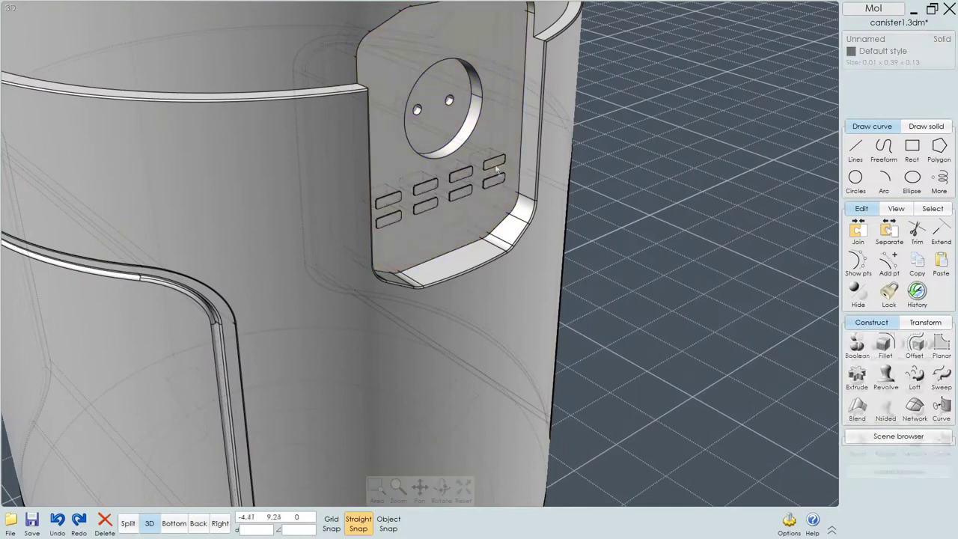
{"action": "left_click", "coordinate": [460, 176]}
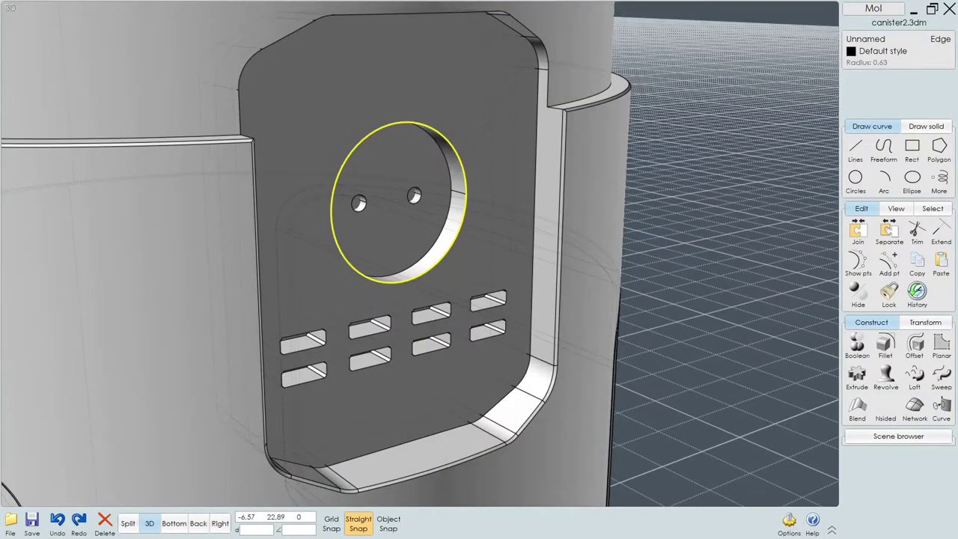
- Fillet the circular hole's edge with a 0,03 radius
{"action": "left_click", "coordinate": [886, 346]}
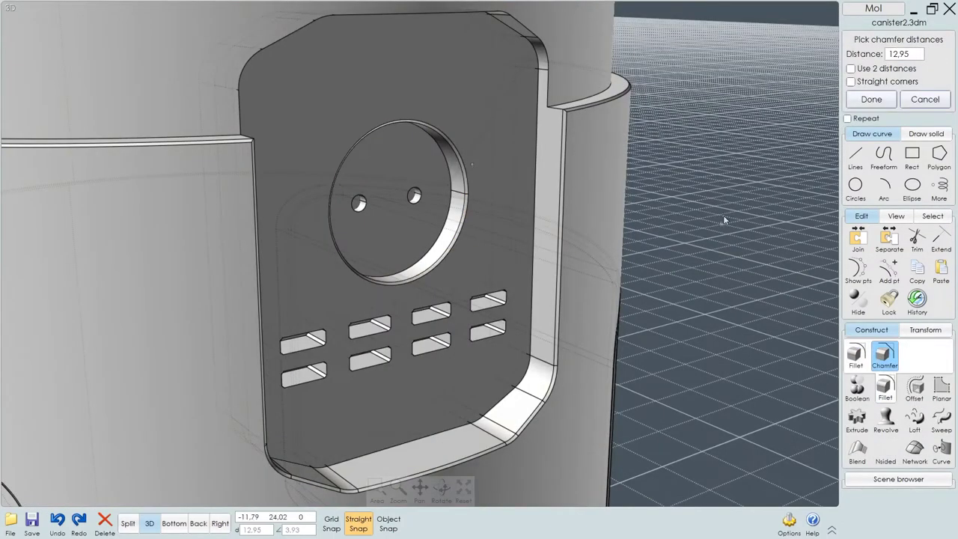
{"action": "key", "text": "Return"}
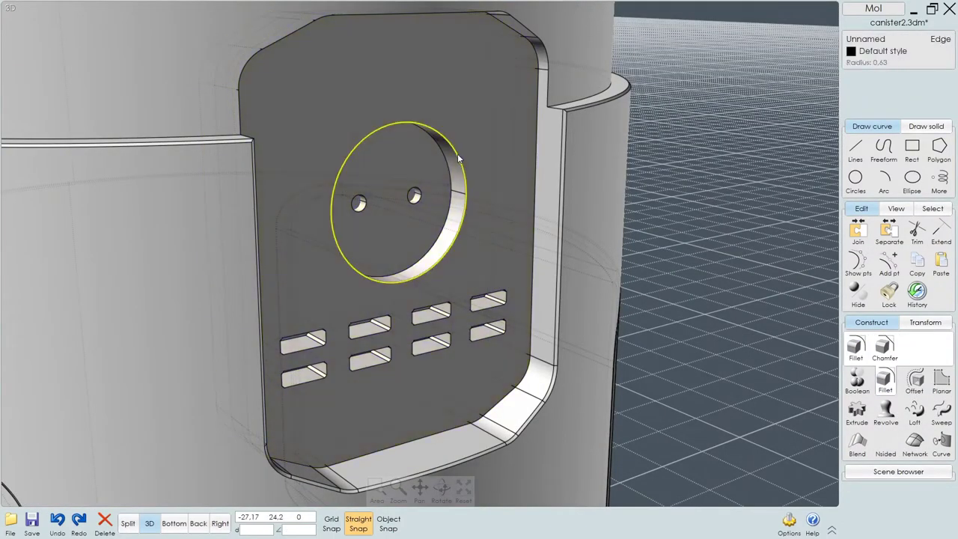
{"action": "left_click", "coordinate": [855, 346]}
{"action": "key", "text": "Escape"}
{"action": "left_click", "coordinate": [855, 346]}
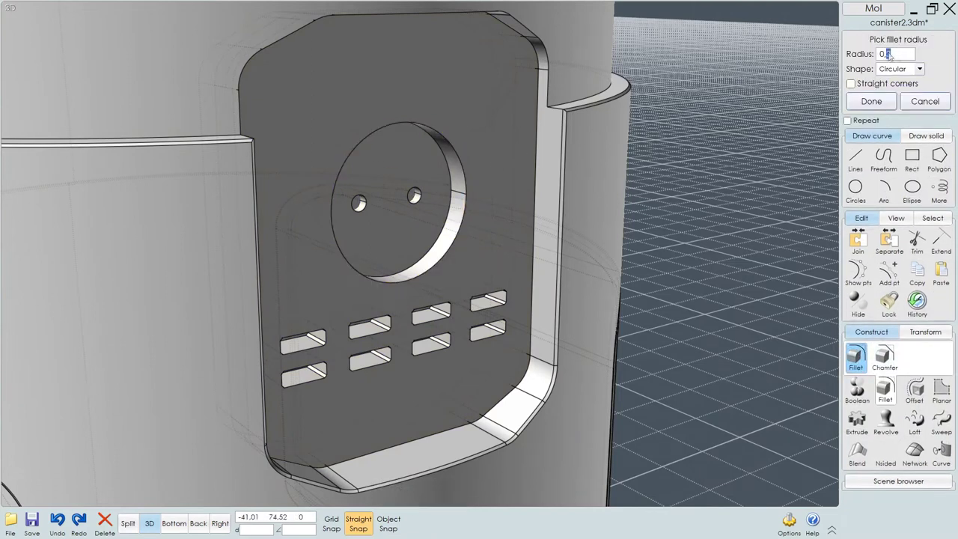
{"action": "type", "text": "0,03"}
{"action": "key", "text": "Return"}
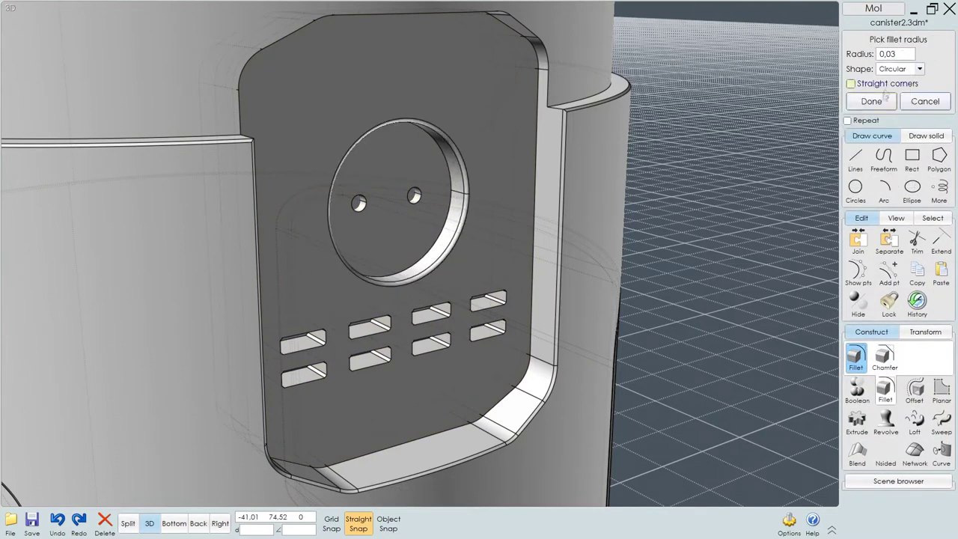
{"action": "left_click", "coordinate": [885, 95]}
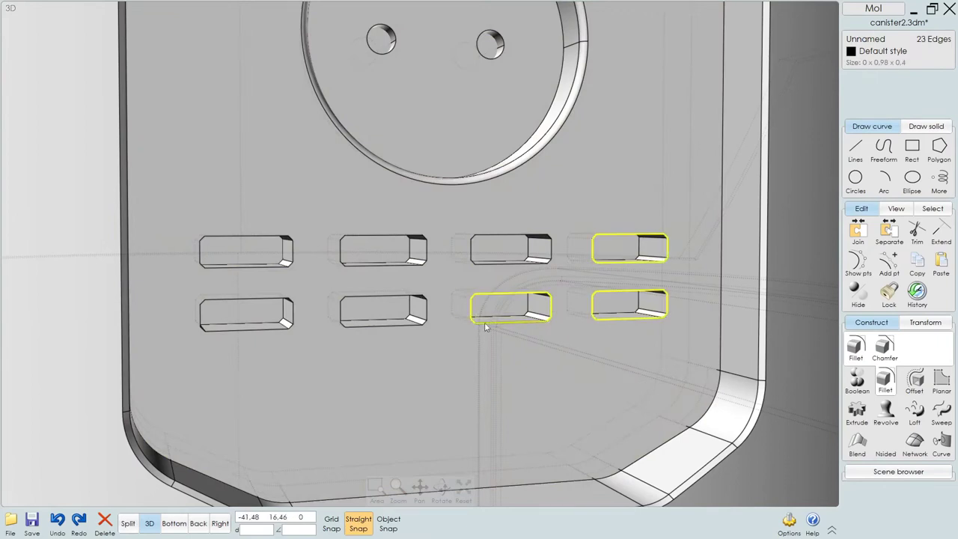
- Round the vent slot edges and the panel edges with a 0.05 fillet
{"action": "scroll", "coordinate": [517, 280], "scroll_direction": "up", "scroll_amount": 3}
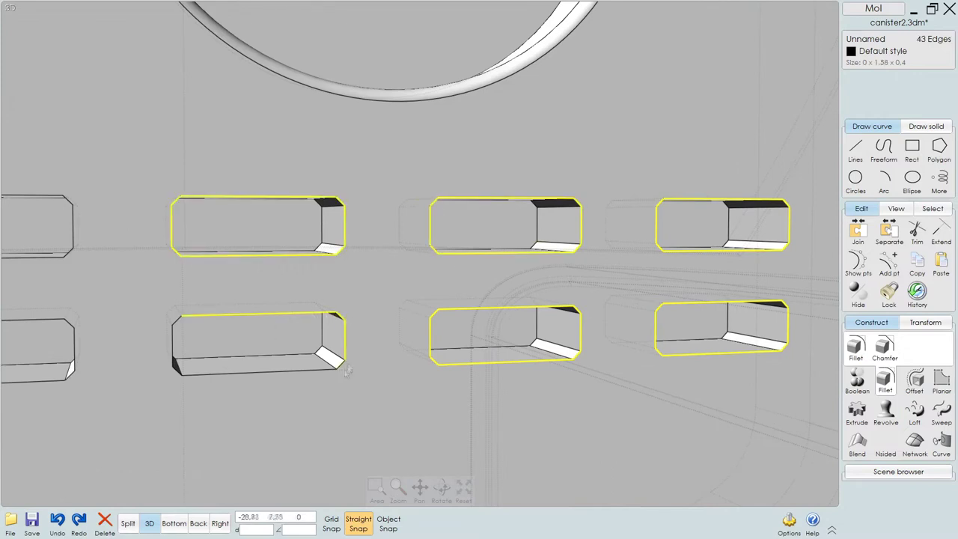
{"action": "right_click_drag", "start_coordinate": [179, 324], "coordinate": [495, 270]}
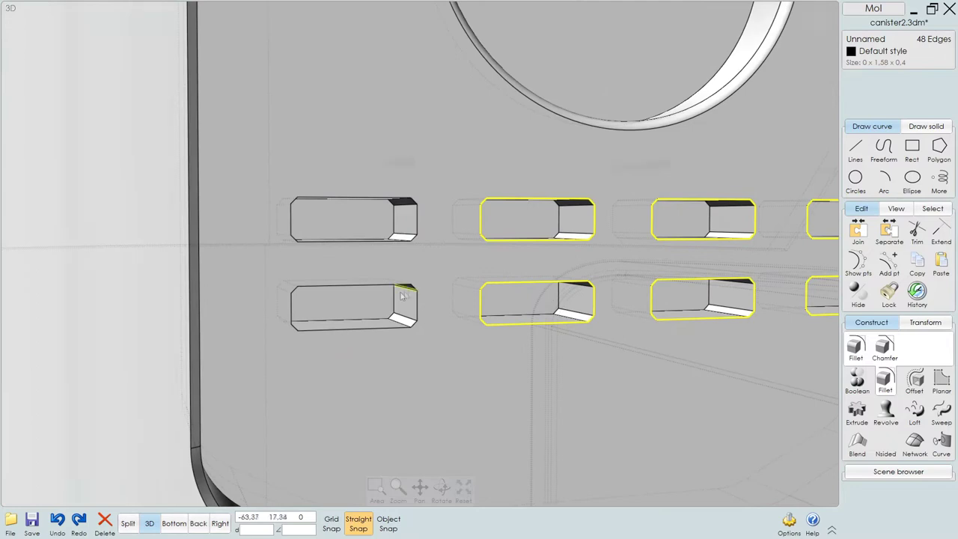
{"action": "scroll", "coordinate": [401, 296], "scroll_direction": "up", "scroll_amount": 3}
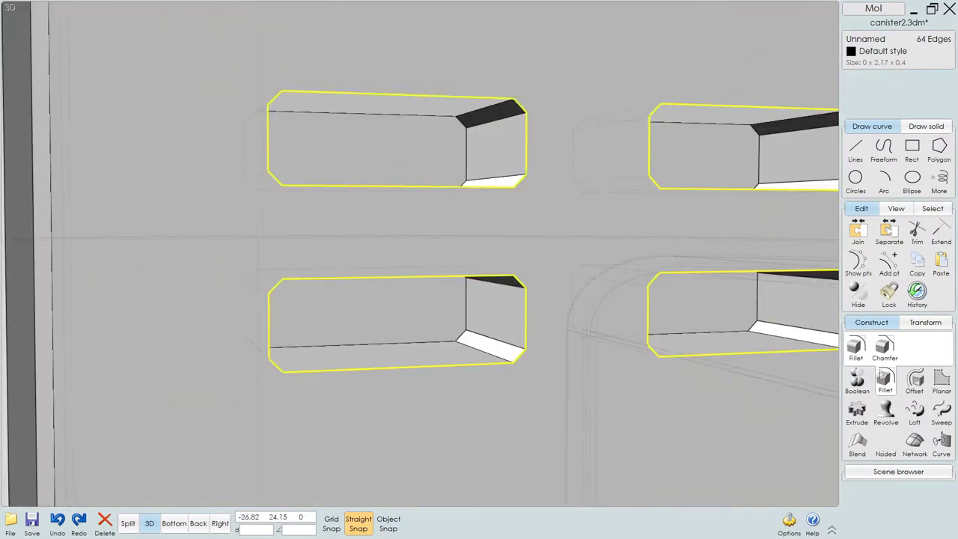
{"action": "left_click", "coordinate": [855, 347]}
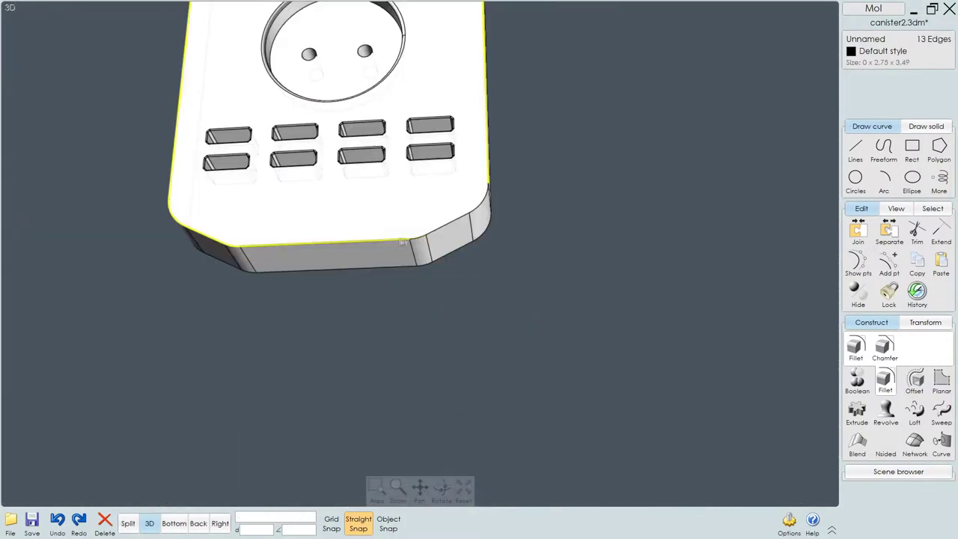
{"action": "left_click", "coordinate": [856, 345]}
{"action": "type", "text": "0.05"}
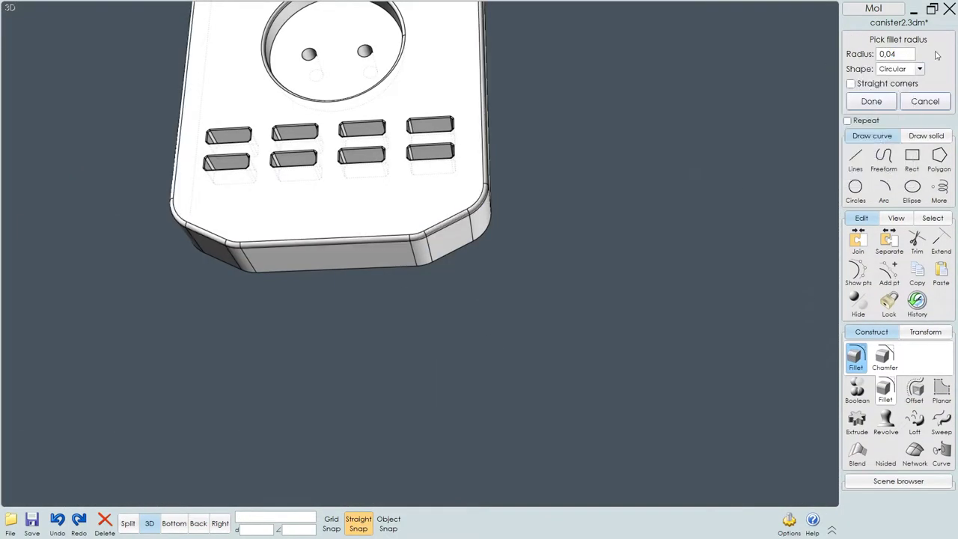
{"action": "left_click", "coordinate": [870, 100]}
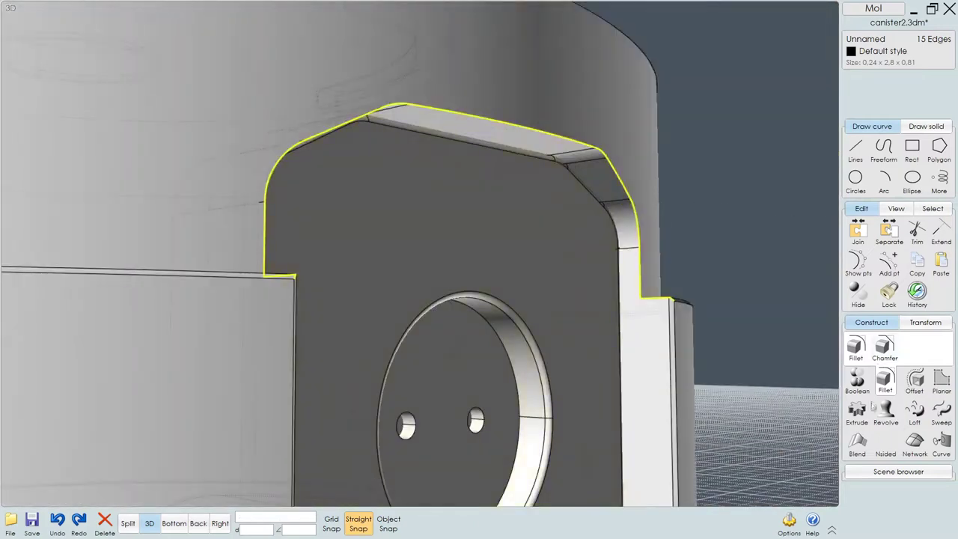
- Chamfer the panel outline edges at 0,03
{"action": "left_click", "coordinate": [885, 350]}
{"action": "key", "text": "BackSpace"}
{"action": "type", "text": "3"}
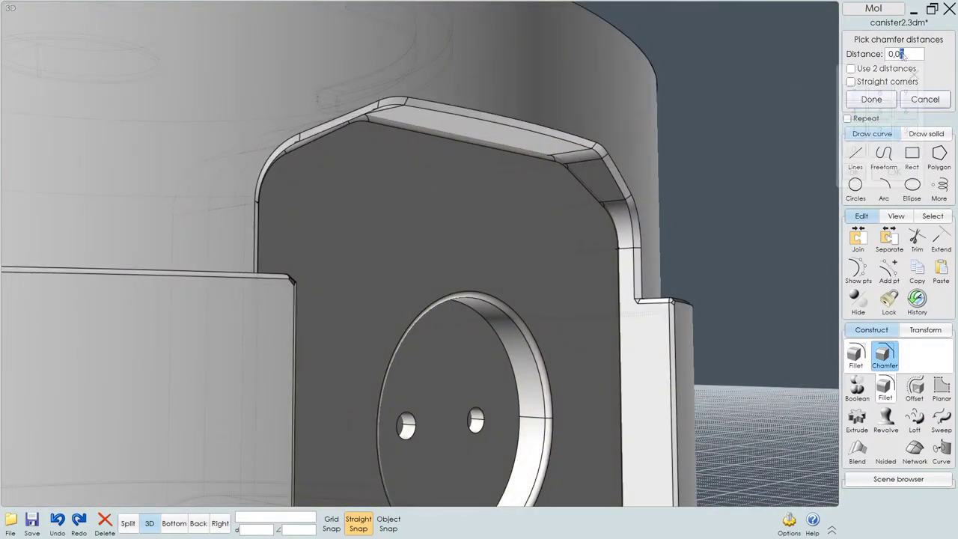
{"action": "key", "text": "Return"}
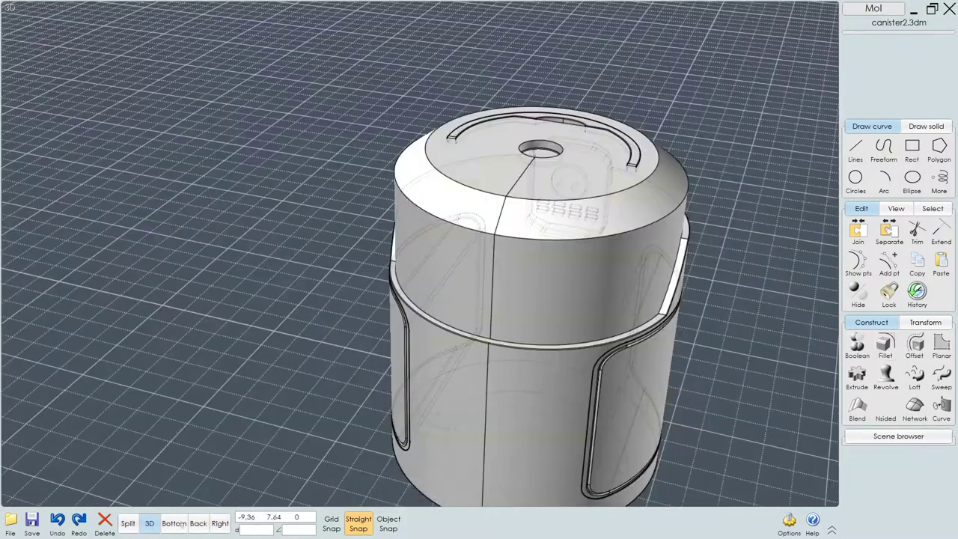
- Draw a 1.04-radius circle on the canister's left edge and extrude it into a cylinder
{"action": "left_click", "coordinate": [174, 523]}
{"action": "right_click_drag", "start_coordinate": [380, 308], "coordinate": [680, 308]}
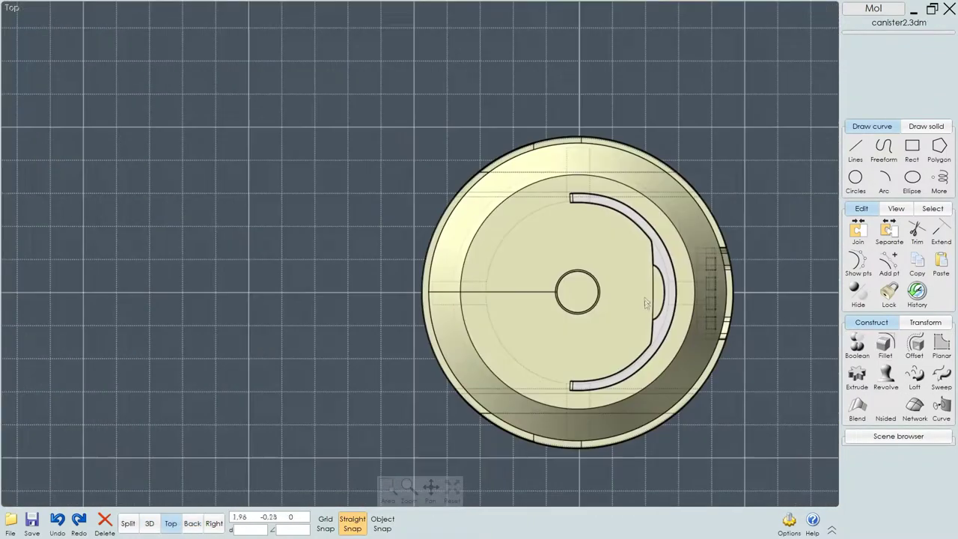
{"action": "scroll", "coordinate": [582, 449], "scroll_direction": "up", "scroll_amount": 3}
{"action": "left_click", "coordinate": [856, 178]}
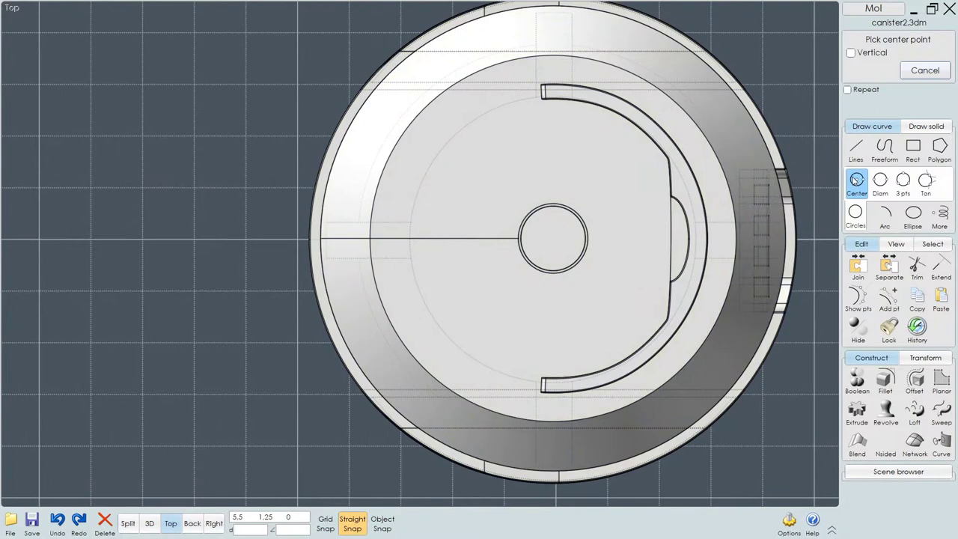
{"action": "left_click", "coordinate": [329, 331]}
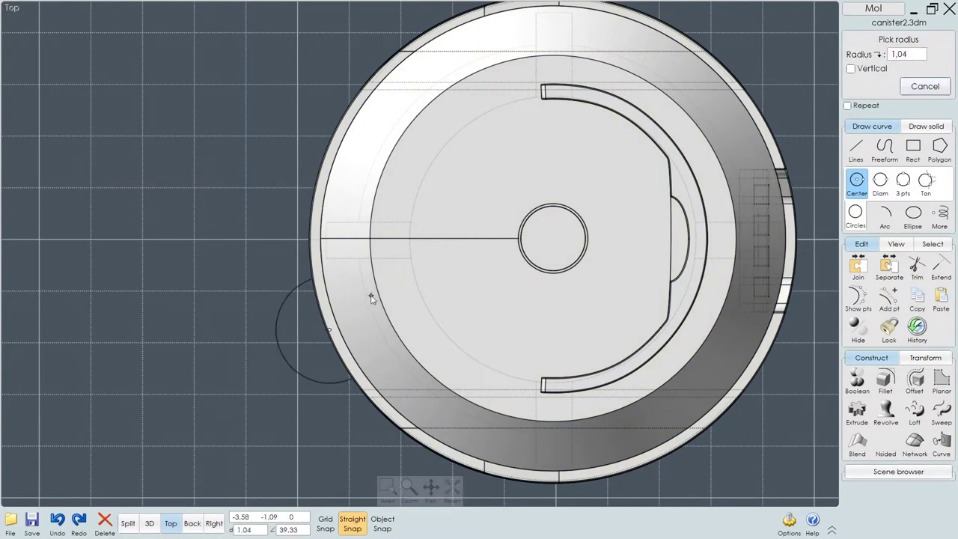
{"action": "left_click", "coordinate": [371, 298]}
{"action": "left_click", "coordinate": [149, 523]}
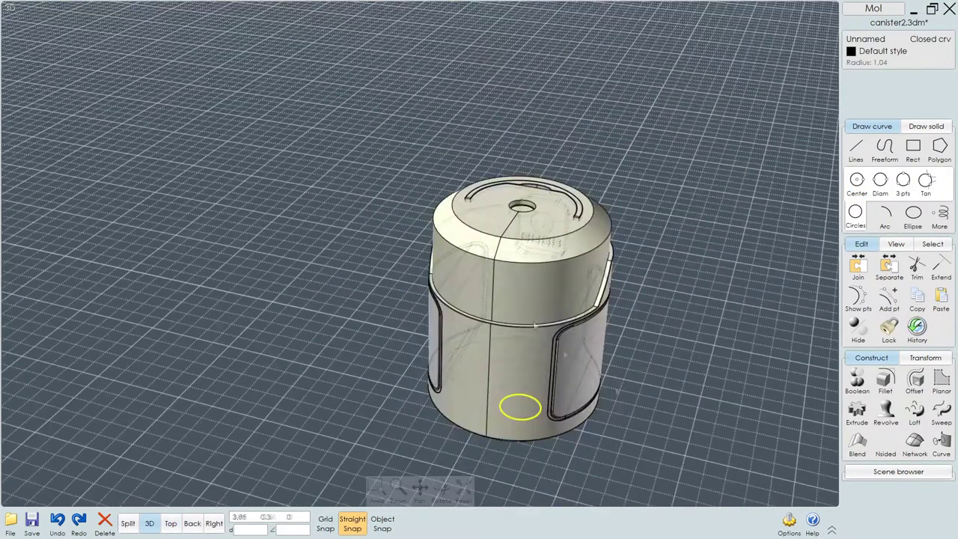
{"action": "right_click_drag", "start_coordinate": [449, 299], "coordinate": [449, 224]}
{"action": "left_click", "coordinate": [857, 410]}
{"action": "key", "text": "Return"}
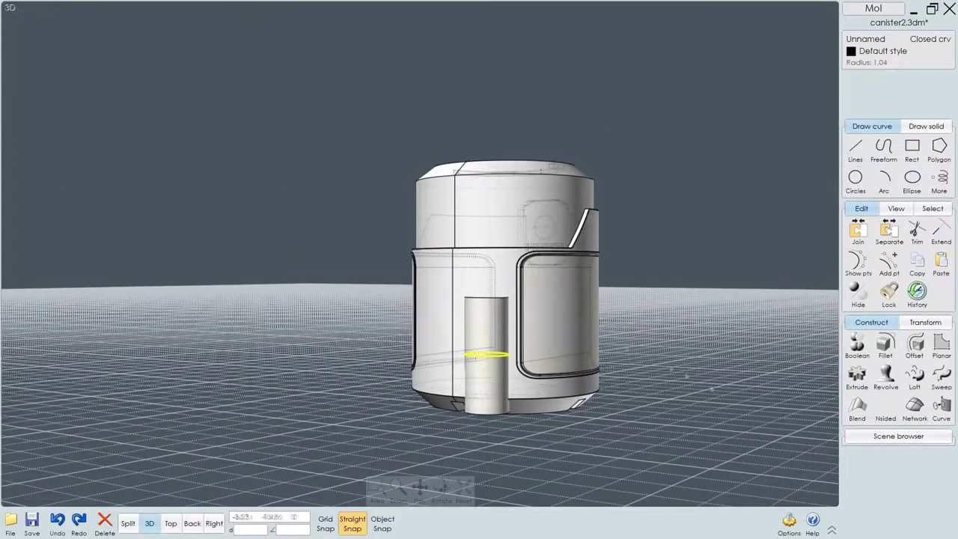
- Select the new cylinder and inspect it from the top, back and perspective views
{"action": "right_click_drag", "start_coordinate": [367, 180], "coordinate": [368, 255]}
{"action": "scroll", "coordinate": [368, 255], "scroll_direction": "up", "scroll_amount": 5}
{"action": "left_click", "coordinate": [368, 255]}
{"action": "left_click", "coordinate": [171, 523]}
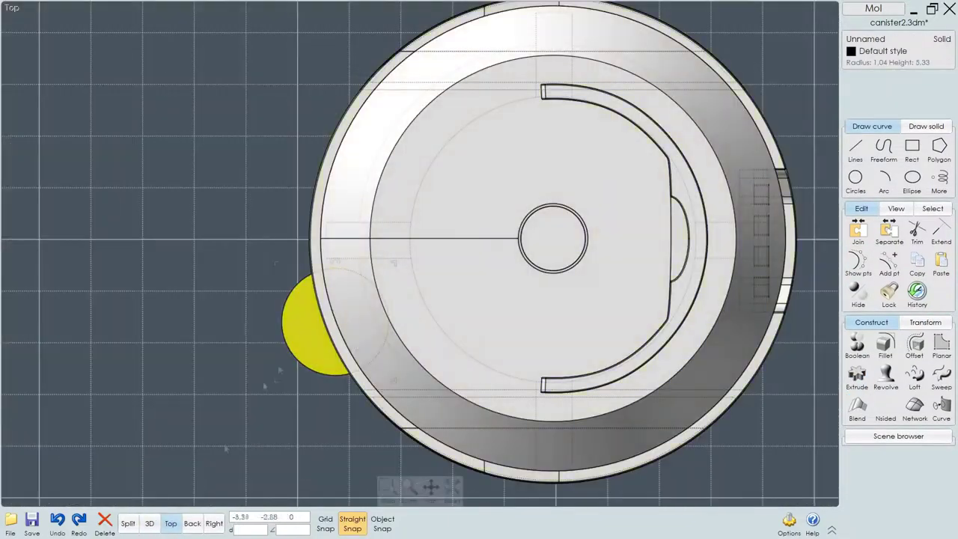
{"action": "left_click", "coordinate": [191, 523]}
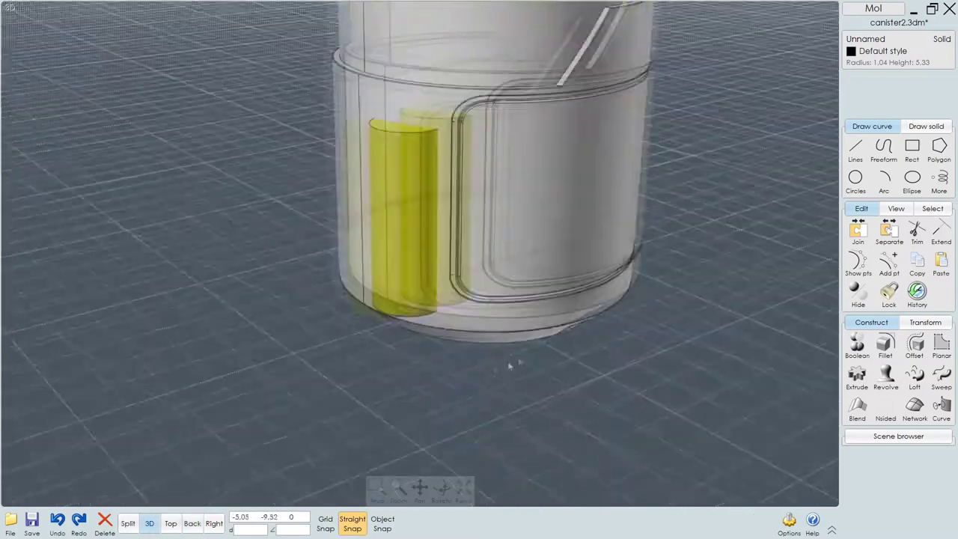
{"action": "right_click_drag", "start_coordinate": [555, 344], "coordinate": [529, 164]}
{"action": "left_click", "coordinate": [175, 523]}
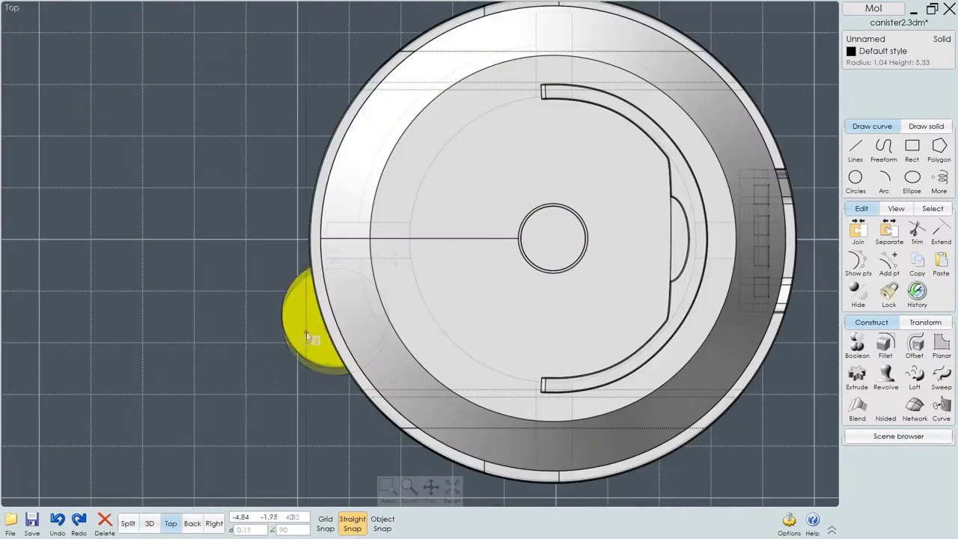
{"action": "left_click", "coordinate": [150, 523]}
{"action": "mouse_move", "coordinate": [513, 391]}
{"action": "right_mouse_down"}
{"action": "mouse_move", "coordinate": [496, 329]}
{"action": "mouse_move", "coordinate": [506, 407]}
{"action": "right_mouse_up"}
- Attempt a mirror of the cylinder, then undo the misplaced copy
{"action": "left_click", "coordinate": [915, 322]}
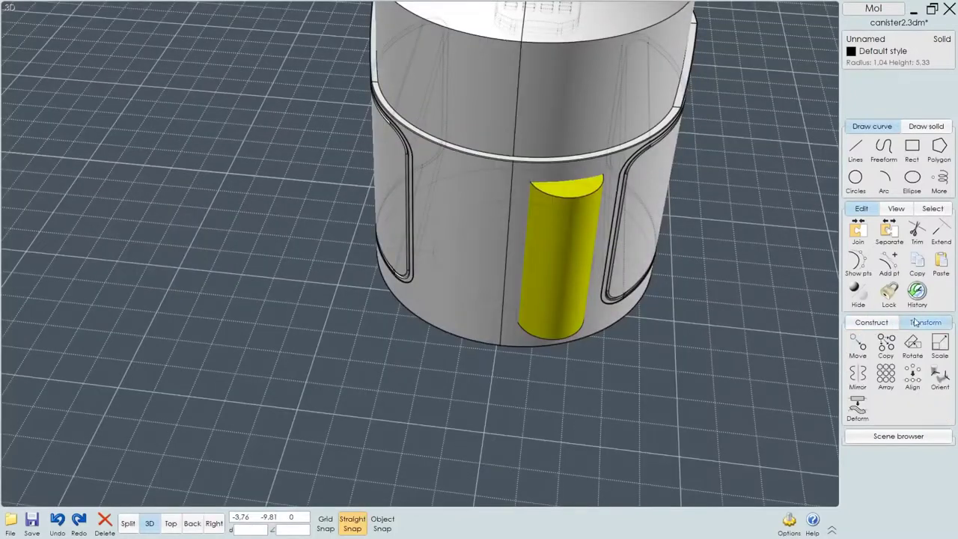
{"action": "left_click", "coordinate": [858, 377]}
{"action": "left_click", "coordinate": [509, 209]}
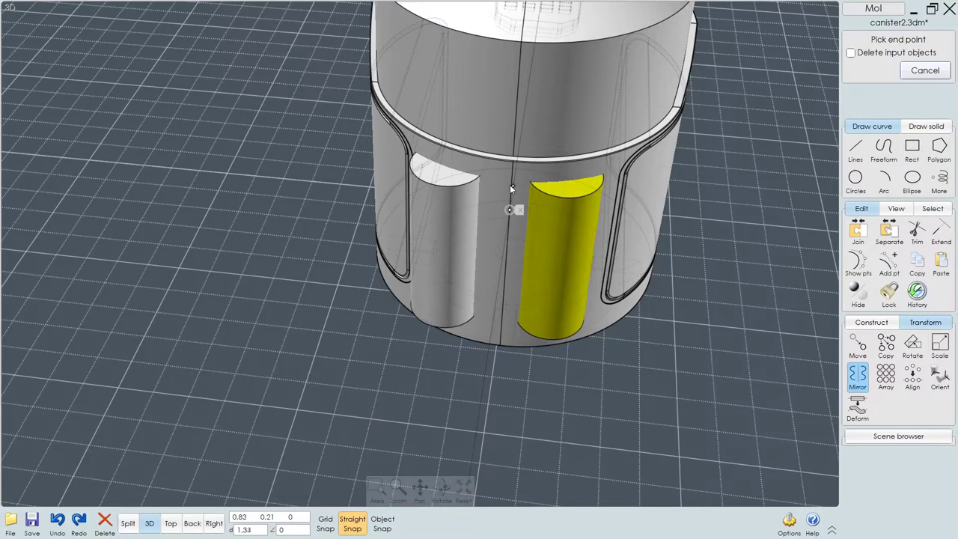
{"action": "left_click", "coordinate": [509, 184]}
{"action": "mouse_move", "coordinate": [509, 184]}
{"action": "right_mouse_down"}
{"action": "mouse_move", "coordinate": [601, 380]}
{"action": "mouse_move", "coordinate": [835, 358]}
{"action": "right_mouse_up"}
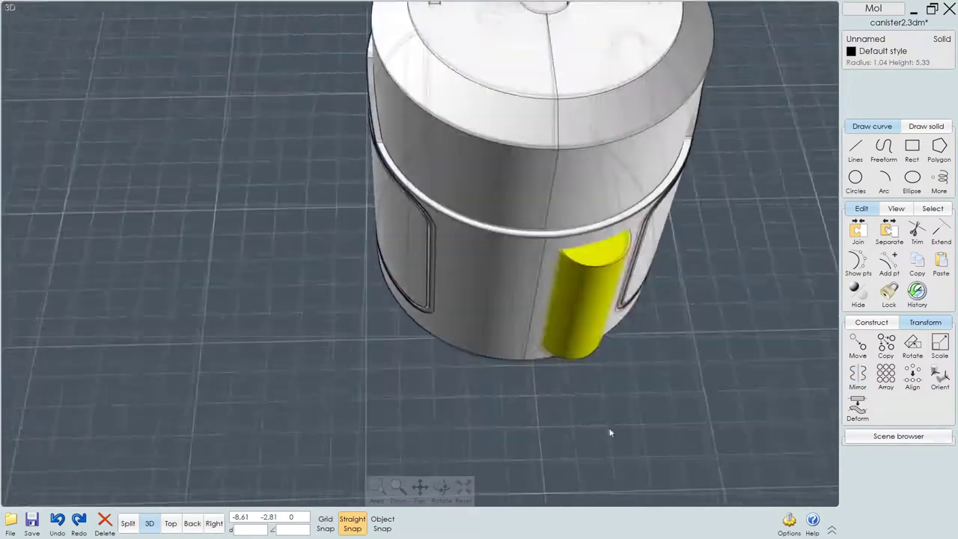
{"action": "left_click", "coordinate": [521, 221]}
{"action": "left_click", "coordinate": [496, 257]}
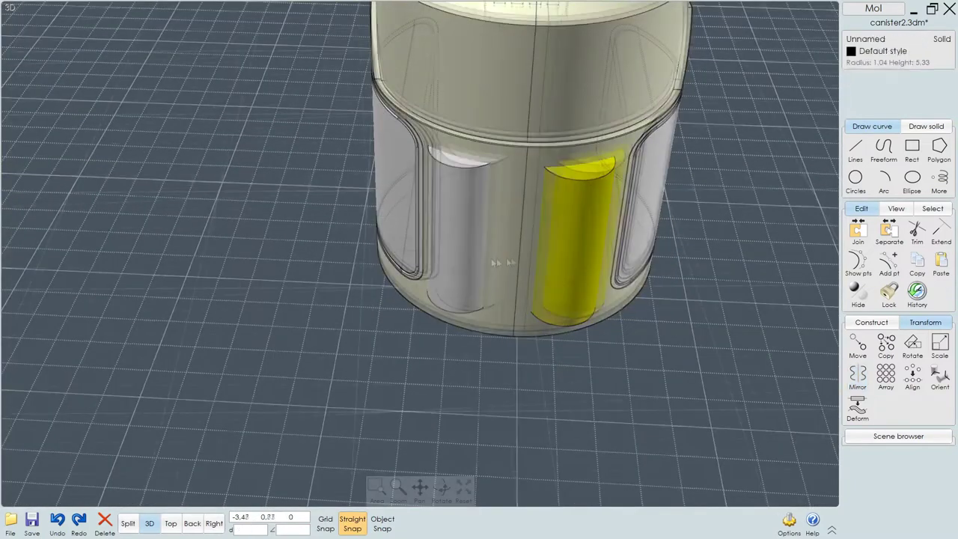
{"action": "right_click_drag", "start_coordinate": [496, 258], "coordinate": [569, 400]}
{"action": "key", "text": "ctrl+z"}
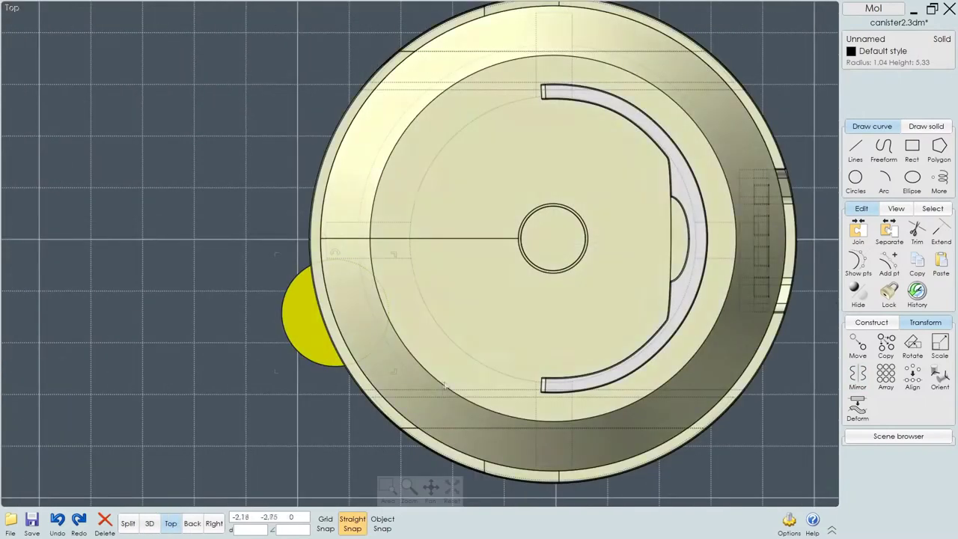
- Mirror the cylinder across the canister's centre and select both cylinders
{"action": "left_click", "coordinate": [170, 523]}
{"action": "left_click", "coordinate": [857, 376]}
{"action": "left_click", "coordinate": [322, 240]}
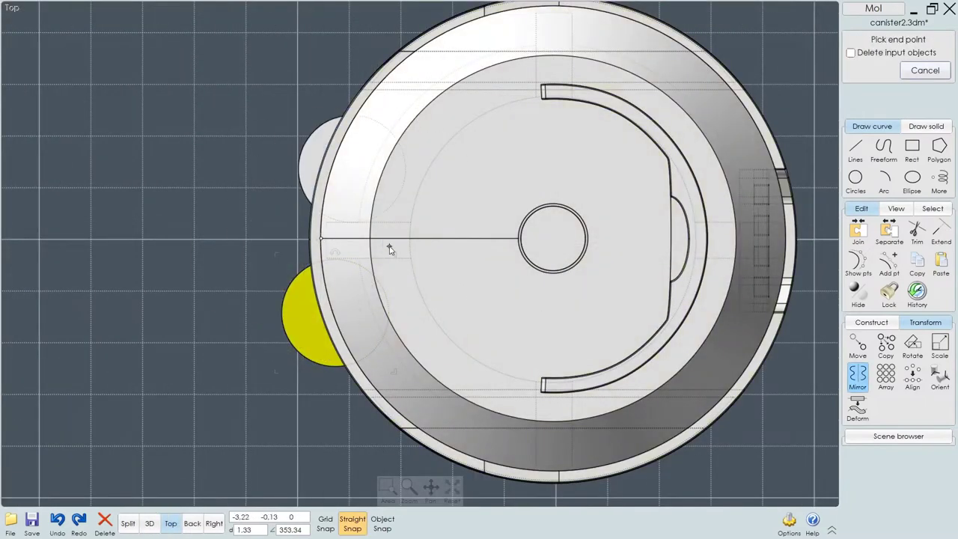
{"action": "left_click", "coordinate": [149, 523]}
{"action": "right_click_drag", "start_coordinate": [419, 299], "coordinate": [524, 241]}
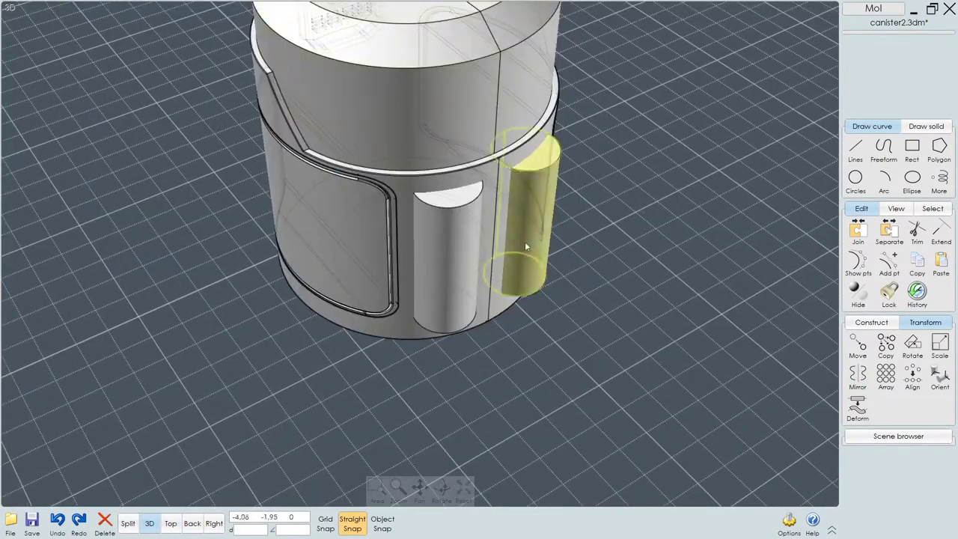
{"action": "left_click", "coordinate": [524, 241]}
- Boolean-subtract both cylinders from the canister body to cut the grooves
{"action": "key", "text": "ctrl+a"}
{"action": "left_click", "coordinate": [871, 322]}
{"action": "left_click", "coordinate": [858, 345]}
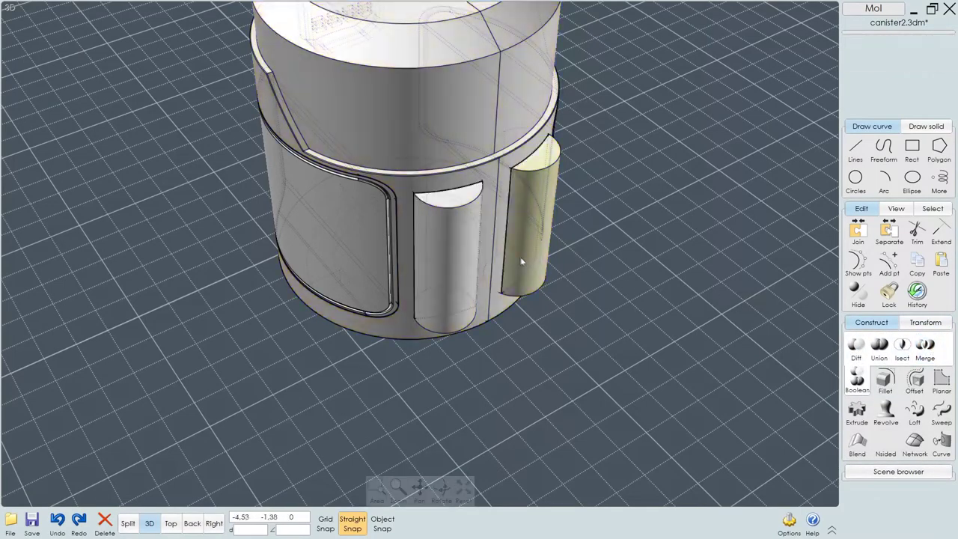
{"action": "right_click_drag", "start_coordinate": [637, 342], "coordinate": [569, 329]}
{"action": "scroll", "coordinate": [553, 322], "scroll_direction": "down", "scroll_amount": 3}
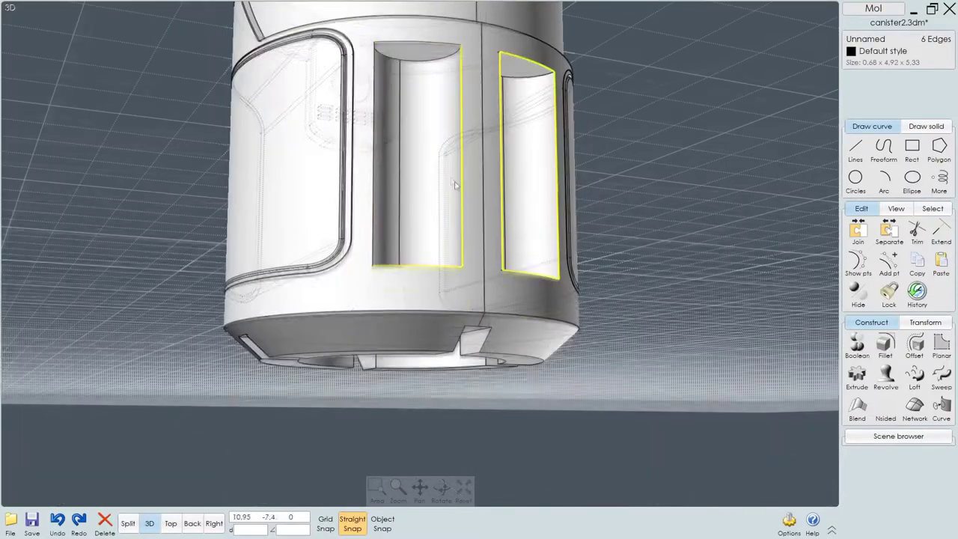
- Fillet the groove edges at 0,1 after cancelling an accidental chamfer
{"action": "left_click", "coordinate": [408, 64]}
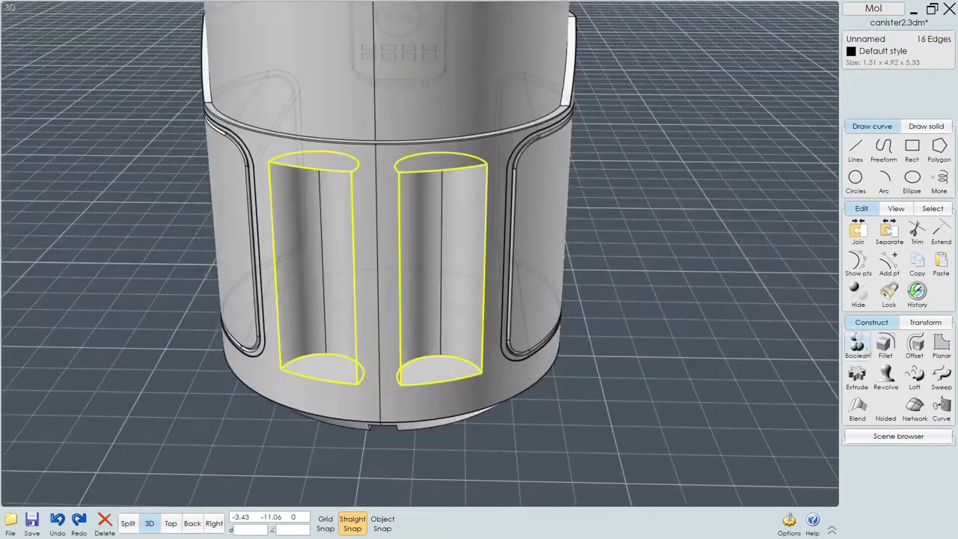
{"action": "right_click", "coordinate": [885, 344]}
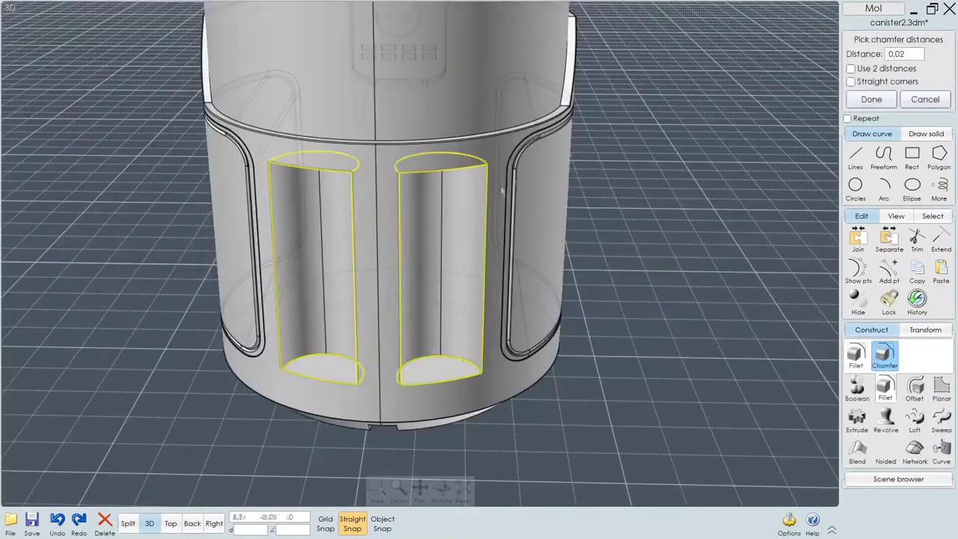
{"action": "type", "text": "0,1"}
{"action": "left_click", "coordinate": [925, 99]}
{"action": "left_click", "coordinate": [855, 357]}
{"action": "type", "text": "1"}
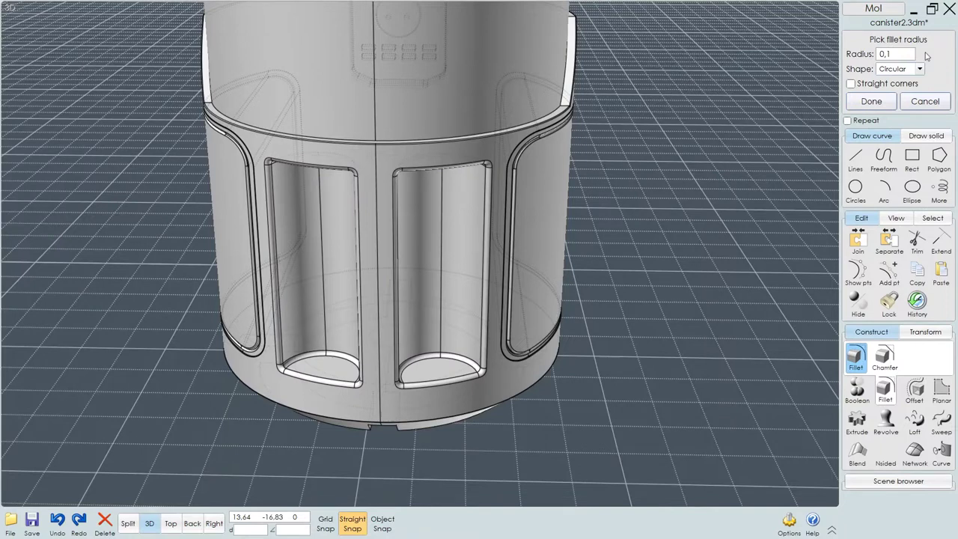
{"action": "left_click", "coordinate": [871, 101]}
{"action": "right_click_drag", "start_coordinate": [682, 267], "coordinate": [828, 445]}
- Draw a 0.77-radius circle in the window recess and extrude it to both sides
{"action": "left_click", "coordinate": [170, 523]}
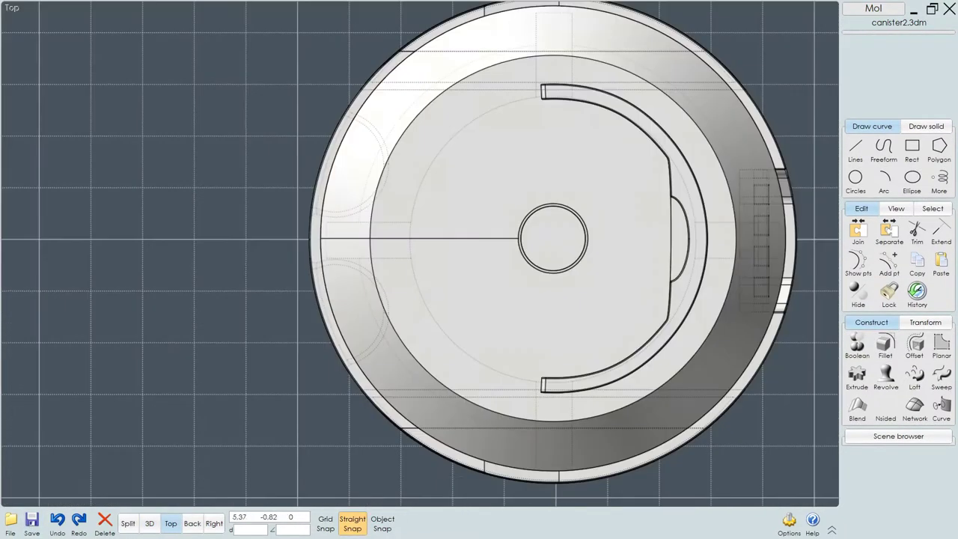
{"action": "left_click", "coordinate": [861, 176]}
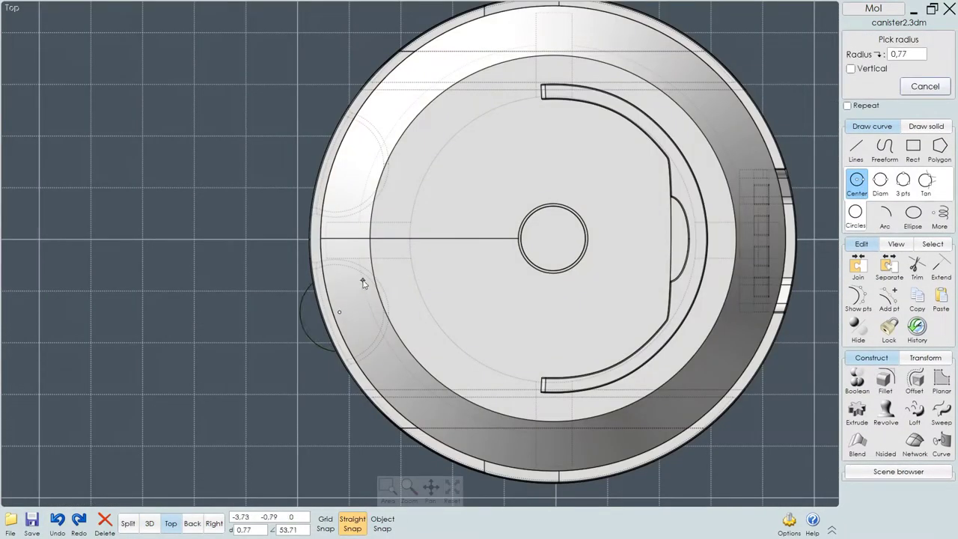
{"action": "left_click", "coordinate": [301, 331]}
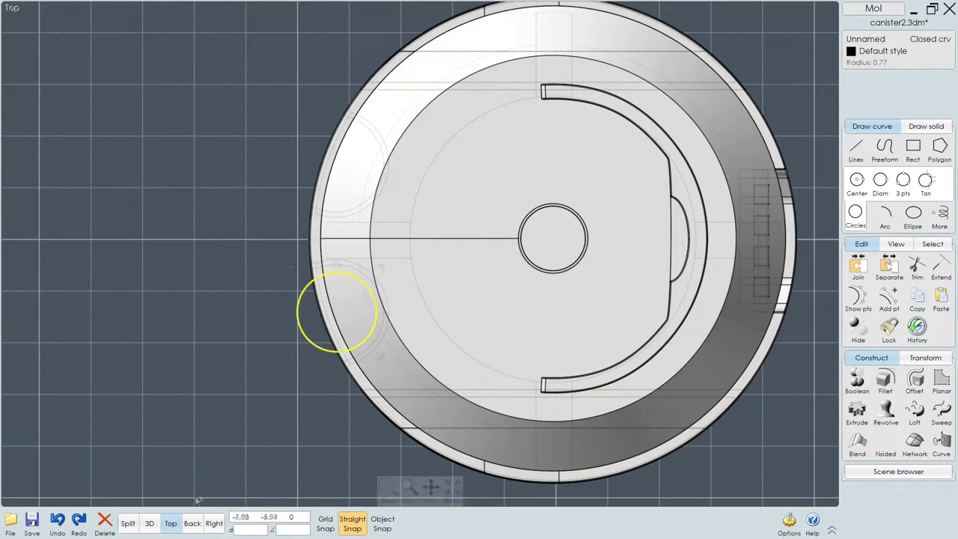
{"action": "left_click", "coordinate": [193, 523]}
{"action": "left_click", "coordinate": [857, 410]}
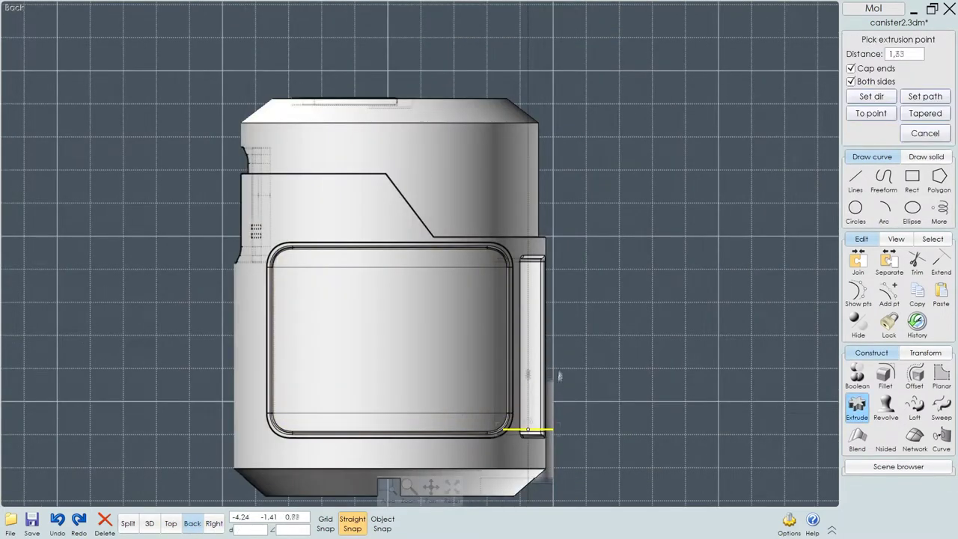
{"action": "left_click", "coordinate": [552, 326]}
{"action": "right_click_drag", "start_coordinate": [588, 385], "coordinate": [524, 314]}
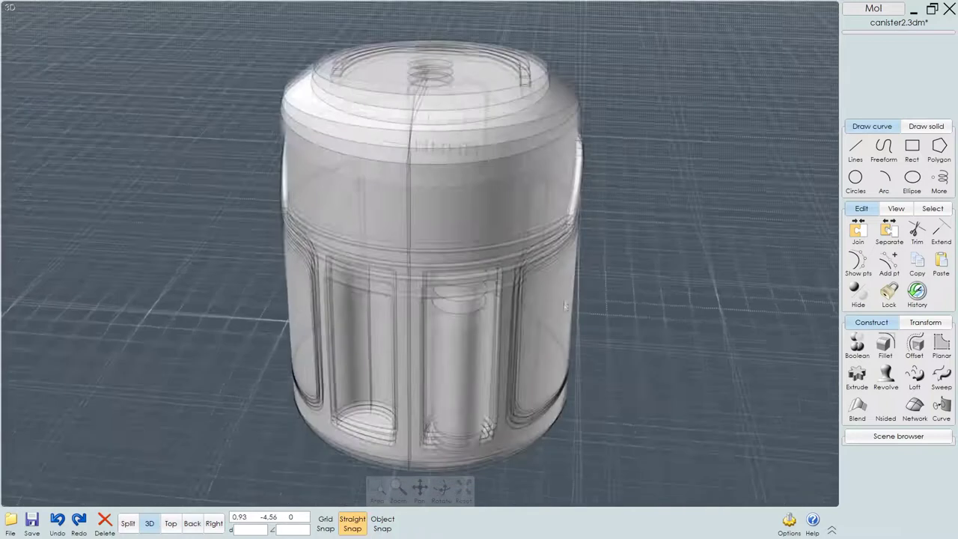
- Switch to the zoomed Left view and pick the cylinder's top and bottom edges
{"action": "left_click", "coordinate": [573, 217]}
{"action": "left_click", "coordinate": [171, 523]}
{"action": "scroll", "coordinate": [360, 303], "scroll_direction": "up", "scroll_amount": 5}
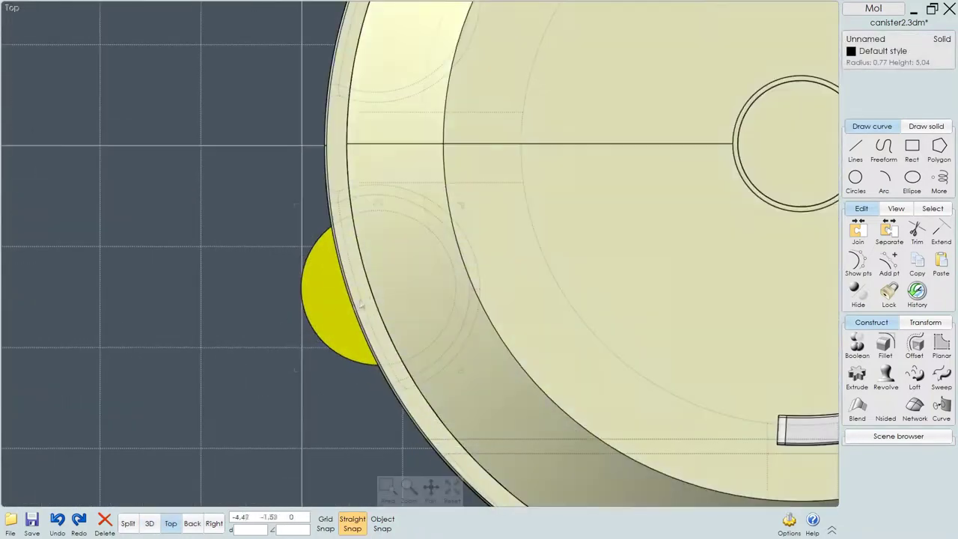
{"action": "left_click", "coordinate": [148, 523]}
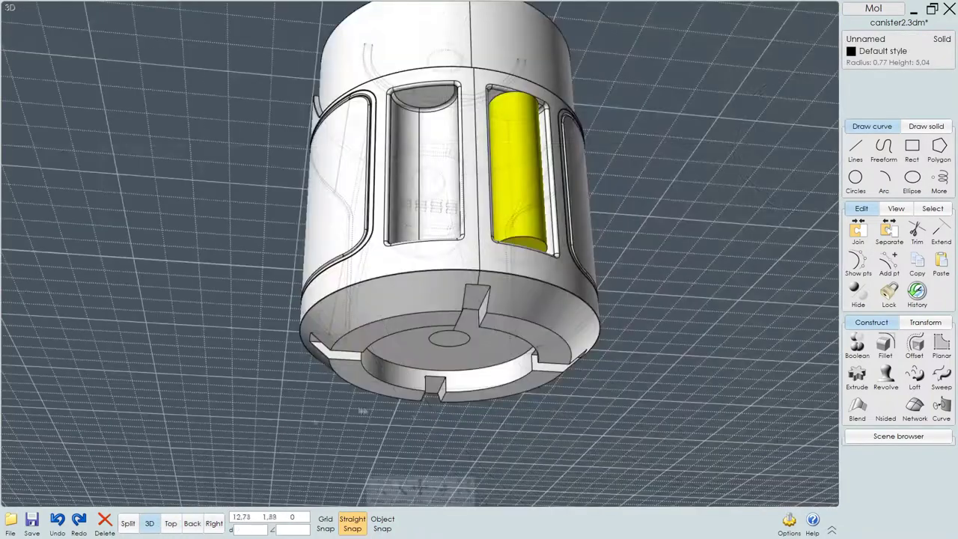
{"action": "right_click_drag", "start_coordinate": [449, 284], "coordinate": [583, 297]}
{"action": "left_click", "coordinate": [192, 523]}
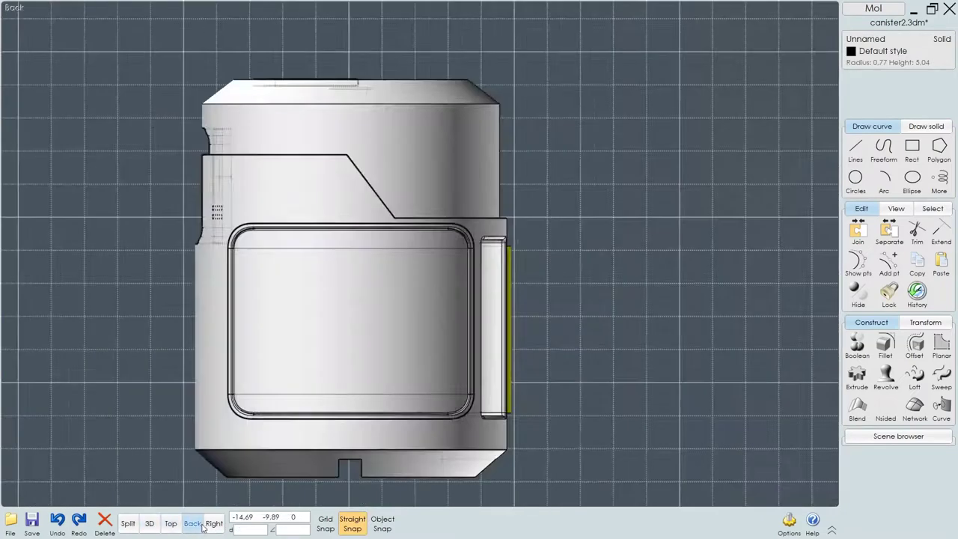
{"action": "left_click", "coordinate": [149, 523]}
{"action": "left_click", "coordinate": [128, 523]}
{"action": "left_click", "coordinate": [214, 523]}
{"action": "left_click", "coordinate": [214, 523]}
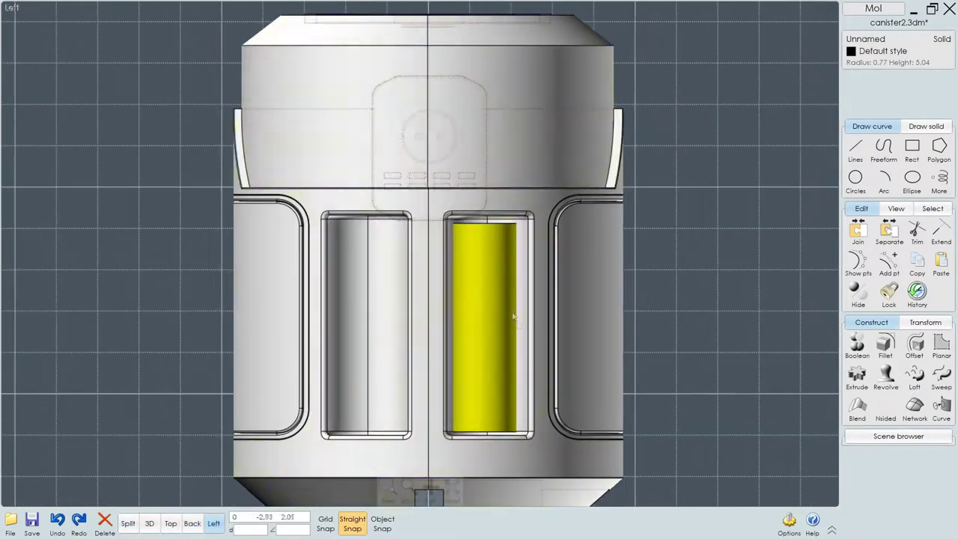
{"action": "scroll", "coordinate": [496, 327], "scroll_direction": "up", "scroll_amount": 3}
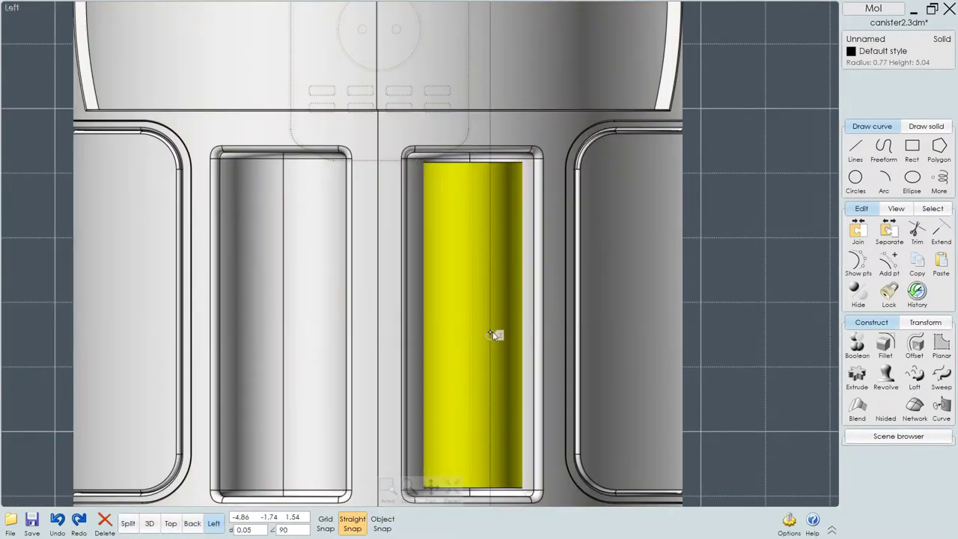
{"action": "left_click", "coordinate": [492, 163]}
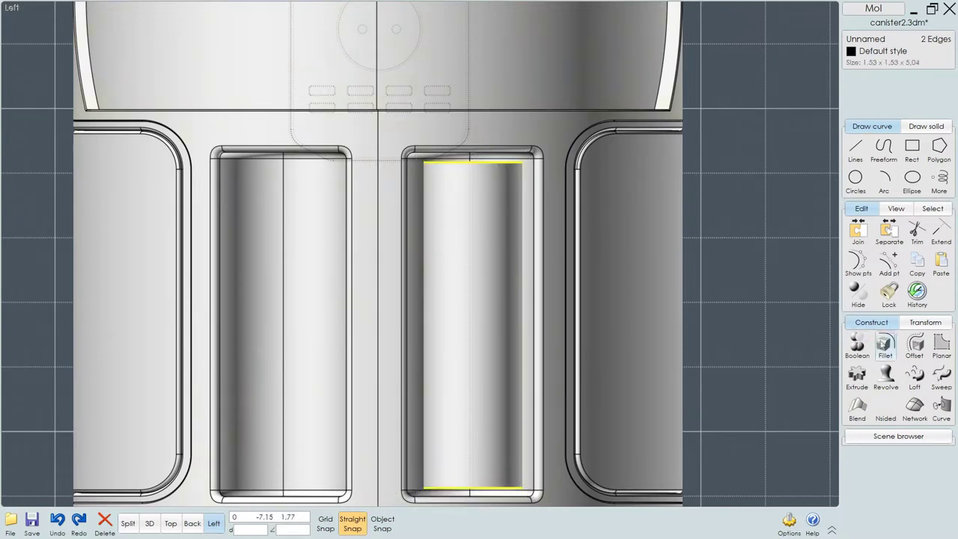
- Fillet the cylinder's two end edges at radius 0.7 to form a capsule
{"action": "left_click", "coordinate": [884, 344]}
{"action": "left_click", "coordinate": [894, 54]}
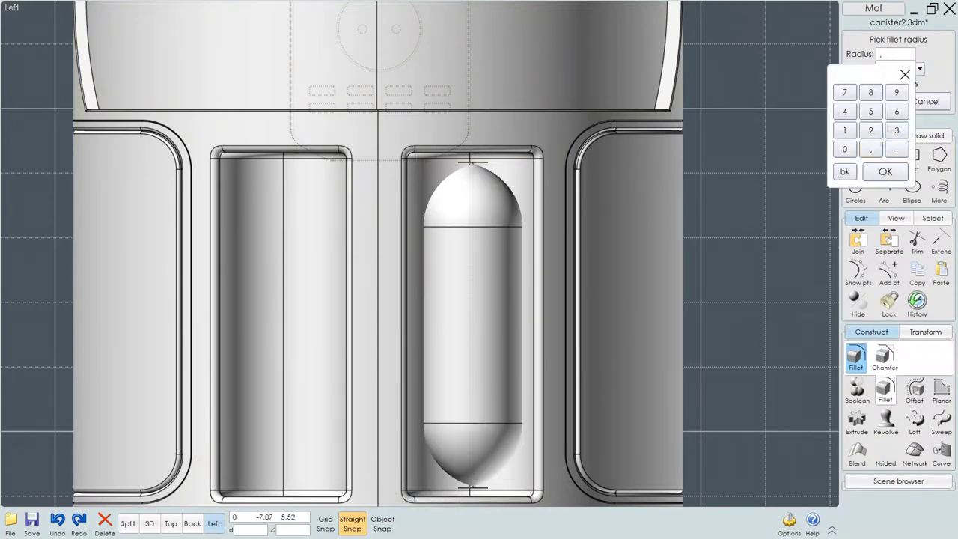
{"action": "left_click", "coordinate": [870, 92]}
{"action": "left_click", "coordinate": [904, 74]}
{"action": "type", "text": ",7"}
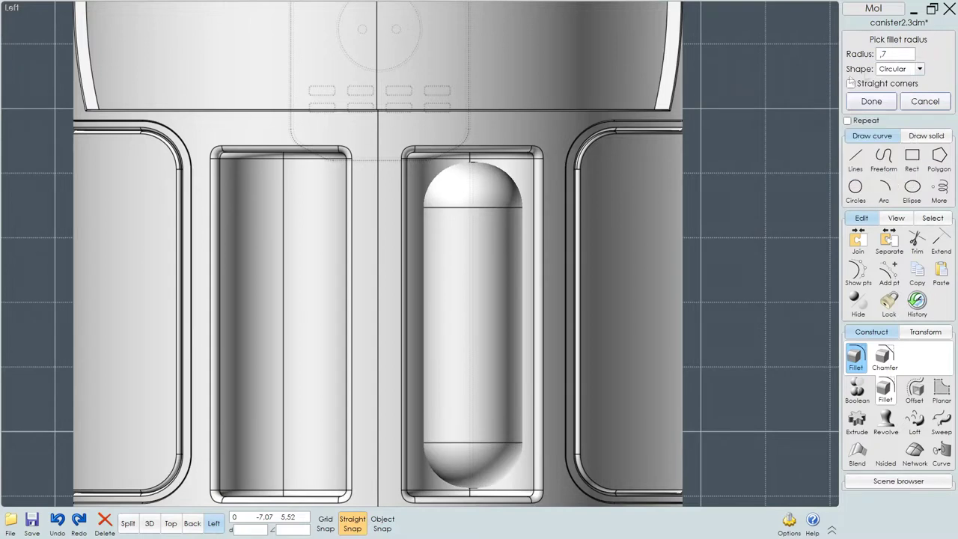
{"action": "left_click", "coordinate": [871, 102]}
- Mirror a copy of the capsule into the opposite window
{"action": "left_click", "coordinate": [486, 224]}
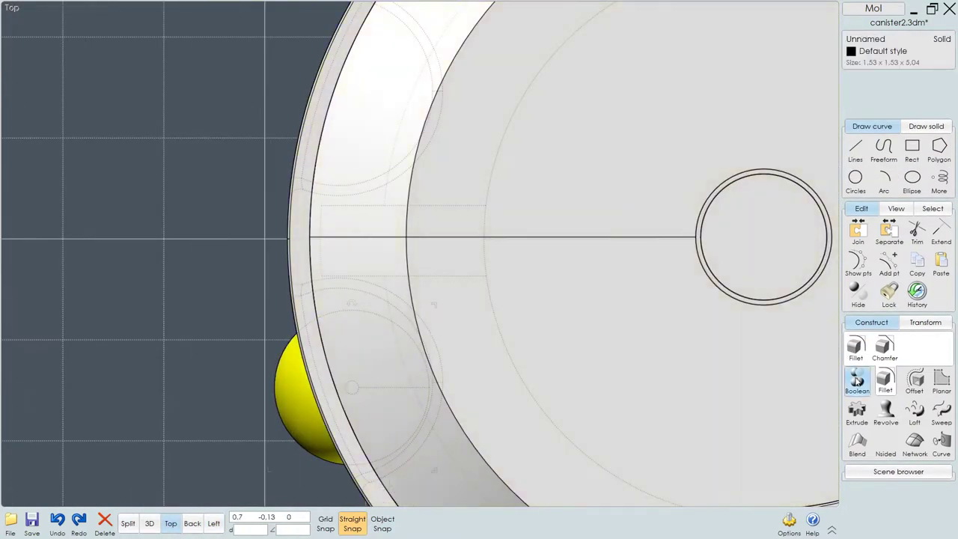
{"action": "left_click", "coordinate": [910, 323]}
{"action": "left_click", "coordinate": [310, 238]}
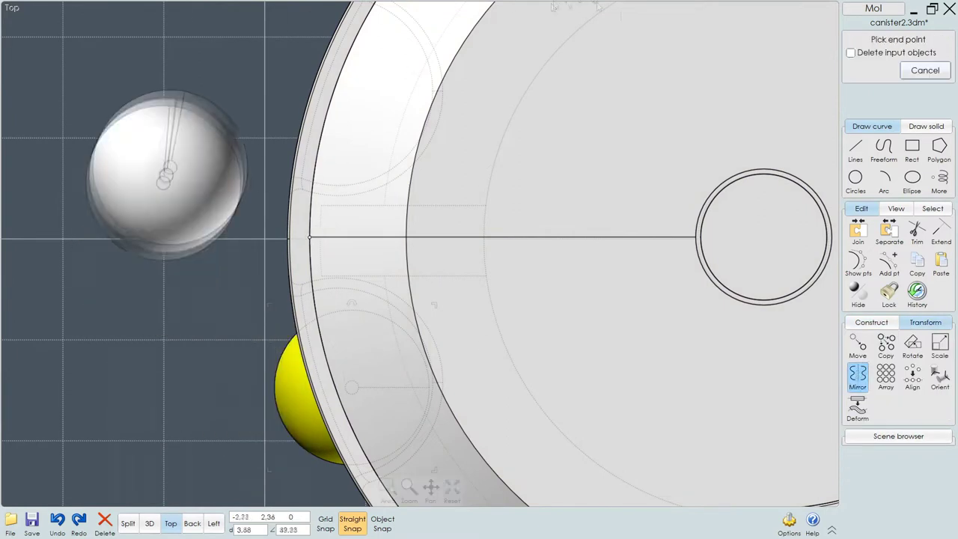
{"action": "left_click", "coordinate": [603, 240]}
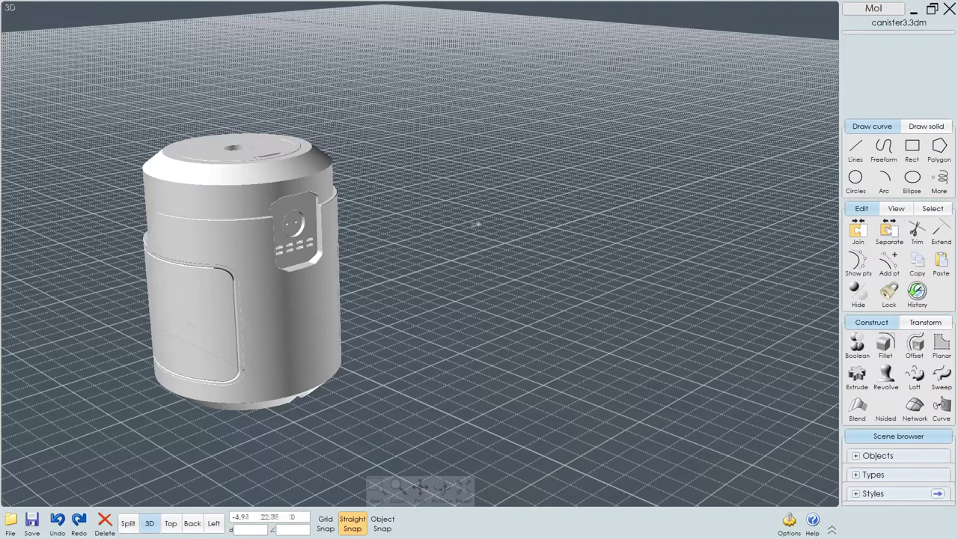
- Draw a three-point bracket polyline beside the canister in the Front view
{"action": "left_click", "coordinate": [213, 523]}
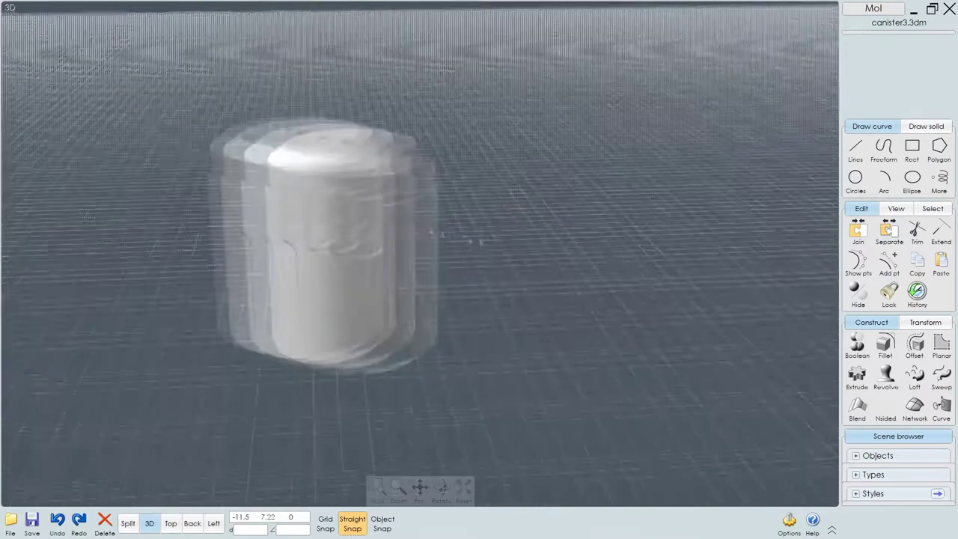
{"action": "left_click", "coordinate": [171, 523]}
{"action": "left_click", "coordinate": [196, 524]}
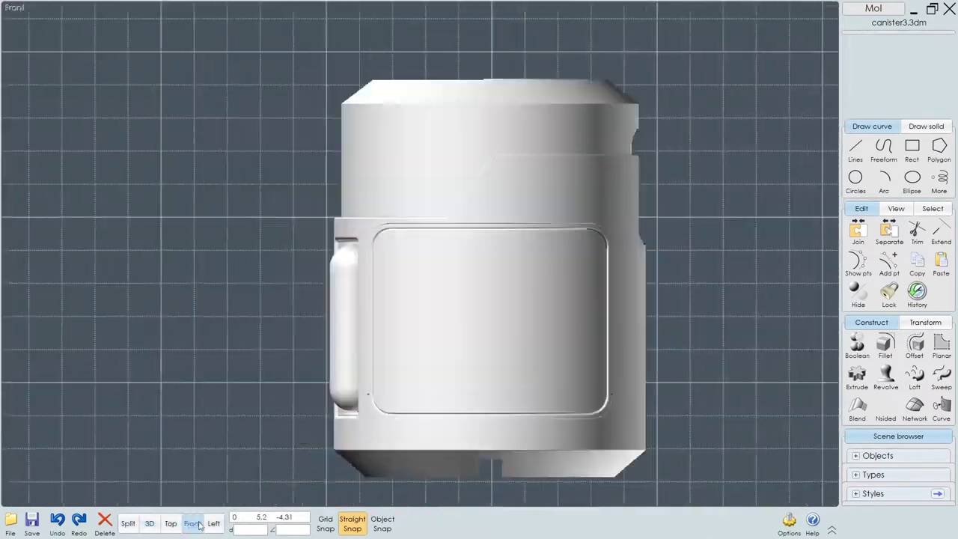
{"action": "scroll", "coordinate": [631, 297], "scroll_direction": "up", "scroll_amount": 2}
{"action": "left_click", "coordinate": [855, 148]}
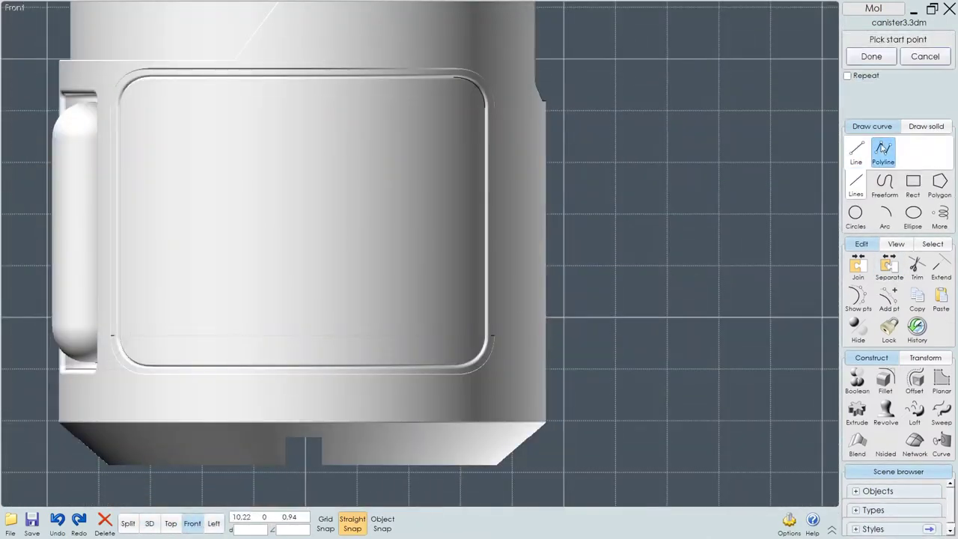
{"action": "left_click", "coordinate": [552, 131]}
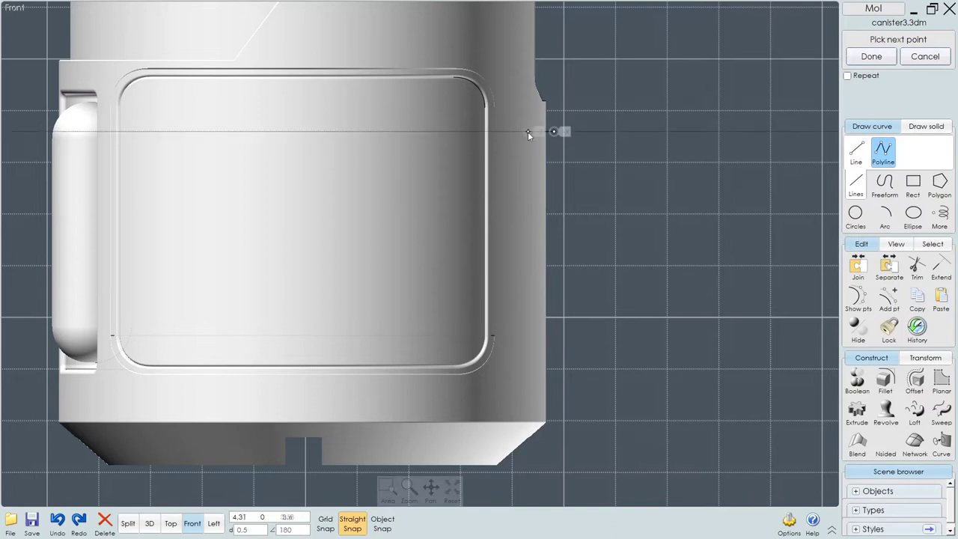
{"action": "left_click", "coordinate": [526, 368]}
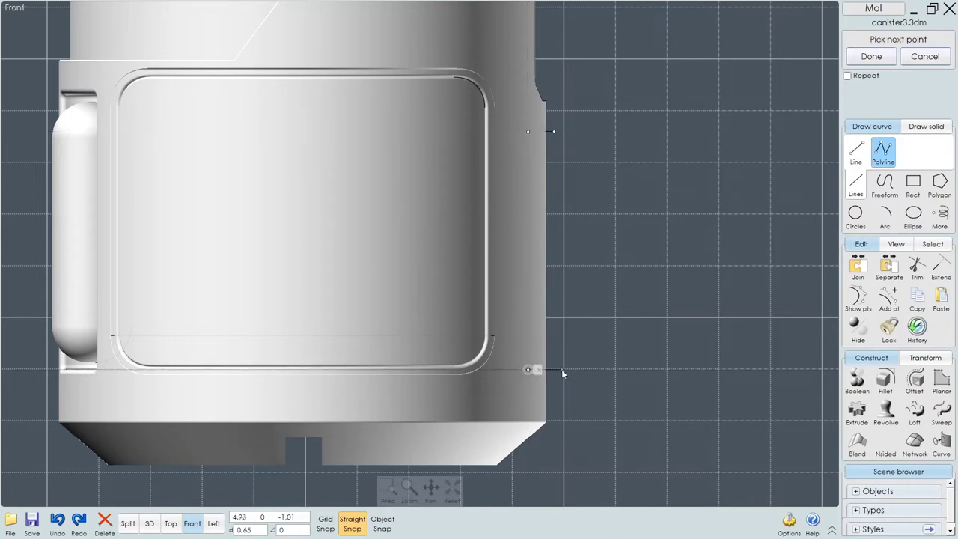
{"action": "left_click", "coordinate": [557, 368]}
{"action": "right_click", "coordinate": [558, 368]}
{"action": "key", "text": "t"}
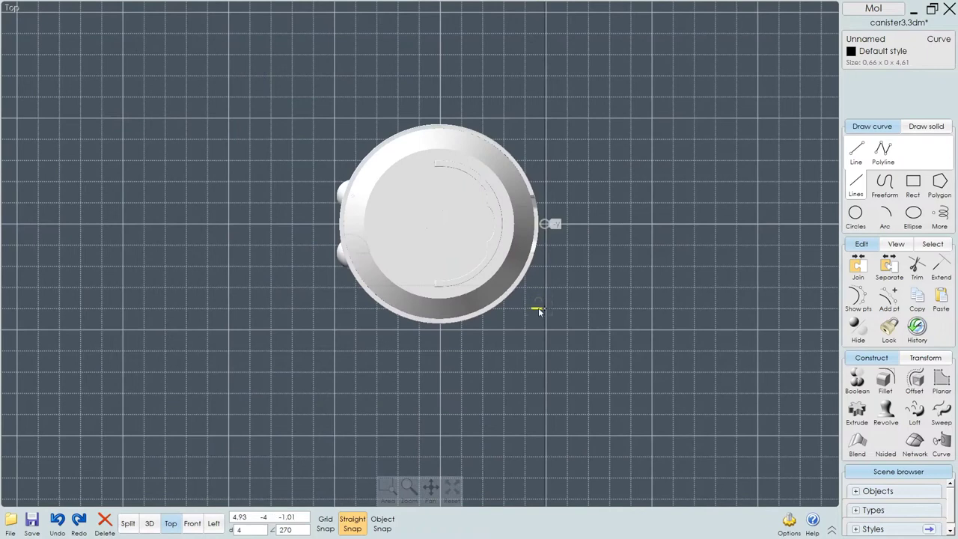
- Round all of the bracket polyline's corners at radius 0.3
{"action": "left_click", "coordinate": [149, 523]}
{"action": "left_click", "coordinate": [192, 523]}
{"action": "left_click", "coordinate": [884, 381]}
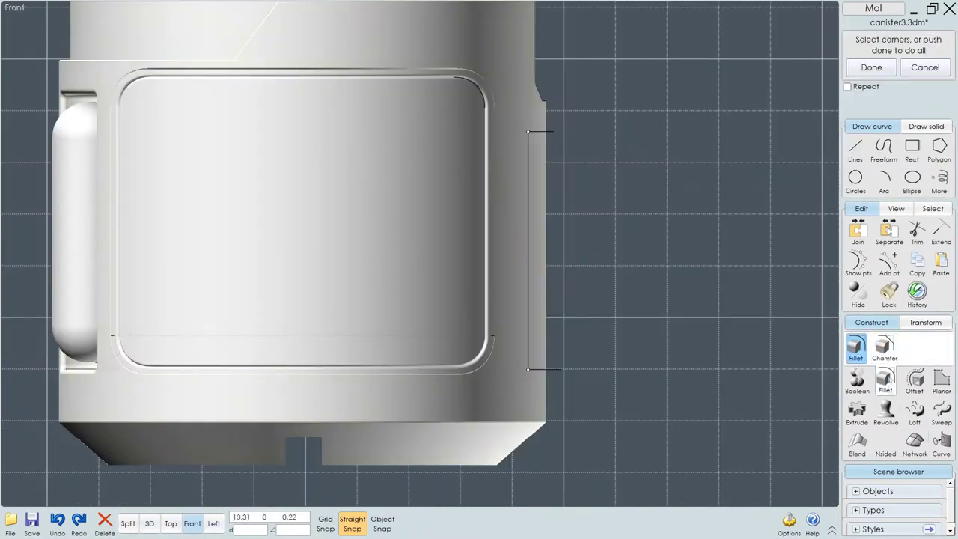
{"action": "left_click", "coordinate": [871, 68]}
{"action": "left_click", "coordinate": [895, 54]}
{"action": "type", "text": ",3"}
{"action": "left_click", "coordinate": [871, 88]}
- Reselect the bracket outline and round all its corners at 0.3 again
{"action": "left_click", "coordinate": [856, 344]}
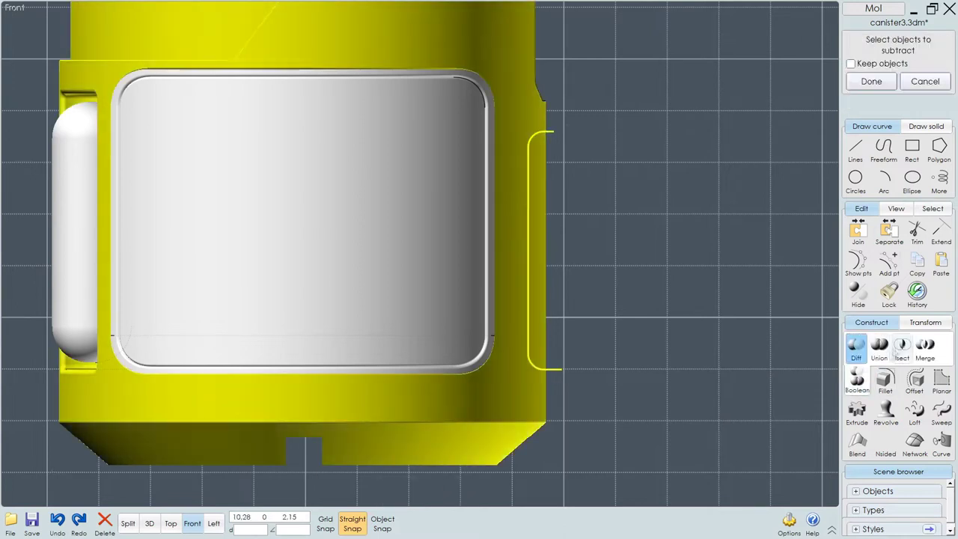
{"action": "left_click", "coordinate": [554, 364]}
{"action": "left_click", "coordinate": [564, 362]}
{"action": "left_click", "coordinate": [546, 347]}
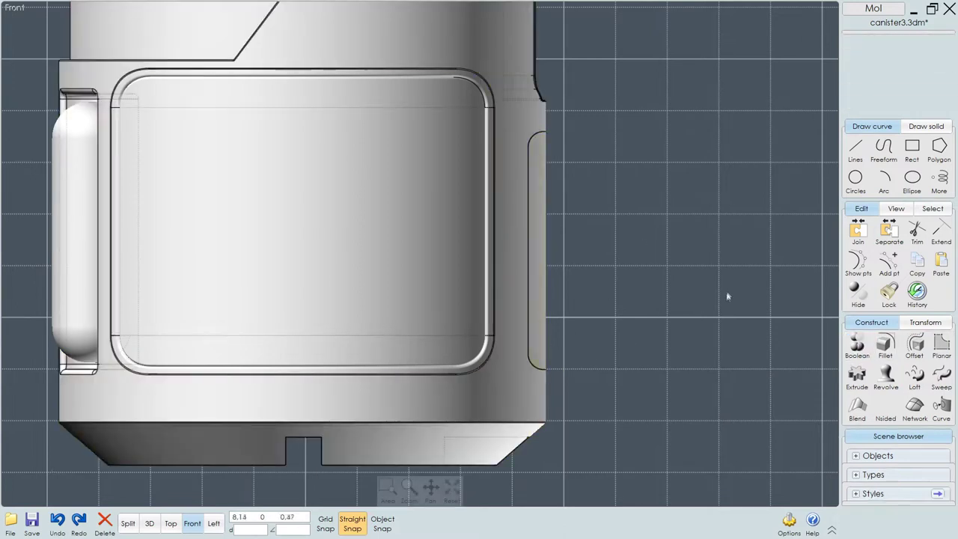
{"action": "left_click", "coordinate": [595, 234]}
{"action": "left_click", "coordinate": [529, 247]}
{"action": "left_click", "coordinate": [885, 344]}
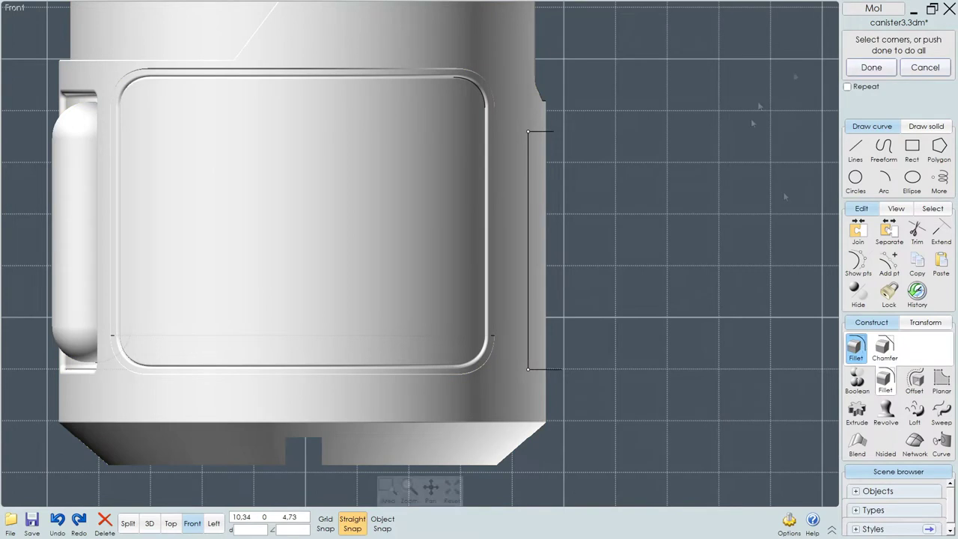
{"action": "left_click", "coordinate": [868, 66]}
{"action": "left_click", "coordinate": [866, 89]}
- Offset the bracket curve into a doubled outline and merge it into the body
{"action": "left_click", "coordinate": [909, 385]}
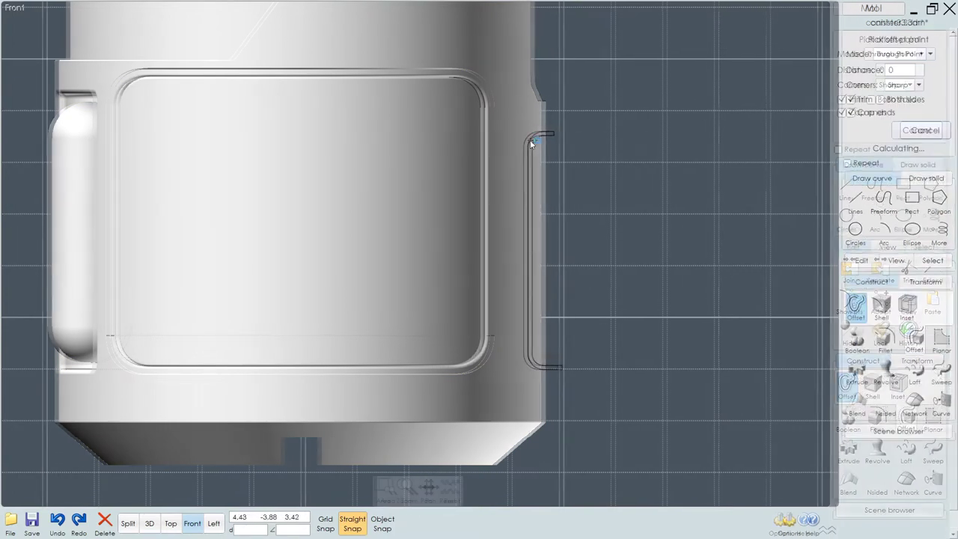
{"action": "left_click", "coordinate": [555, 135]}
{"action": "left_click", "coordinate": [555, 134]}
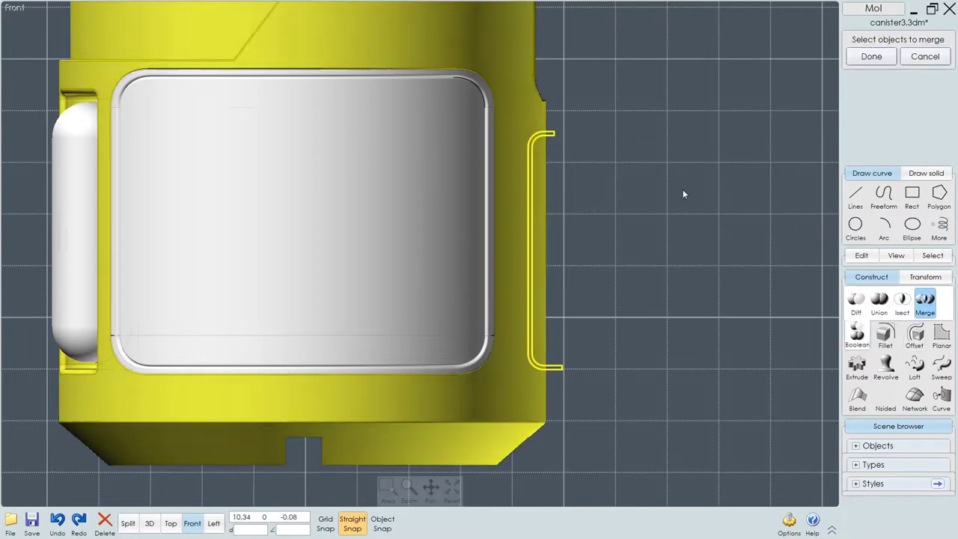
{"action": "right_click", "coordinate": [683, 189]}
- Inspect the side and repeat the merge to split off the side panel
{"action": "left_click", "coordinate": [149, 523]}
{"action": "scroll", "coordinate": [449, 255], "scroll_direction": "up", "scroll_amount": 5}
{"action": "right_click_drag", "start_coordinate": [449, 254], "coordinate": [631, 257]}
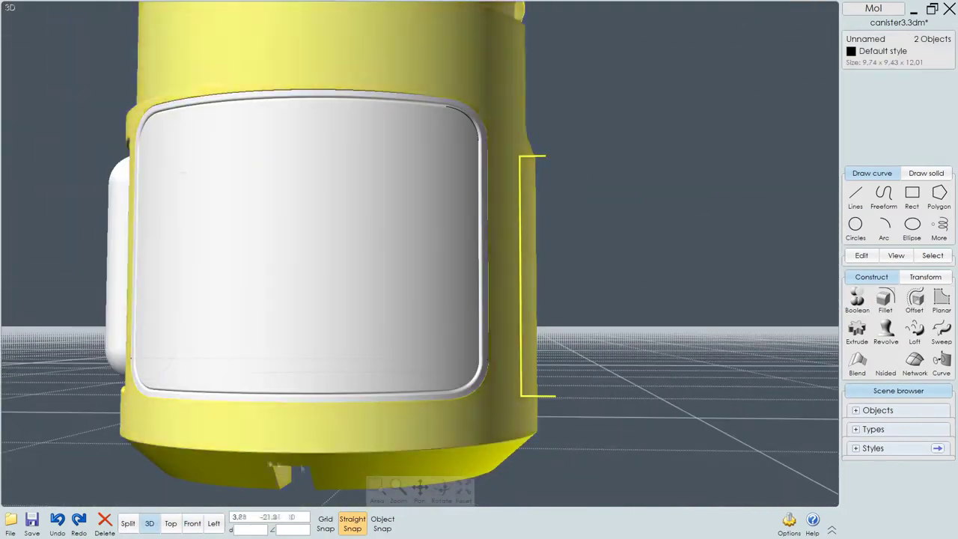
{"action": "left_click", "coordinate": [192, 523]}
{"action": "left_click", "coordinate": [551, 137]}
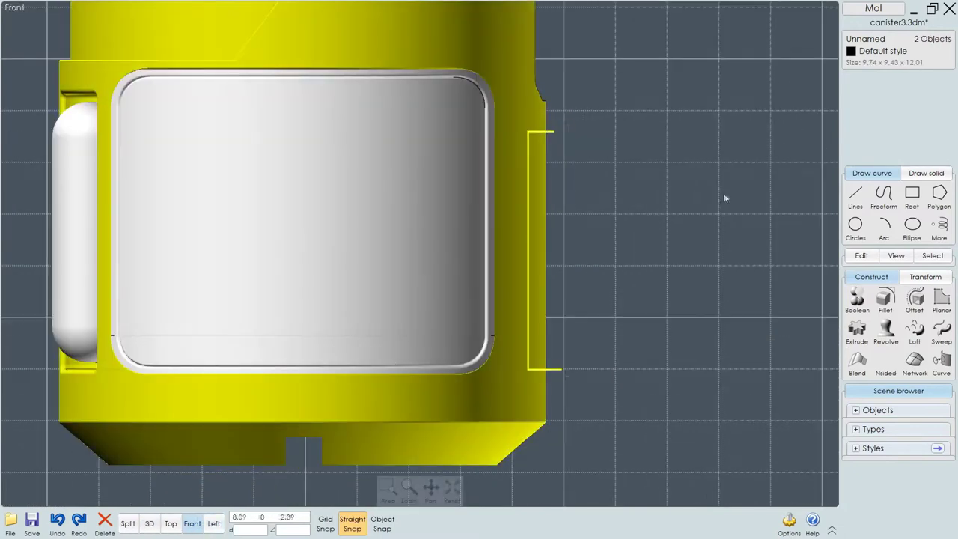
{"action": "right_click", "coordinate": [658, 238]}
{"action": "left_click", "coordinate": [148, 523]}
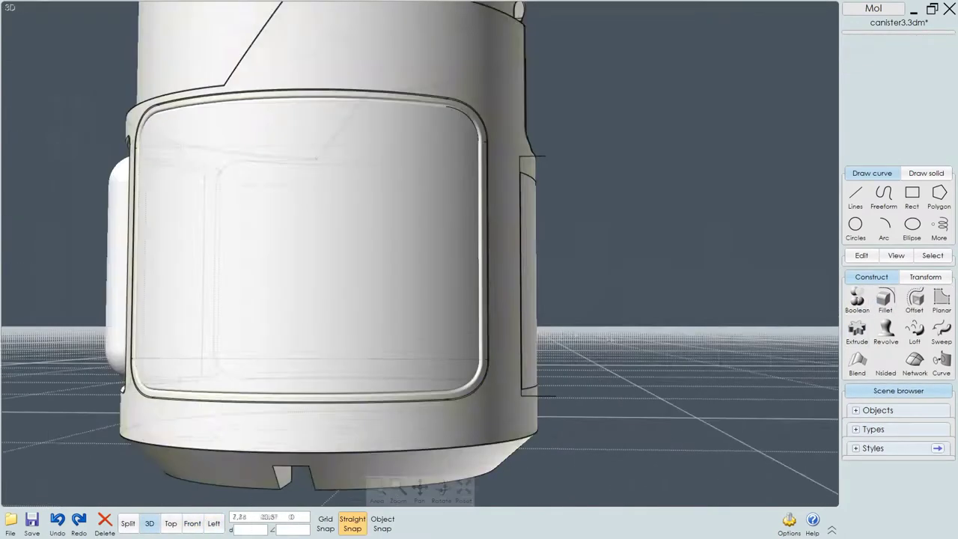
{"action": "mouse_move", "coordinate": [666, 310]}
{"action": "right_mouse_down"}
{"action": "mouse_move", "coordinate": [549, 357]}
{"action": "mouse_move", "coordinate": [634, 150]}
{"action": "right_mouse_up"}
- Inset the side panel's face inward with a 0.03 thickness border
{"action": "left_click", "coordinate": [549, 357]}
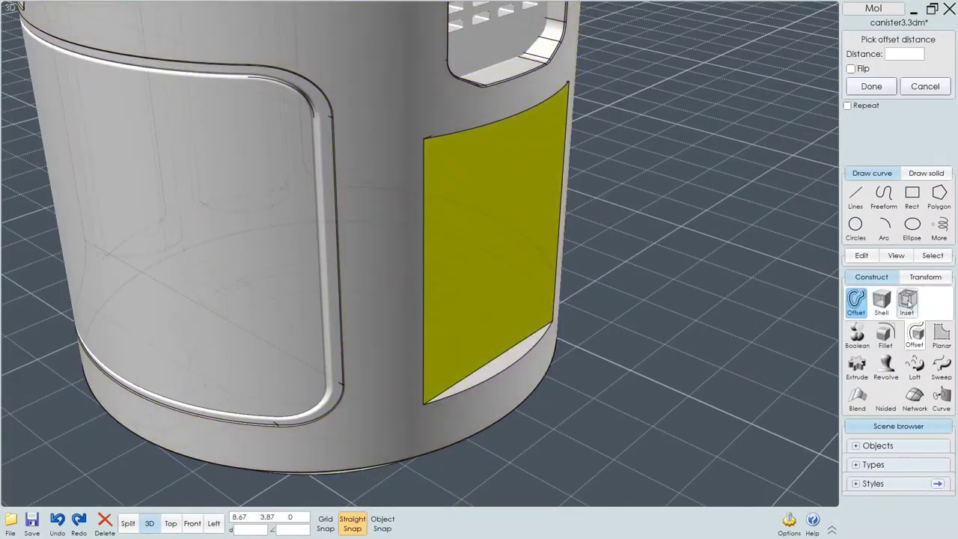
{"action": "left_click", "coordinate": [907, 299]}
{"action": "left_click", "coordinate": [905, 54]}
{"action": "type", "text": ".3"}
{"action": "key", "text": "Return"}
{"action": "type", "text": "03"}
{"action": "key", "text": "Return"}
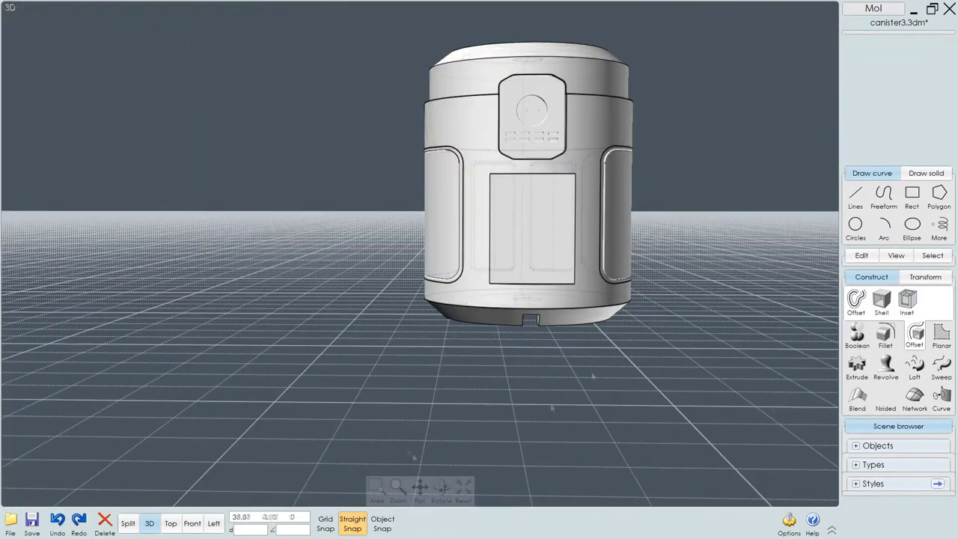
{"action": "left_click", "coordinate": [171, 523]}
{"action": "left_click", "coordinate": [193, 523]}
{"action": "left_click", "coordinate": [149, 523]}
{"action": "left_click", "coordinate": [170, 523]}
- Draw a 3.1 × 4.1 rectangle over the panel and extrude it 0.88 deep
{"action": "left_click", "coordinate": [192, 523]}
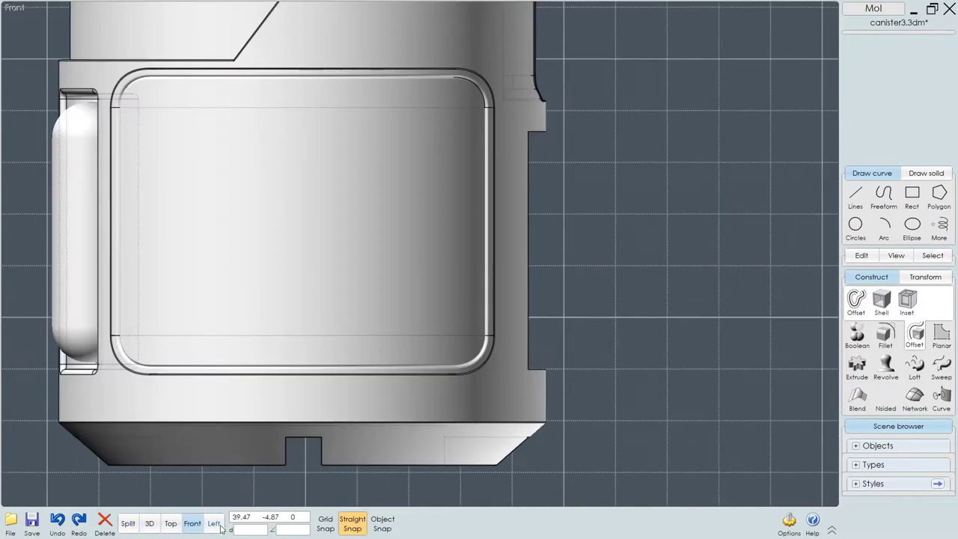
{"action": "left_click", "coordinate": [214, 523]}
{"action": "left_click", "coordinate": [911, 196]}
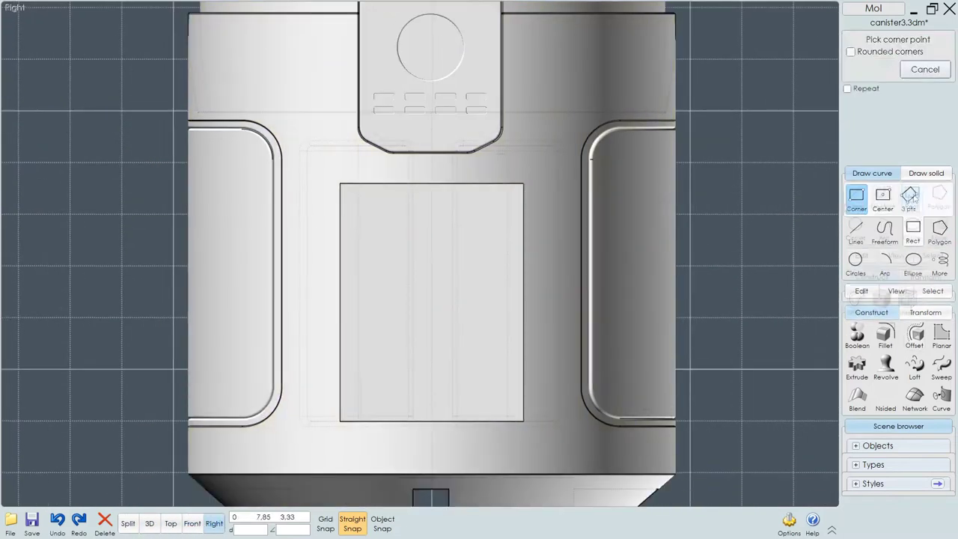
{"action": "left_click", "coordinate": [352, 197]}
{"action": "left_click", "coordinate": [511, 412]}
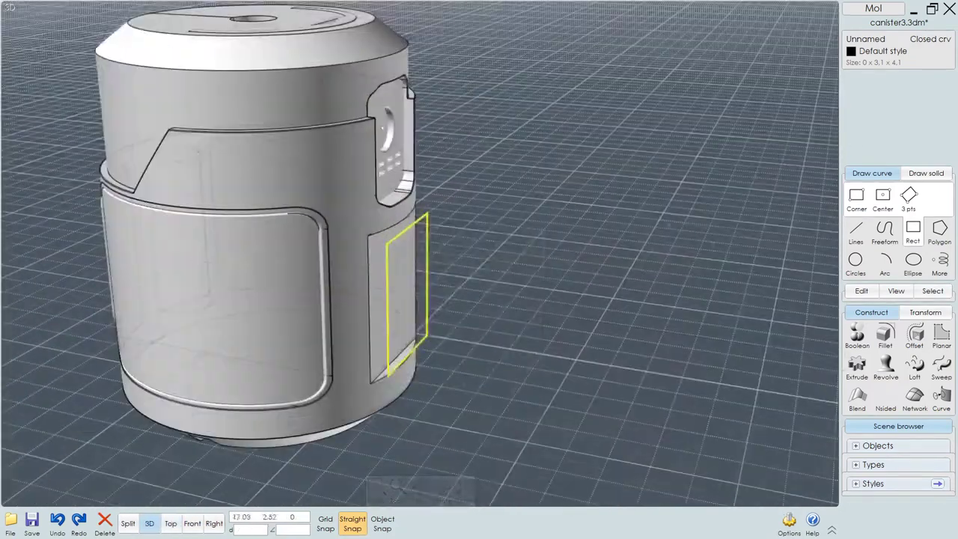
{"action": "key", "text": "e"}
{"action": "left_click", "coordinate": [437, 297]}
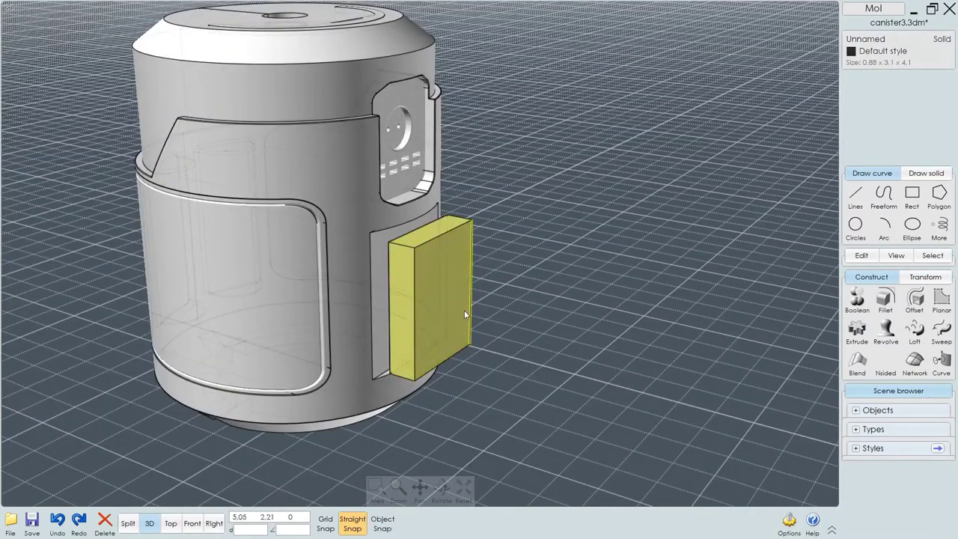
{"action": "left_click", "coordinate": [432, 297]}
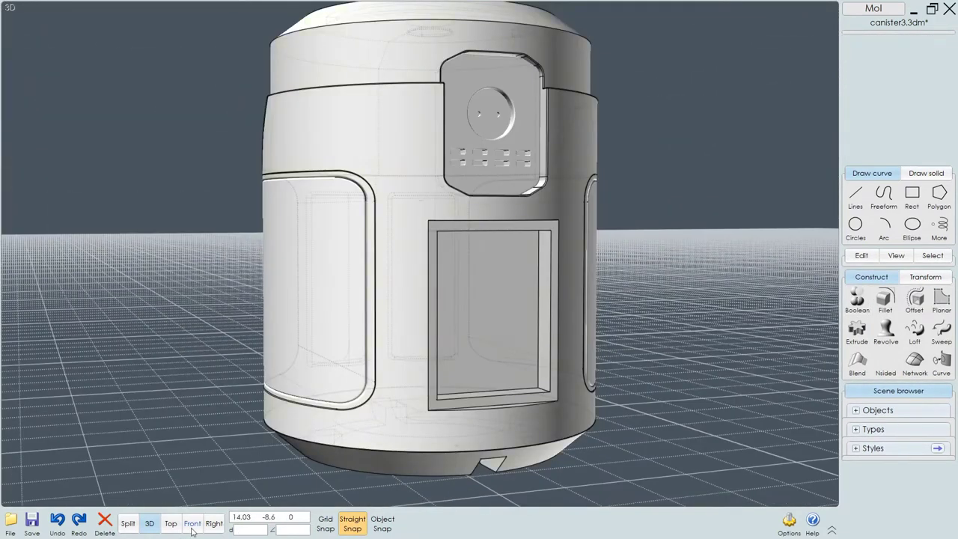
- In Right view, draw a control-point curve from the panel's top to its bottom
{"action": "left_click", "coordinate": [214, 523]}
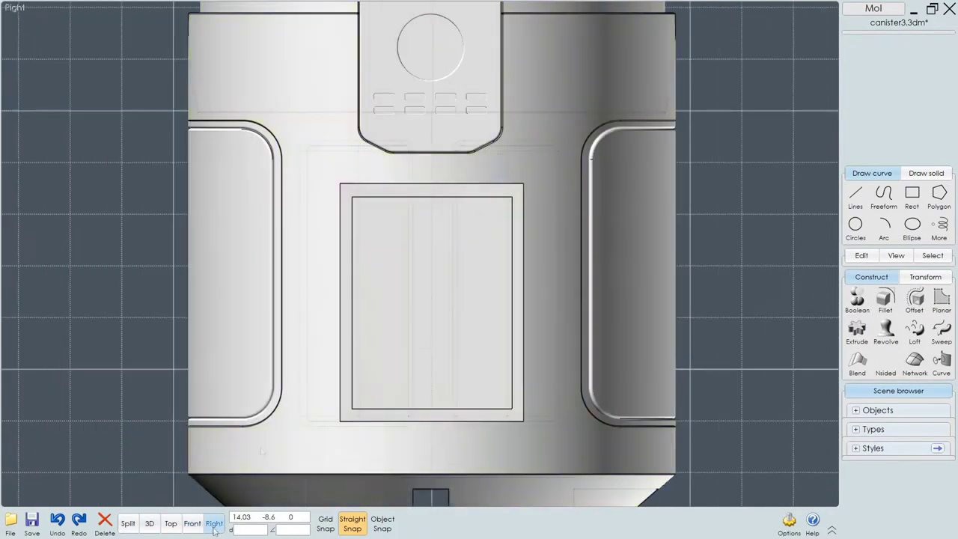
{"action": "left_click", "coordinate": [855, 196]}
{"action": "left_click", "coordinate": [883, 196]}
{"action": "left_click", "coordinate": [885, 229]}
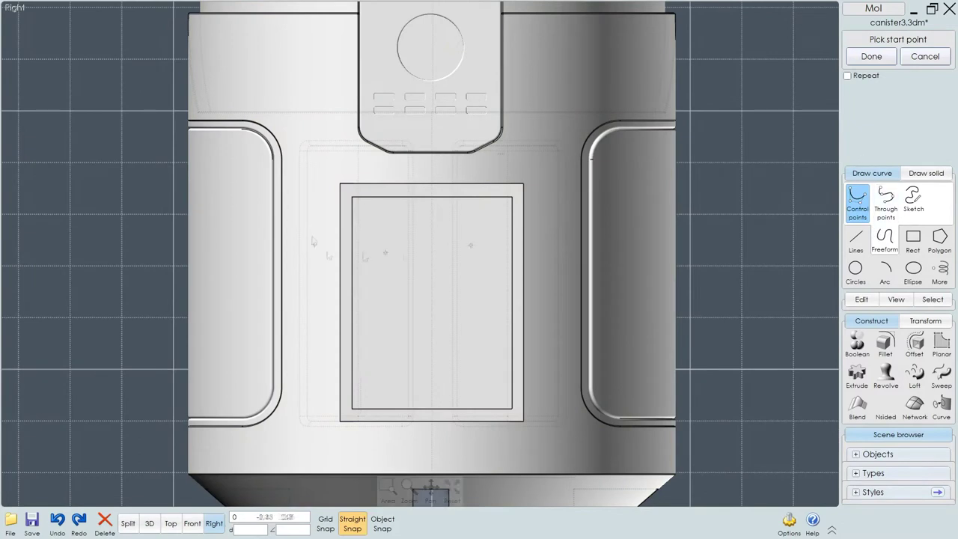
{"action": "left_click", "coordinate": [361, 189]}
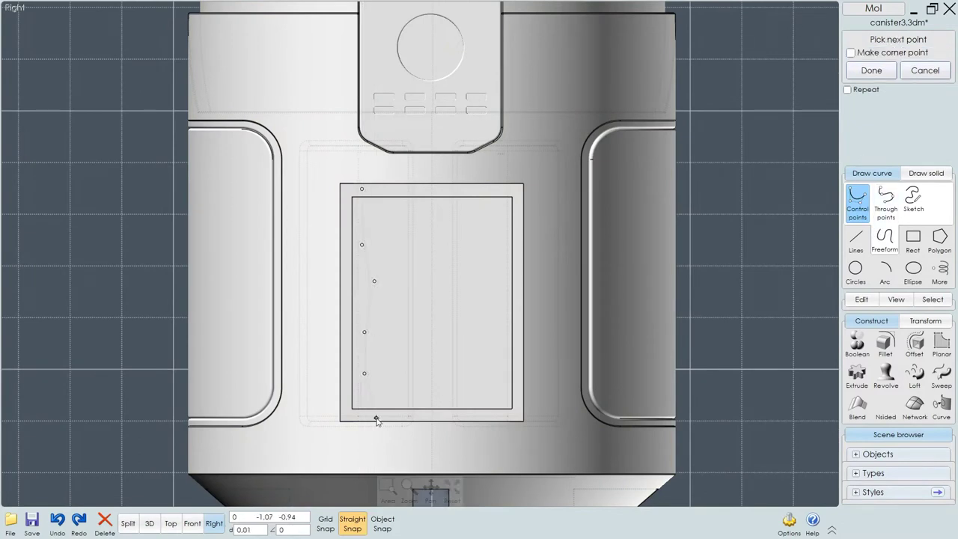
{"action": "left_click", "coordinate": [376, 418]}
{"action": "right_click", "coordinate": [376, 421]}
- Check the curve in Top and Perspective views and nudge it into the panel recess
{"action": "left_click", "coordinate": [170, 523]}
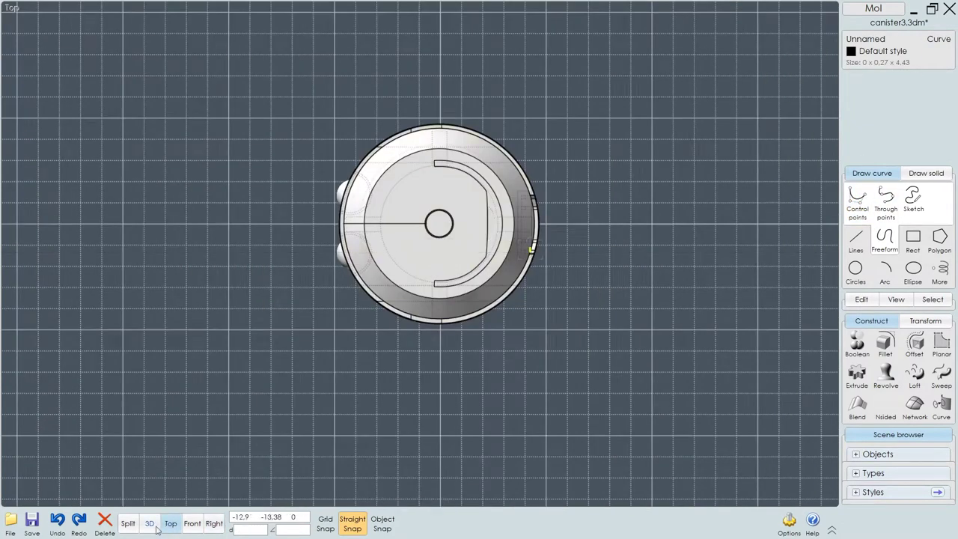
{"action": "left_click", "coordinate": [150, 523]}
{"action": "scroll", "coordinate": [514, 318], "scroll_direction": "up", "scroll_amount": 5}
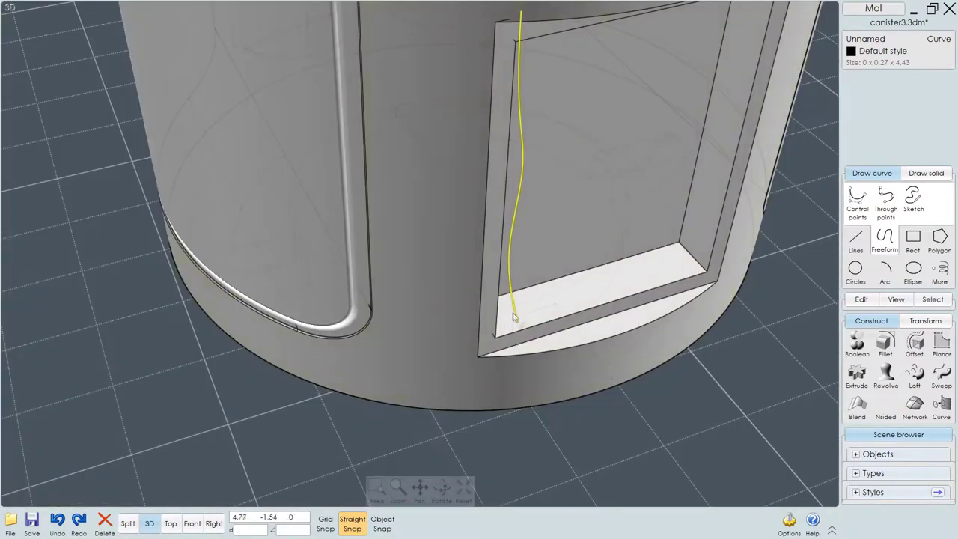
{"action": "left_click_drag", "start_coordinate": [514, 312], "coordinate": [503, 291]}
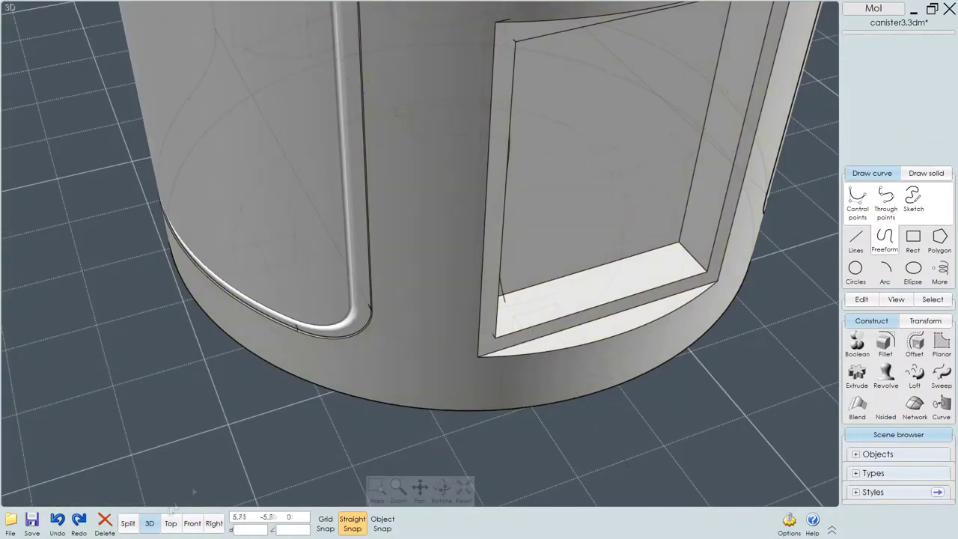
{"action": "left_click", "coordinate": [192, 523]}
{"action": "left_click", "coordinate": [214, 523]}
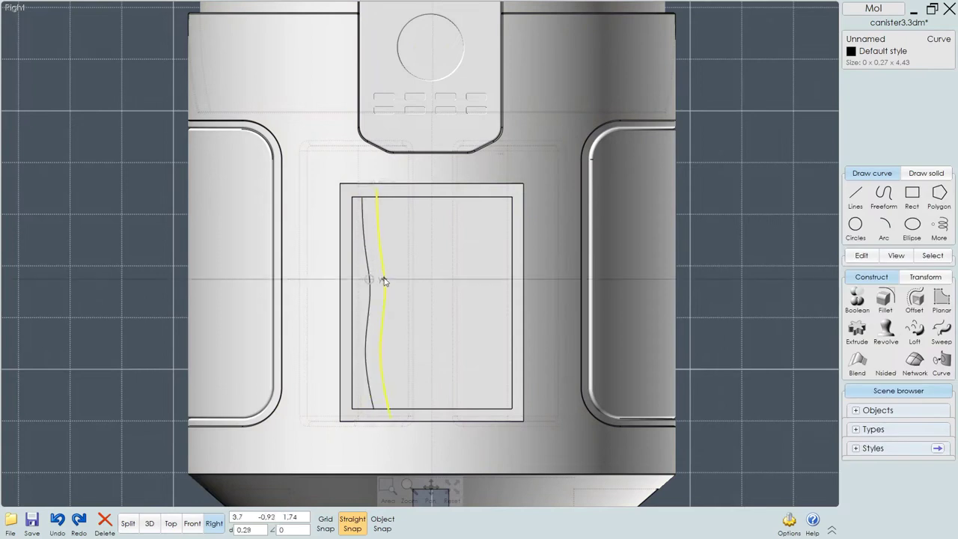
- Turn on the curve's control points and select the curves in the panel
{"action": "left_click", "coordinate": [861, 255]}
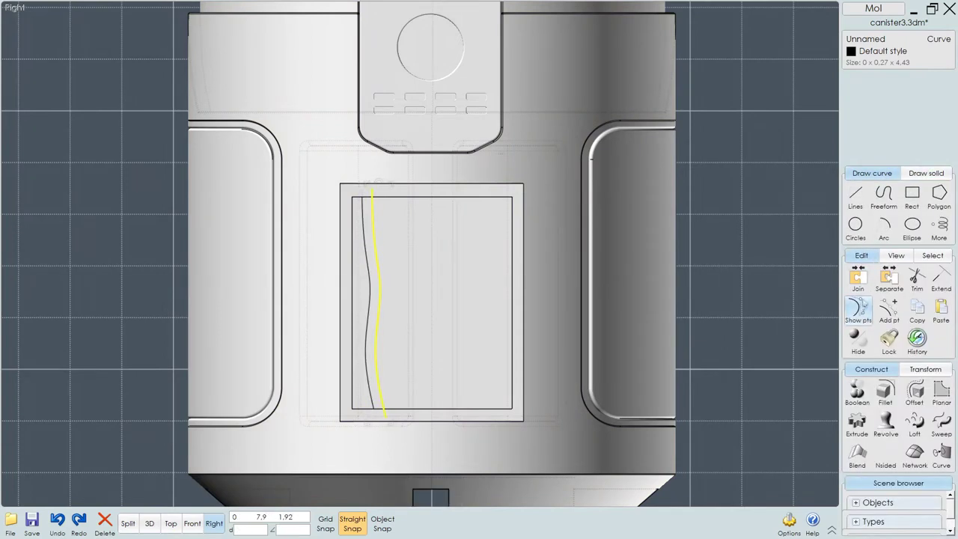
{"action": "left_click", "coordinate": [858, 307]}
{"action": "left_click", "coordinate": [382, 285]}
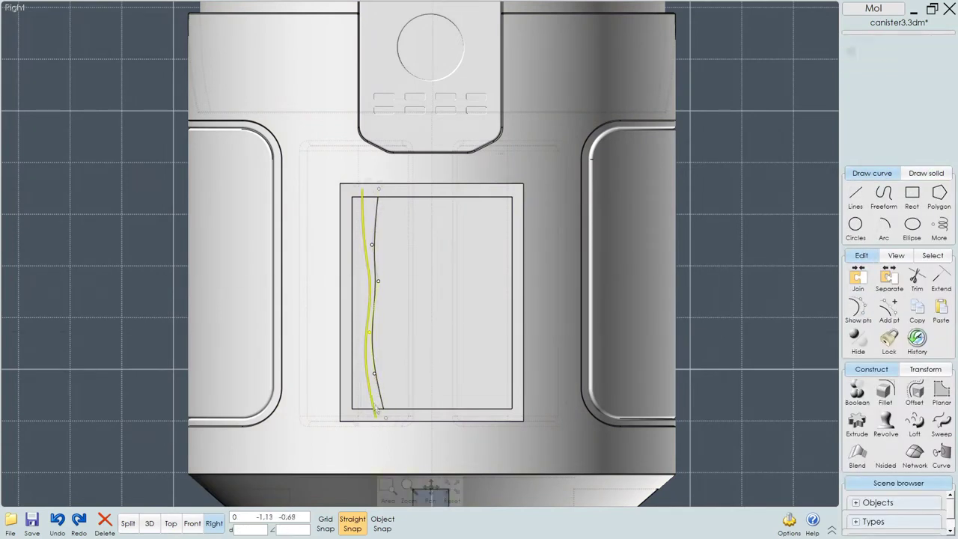
{"action": "left_click", "coordinate": [377, 410]}
{"action": "left_click", "coordinate": [381, 424]}
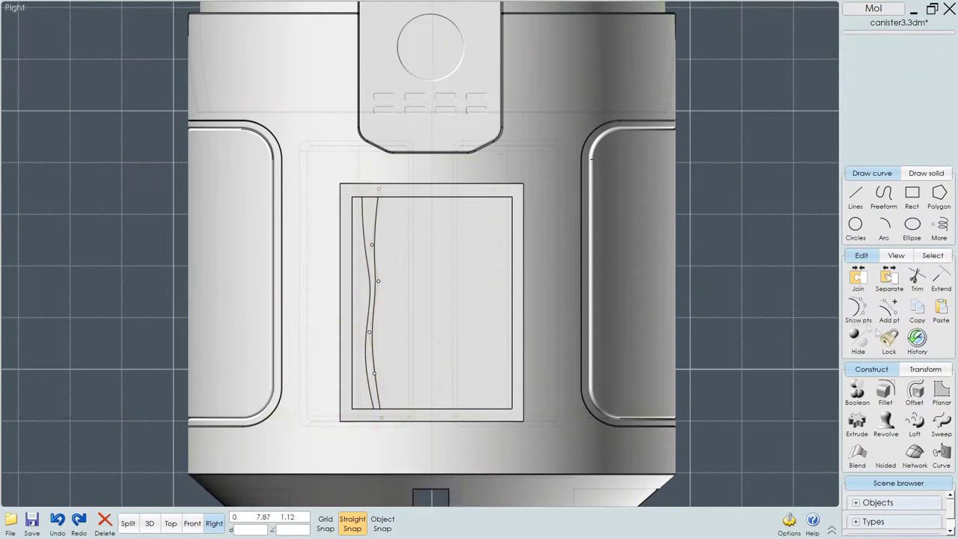
{"action": "left_click", "coordinate": [375, 222]}
{"action": "key", "text": "ctrl+z"}
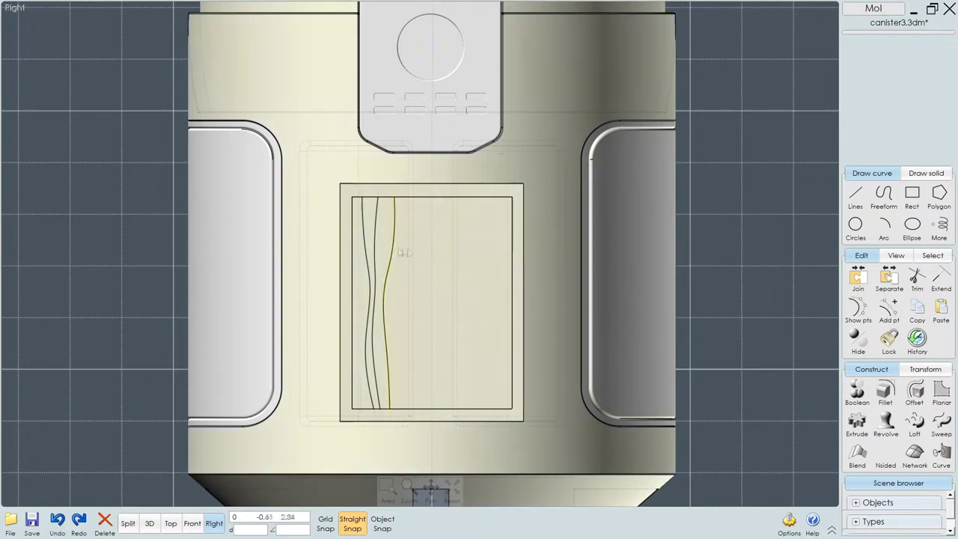
- Drag control points on the neighbouring curves to bend them into wavy shapes
{"action": "left_click", "coordinate": [391, 261]}
{"action": "left_click_drag", "start_coordinate": [406, 191], "coordinate": [399, 283]}
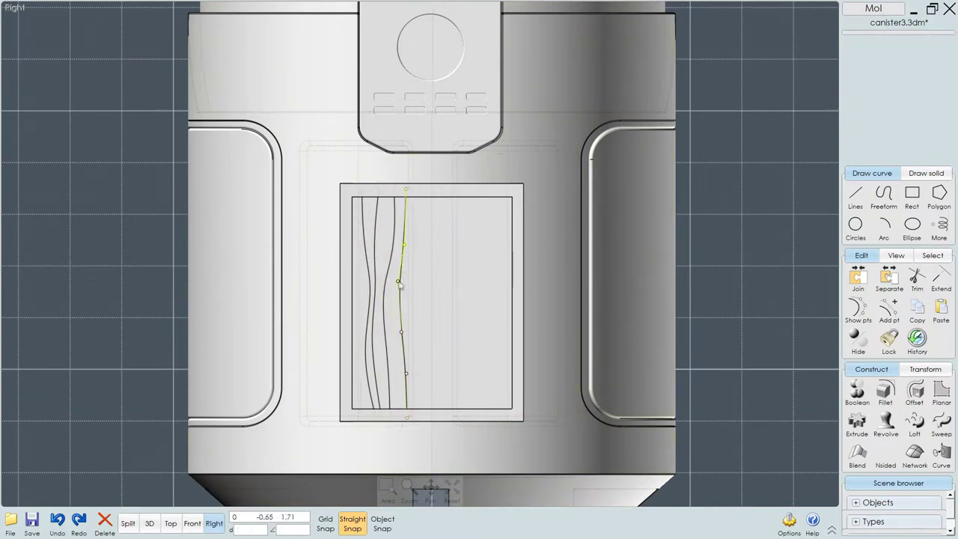
{"action": "left_click", "coordinate": [401, 297]}
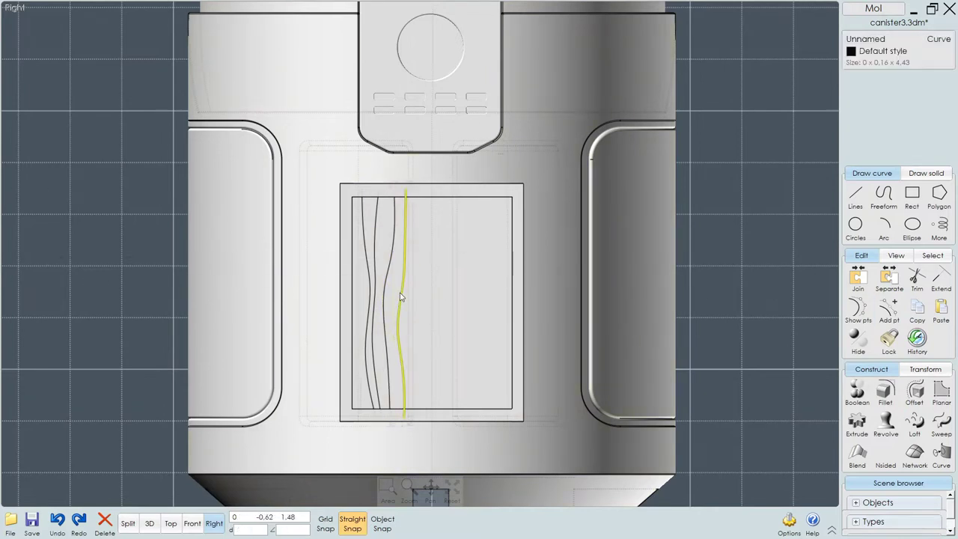
{"action": "left_click", "coordinate": [421, 192]}
{"action": "left_click", "coordinate": [416, 303]}
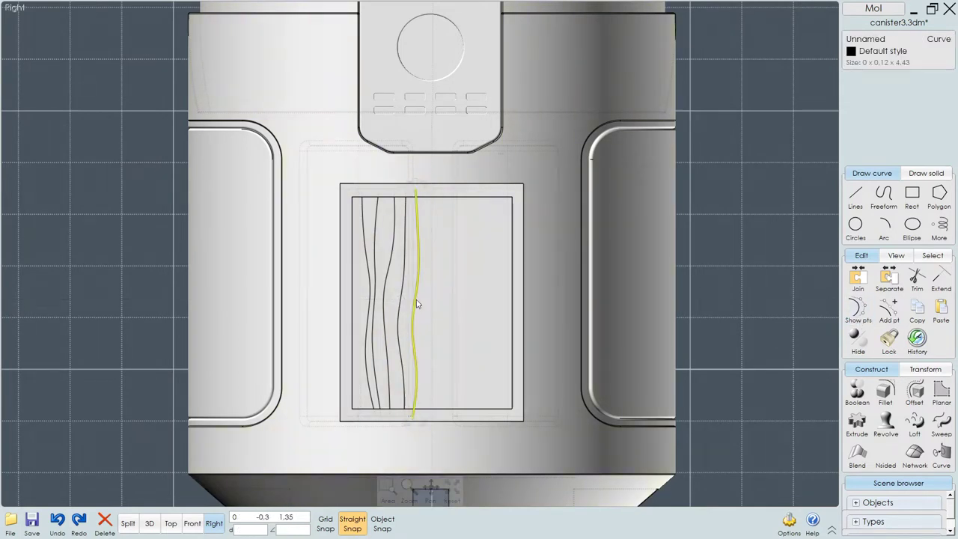
{"action": "double_click", "coordinate": [432, 307]}
{"action": "left_click_drag", "start_coordinate": [433, 335], "coordinate": [419, 334]}
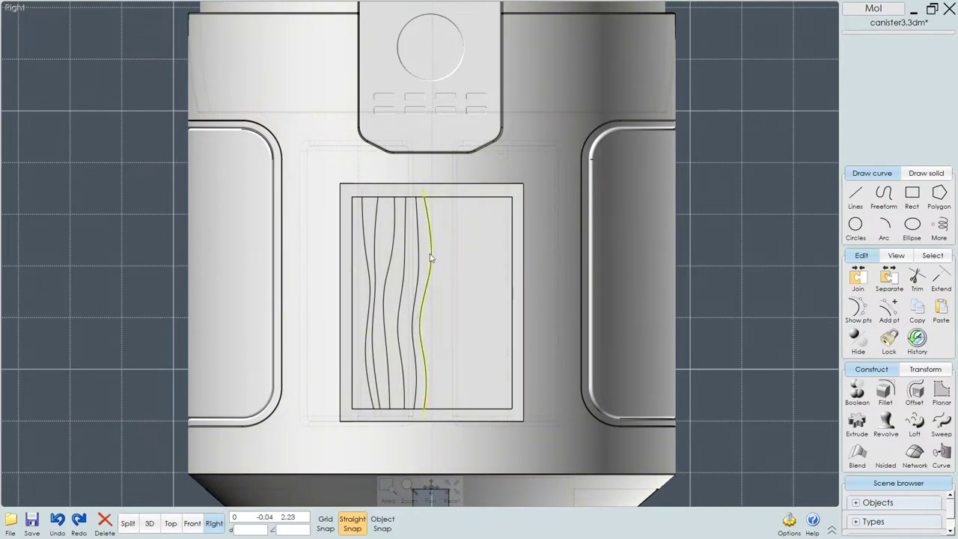
- Select groups of the wavy curves, then clear the selection and return to Perspective
{"action": "left_click_drag", "start_coordinate": [430, 258], "coordinate": [388, 271]}
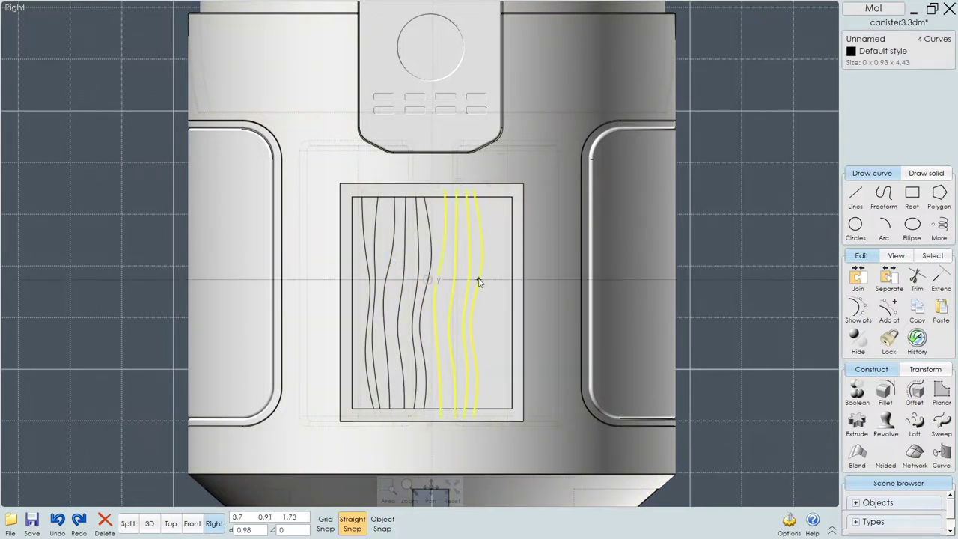
{"action": "left_click", "coordinate": [718, 271]}
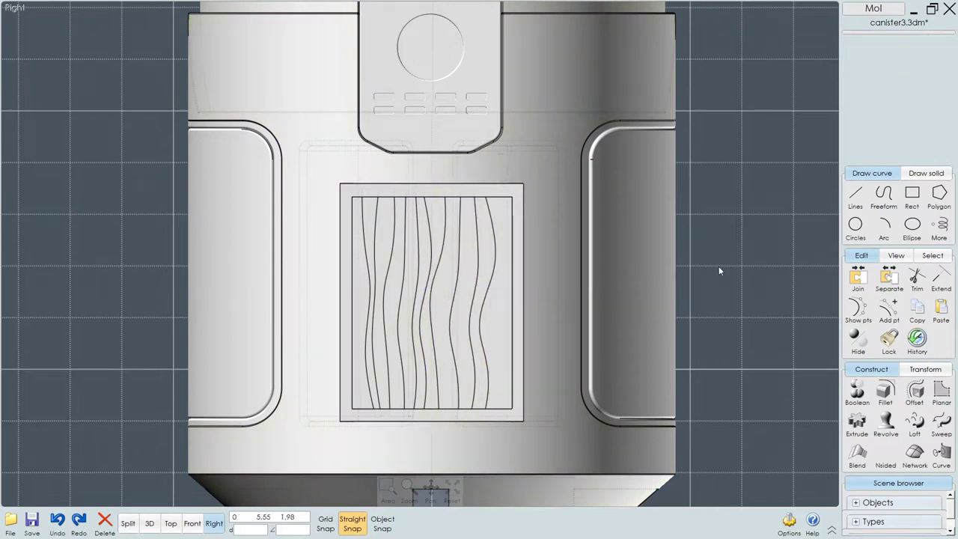
{"action": "left_click_drag", "start_coordinate": [531, 222], "coordinate": [462, 283]}
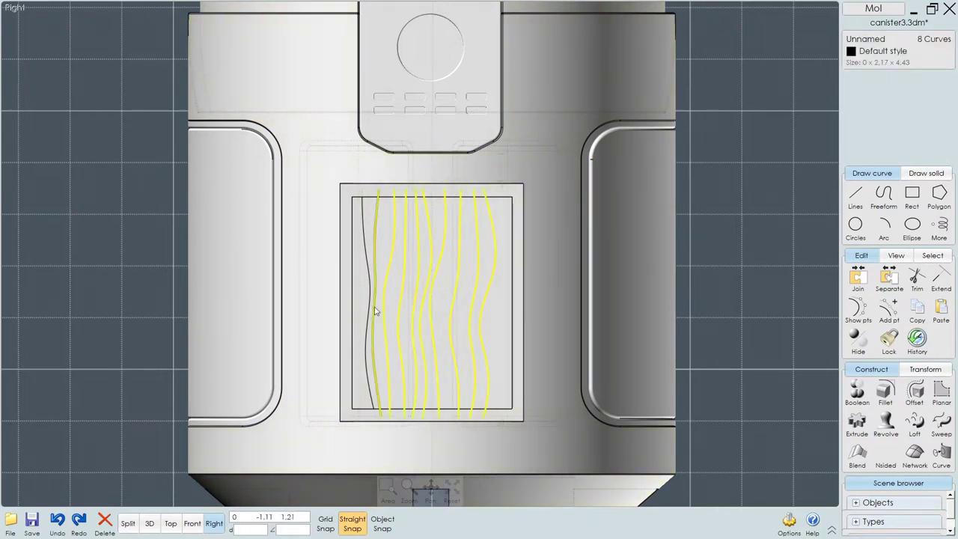
{"action": "key", "text": "Escape"}
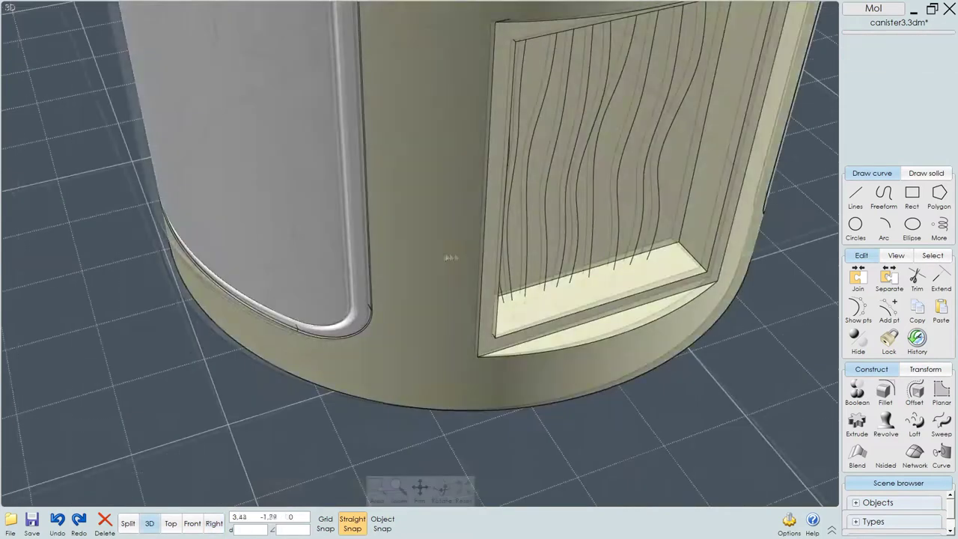
{"action": "left_click", "coordinate": [149, 523]}
- Draw a small circle of radius 0.28 and select it with a grille curve
{"action": "key", "text": "c"}
{"action": "left_click", "coordinate": [558, 258]}
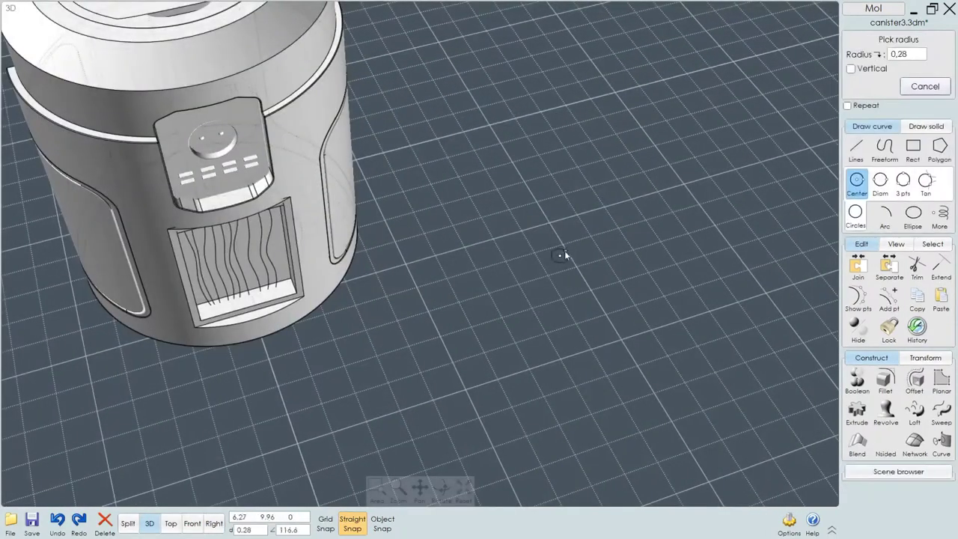
{"action": "left_click", "coordinate": [562, 257]}
{"action": "scroll", "coordinate": [567, 268], "scroll_direction": "up", "scroll_amount": 5}
{"action": "scroll", "coordinate": [548, 258], "scroll_direction": "down", "scroll_amount": 5}
{"action": "scroll", "coordinate": [489, 262], "scroll_direction": "up", "scroll_amount": 3}
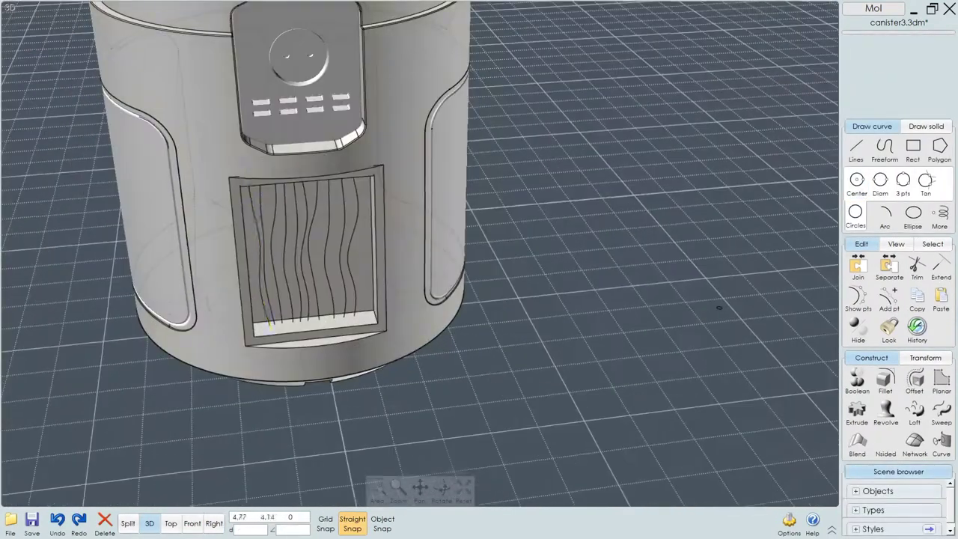
{"action": "left_click", "coordinate": [268, 322]}
{"action": "left_click", "coordinate": [719, 307]}
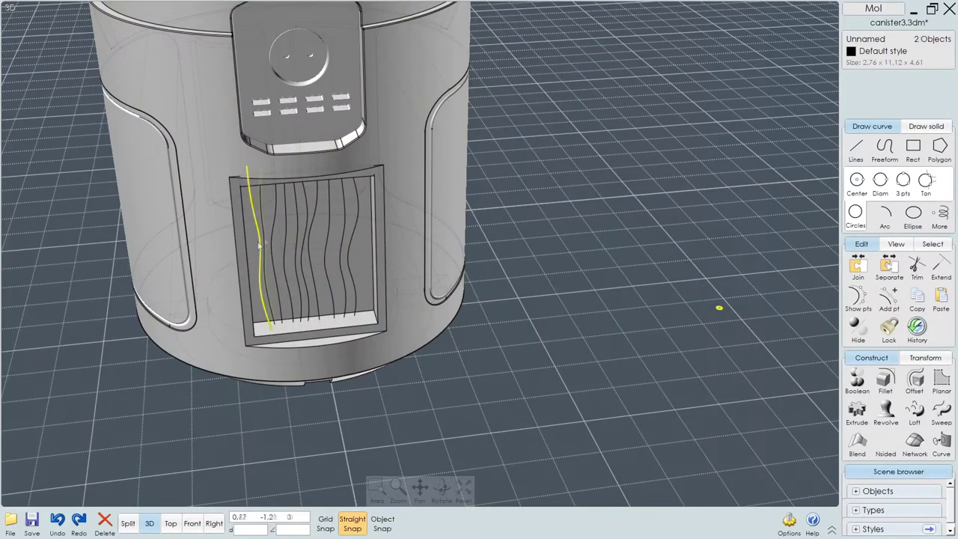
- Sweep the small circle profile along the first wavy grille curve
{"action": "left_click", "coordinate": [941, 408]}
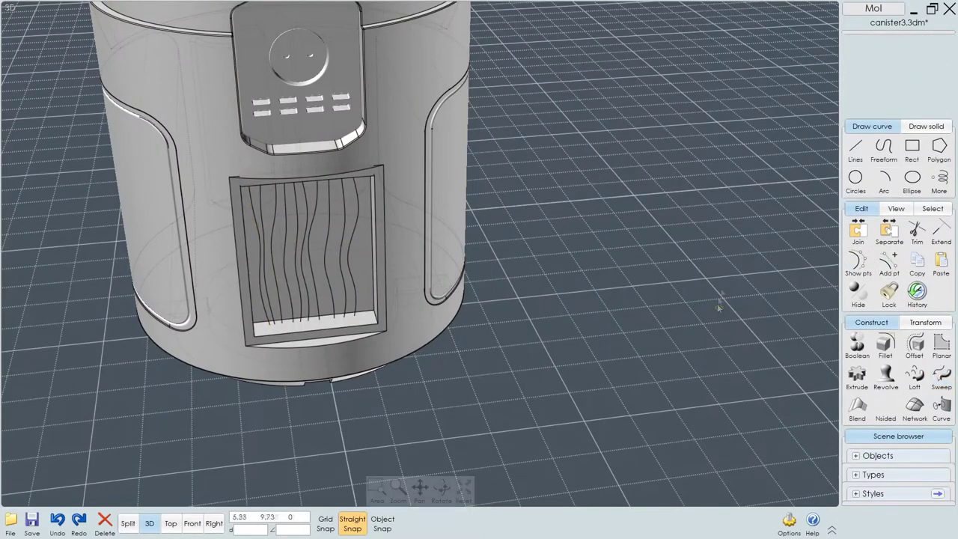
{"action": "left_click", "coordinate": [241, 221]}
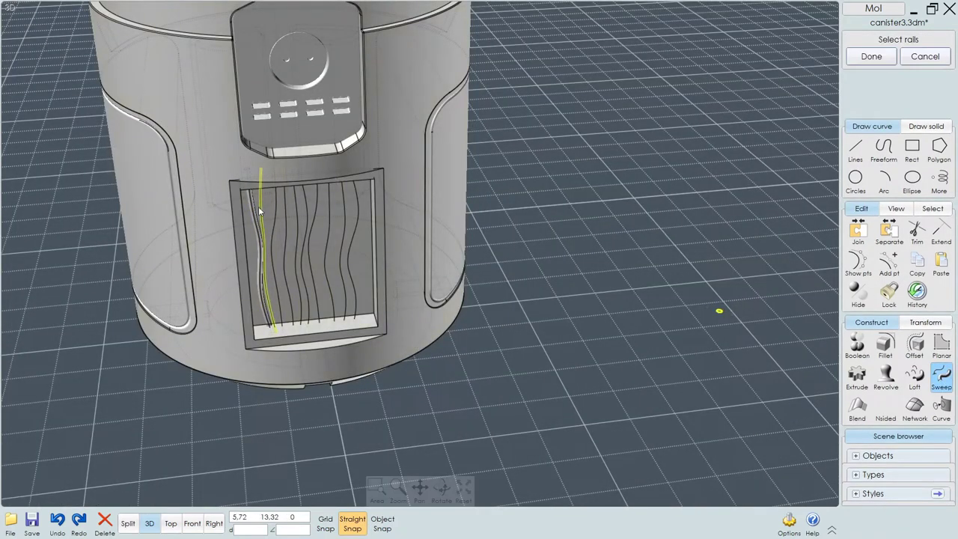
{"action": "left_click", "coordinate": [260, 212]}
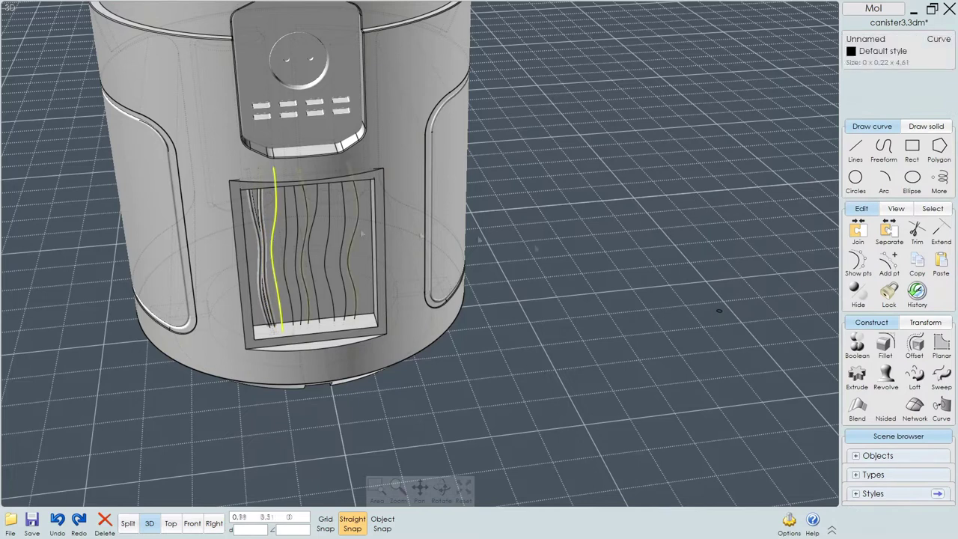
{"action": "left_click", "coordinate": [275, 212]}
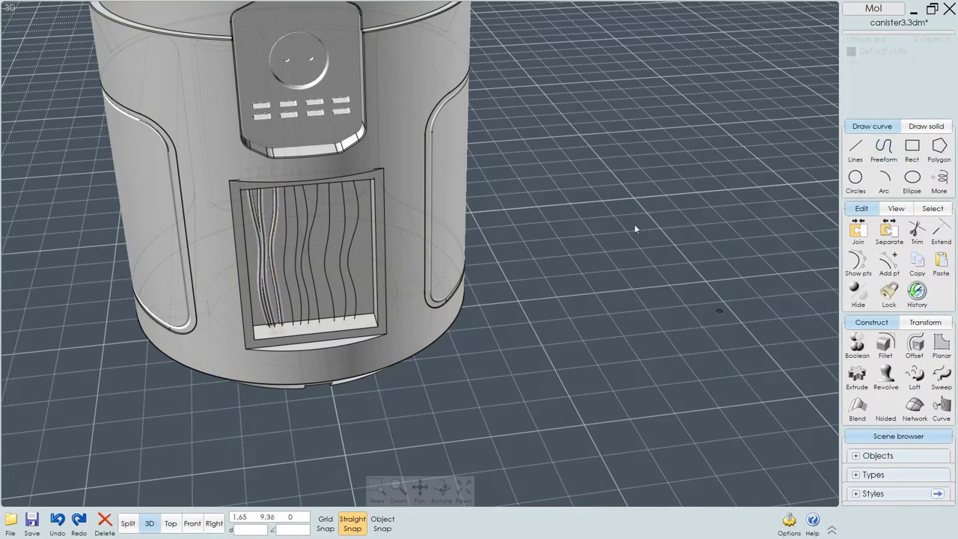
{"action": "left_click", "coordinate": [719, 312]}
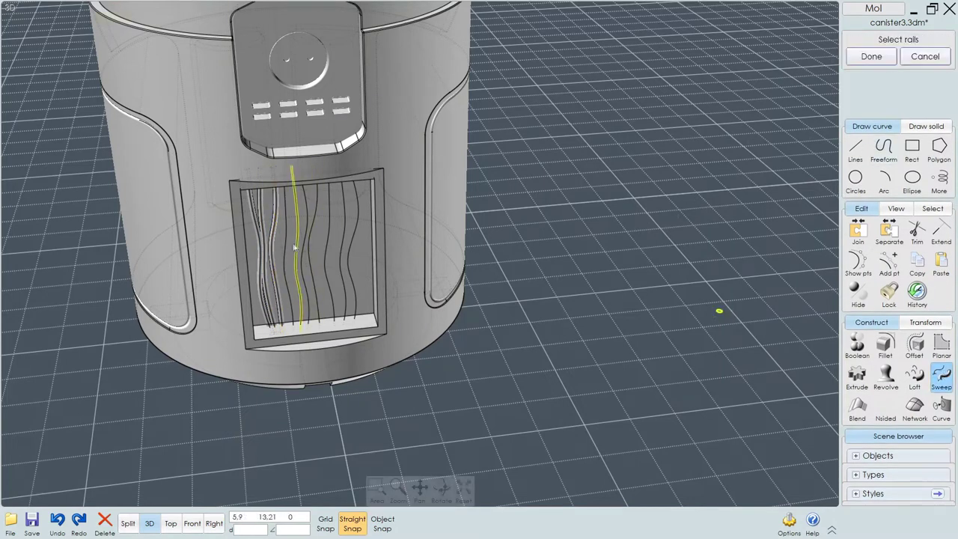
{"action": "left_click", "coordinate": [881, 66]}
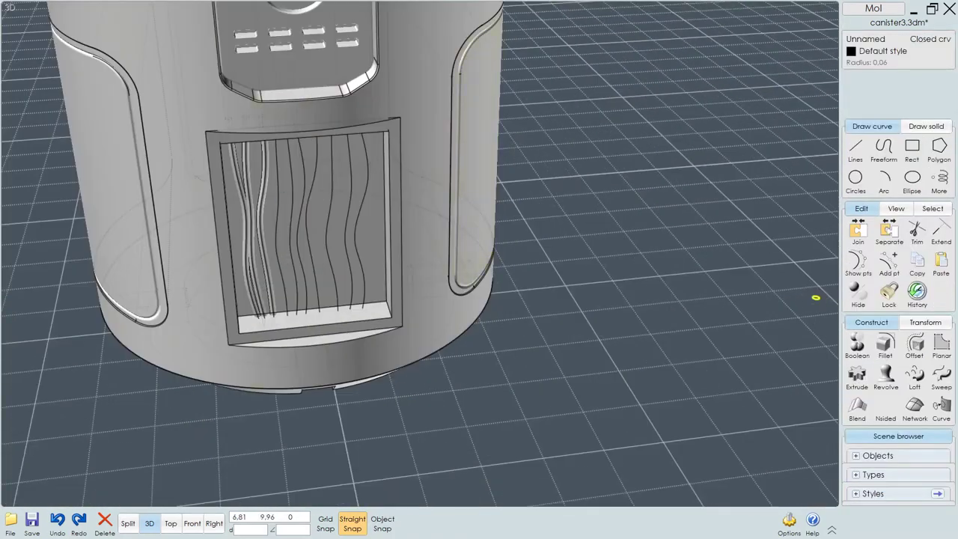
{"action": "left_click", "coordinate": [889, 61]}
{"action": "right_click", "coordinate": [743, 297]}
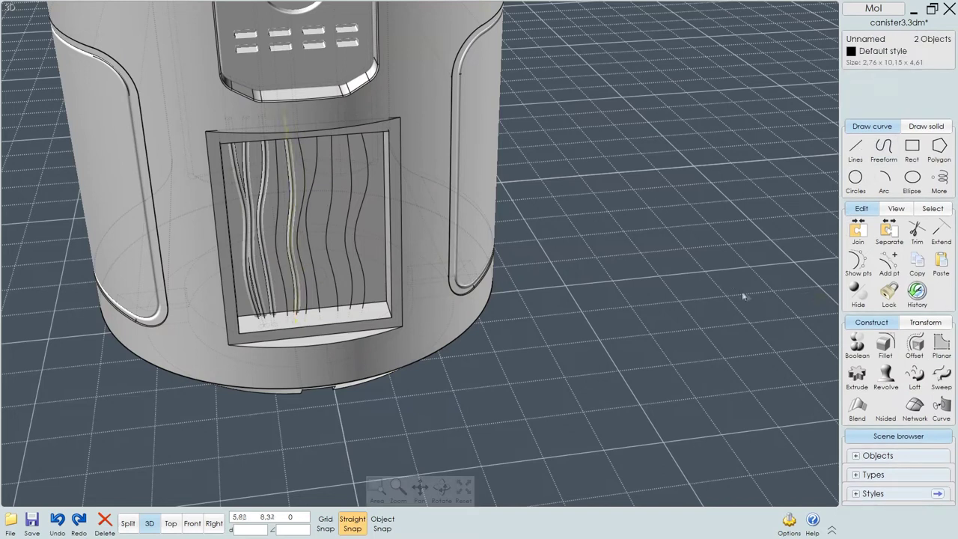
- Repeat the sweep along the next few grille curves to create more bars
{"action": "left_click", "coordinate": [285, 219]}
{"action": "right_click", "coordinate": [285, 220]}
{"action": "right_click", "coordinate": [331, 256]}
{"action": "right_click", "coordinate": [309, 235]}
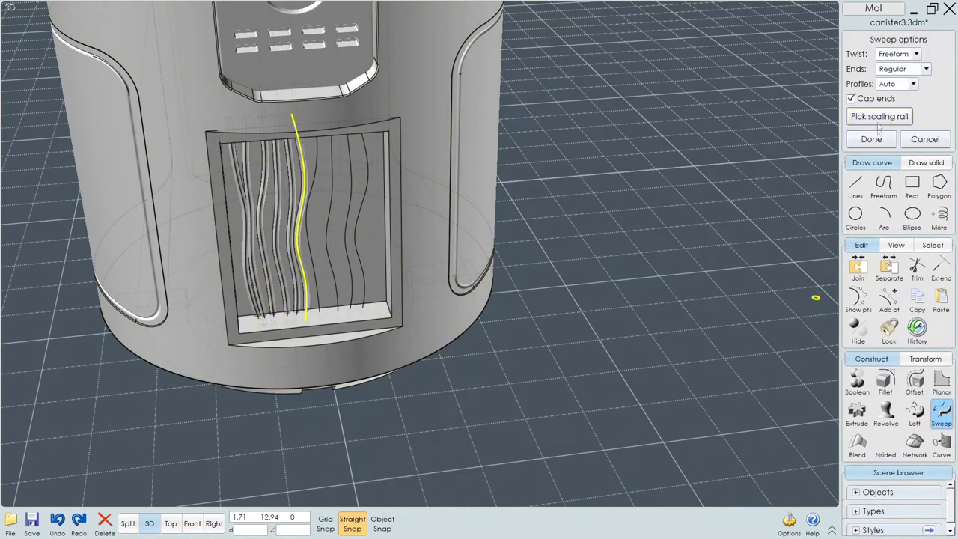
{"action": "right_click", "coordinate": [312, 235]}
{"action": "left_click", "coordinate": [312, 235]}
{"action": "right_click", "coordinate": [313, 235]}
{"action": "left_click", "coordinate": [314, 235]}
{"action": "right_click", "coordinate": [314, 235]}
- Sweep the round profile along further grille curves
{"action": "right_click", "coordinate": [799, 272]}
{"action": "left_click", "coordinate": [815, 297]}
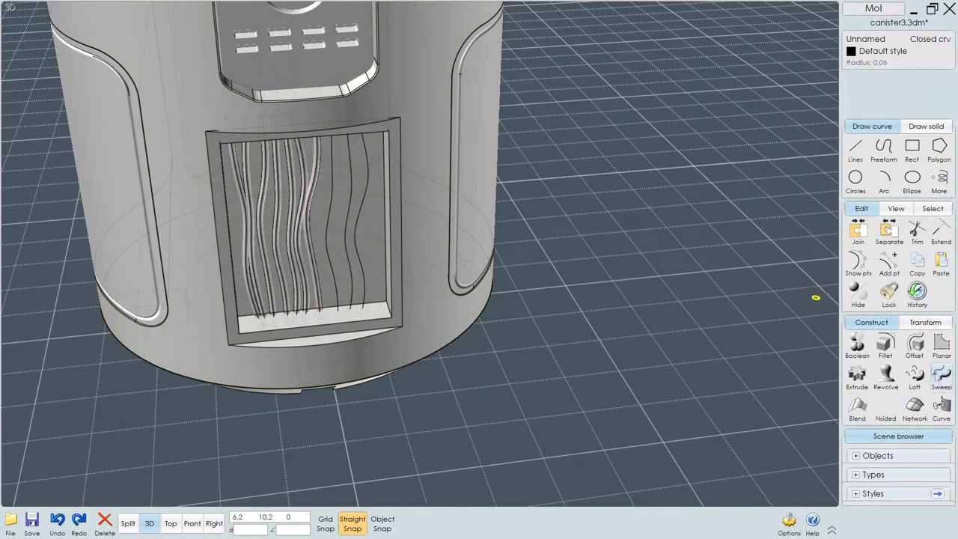
{"action": "right_click", "coordinate": [815, 297]}
{"action": "left_click", "coordinate": [328, 236]}
{"action": "right_click", "coordinate": [331, 218]}
{"action": "right_click", "coordinate": [330, 218]}
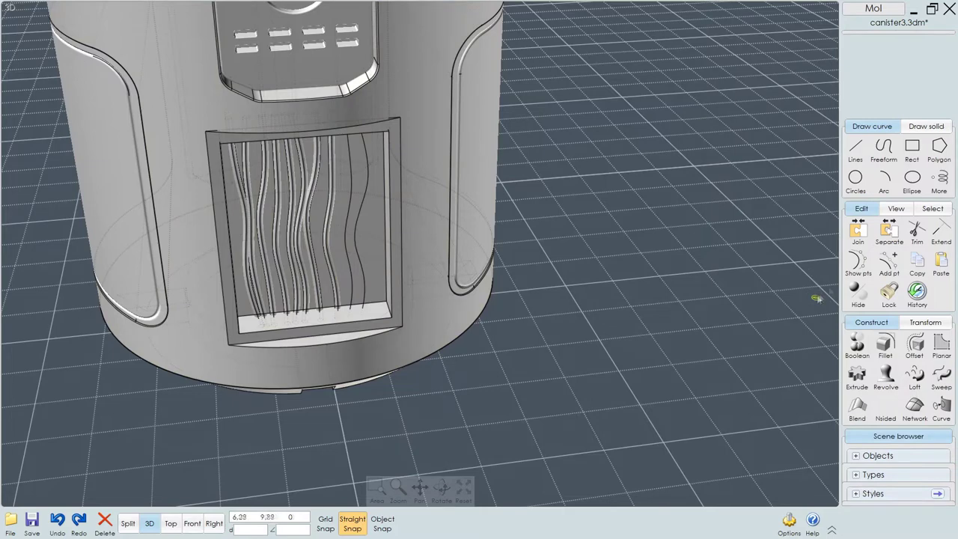
{"action": "right_click", "coordinate": [809, 365]}
- Sweep the profile along the last remaining grille curves
{"action": "right_click", "coordinate": [353, 215]}
{"action": "right_click", "coordinate": [353, 215]}
{"action": "left_click", "coordinate": [816, 297]}
{"action": "right_click", "coordinate": [815, 297]}
{"action": "left_click", "coordinate": [361, 217]}
{"action": "right_click", "coordinate": [361, 217]}
{"action": "right_click", "coordinate": [361, 217]}
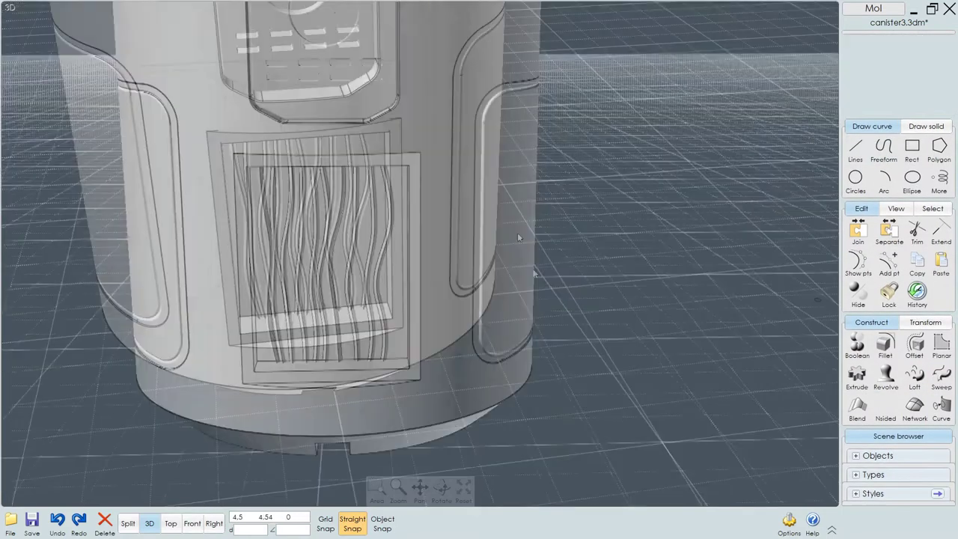
- Check each grille curve for a swept bar, then clear the selection and fit the view
{"action": "scroll", "coordinate": [361, 217], "scroll_direction": "up", "scroll_amount": 5}
{"action": "left_click", "coordinate": [374, 188]}
{"action": "left_click", "coordinate": [353, 187]}
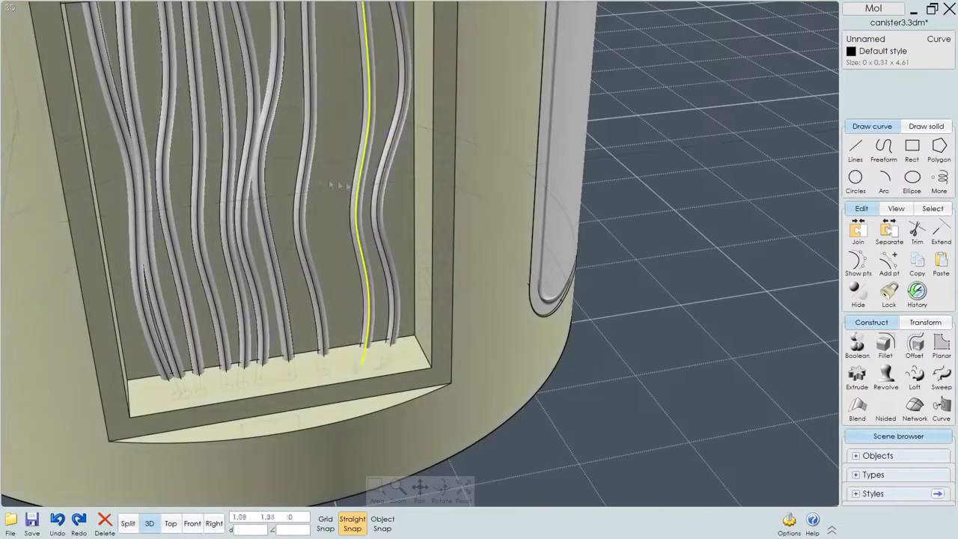
{"action": "left_click", "coordinate": [303, 180]}
{"action": "left_click", "coordinate": [247, 177]}
{"action": "left_click", "coordinate": [228, 124]}
{"action": "scroll", "coordinate": [149, 165], "scroll_direction": "down", "scroll_amount": 2}
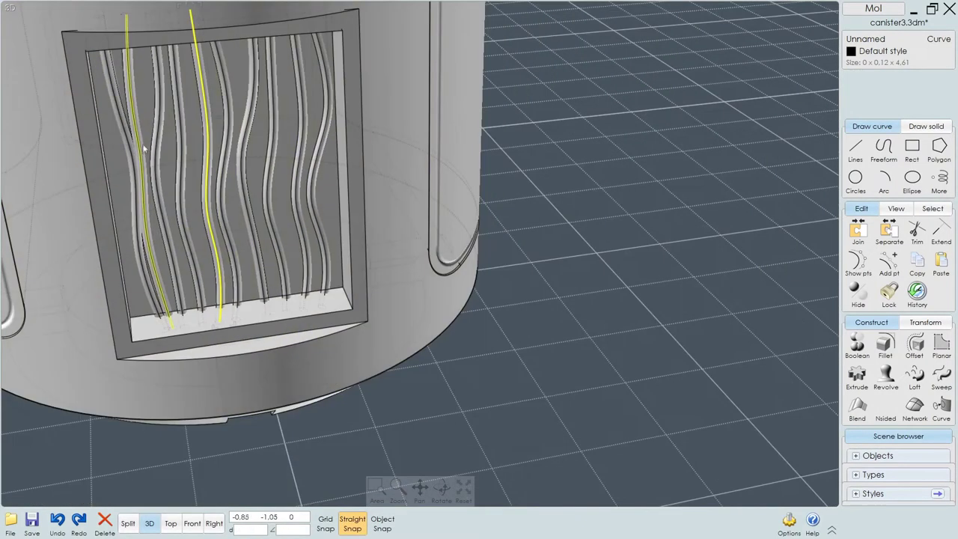
{"action": "left_click", "coordinate": [156, 174]}
{"action": "left_click", "coordinate": [143, 112]}
{"action": "left_click", "coordinate": [137, 122]}
{"action": "left_click", "coordinate": [490, 319]}
{"action": "key", "text": "Home"}
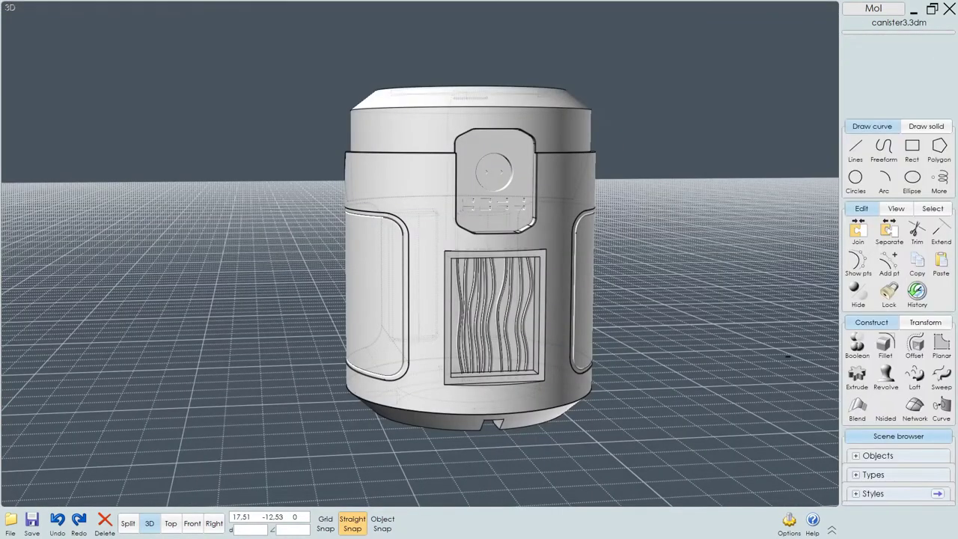
- Fillet the outer grille frame edge with a 0.01 radius
{"action": "scroll", "coordinate": [564, 388], "scroll_direction": "up", "scroll_amount": 3}
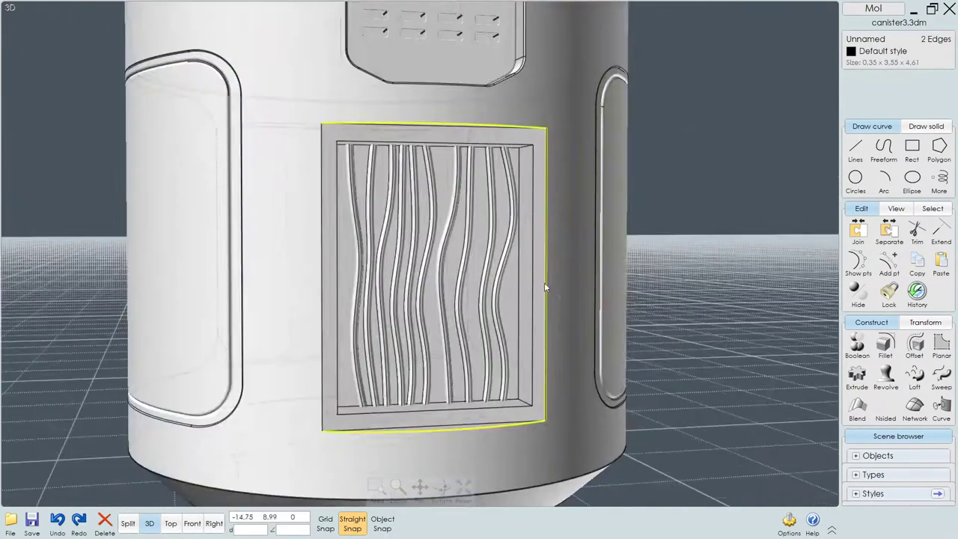
{"action": "right_click_drag", "start_coordinate": [545, 286], "coordinate": [410, 318]}
{"action": "left_click", "coordinate": [411, 318]}
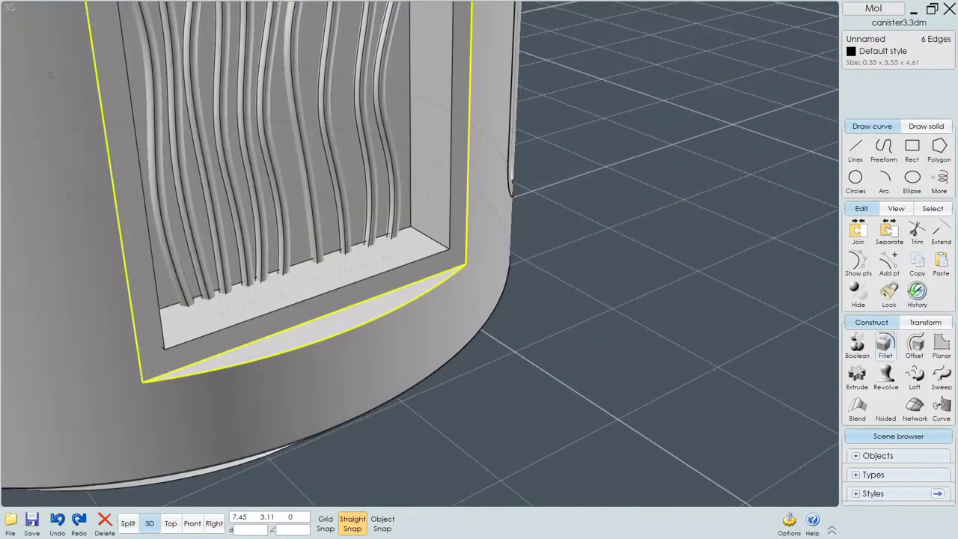
{"action": "left_click", "coordinate": [885, 344]}
{"action": "left_click", "coordinate": [895, 54]}
{"action": "type", "text": "0.01"}
{"action": "key", "text": "Return"}
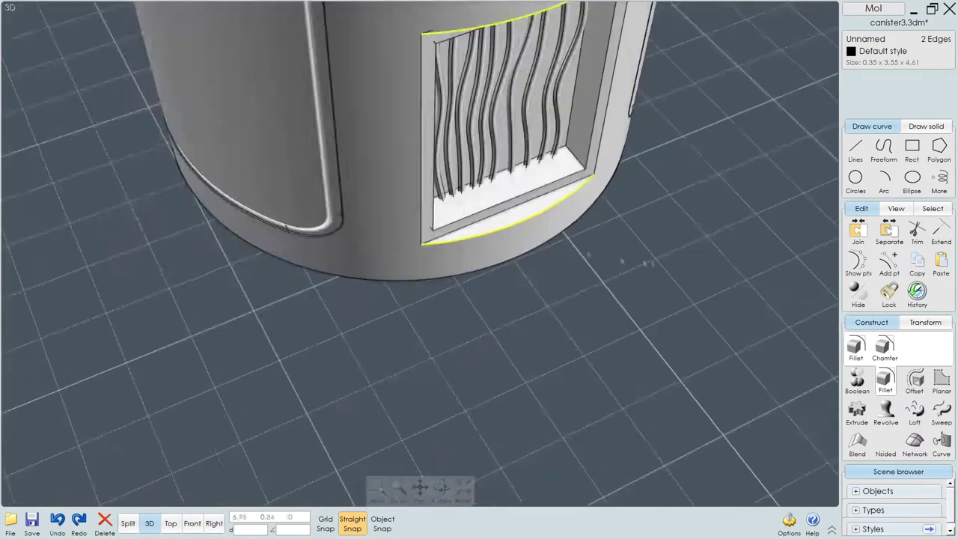
- Re-fillet the frame edges at 0.03 radius, then fillet the inner frame edges too
{"action": "left_click", "coordinate": [855, 346]}
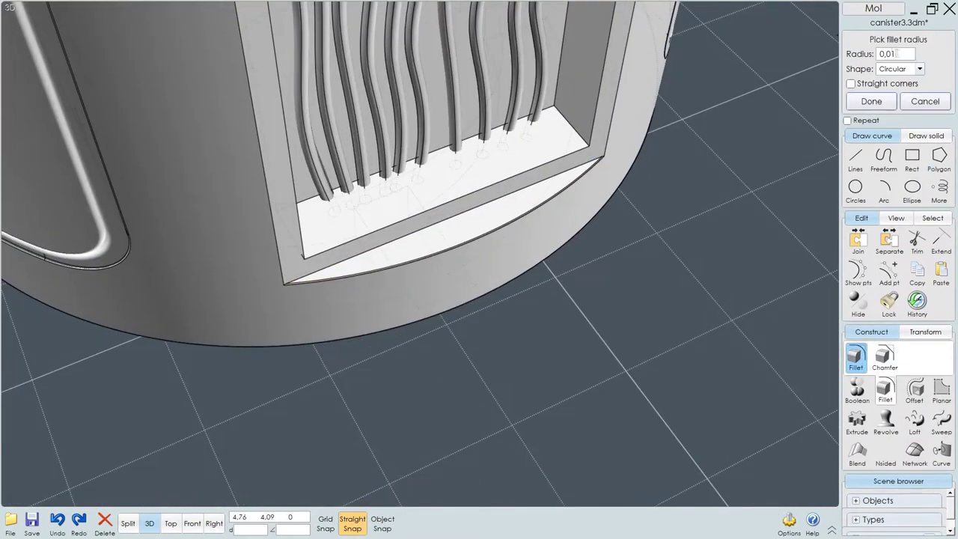
{"action": "key", "text": "BackSpace"}
{"action": "type", "text": "2"}
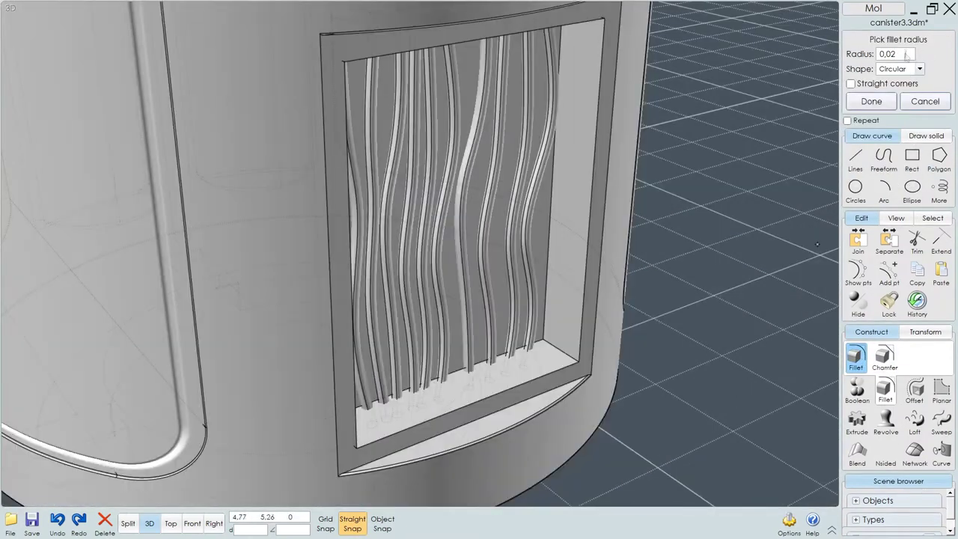
{"action": "key", "text": "BackSpace"}
{"action": "type", "text": "3"}
{"action": "key", "text": "Return"}
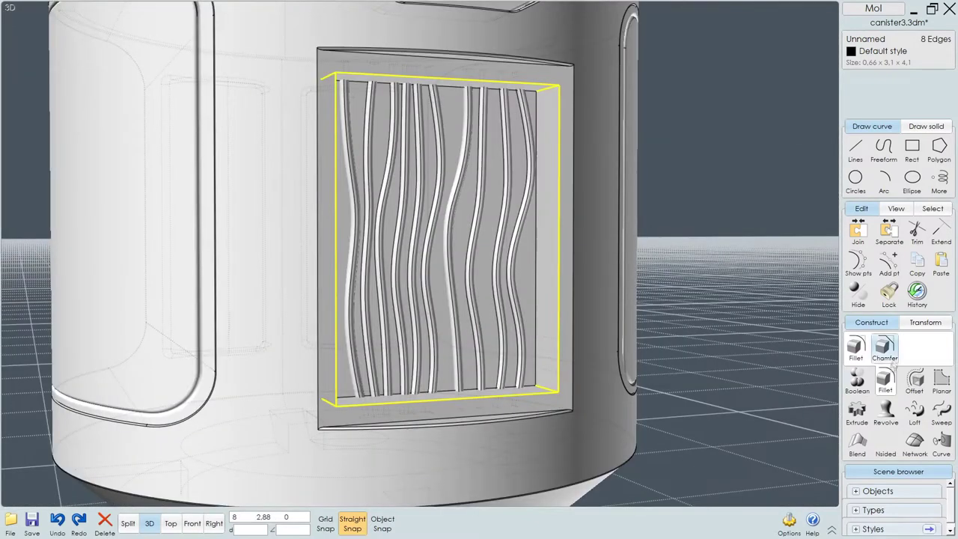
{"action": "left_click", "coordinate": [855, 348]}
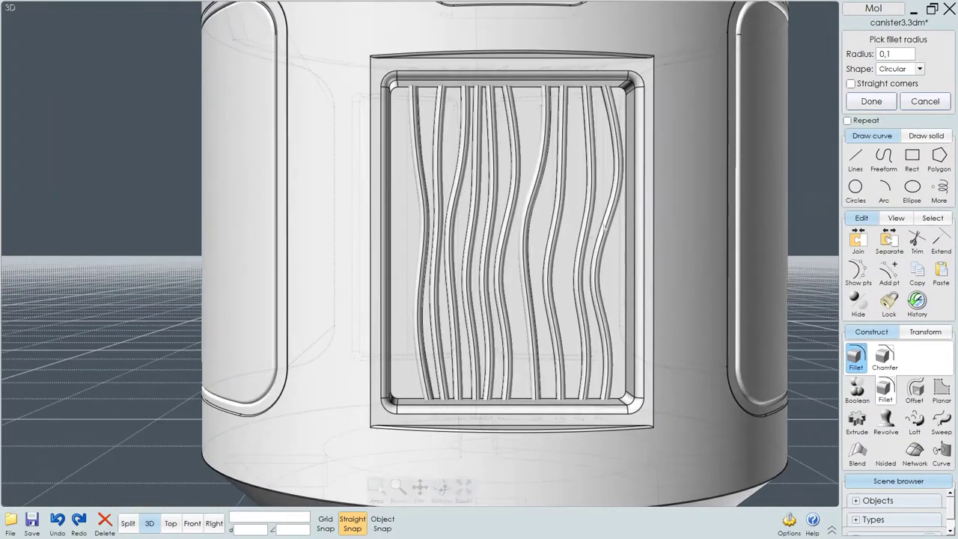
{"action": "key", "text": "Return"}
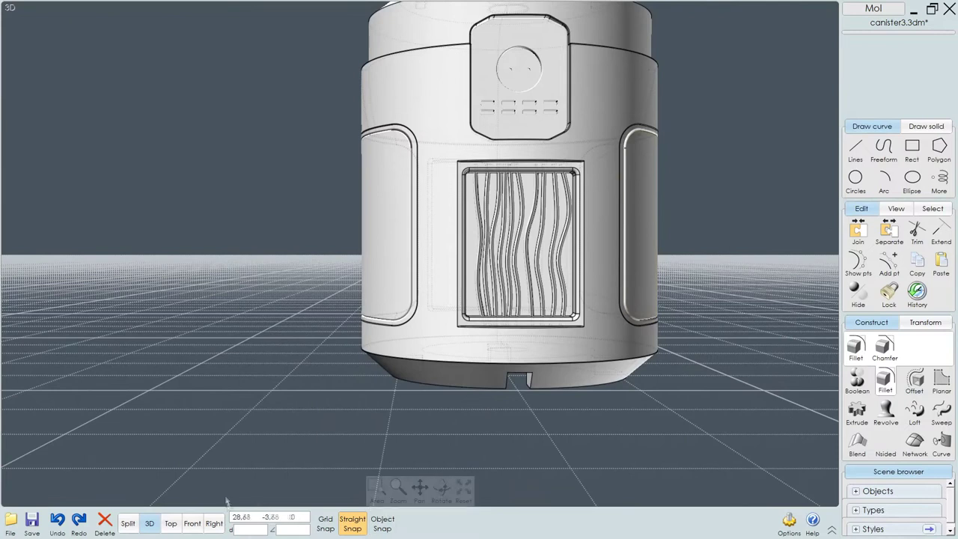
- In Right view, draw a small circle at the left panel's top and array it into five ovals downward
{"action": "left_click", "coordinate": [214, 523]}
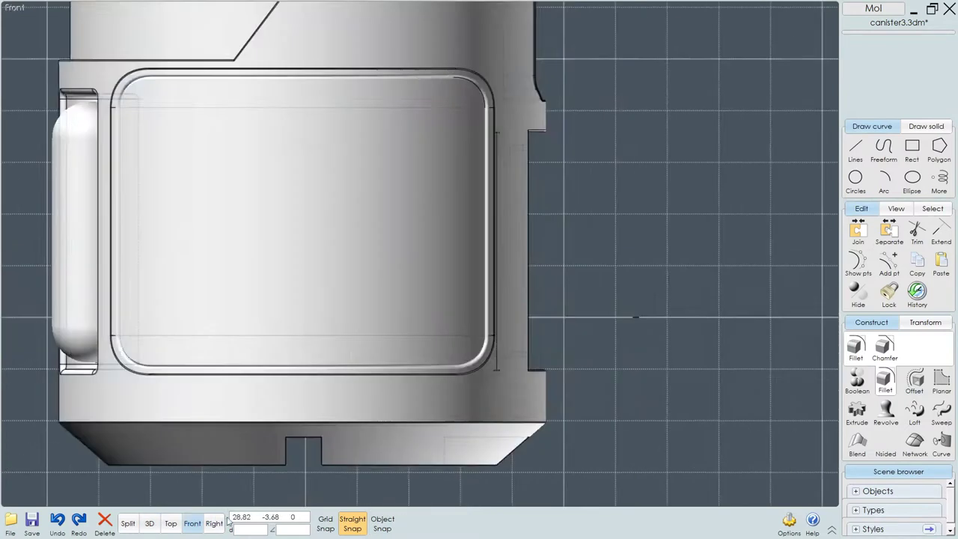
{"action": "left_click", "coordinate": [855, 180]}
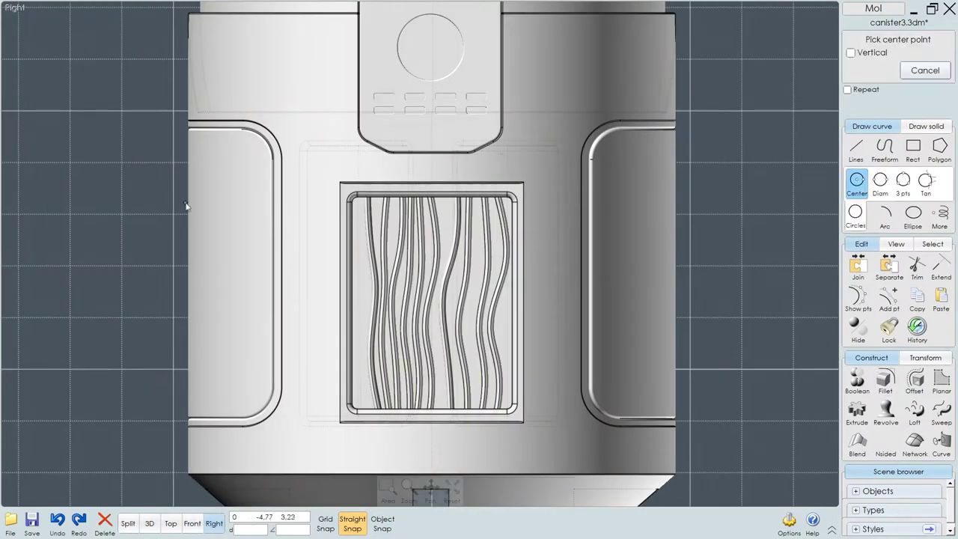
{"action": "left_click", "coordinate": [186, 202]}
{"action": "left_click", "coordinate": [202, 196]}
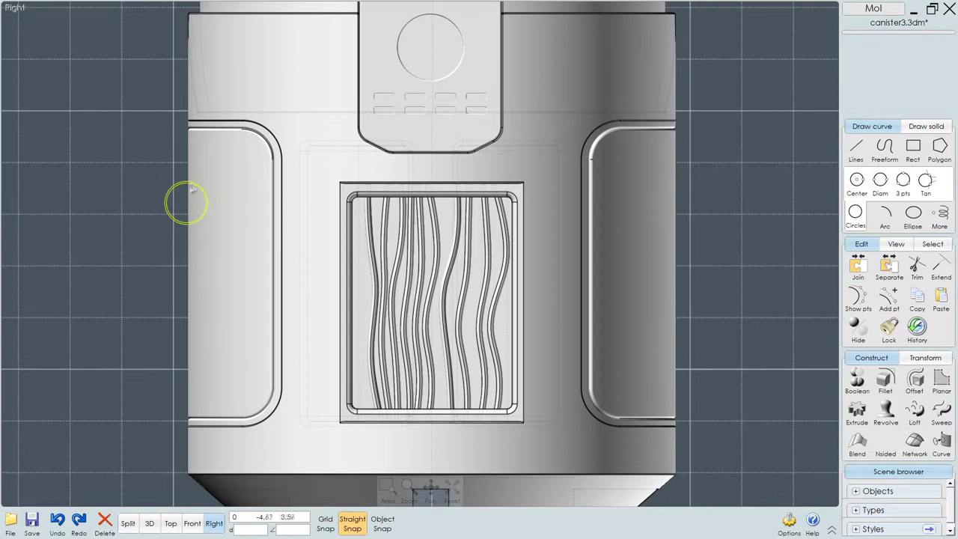
{"action": "left_click_drag", "start_coordinate": [198, 234], "coordinate": [189, 191]}
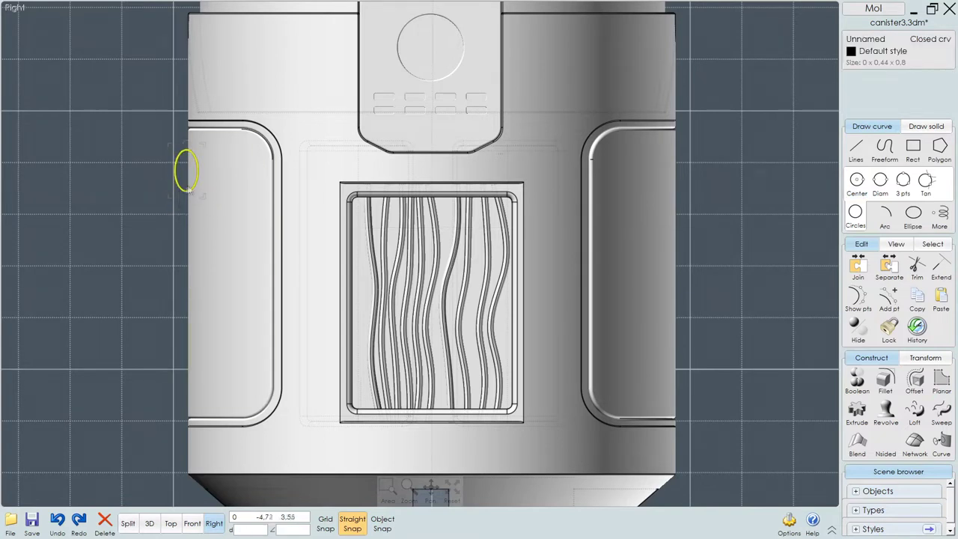
{"action": "left_click", "coordinate": [925, 358]}
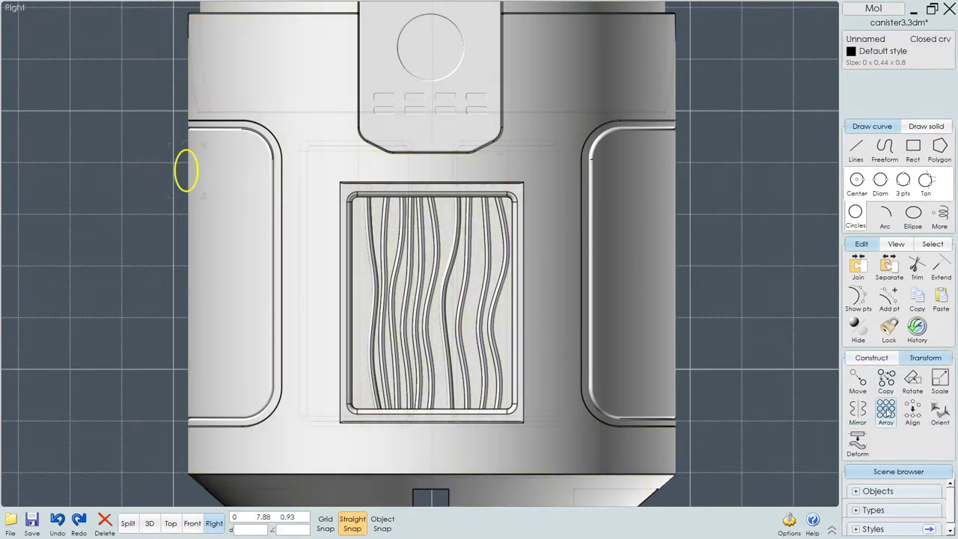
{"action": "left_click", "coordinate": [885, 410]}
{"action": "left_click", "coordinate": [879, 378]}
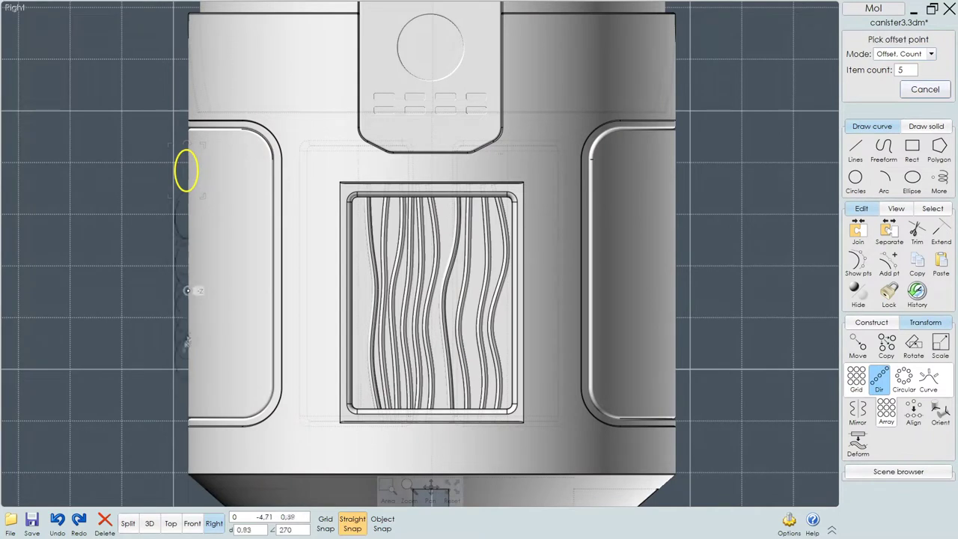
{"action": "left_click", "coordinate": [191, 342]}
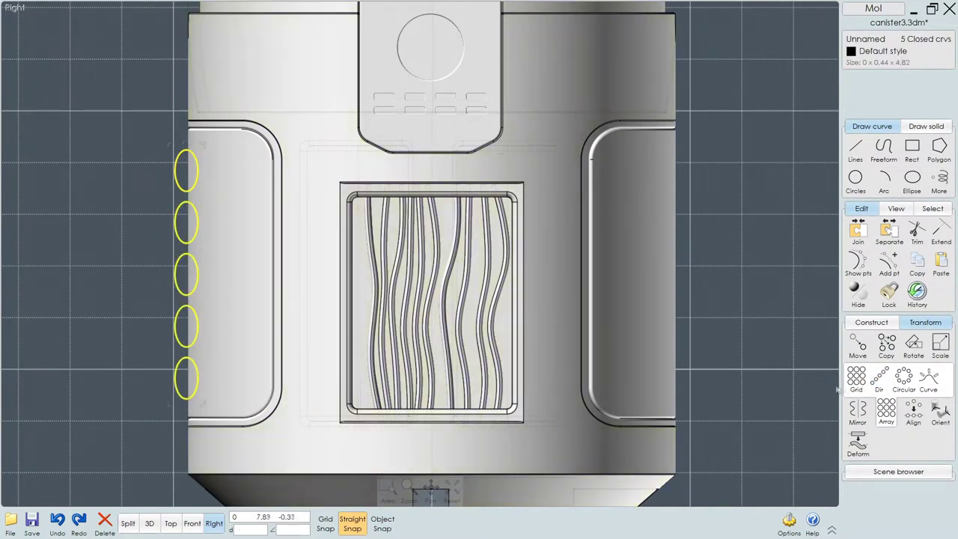
- Mirror the column of ovals across the canister's centre from Top view
{"action": "left_click", "coordinate": [857, 410]}
{"action": "left_click", "coordinate": [171, 523]}
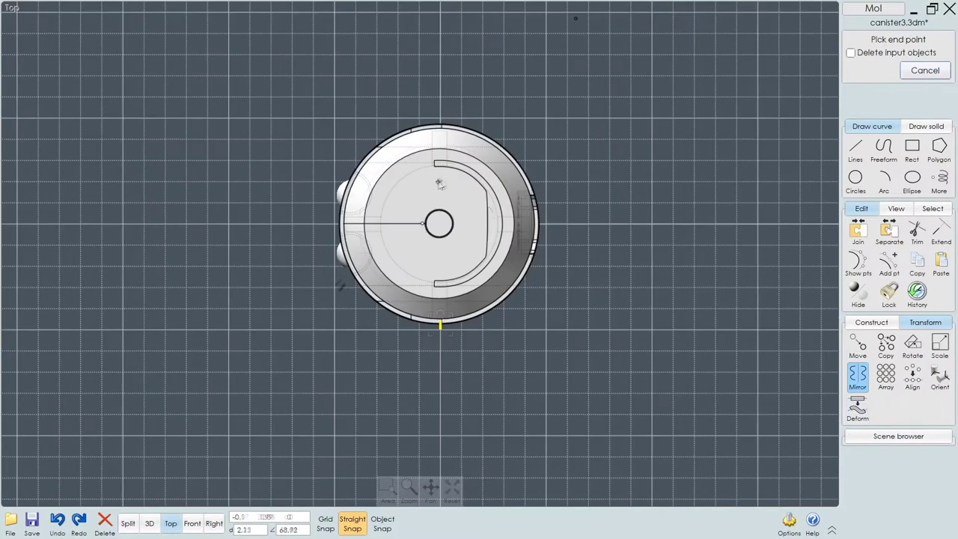
{"action": "left_click", "coordinate": [523, 228]}
{"action": "left_click", "coordinate": [149, 523]}
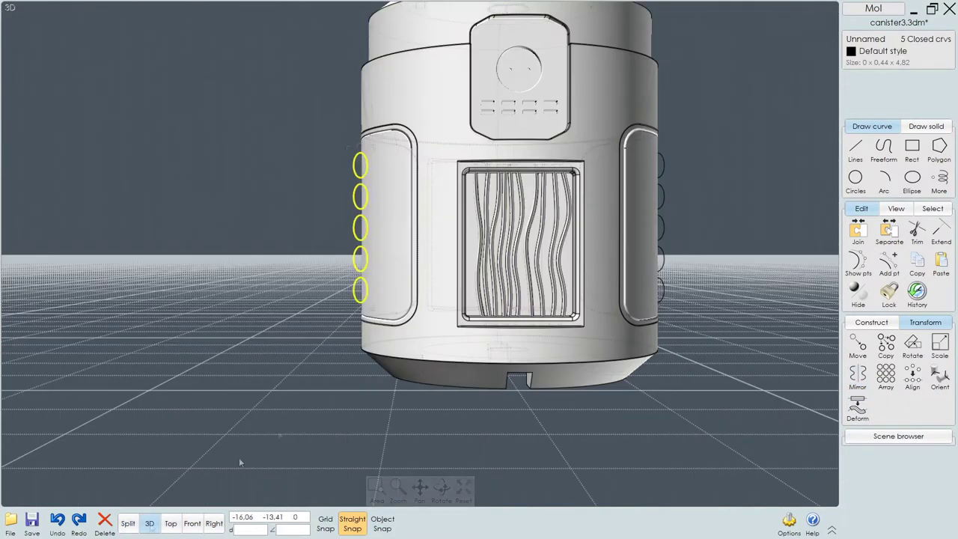
{"action": "right_click_drag", "start_coordinate": [345, 272], "coordinate": [307, 149]}
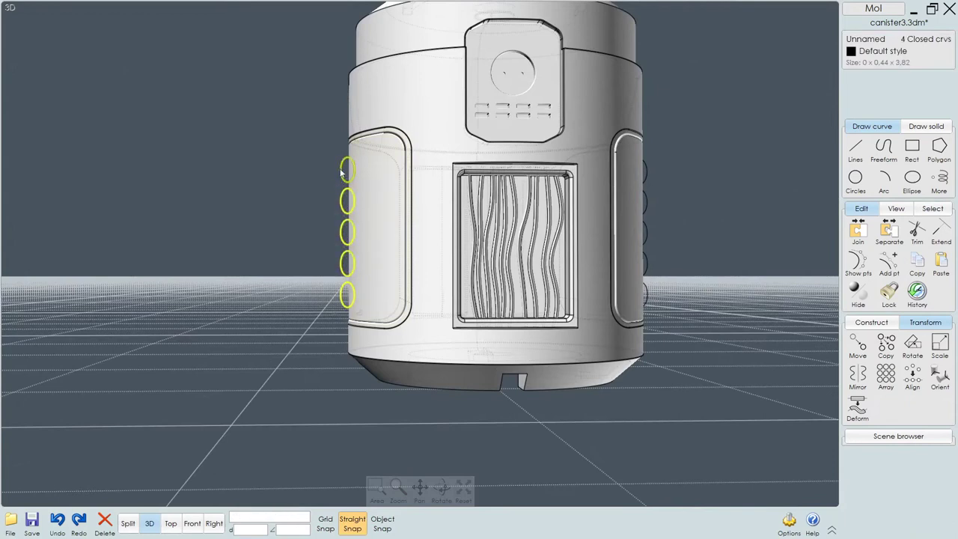
- Boolean-difference the ovals from both side panels
{"action": "left_click", "coordinate": [214, 523]}
{"action": "left_click", "coordinate": [608, 325]}
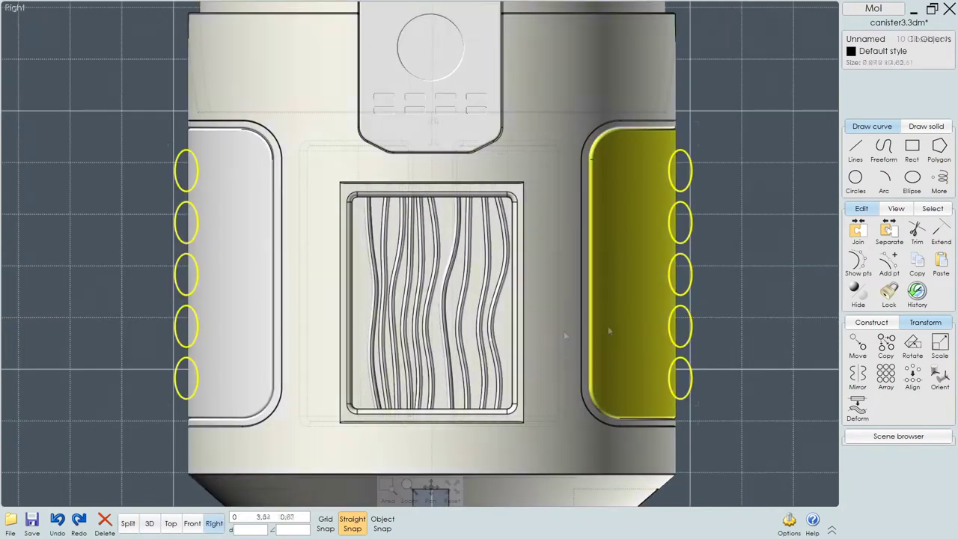
{"action": "left_click", "coordinate": [228, 300]}
{"action": "left_click", "coordinate": [871, 321]}
{"action": "left_click", "coordinate": [856, 342]}
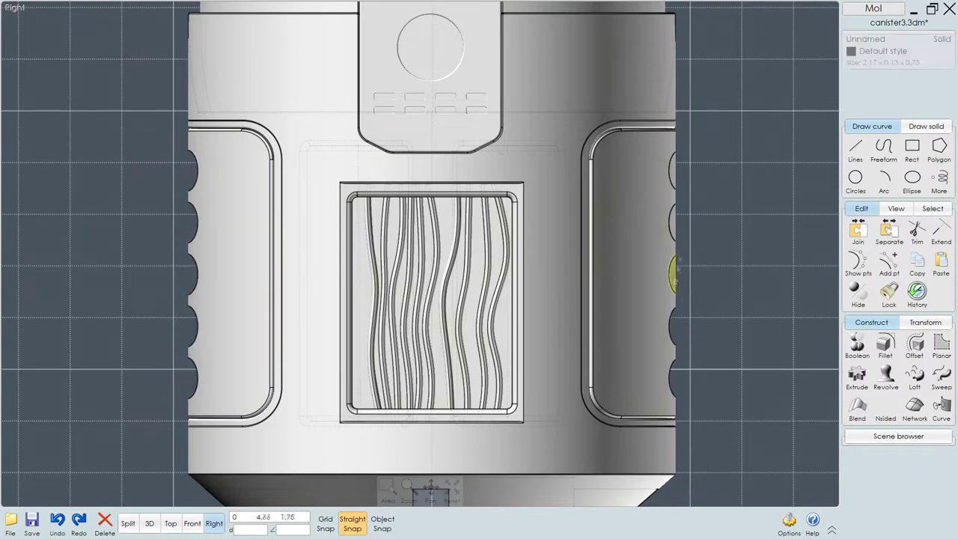
{"action": "left_click", "coordinate": [148, 523]}
- Select the top and bottom oval slot edges and fillet them with radius 0,2
{"action": "right_click_drag", "start_coordinate": [419, 314], "coordinate": [473, 352]}
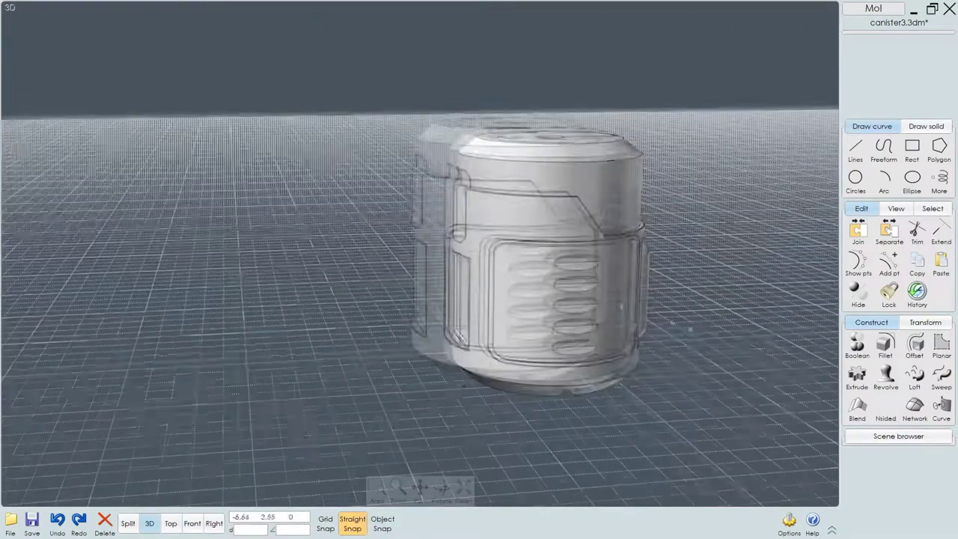
{"action": "scroll", "coordinate": [473, 352], "scroll_direction": "up", "scroll_amount": 5}
{"action": "left_click", "coordinate": [405, 212]}
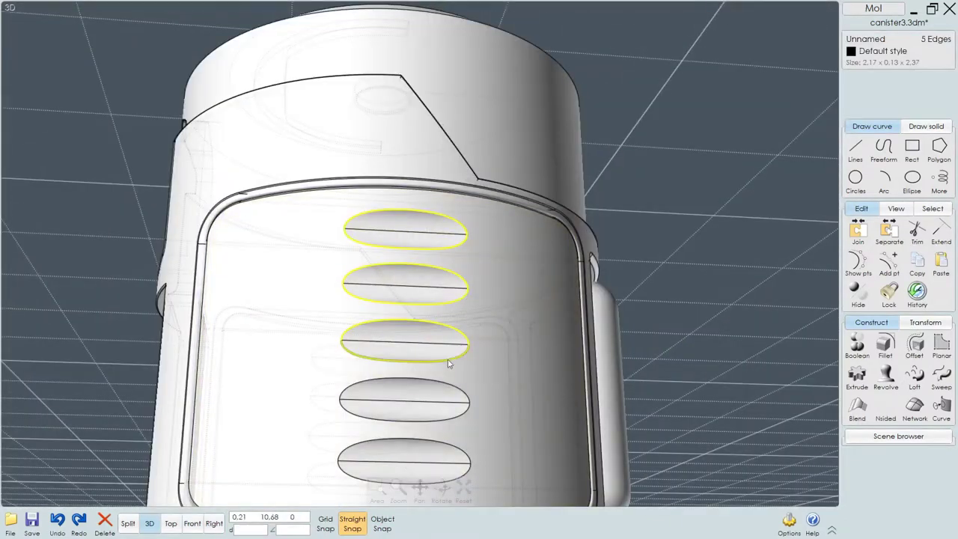
{"action": "left_click", "coordinate": [447, 449]}
{"action": "right_click_drag", "start_coordinate": [448, 449], "coordinate": [524, 300]}
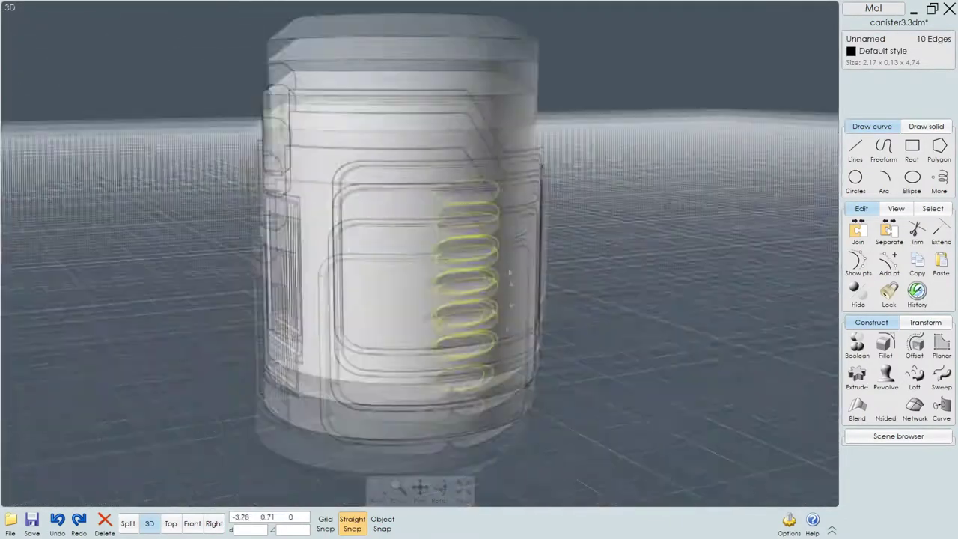
{"action": "scroll", "coordinate": [803, 263], "scroll_direction": "up", "scroll_amount": 5}
{"action": "left_click", "coordinate": [885, 343]}
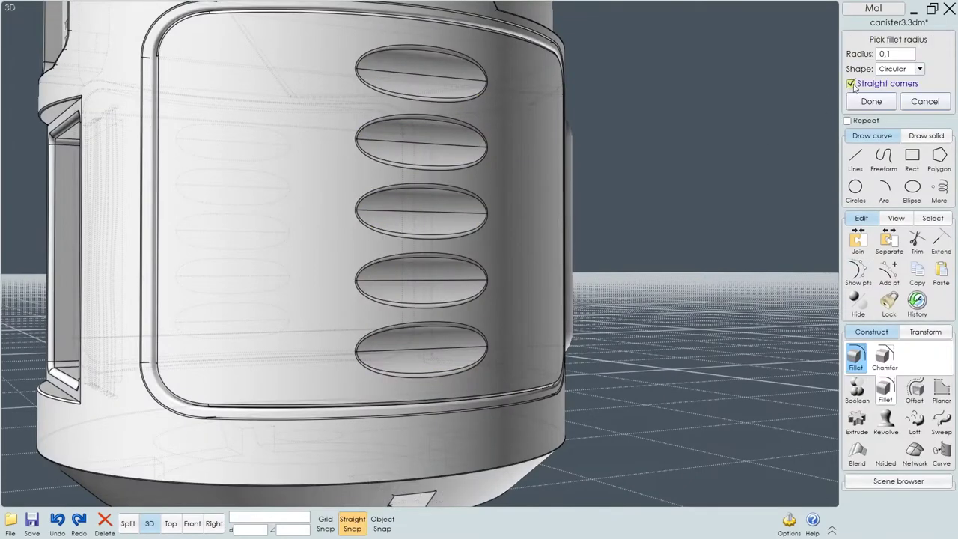
{"action": "left_click", "coordinate": [897, 54]}
{"action": "type", "text": "0,2"}
{"action": "key", "text": "Return"}
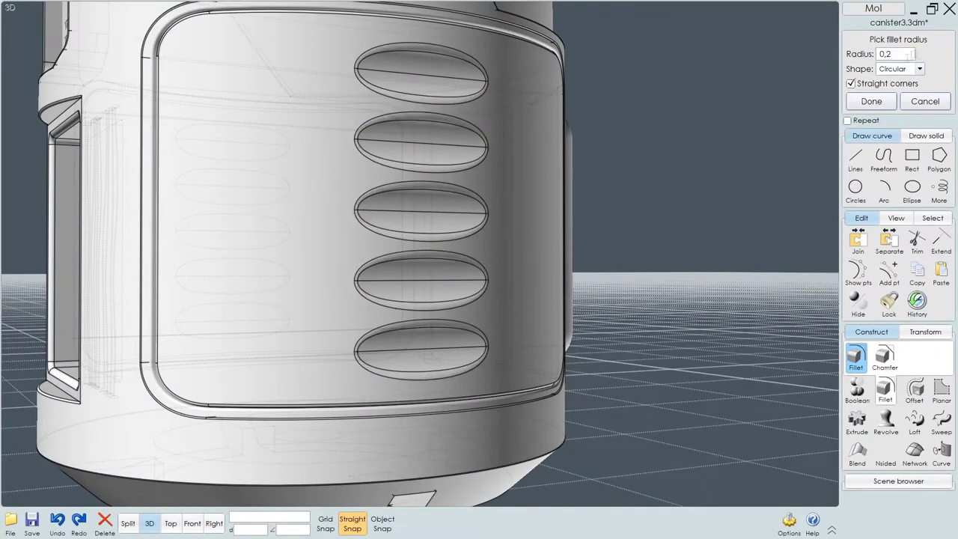
{"action": "left_click", "coordinate": [871, 101]}
- Select the remaining slot edges and repeat the 0,2 fillet on them
{"action": "right_click_drag", "start_coordinate": [698, 200], "coordinate": [547, 242]}
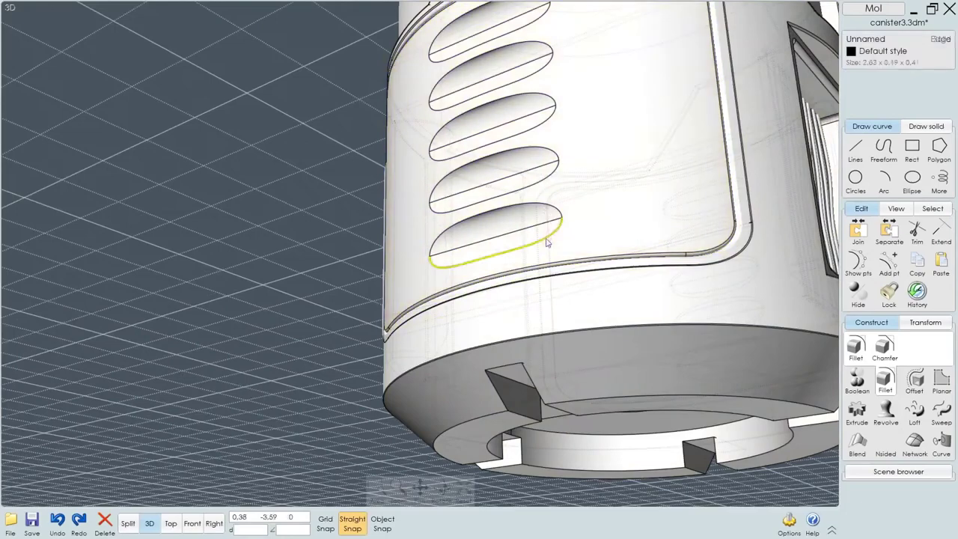
{"action": "left_click", "coordinate": [521, 104]}
{"action": "mouse_move", "coordinate": [521, 104]}
{"action": "right_mouse_down"}
{"action": "mouse_move", "coordinate": [509, 234]}
{"action": "mouse_move", "coordinate": [641, 211]}
{"action": "right_mouse_up"}
{"action": "right_click", "coordinate": [509, 217]}
{"action": "key", "text": "Return"}
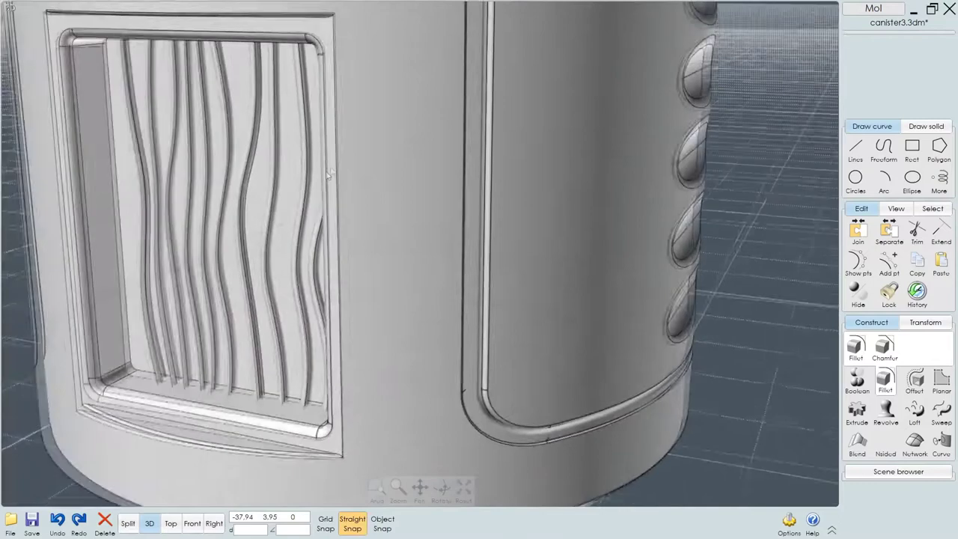
{"action": "mouse_move", "coordinate": [565, 109]}
{"action": "right_mouse_down"}
{"action": "mouse_move", "coordinate": [484, 199]}
{"action": "mouse_move", "coordinate": [568, 254]}
{"action": "right_mouse_up"}
- Select the base recess and notch edges and preview a 0,03 fillet on them
{"action": "left_click", "coordinate": [567, 254]}
{"action": "left_click", "coordinate": [551, 77]}
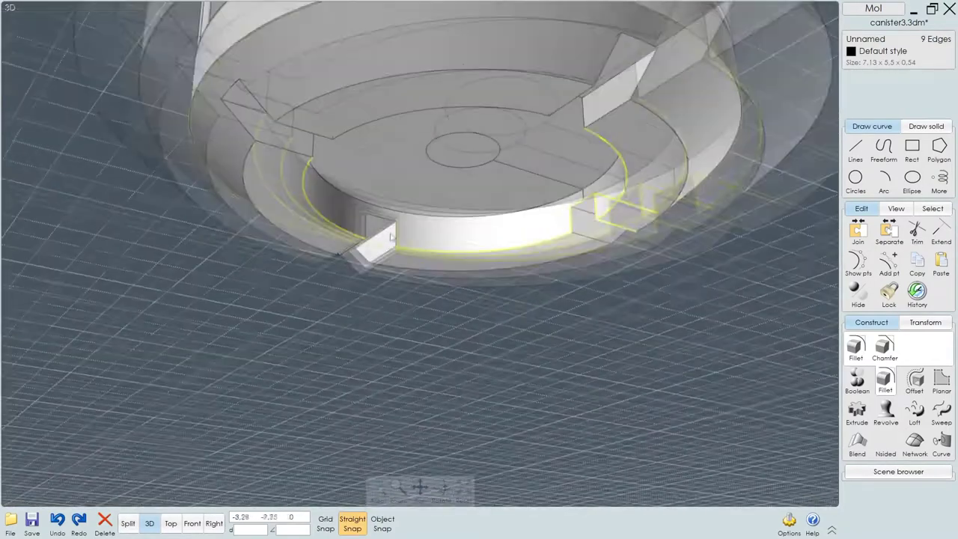
{"action": "left_click", "coordinate": [344, 221]}
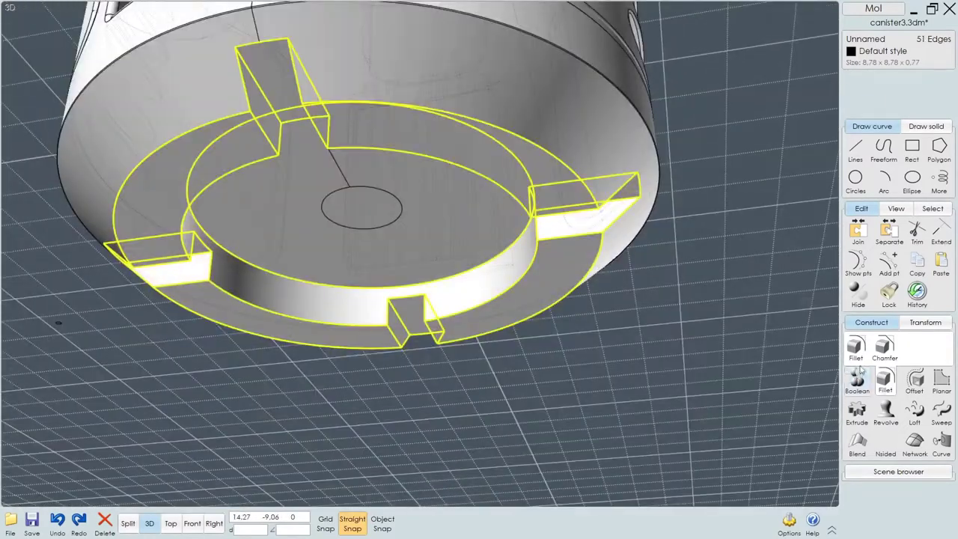
{"action": "left_click", "coordinate": [884, 380]}
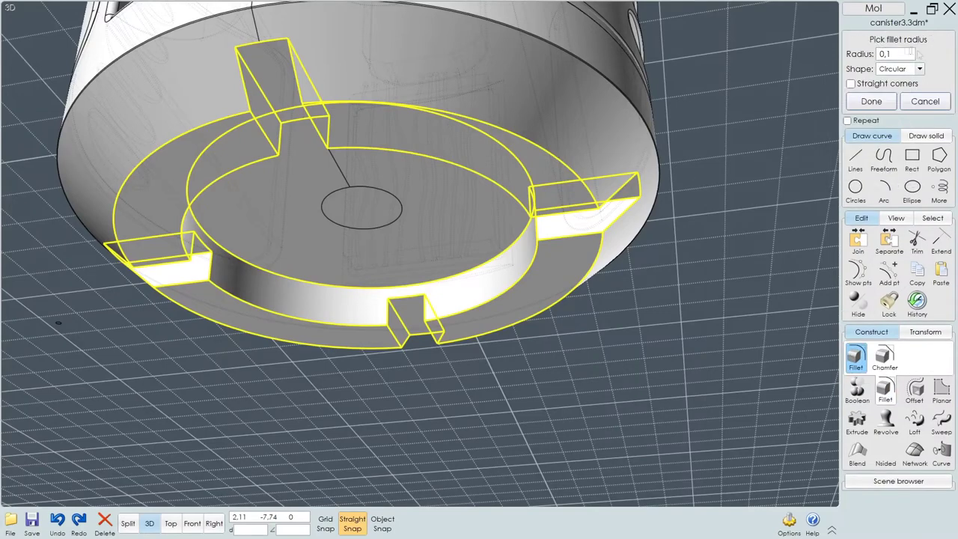
{"action": "left_click", "coordinate": [917, 54]}
{"action": "type", "text": "0,03"}
{"action": "key", "text": "Return"}
- Reduce the fillet radius through 0,02 to 0,005, then start trimming the floating circle
{"action": "mouse_move", "coordinate": [569, 315]}
{"action": "right_mouse_down"}
{"action": "mouse_move", "coordinate": [715, 215]}
{"action": "mouse_move", "coordinate": [695, 226]}
{"action": "right_mouse_up"}
{"action": "left_click", "coordinate": [902, 55]}
{"action": "type", "text": "0,02"}
{"action": "key", "text": "Return"}
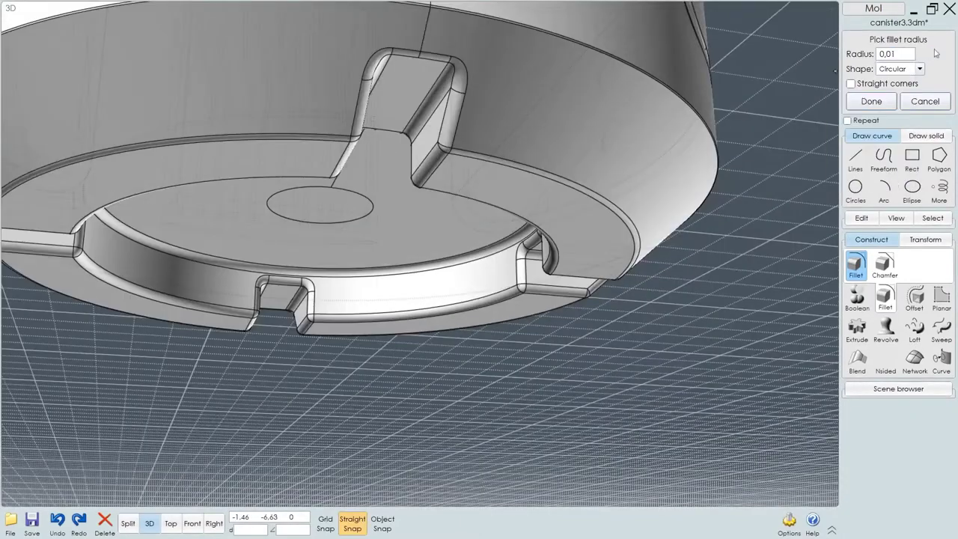
{"action": "left_click", "coordinate": [897, 53]}
{"action": "type", "text": "0,005"}
{"action": "key", "text": "Return"}
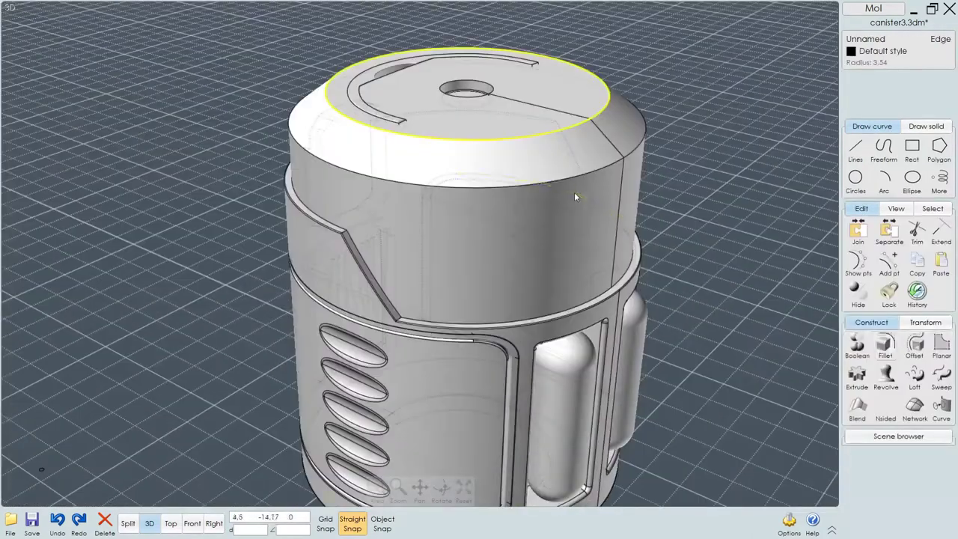
{"action": "left_click", "coordinate": [537, 117]}
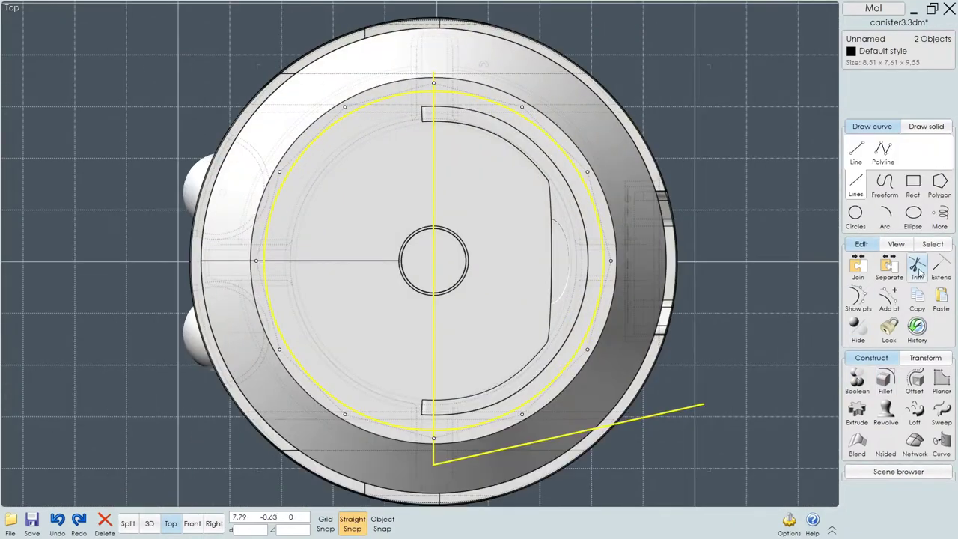
{"action": "left_click", "coordinate": [918, 268]}
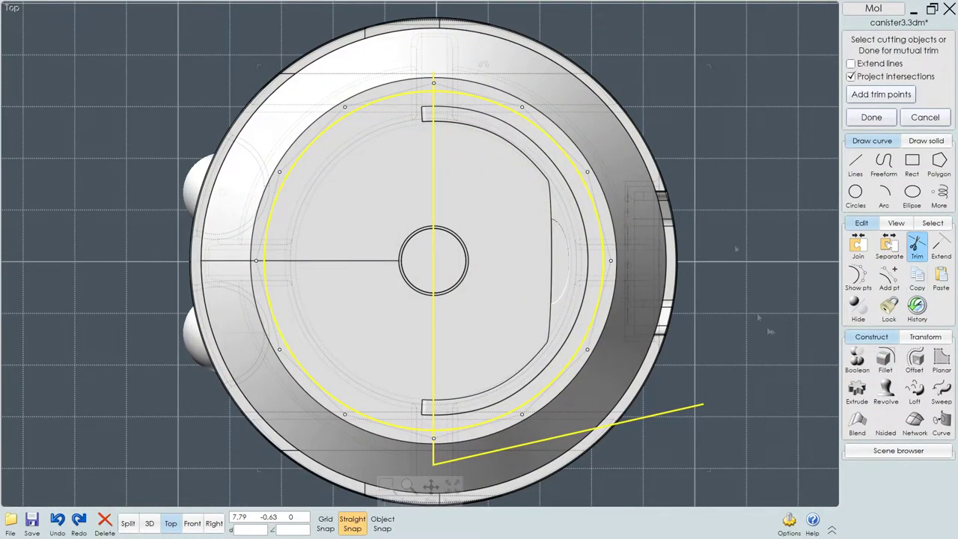
- Trim the circle to its left arc and offset it into a thin closed outline
{"action": "left_click", "coordinate": [871, 117]}
{"action": "left_click", "coordinate": [610, 262]}
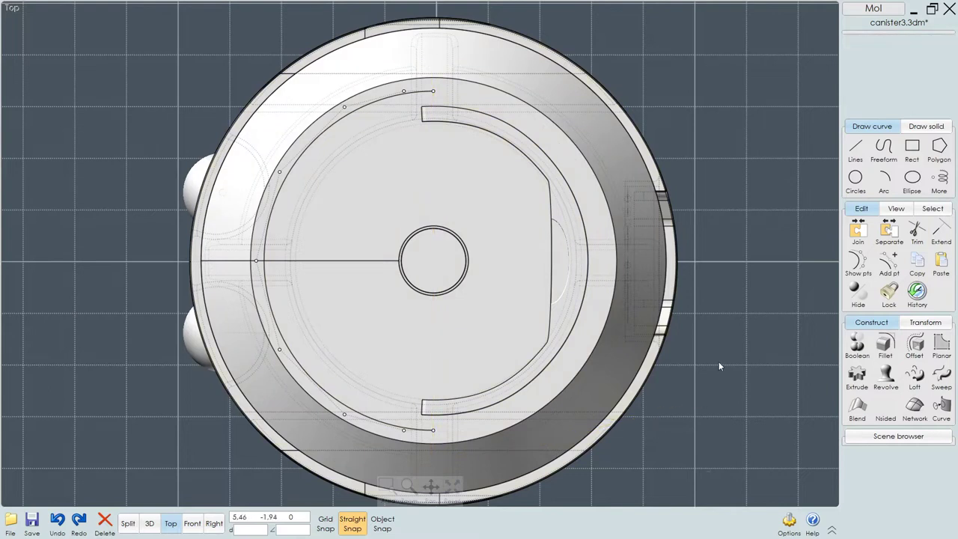
{"action": "left_click", "coordinate": [347, 124]}
{"action": "left_click", "coordinate": [914, 343]}
{"action": "left_click", "coordinate": [907, 346]}
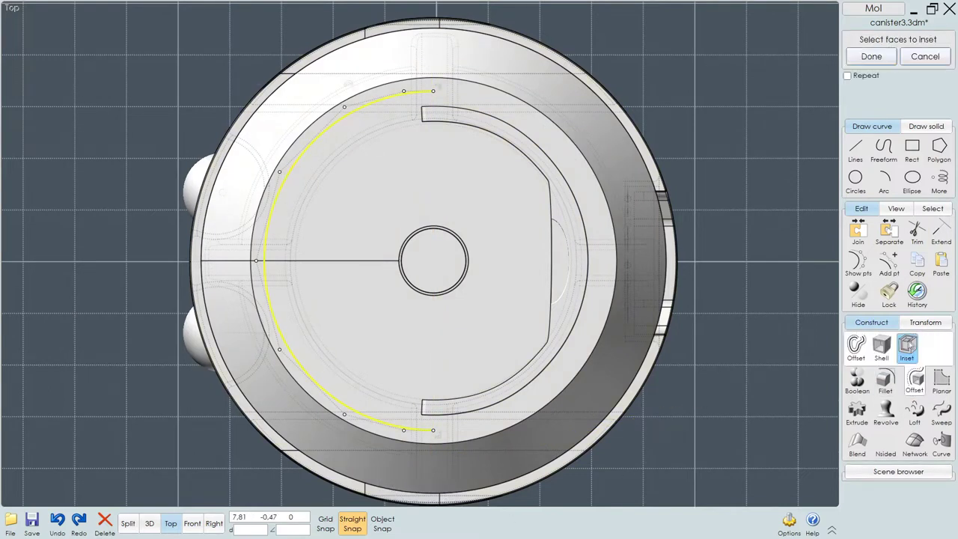
{"action": "left_click", "coordinate": [871, 57]}
{"action": "left_click", "coordinate": [856, 346]}
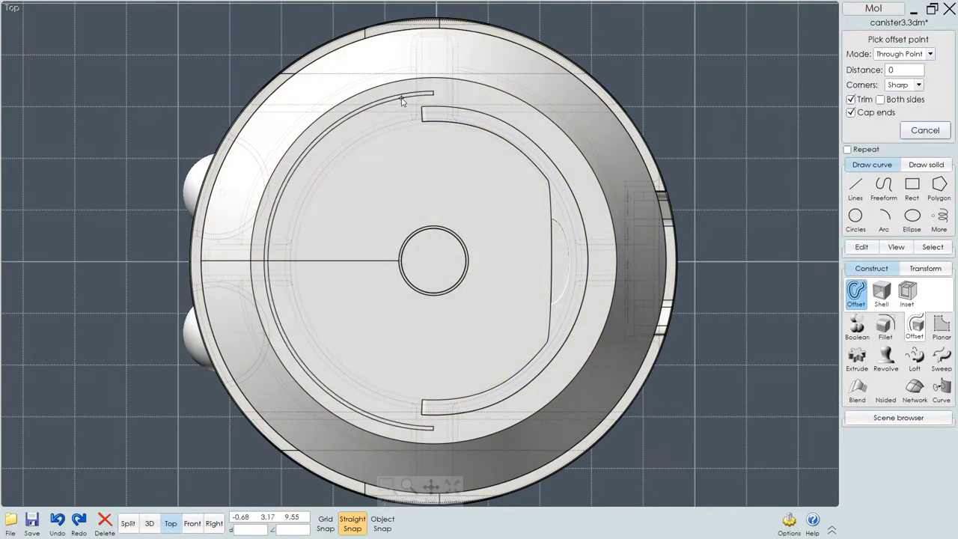
{"action": "left_click", "coordinate": [400, 106]}
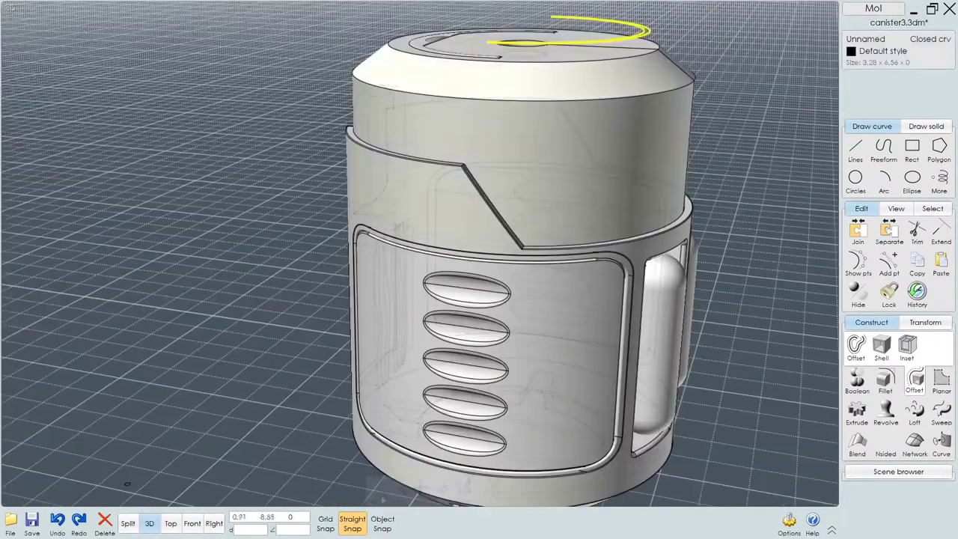
- Extrude the thin outline 1,86 in Front view into a curved wall
{"action": "left_click", "coordinate": [128, 523]}
{"action": "left_click", "coordinate": [148, 523]}
{"action": "left_click", "coordinate": [193, 523]}
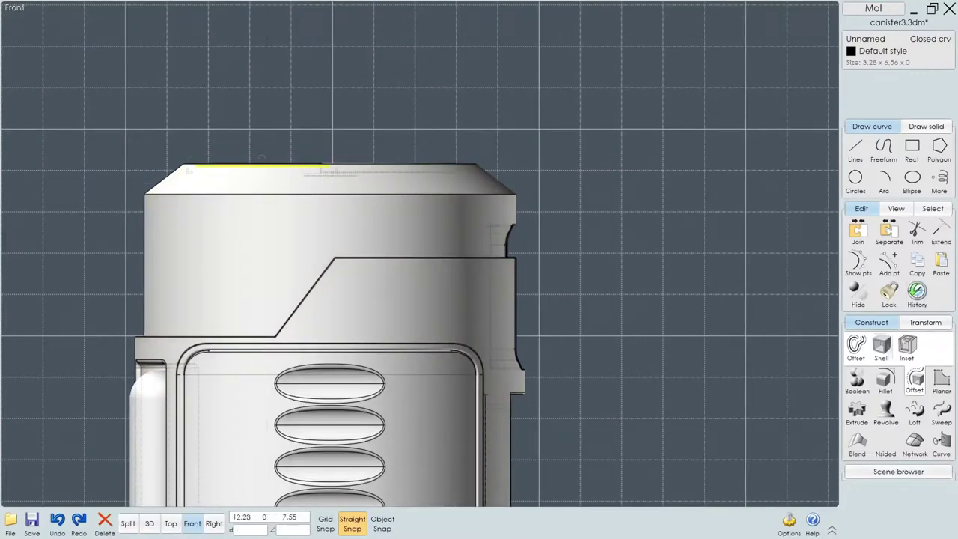
{"action": "key", "text": "e"}
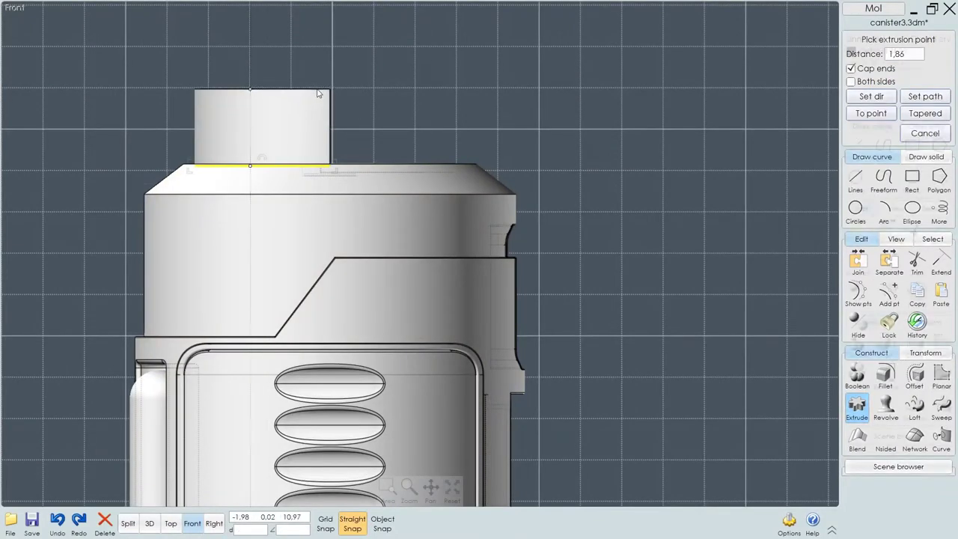
{"action": "left_click", "coordinate": [314, 89]}
{"action": "left_click", "coordinate": [149, 523]}
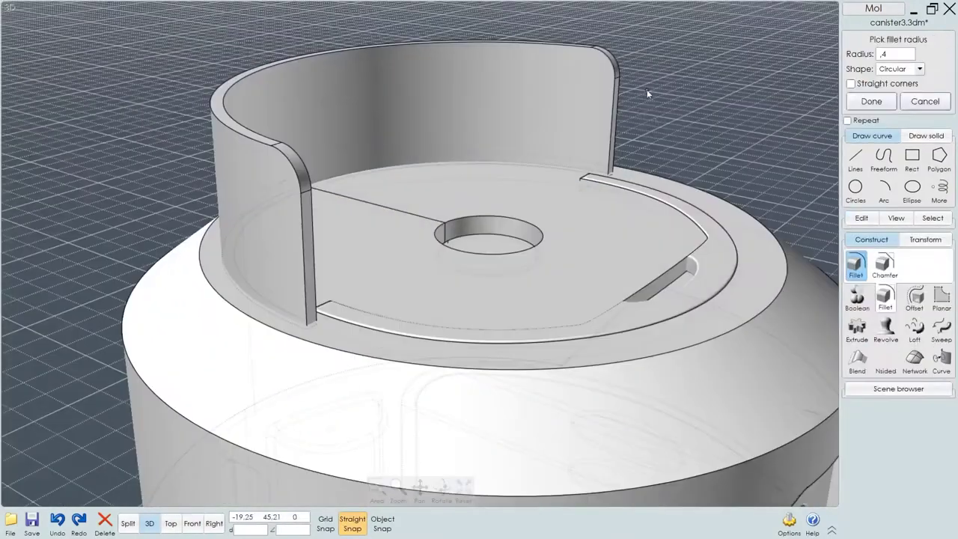
- Round the curved wall's top edges with a 0,03 fillet
{"action": "key", "text": "Return"}
{"action": "left_click", "coordinate": [307, 196]}
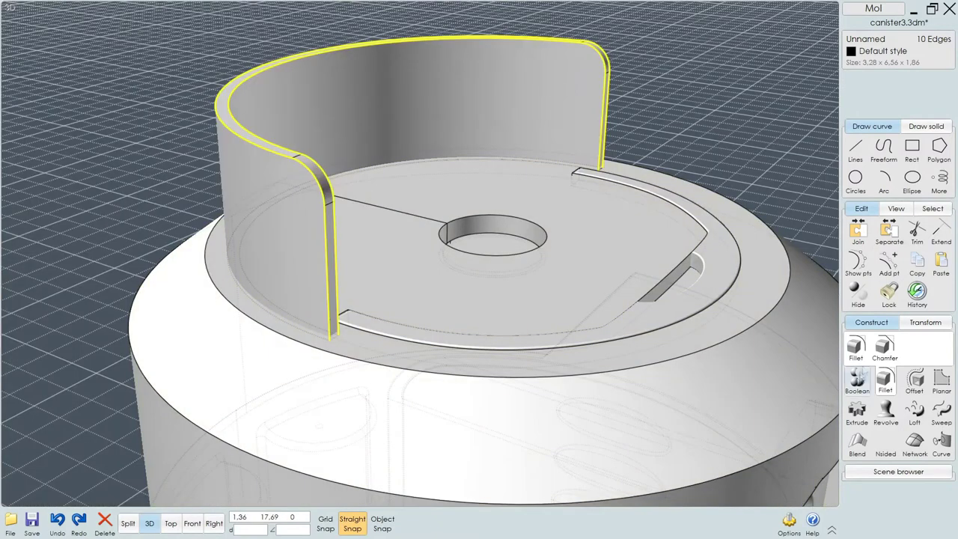
{"action": "left_click", "coordinate": [884, 378]}
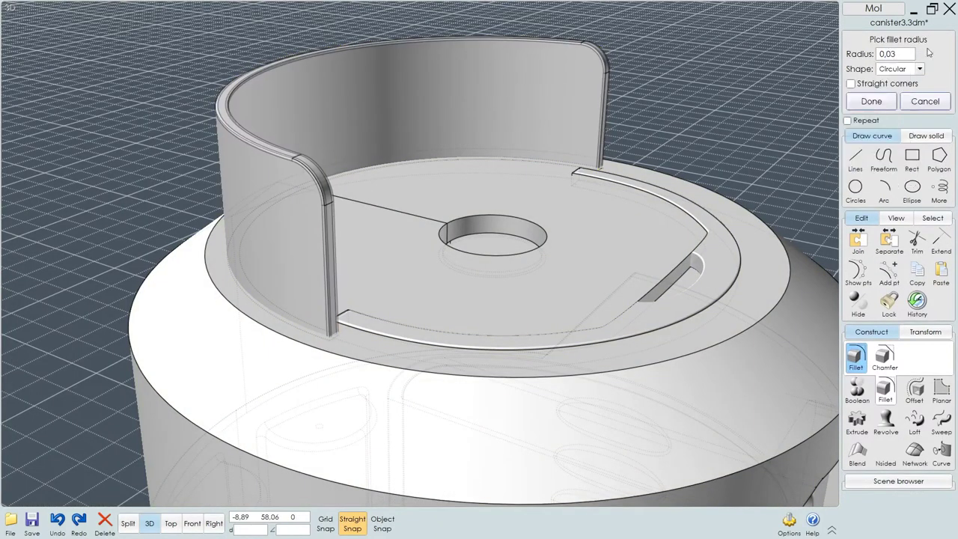
{"action": "left_click", "coordinate": [870, 101]}
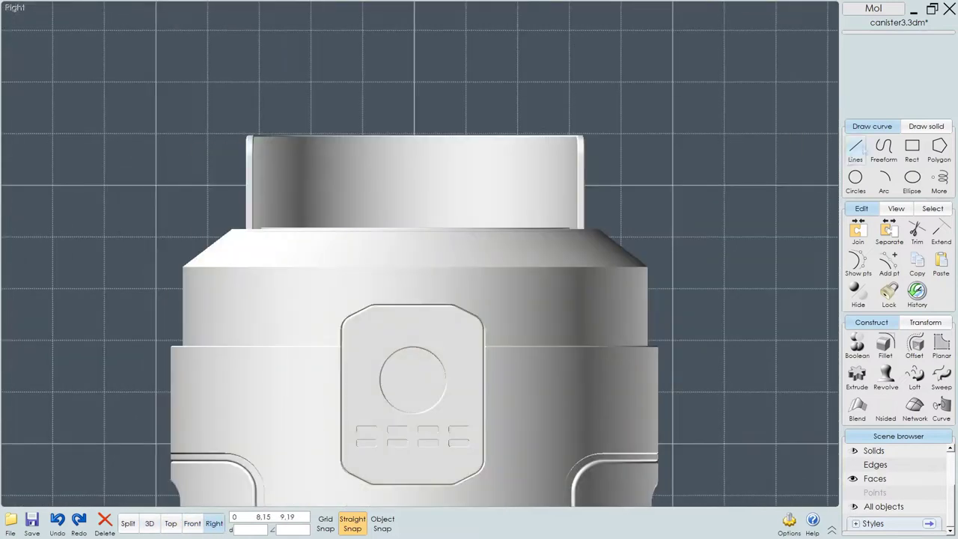
- Draw a small square in Right view against the curved wall
{"action": "left_click", "coordinate": [911, 147]}
{"action": "left_click", "coordinate": [415, 187]}
{"action": "left_click", "coordinate": [442, 154]}
{"action": "left_click", "coordinate": [149, 523]}
{"action": "left_click", "coordinate": [171, 523]}
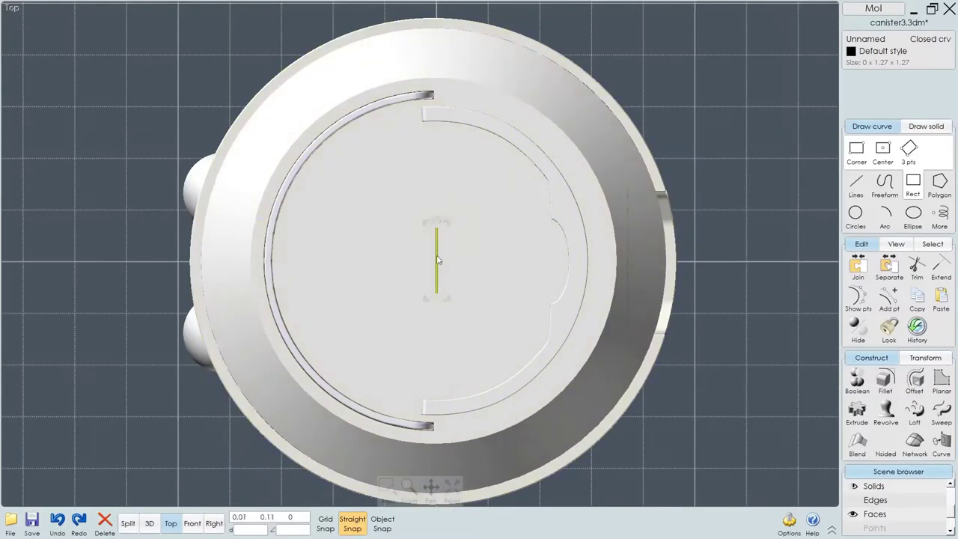
{"action": "left_click", "coordinate": [149, 523]}
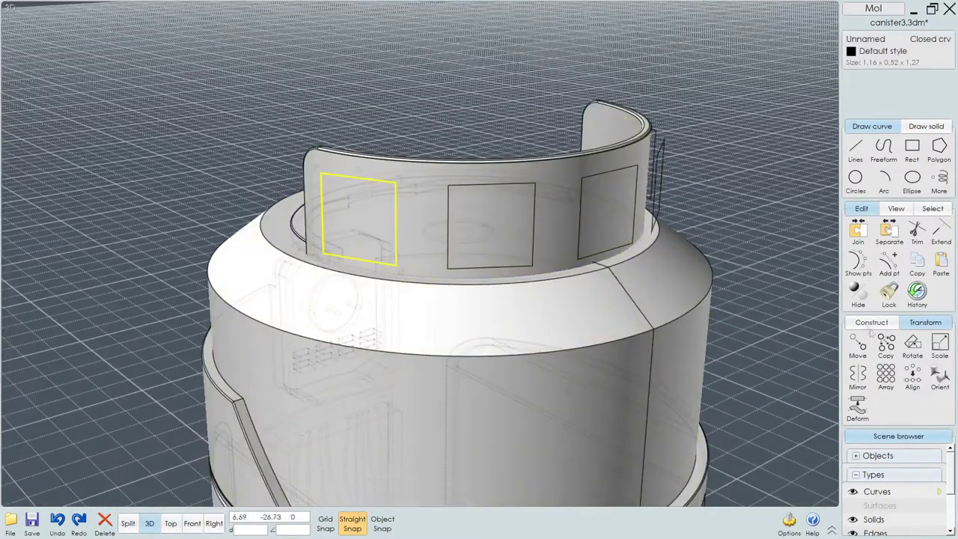
- Round the left square's corners with a 0,2 radius
{"action": "left_click", "coordinate": [870, 322]}
{"action": "left_click", "coordinate": [855, 346]}
{"action": "left_click", "coordinate": [903, 55]}
{"action": "left_click_drag", "start_coordinate": [902, 54], "coordinate": [883, 65]}
{"action": "type", "text": "2"}
{"action": "key", "text": "Return"}
{"action": "left_click", "coordinate": [871, 89]}
- Round the middle and right squares' corners and extrude the squares by -0,93
{"action": "left_click", "coordinate": [490, 184]}
{"action": "right_click", "coordinate": [441, 486]}
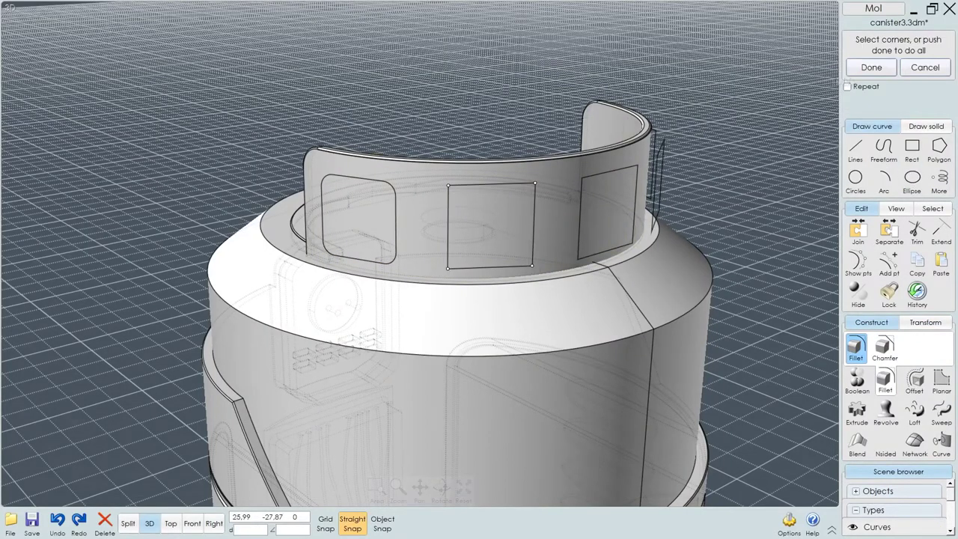
{"action": "left_click", "coordinate": [876, 68]}
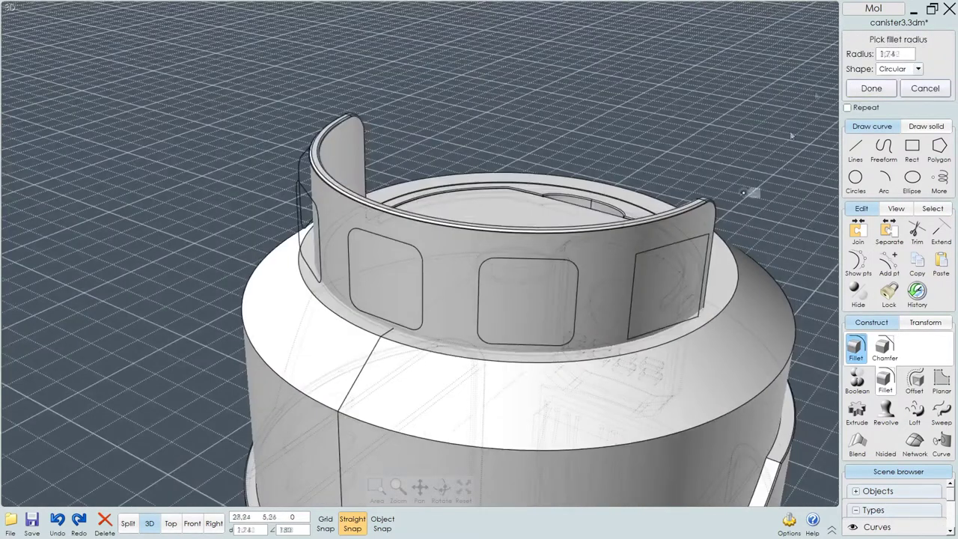
{"action": "left_click", "coordinate": [870, 88]}
{"action": "left_click", "coordinate": [693, 238]}
{"action": "left_click", "coordinate": [871, 88]}
{"action": "left_click", "coordinate": [915, 88]}
{"action": "left_click", "coordinate": [855, 344]}
{"action": "left_click", "coordinate": [871, 89]}
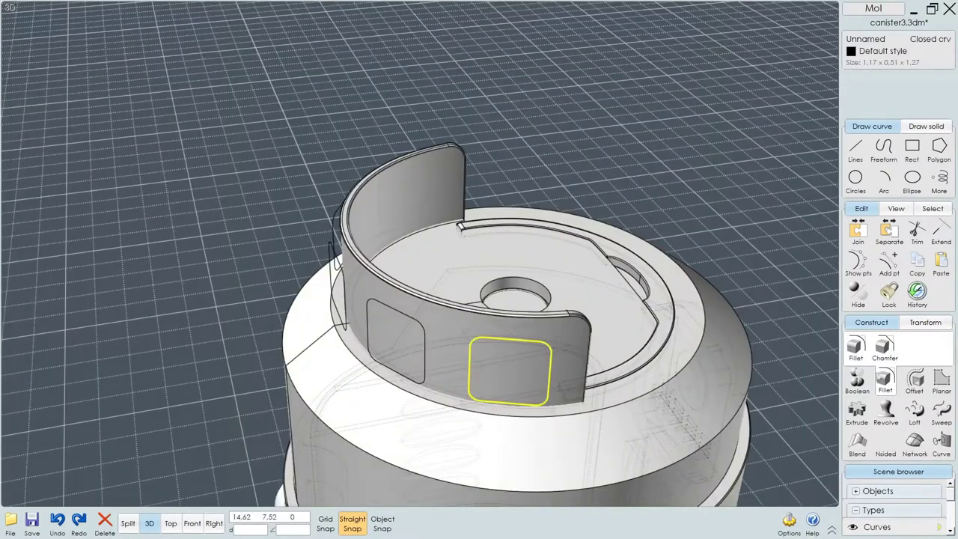
{"action": "left_click", "coordinate": [856, 411]}
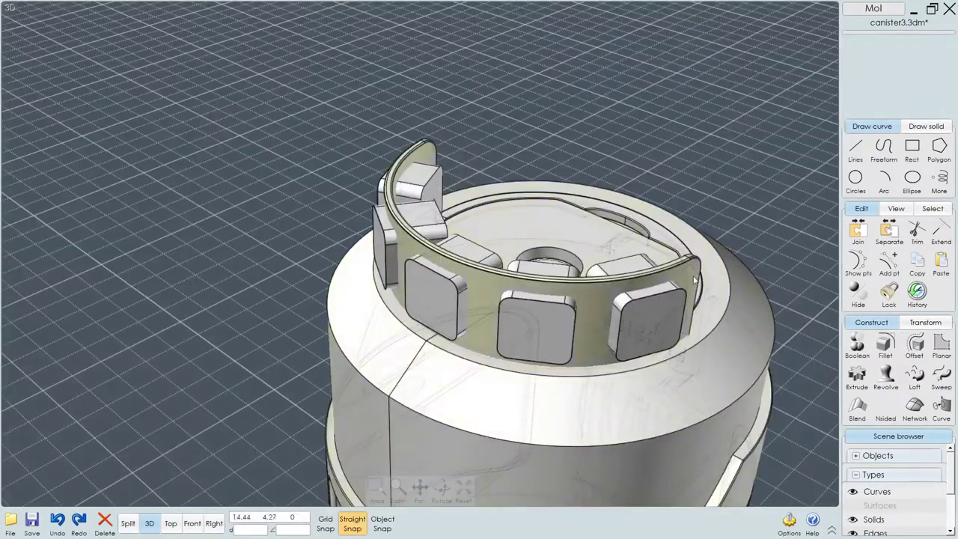
- Boolean-subtract the four window blocks from the curved wall, then pick a window edge
{"action": "left_click", "coordinate": [694, 280]}
{"action": "left_click", "coordinate": [536, 327]}
{"action": "left_click", "coordinate": [648, 322]}
{"action": "left_click", "coordinate": [491, 234]}
{"action": "left_click", "coordinate": [394, 213]}
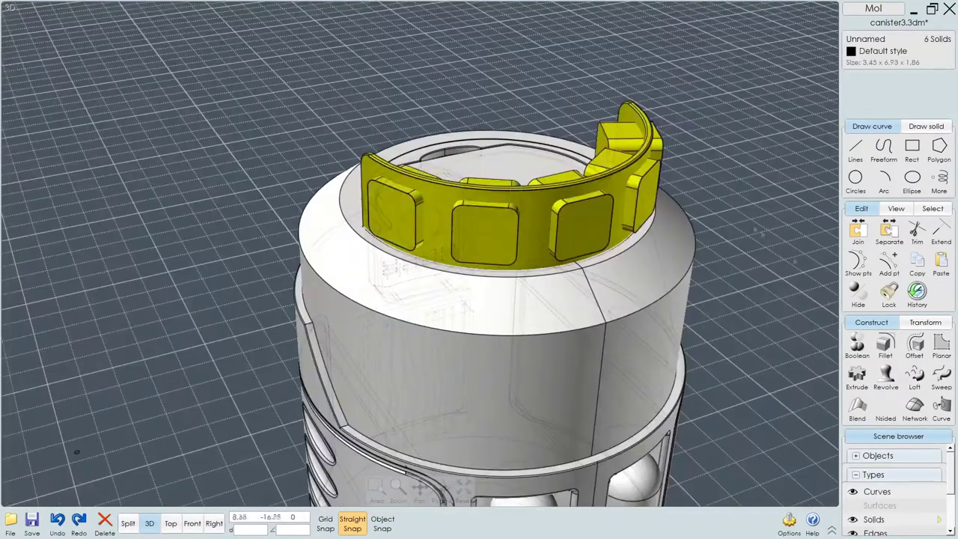
{"action": "left_click", "coordinate": [857, 344]}
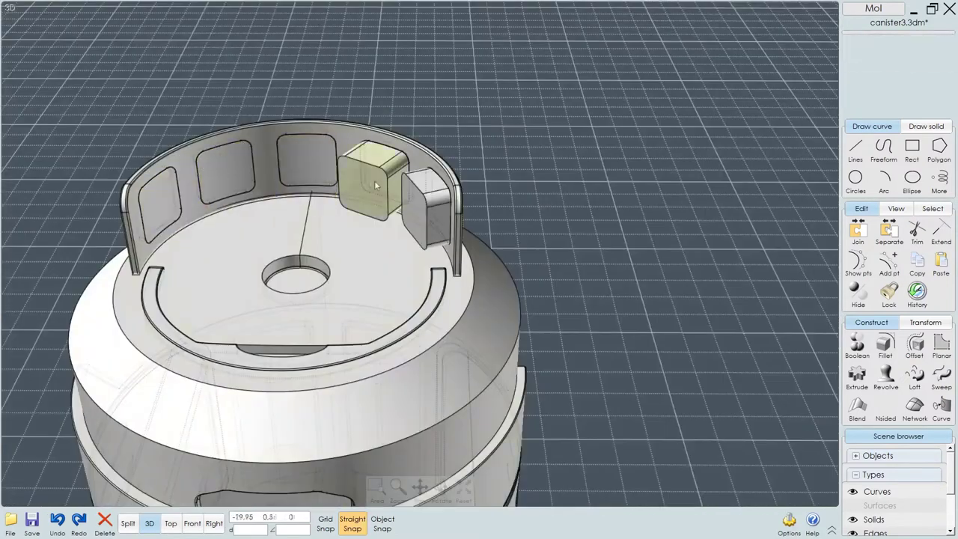
{"action": "left_click", "coordinate": [376, 186]}
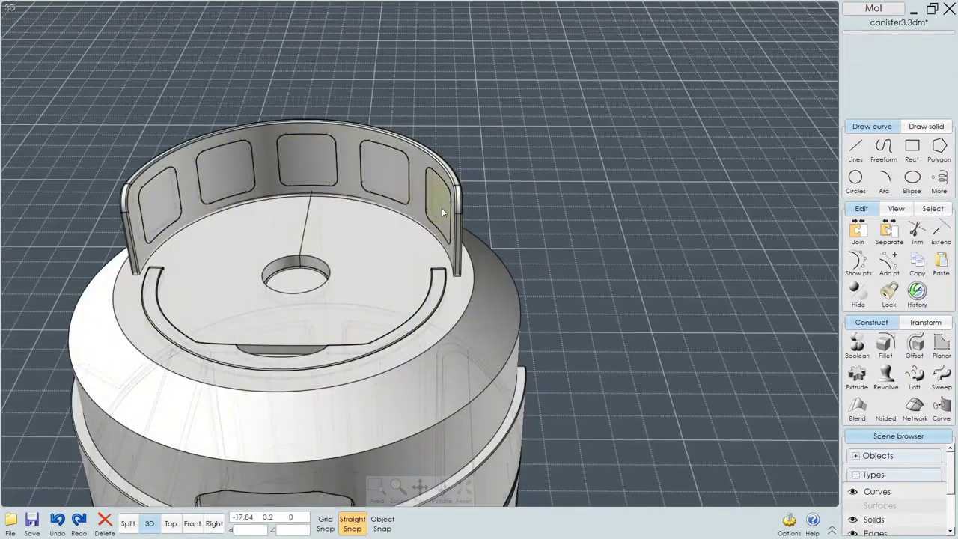
{"action": "left_click", "coordinate": [441, 207]}
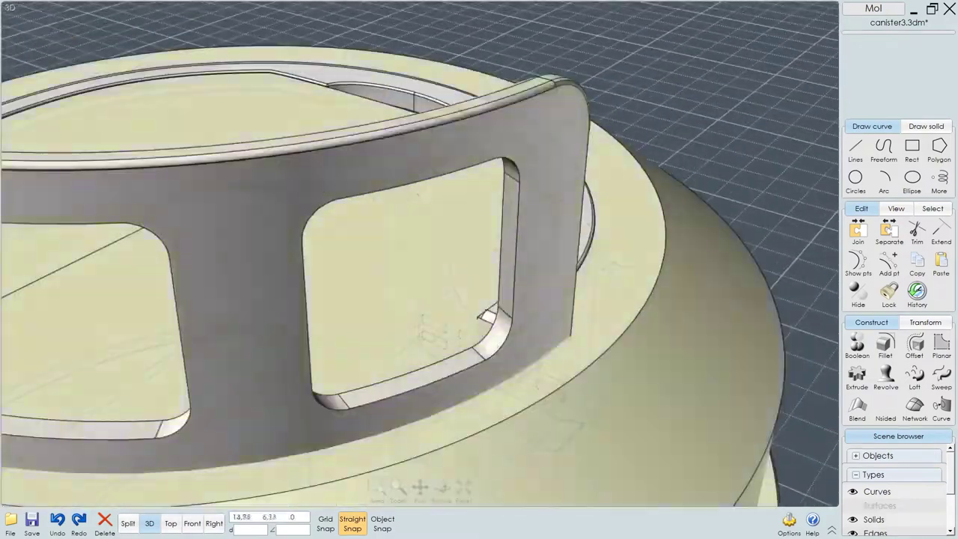
{"action": "left_click", "coordinate": [509, 333]}
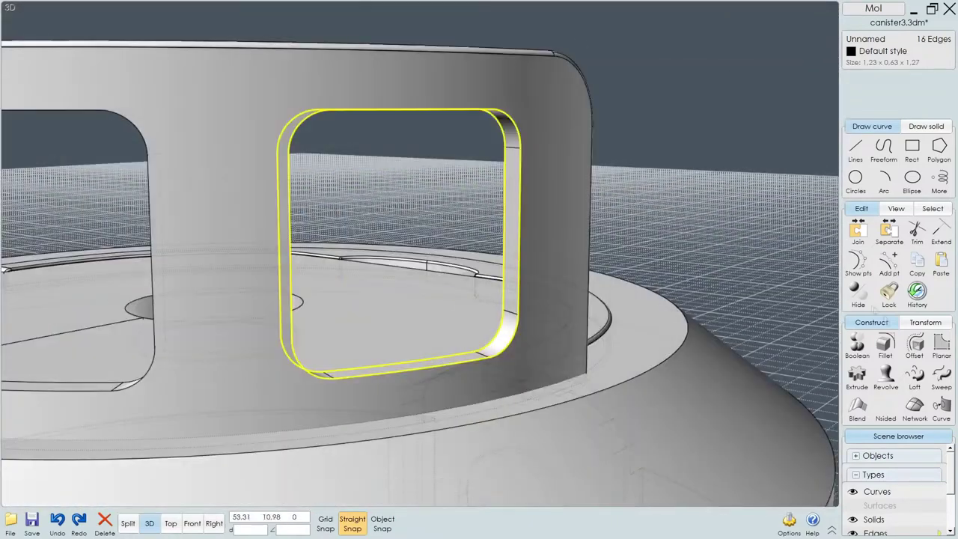
- Fillet the selected window edges with a .03 radius
{"action": "left_click", "coordinate": [884, 346]}
{"action": "left_click", "coordinate": [898, 54]}
{"action": "type", "text": ".03"}
{"action": "key", "text": "Return"}
{"action": "left_click", "coordinate": [871, 101]}
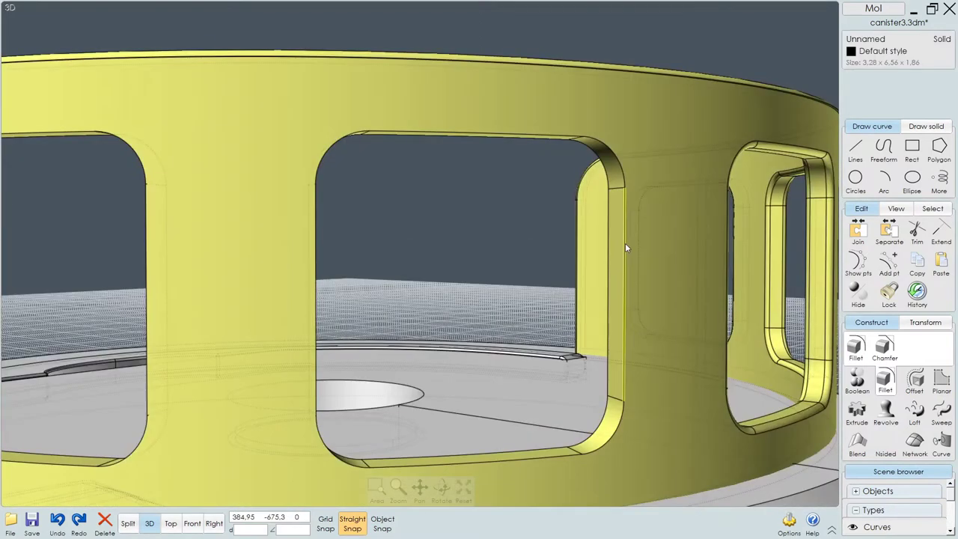
- Select the remaining window edge loops and fillet all 16 edges
{"action": "left_click", "coordinate": [569, 139]}
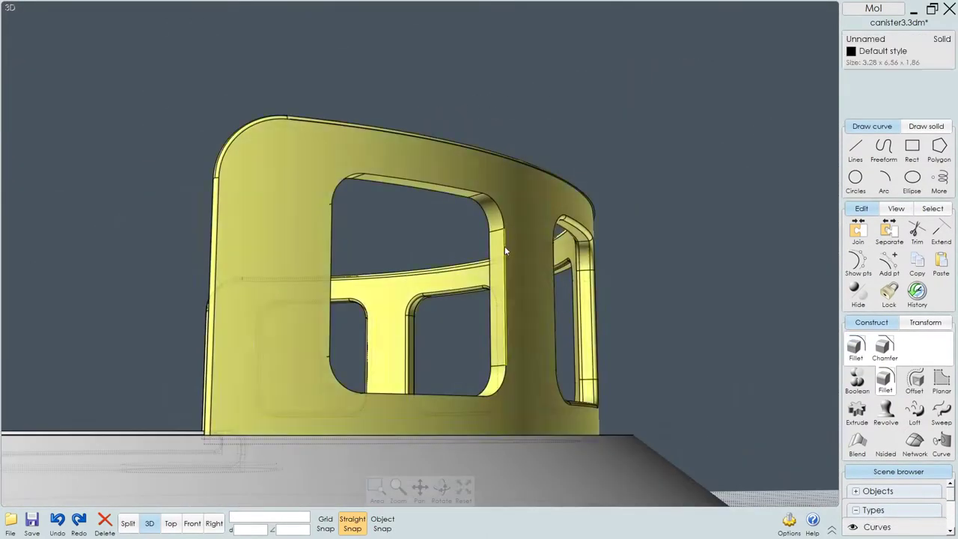
{"action": "left_click", "coordinate": [342, 386]}
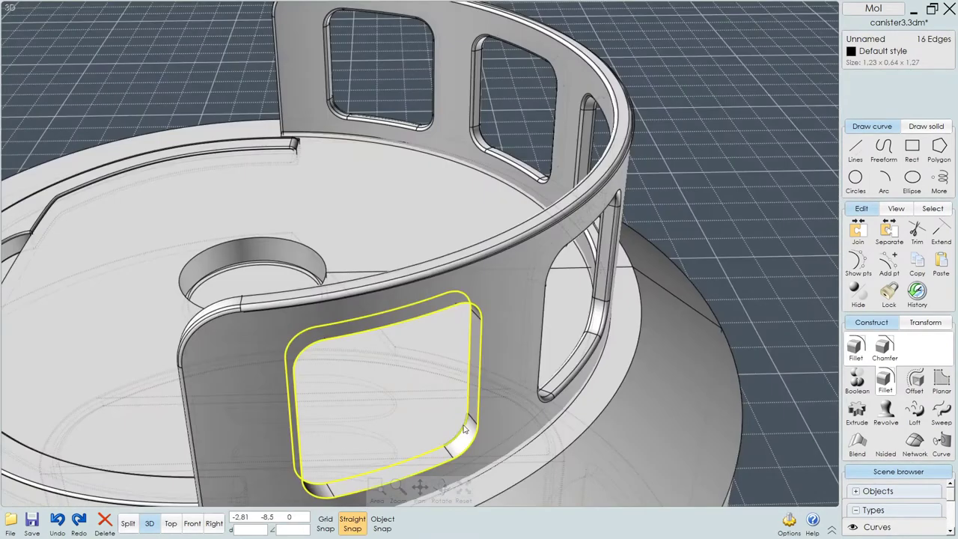
{"action": "left_click", "coordinate": [885, 382]}
{"action": "left_click", "coordinate": [865, 106]}
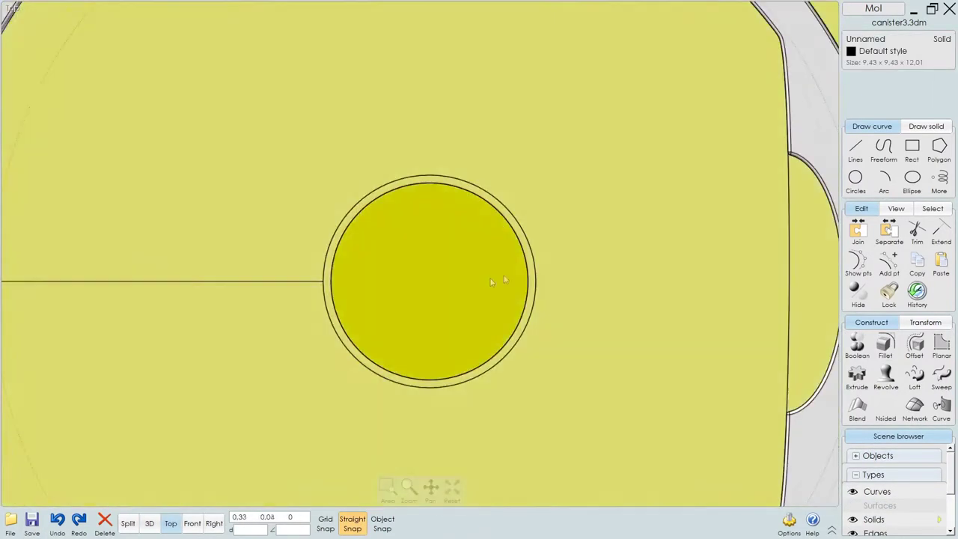
- Draw centered rectangles beside the central hole and nudge the four into a centred cross
{"action": "left_click", "coordinate": [856, 179]}
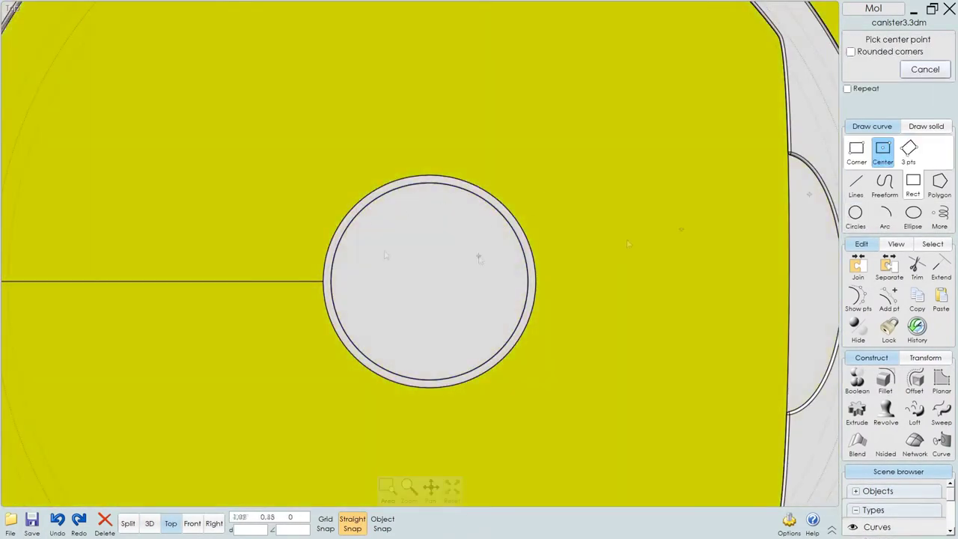
{"action": "left_click", "coordinate": [430, 218]}
{"action": "left_click", "coordinate": [442, 193]}
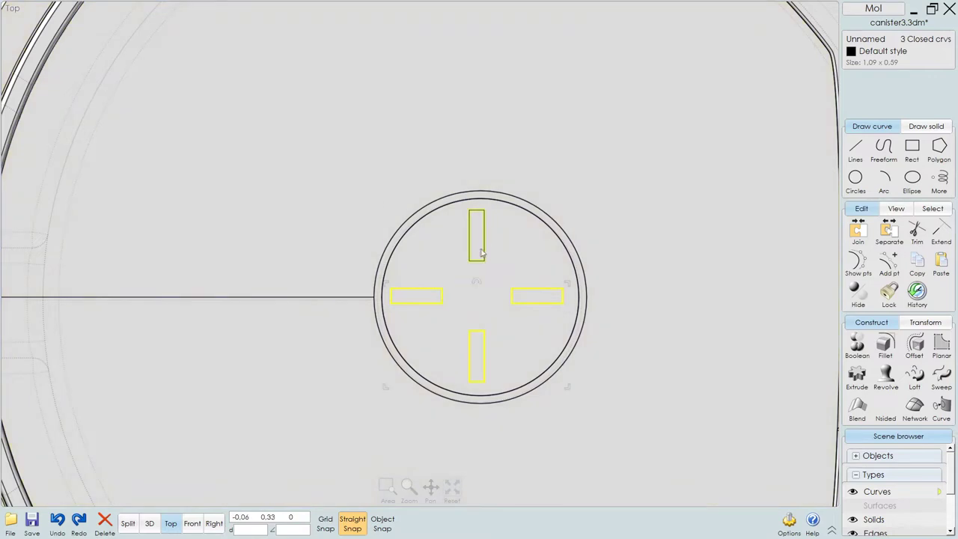
{"action": "left_click_drag", "start_coordinate": [545, 298], "coordinate": [546, 297]}
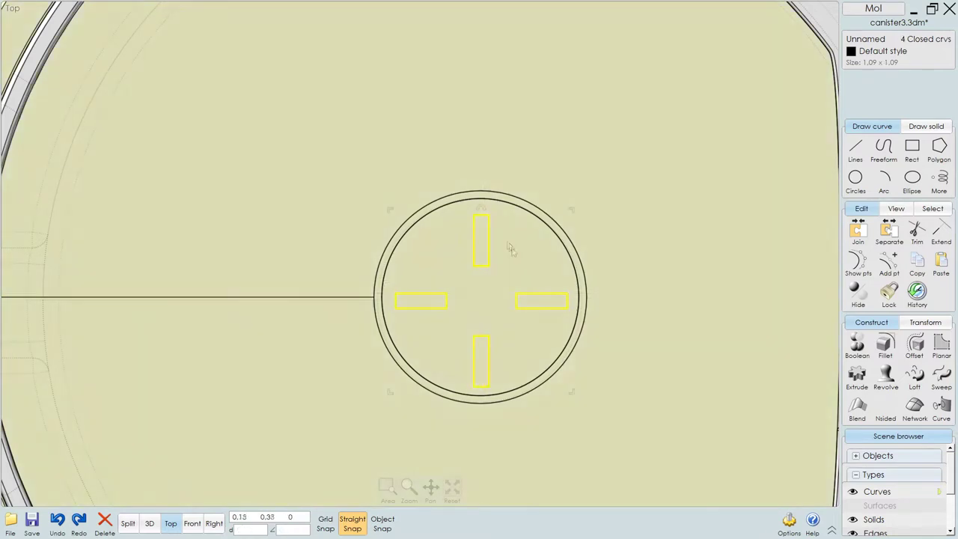
- Draw a 0.12-radius circle at the hole's centre and select it
{"action": "left_click", "coordinate": [855, 177]}
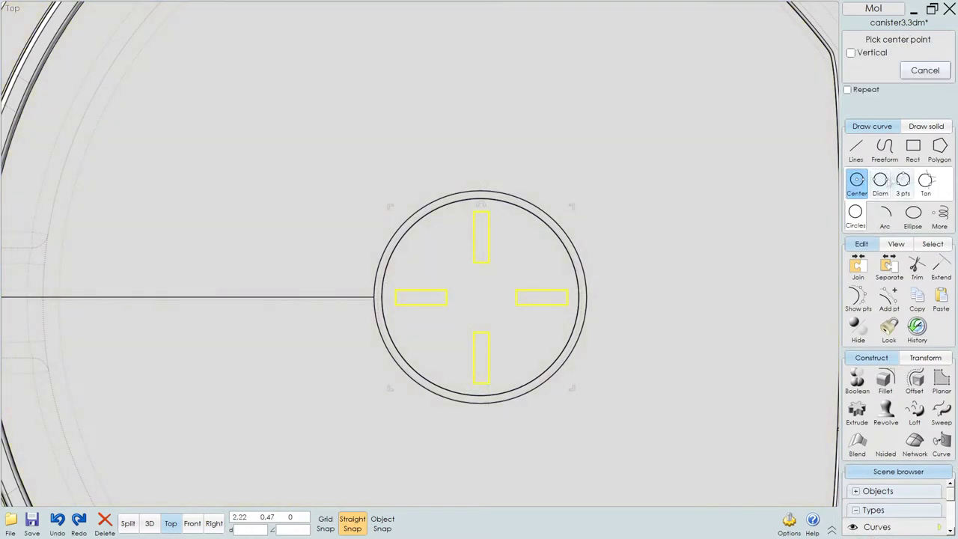
{"action": "left_click", "coordinate": [482, 298]}
{"action": "key", "text": "Escape"}
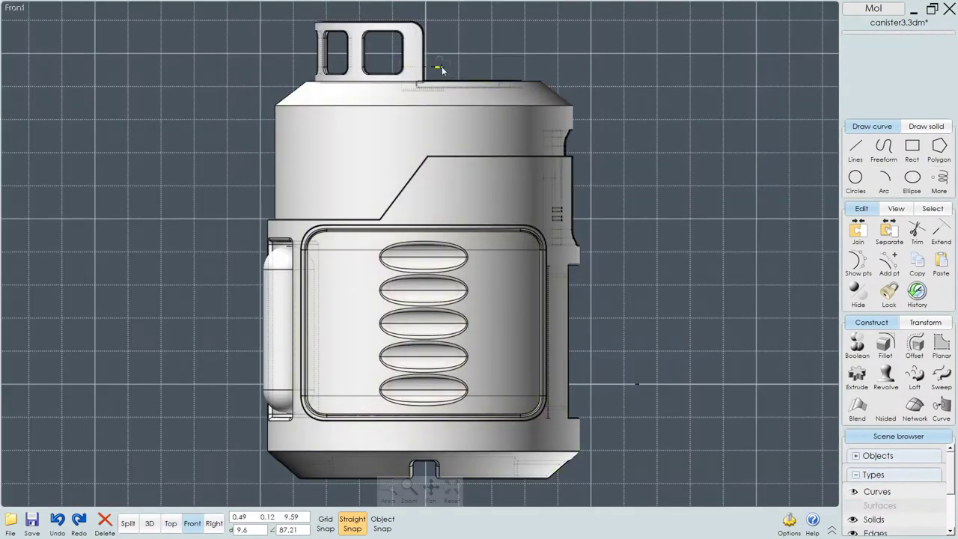
{"action": "left_click", "coordinate": [440, 68]}
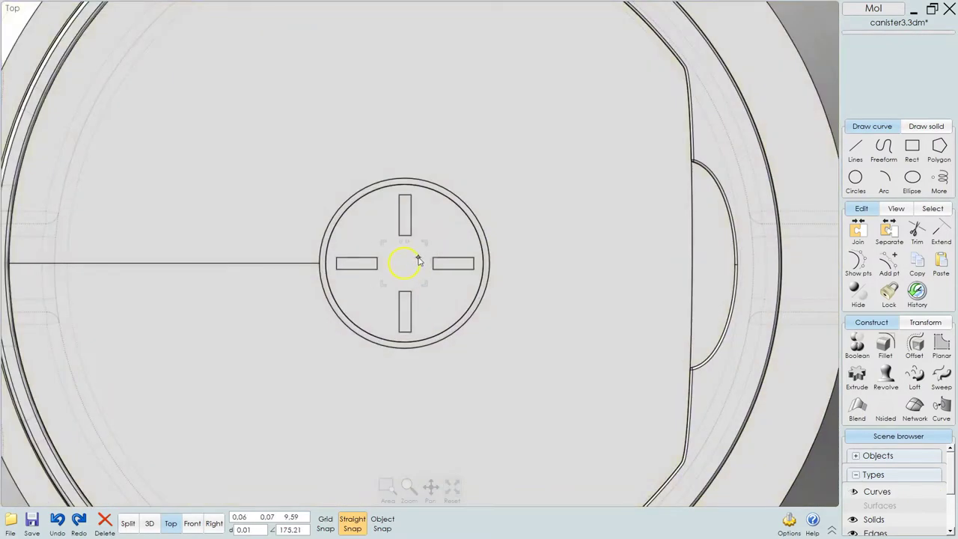
{"action": "left_click", "coordinate": [404, 262]}
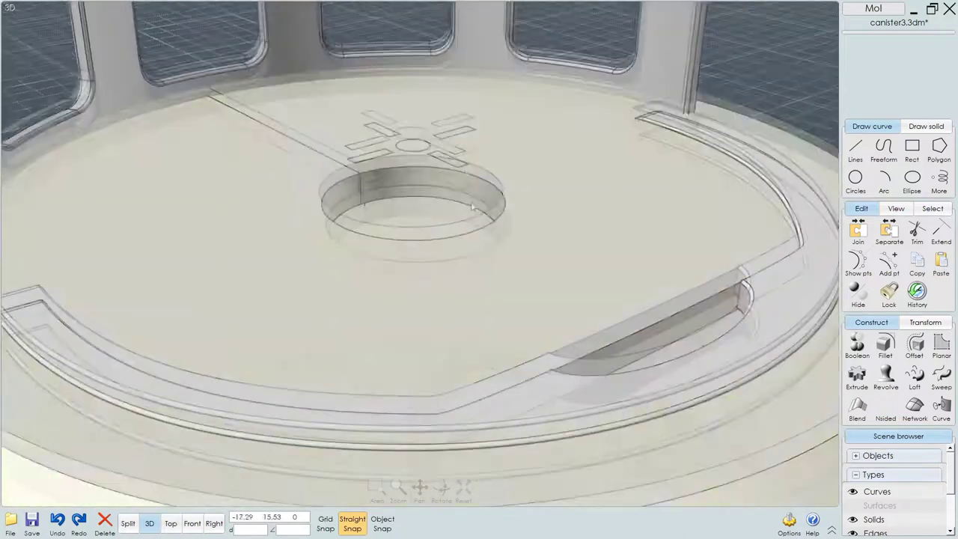
- Extrude the four rectangles into boxes and fillet their edges at 0,07
{"action": "left_click", "coordinate": [484, 217]}
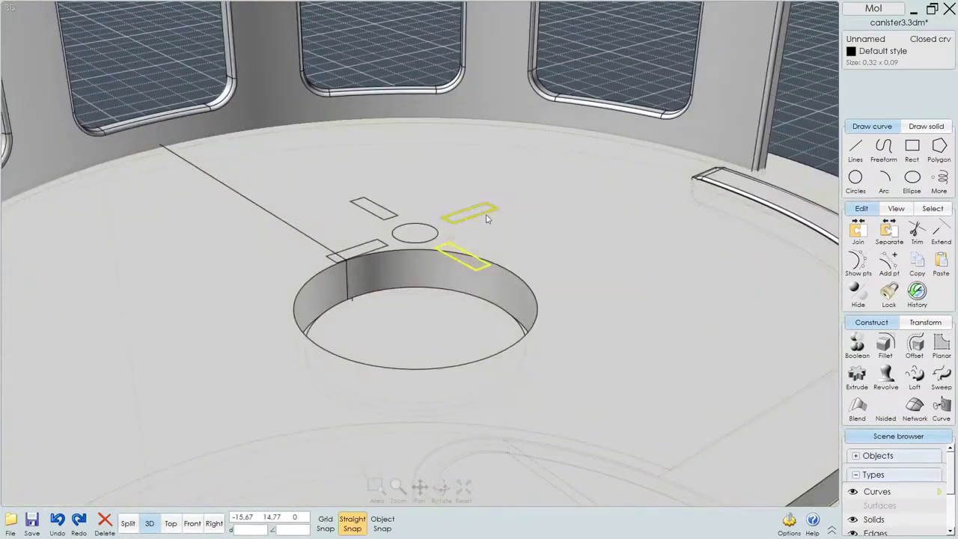
{"action": "left_click", "coordinate": [857, 378]}
{"action": "left_click", "coordinate": [461, 160]}
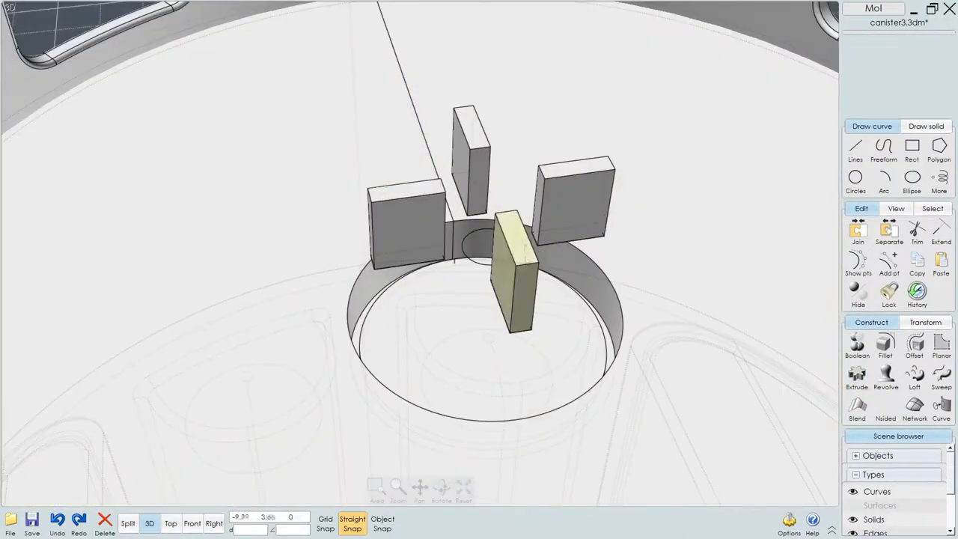
{"action": "left_click", "coordinate": [533, 267]}
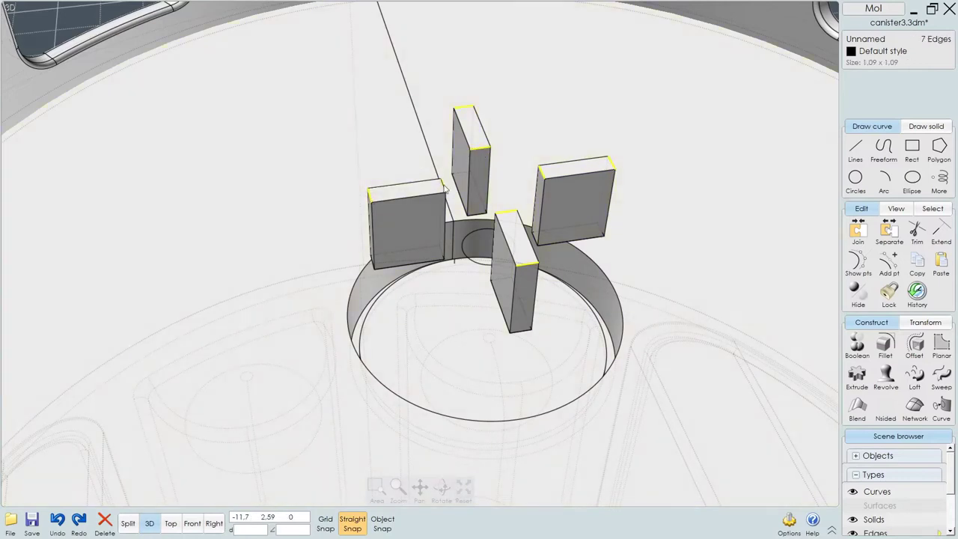
{"action": "left_click", "coordinate": [884, 346]}
{"action": "left_click", "coordinate": [895, 54]}
{"action": "type", "text": "0,07"}
{"action": "key", "text": "Return"}
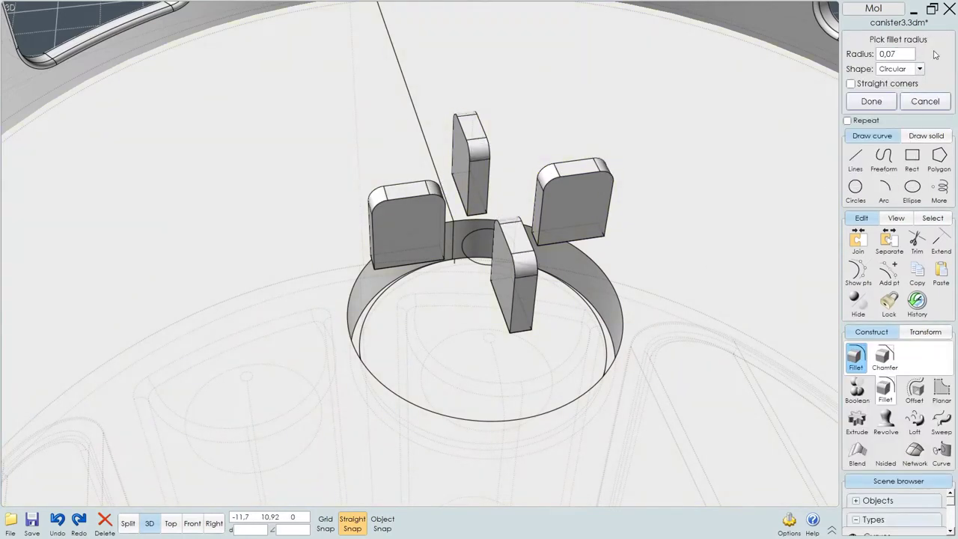
{"action": "left_click", "coordinate": [871, 101]}
- Extrude the centre circle into a post and round its top into a dome
{"action": "left_click", "coordinate": [471, 255]}
{"action": "left_click", "coordinate": [857, 408]}
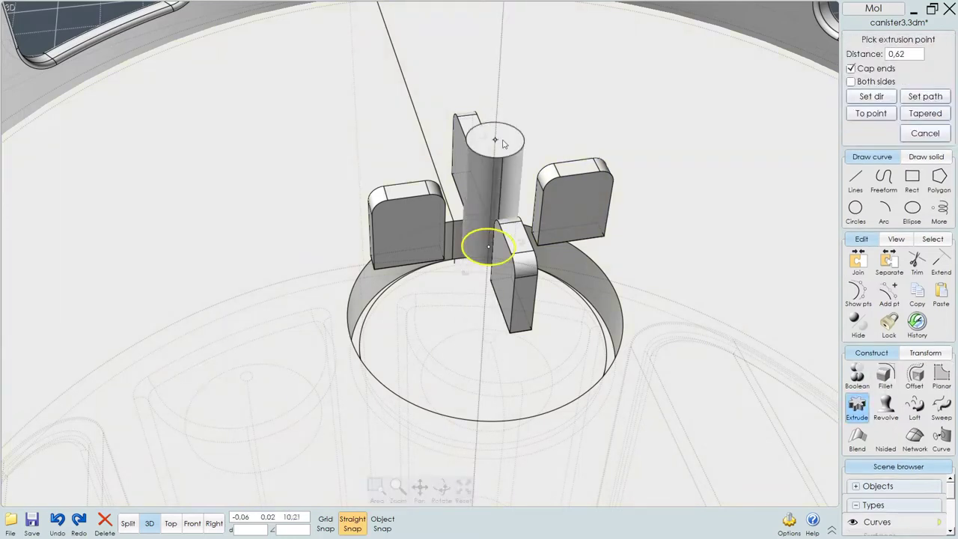
{"action": "left_click", "coordinate": [503, 142]}
{"action": "left_click", "coordinate": [496, 124]}
{"action": "left_click", "coordinate": [885, 374]}
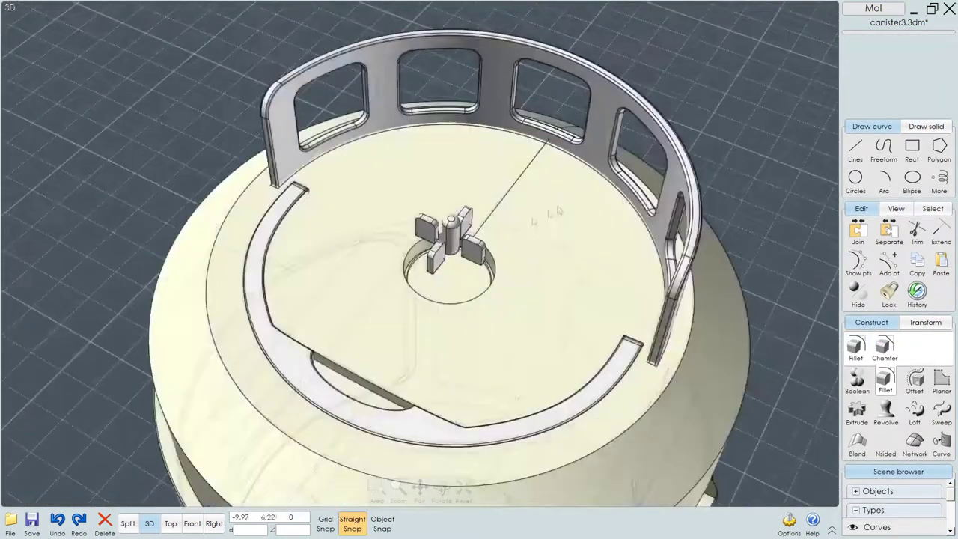
- Fillet the four fins' edges at 0,02, ending in Front view
{"action": "scroll", "coordinate": [538, 216], "scroll_direction": "up", "scroll_amount": 5}
{"action": "left_click", "coordinate": [474, 179]}
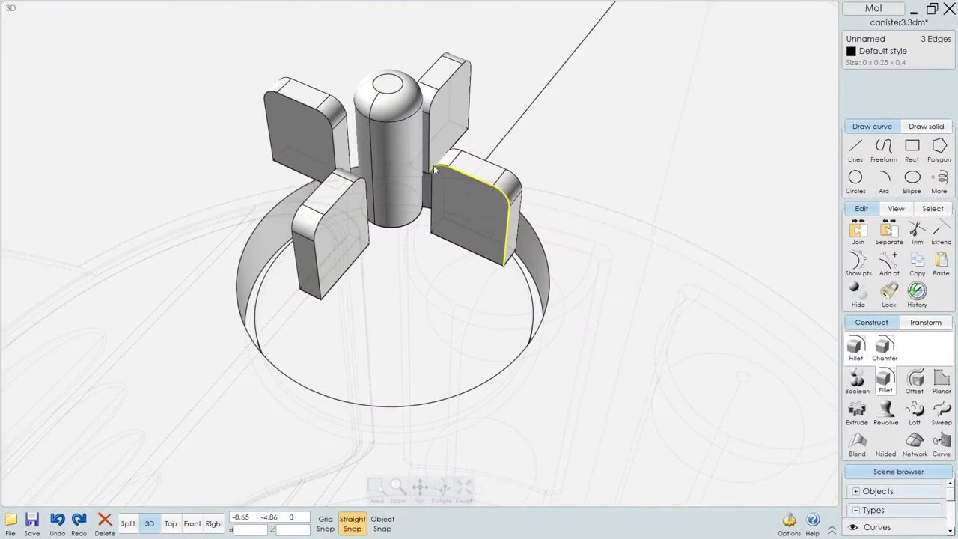
{"action": "left_click", "coordinate": [318, 265]}
{"action": "scroll", "coordinate": [405, 158], "scroll_direction": "up", "scroll_amount": 5}
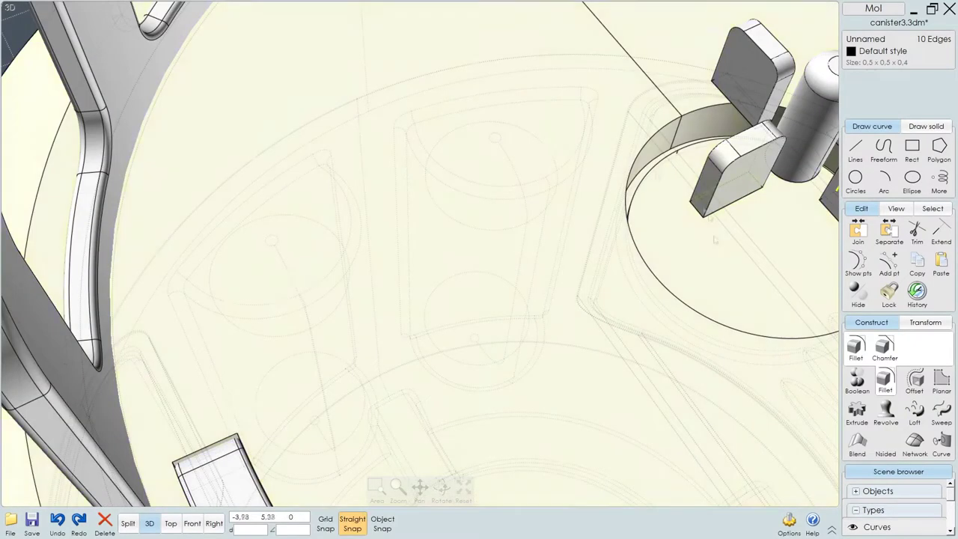
{"action": "left_click", "coordinate": [896, 208]}
{"action": "right_click_drag", "start_coordinate": [449, 299], "coordinate": [491, 363]}
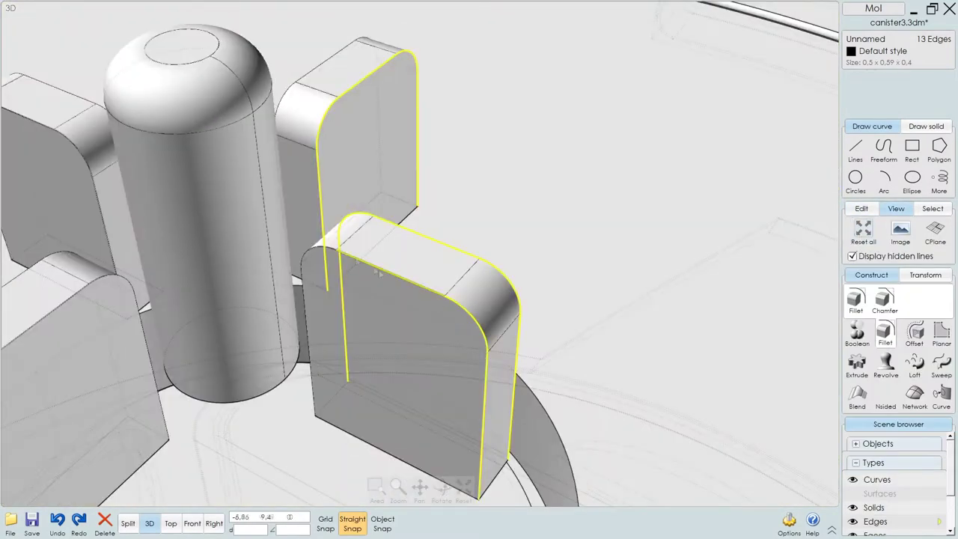
{"action": "mouse_move", "coordinate": [329, 278]}
{"action": "right_mouse_down"}
{"action": "mouse_move", "coordinate": [366, 227]}
{"action": "mouse_move", "coordinate": [328, 276]}
{"action": "right_mouse_up"}
{"action": "left_click", "coordinate": [274, 365]}
{"action": "left_click", "coordinate": [530, 304]}
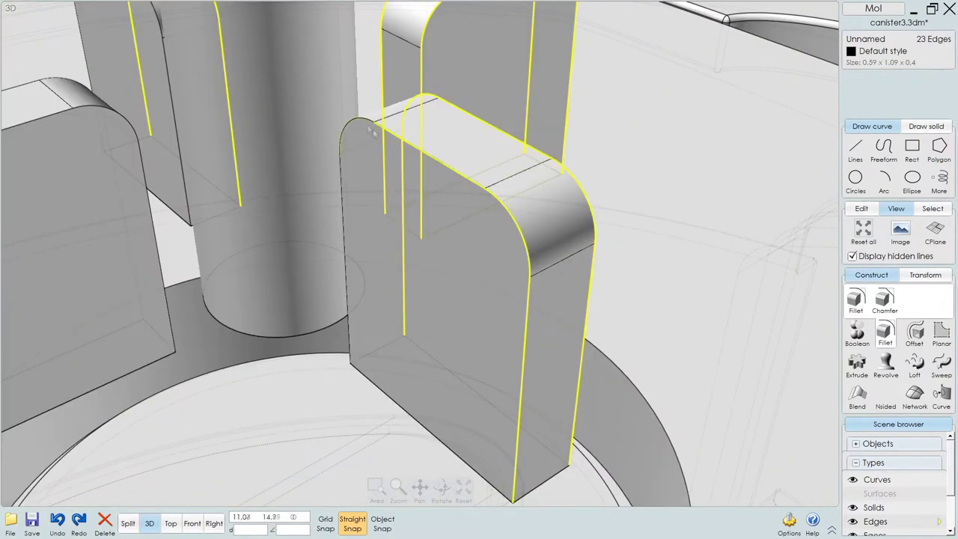
{"action": "scroll", "coordinate": [370, 131], "scroll_direction": "down", "scroll_amount": 5}
{"action": "left_click", "coordinate": [171, 217]}
{"action": "left_click", "coordinate": [182, 260]}
{"action": "right_click_drag", "start_coordinate": [182, 260], "coordinate": [378, 333]}
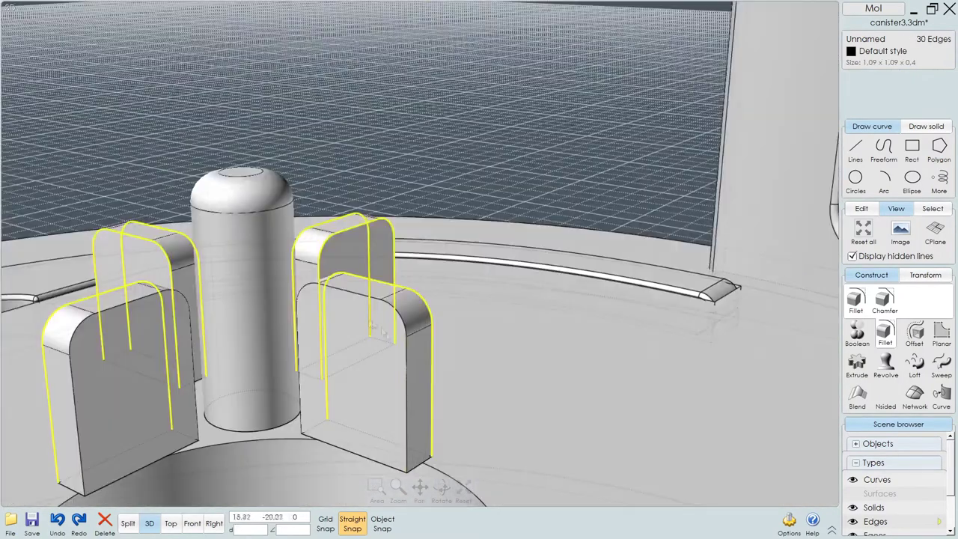
{"action": "scroll", "coordinate": [400, 286], "scroll_direction": "down", "scroll_amount": 10}
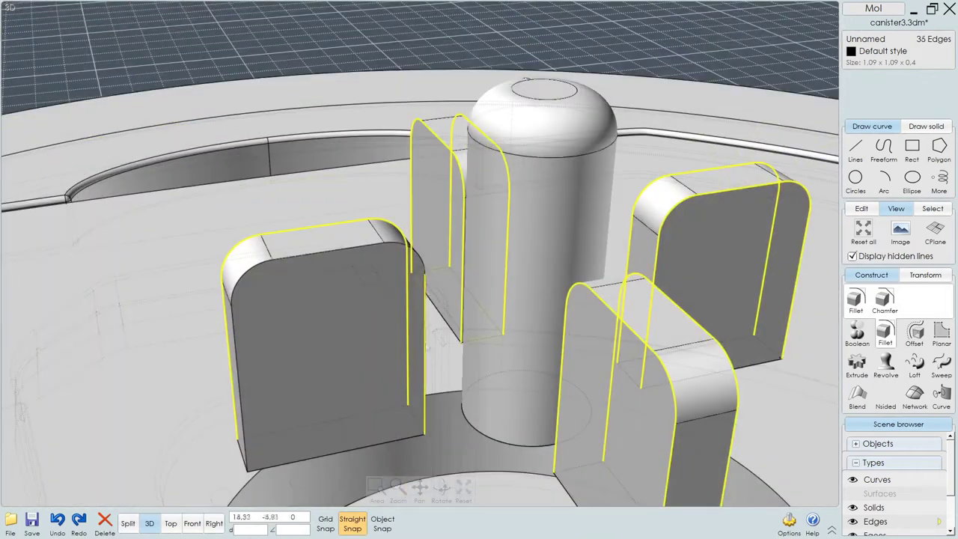
{"action": "left_click", "coordinate": [855, 301]}
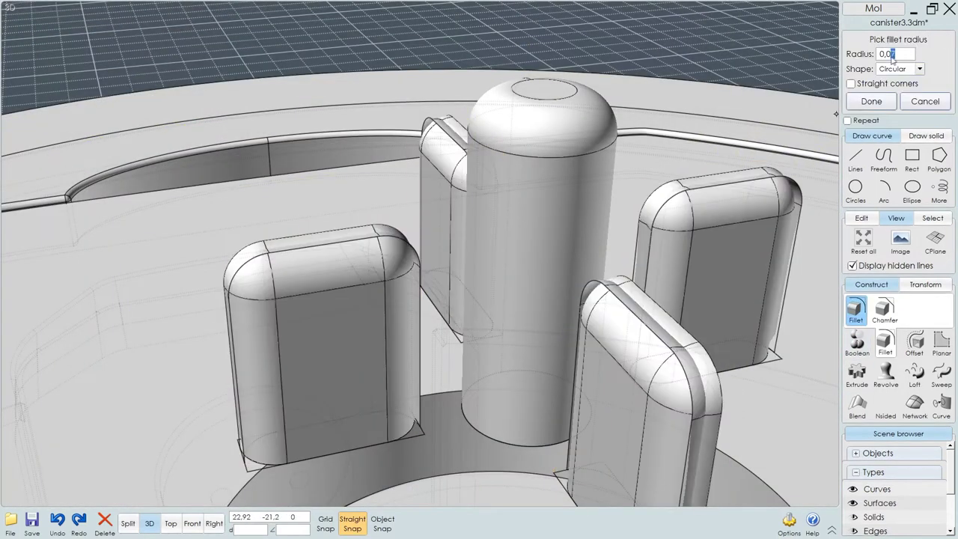
{"action": "type", "text": "2"}
{"action": "key", "text": "Return"}
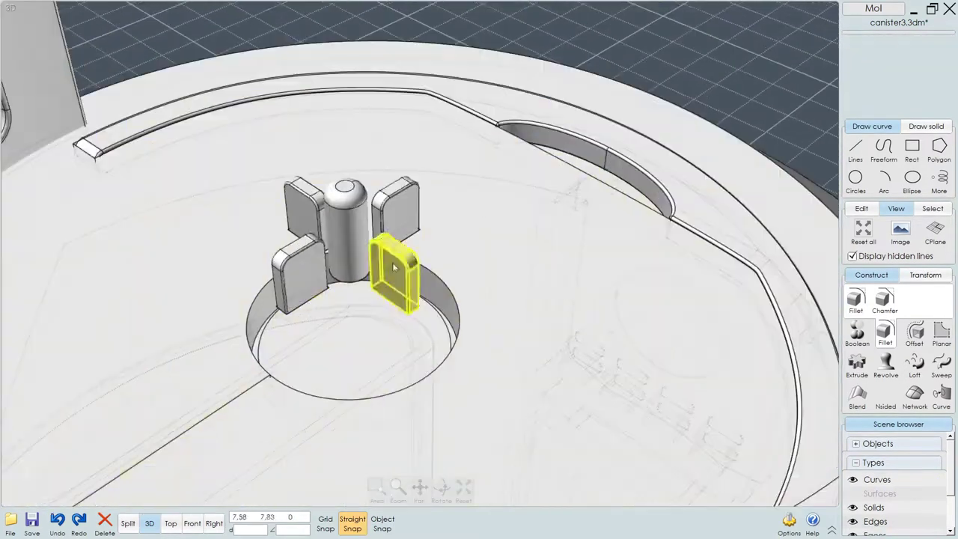
{"action": "key", "text": "f"}
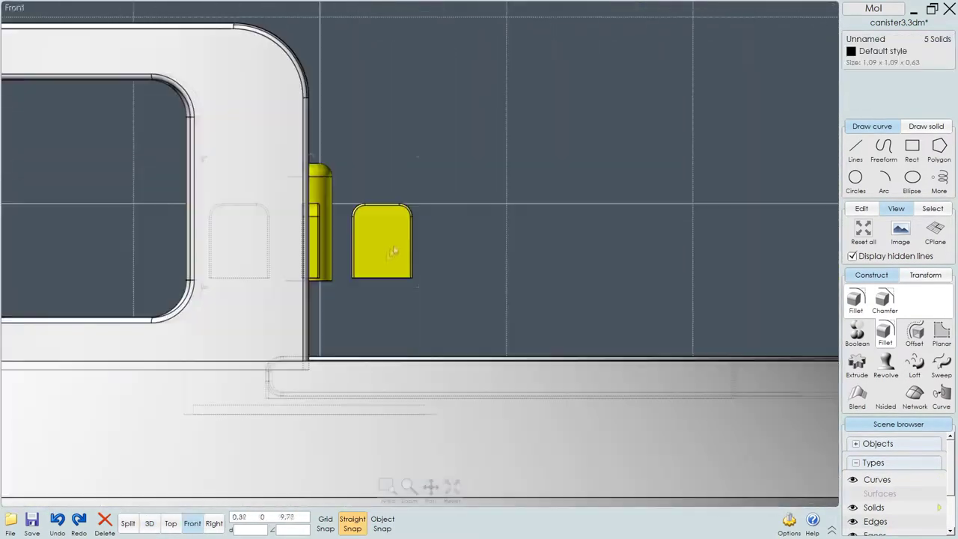
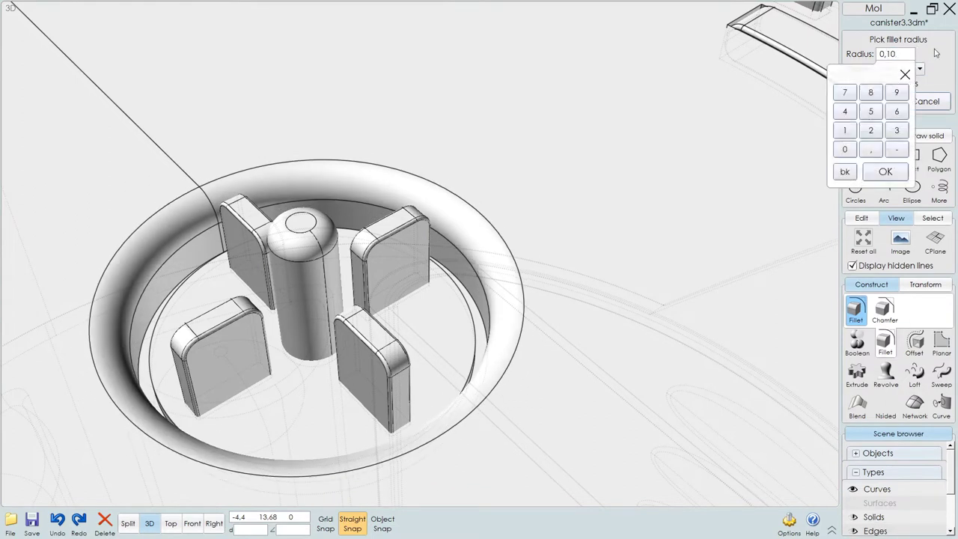
- Fillet the lid's centre fins at 0,3 and the top rim edges at 0,5
{"action": "left_click", "coordinate": [871, 101]}
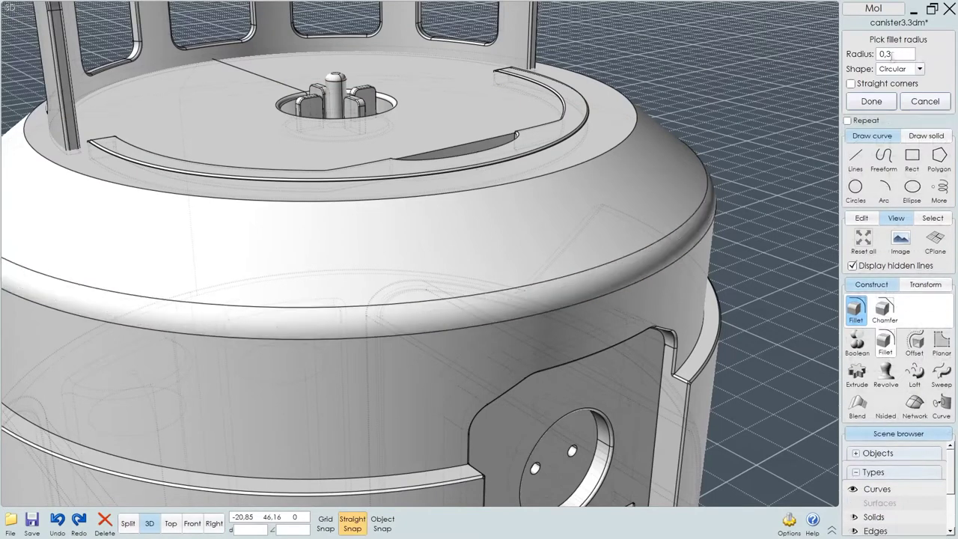
{"action": "left_click", "coordinate": [871, 101]}
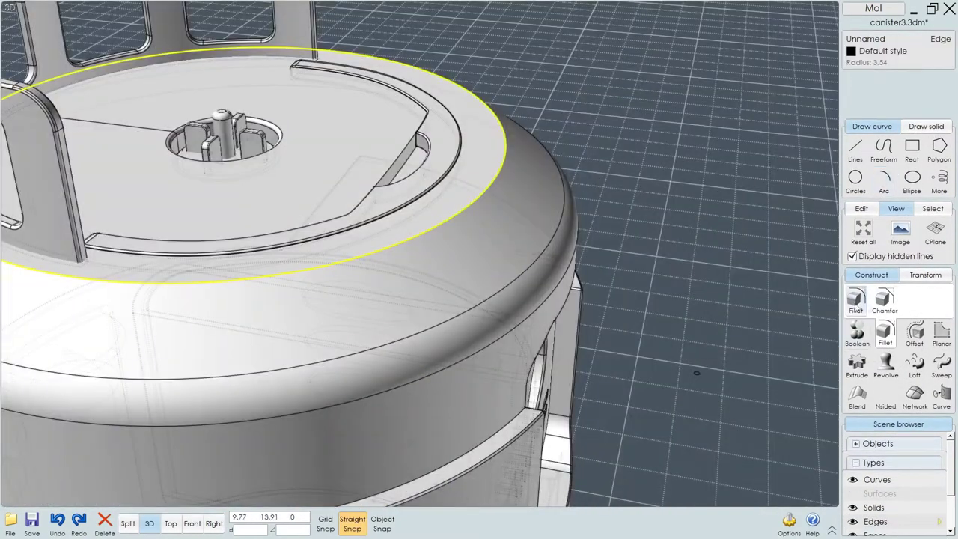
{"action": "left_click", "coordinate": [855, 299]}
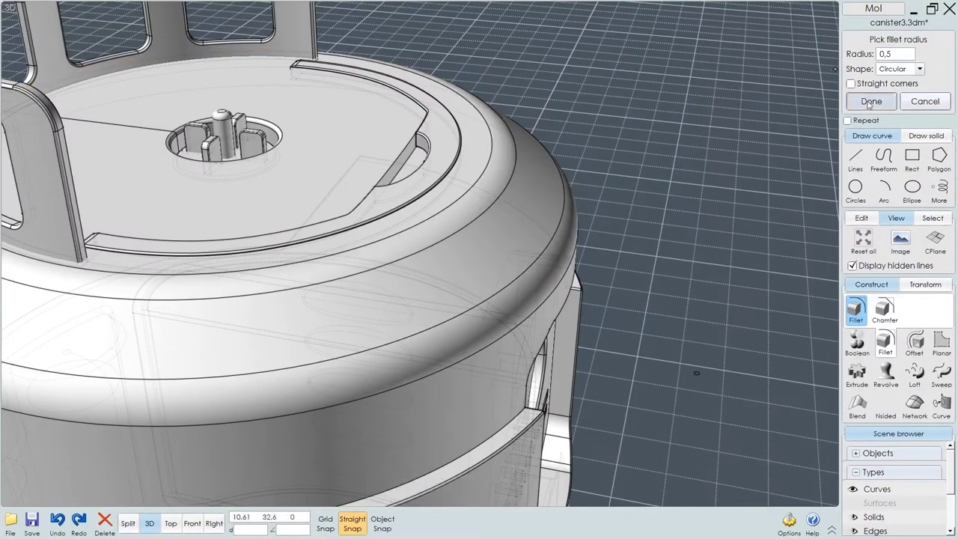
{"action": "left_click", "coordinate": [870, 101]}
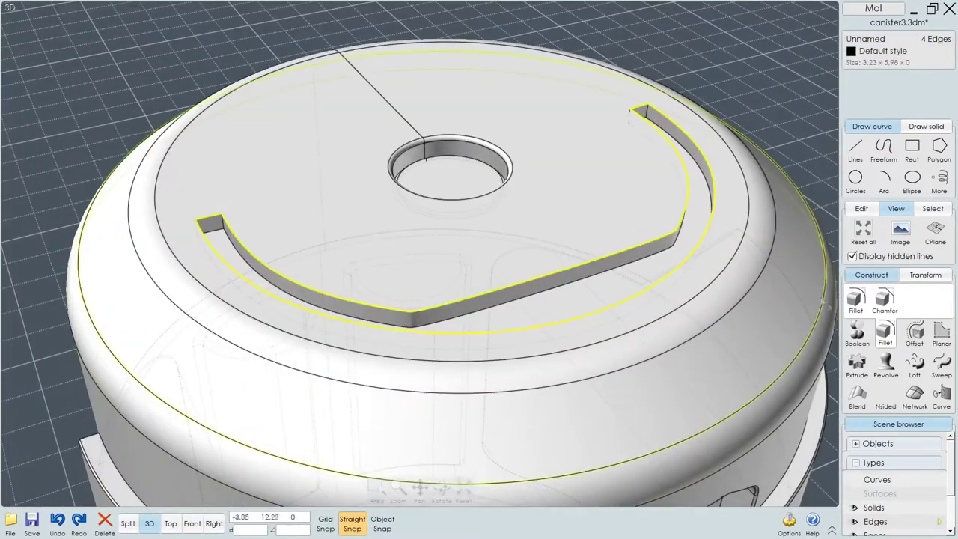
- Fillet the curved slot edges at 0,03 and the inner slot edges at 0,05
{"action": "left_click", "coordinate": [855, 302]}
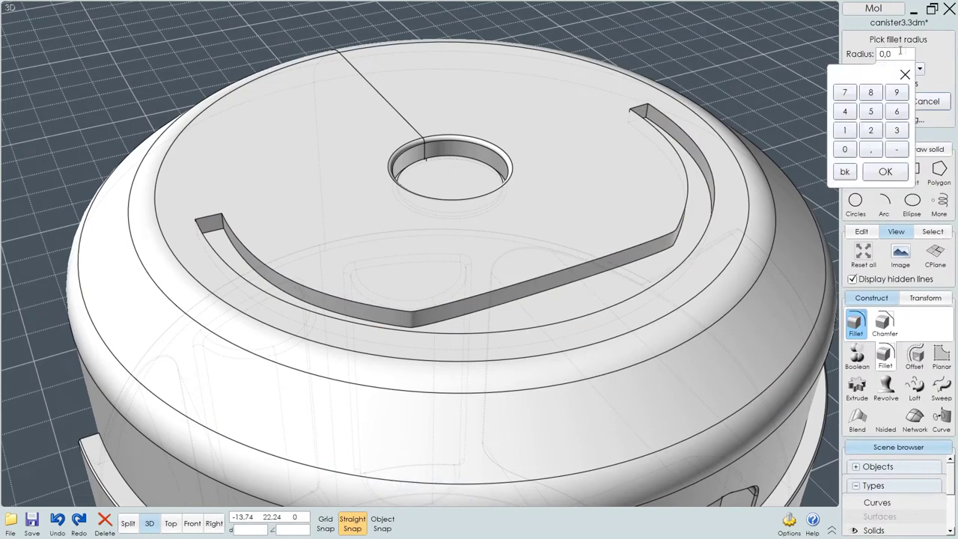
{"action": "type", "text": "3"}
{"action": "key", "text": "Return"}
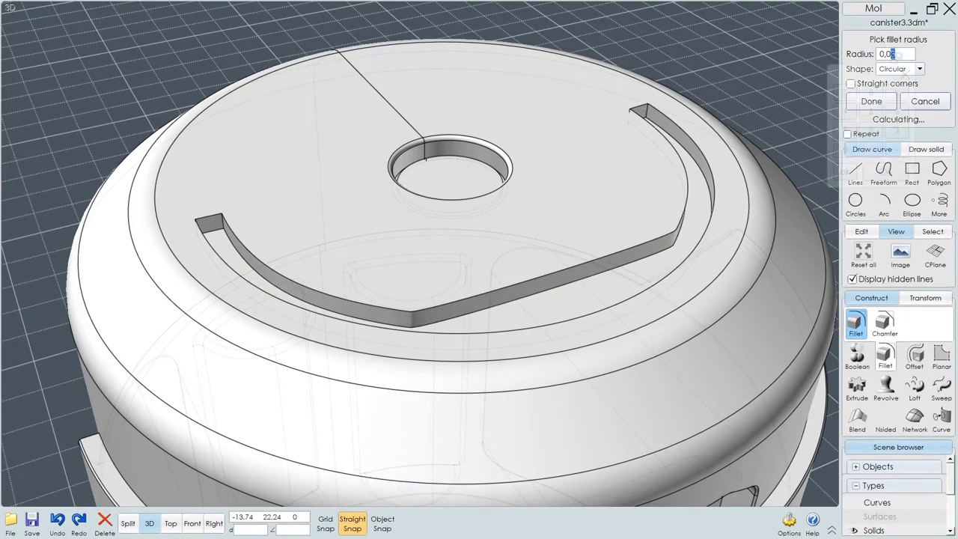
{"action": "left_click", "coordinate": [924, 101]}
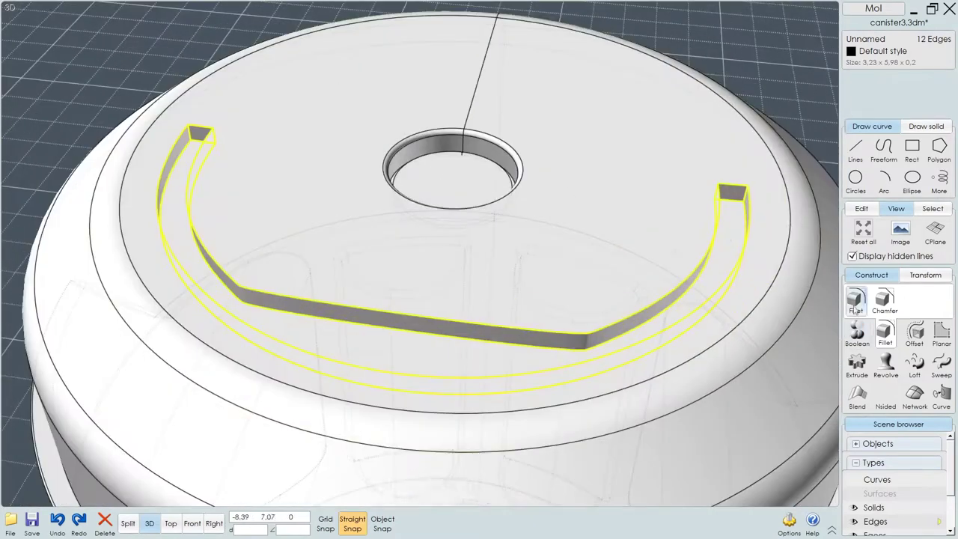
{"action": "left_click", "coordinate": [856, 302]}
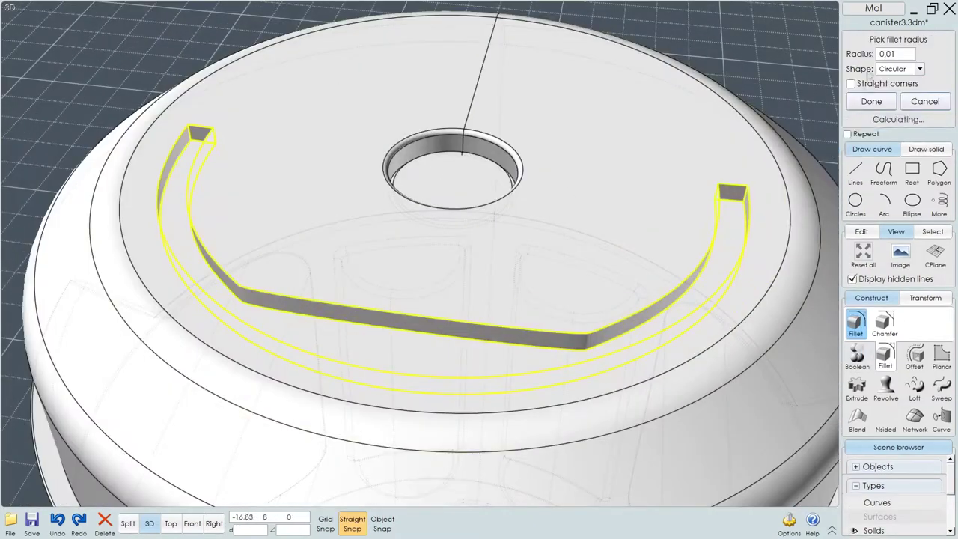
{"action": "left_click", "coordinate": [934, 54]}
{"action": "left_click", "coordinate": [934, 54]}
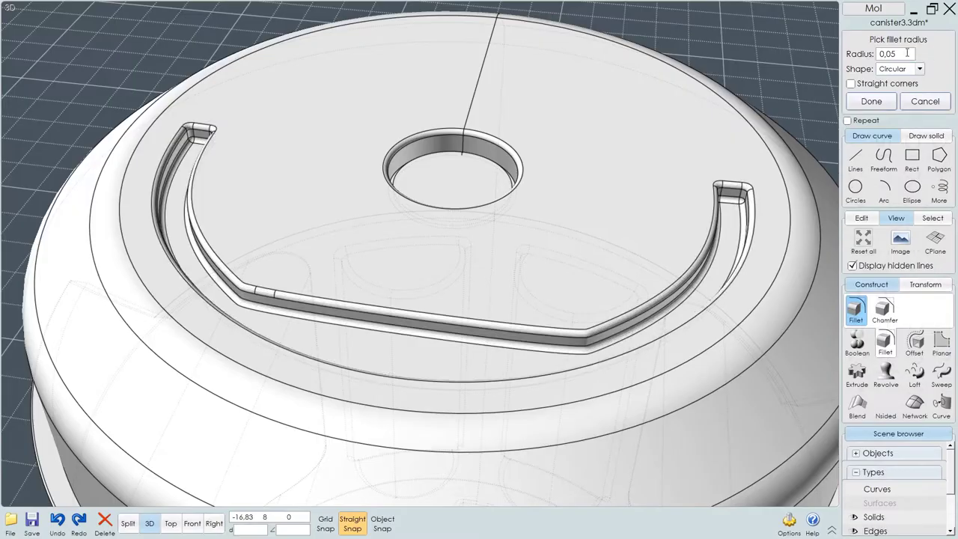
{"action": "left_click", "coordinate": [871, 101]}
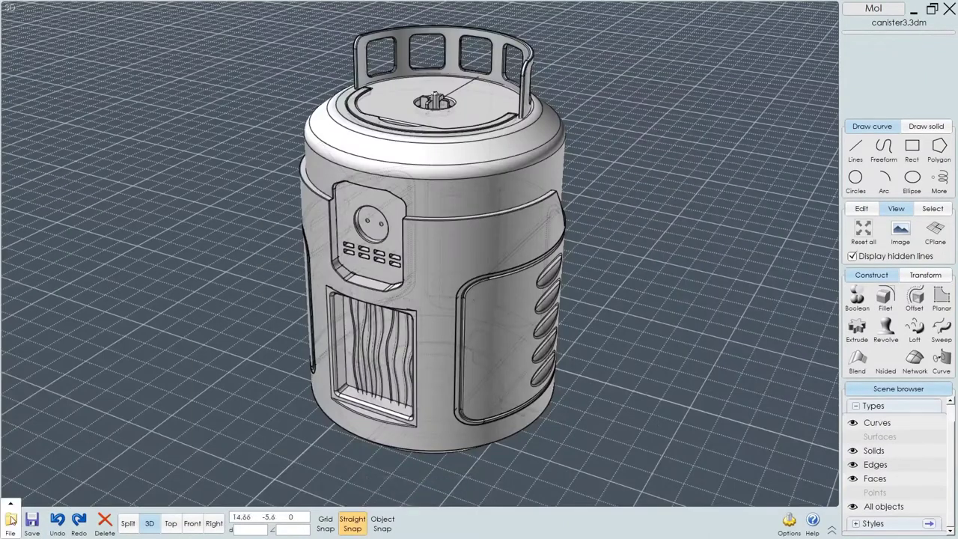
- Export the canister objects from MoI 3D as a mesh file named capsule_mesh
{"action": "left_click", "coordinate": [11, 519]}
{"action": "left_click", "coordinate": [124, 481]}
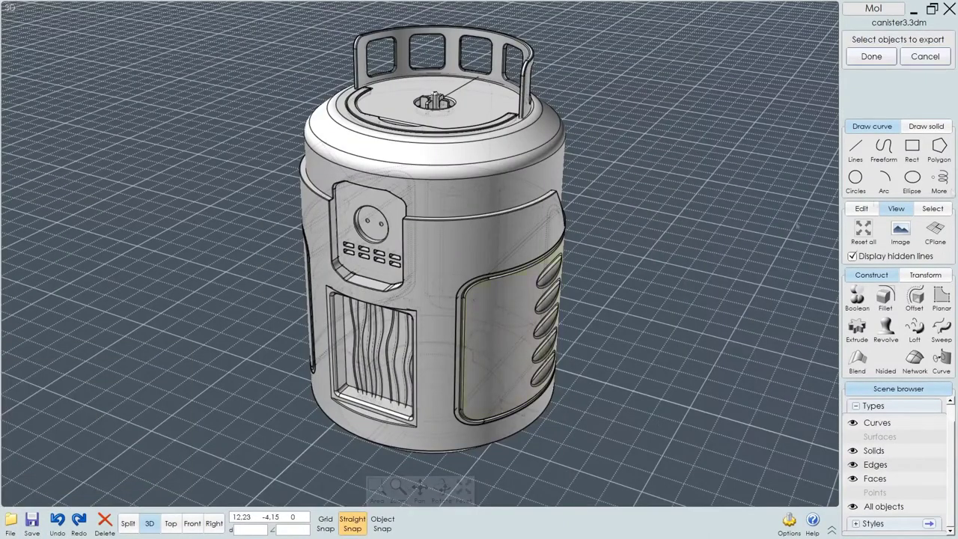
{"action": "left_click", "coordinate": [11, 518]}
{"action": "right_click", "coordinate": [282, 329]}
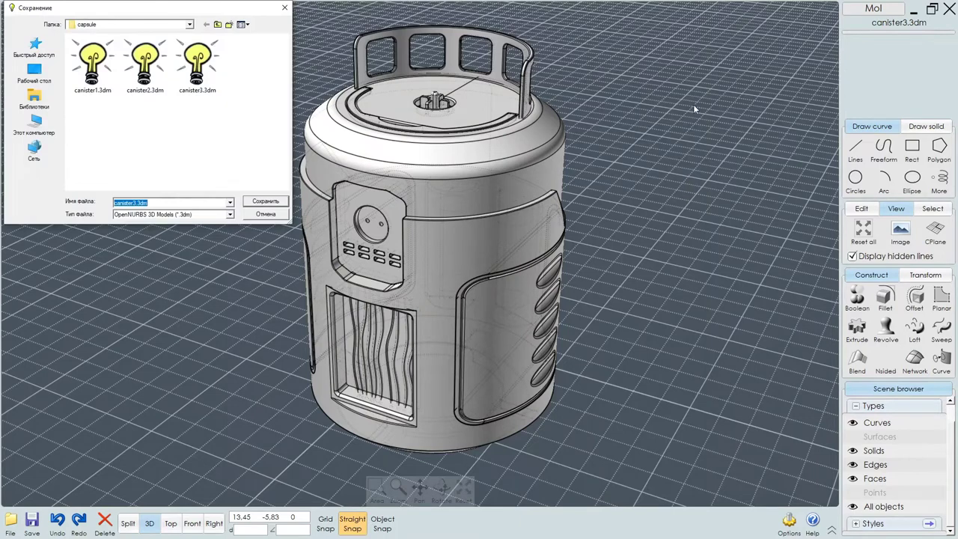
{"action": "left_click", "coordinate": [229, 214]}
{"action": "left_click", "coordinate": [142, 245]}
{"action": "left_click", "coordinate": [265, 201]}
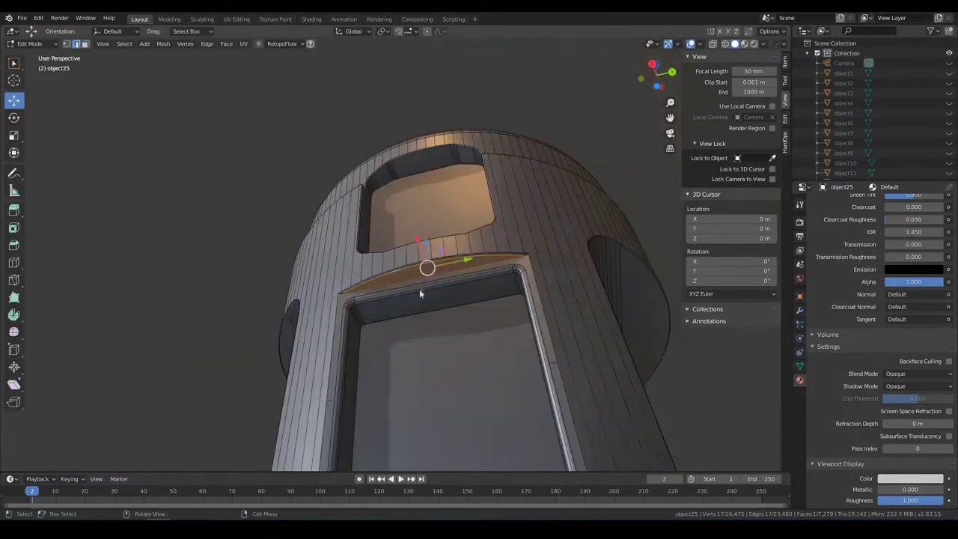
- Select the window pane faces and separate them from the canister body
{"action": "mouse_move", "coordinate": [419, 289]}
{"action": "middle_mouse_down"}
{"action": "mouse_move", "coordinate": [438, 293]}
{"action": "mouse_move", "coordinate": [440, 314]}
{"action": "middle_mouse_up"}
{"action": "left_click", "coordinate": [415, 303], "text": "alt"}
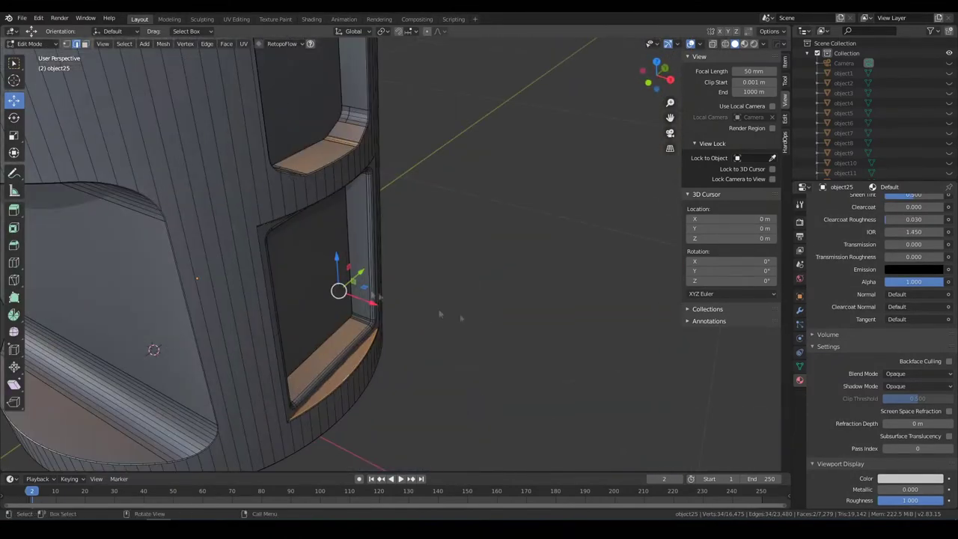
{"action": "right_click", "coordinate": [528, 284]}
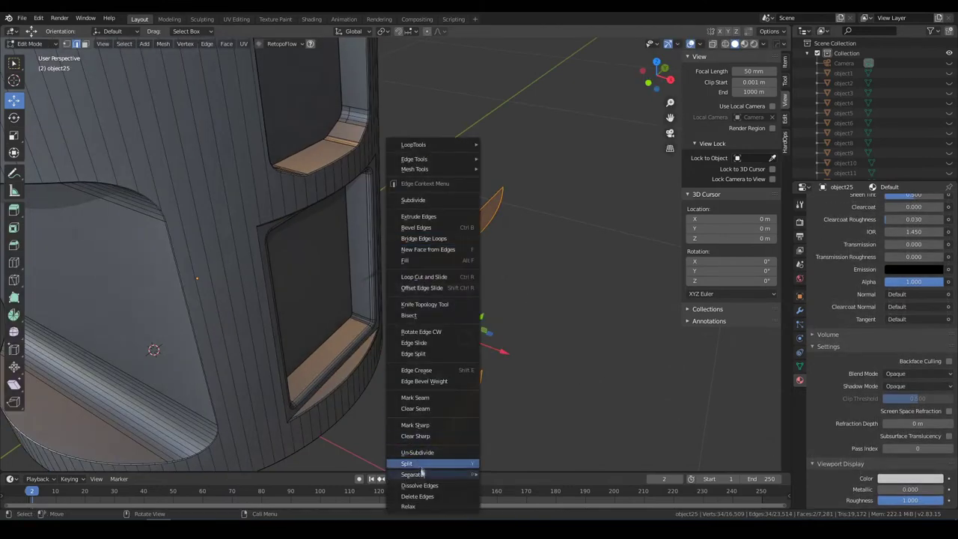
{"action": "key", "text": "Tab"}
{"action": "mouse_move", "coordinate": [534, 330]}
{"action": "middle_mouse_down"}
{"action": "mouse_move", "coordinate": [431, 241]}
{"action": "mouse_move", "coordinate": [465, 236]}
{"action": "mouse_move", "coordinate": [495, 343]}
{"action": "middle_mouse_up"}
- Bridge the crescent pane's two edge loops and recalculate its normals outward
{"action": "key", "text": "Tab"}
{"action": "scroll", "coordinate": [431, 240], "scroll_direction": "up", "scroll_amount": 5}
{"action": "key", "text": "a"}
{"action": "right_click", "coordinate": [432, 315]}
{"action": "left_click", "coordinate": [405, 33]}
{"action": "mouse_move", "coordinate": [508, 111]}
{"action": "middle_mouse_down"}
{"action": "mouse_move", "coordinate": [564, 222]}
{"action": "mouse_move", "coordinate": [380, 189]}
{"action": "mouse_move", "coordinate": [376, 258]}
{"action": "mouse_move", "coordinate": [456, 349]}
{"action": "mouse_move", "coordinate": [541, 317]}
{"action": "middle_mouse_up"}
{"action": "key", "text": "Tab"}
{"action": "key", "text": "Tab"}
{"action": "key", "text": "alt+n"}
{"action": "left_click", "coordinate": [337, 191]}
{"action": "key", "text": "Tab"}
{"action": "scroll", "coordinate": [338, 190], "scroll_direction": "down", "scroll_amount": 5}
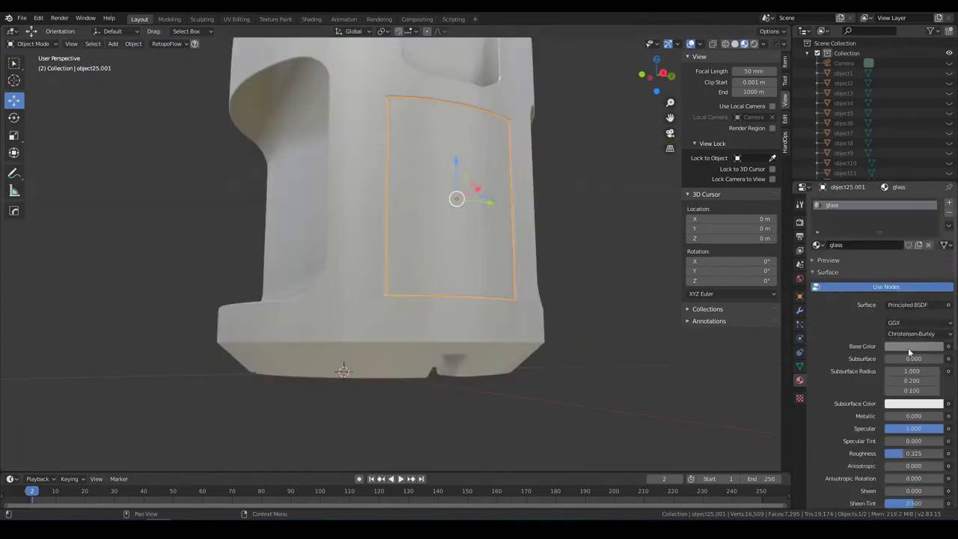
- Enable Screen Space Refraction and set the glass material's blend mode to Alpha Blend
{"action": "scroll", "coordinate": [927, 434], "scroll_direction": "down", "scroll_amount": 5}
{"action": "scroll", "coordinate": [943, 415], "scroll_direction": "down", "scroll_amount": 5}
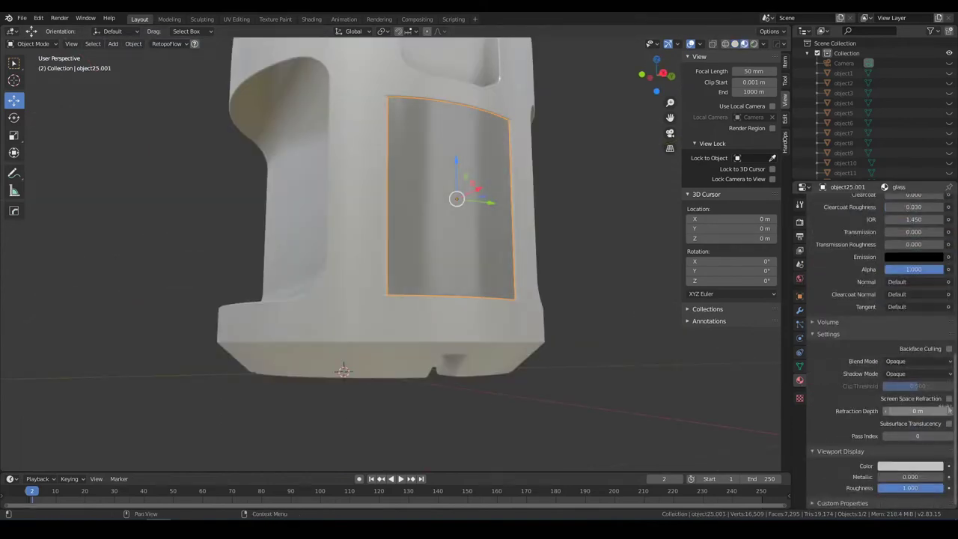
{"action": "scroll", "coordinate": [950, 404], "scroll_direction": "up", "scroll_amount": 1}
{"action": "left_click", "coordinate": [799, 222]}
{"action": "left_click", "coordinate": [834, 386]}
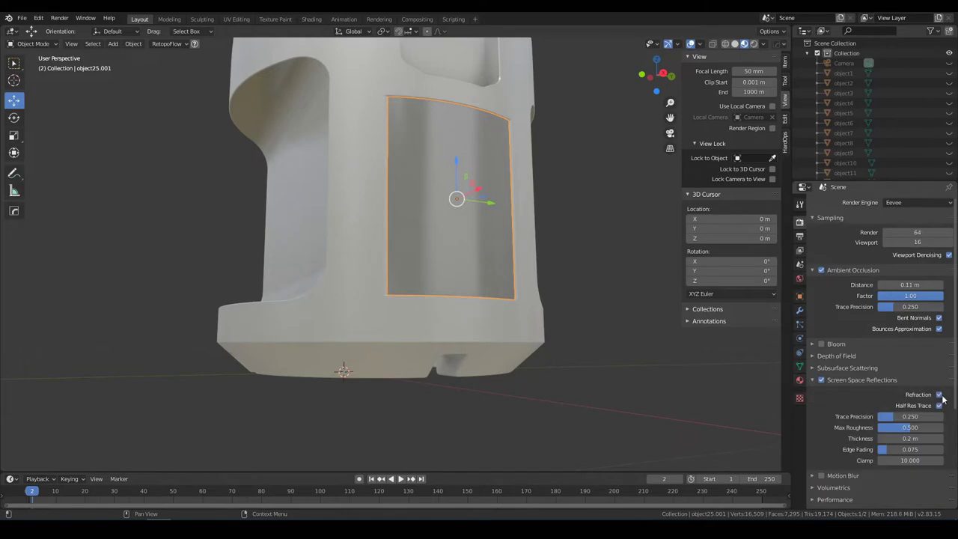
{"action": "left_click", "coordinate": [799, 380]}
{"action": "scroll", "coordinate": [845, 376], "scroll_direction": "down", "scroll_amount": 1}
{"action": "left_click", "coordinate": [916, 361]}
{"action": "left_click", "coordinate": [904, 405]}
- Set Alpha Hashed shadows, transmission 0.742 and alpha 0.783, then frame the glass panel
{"action": "left_click", "coordinate": [916, 373]}
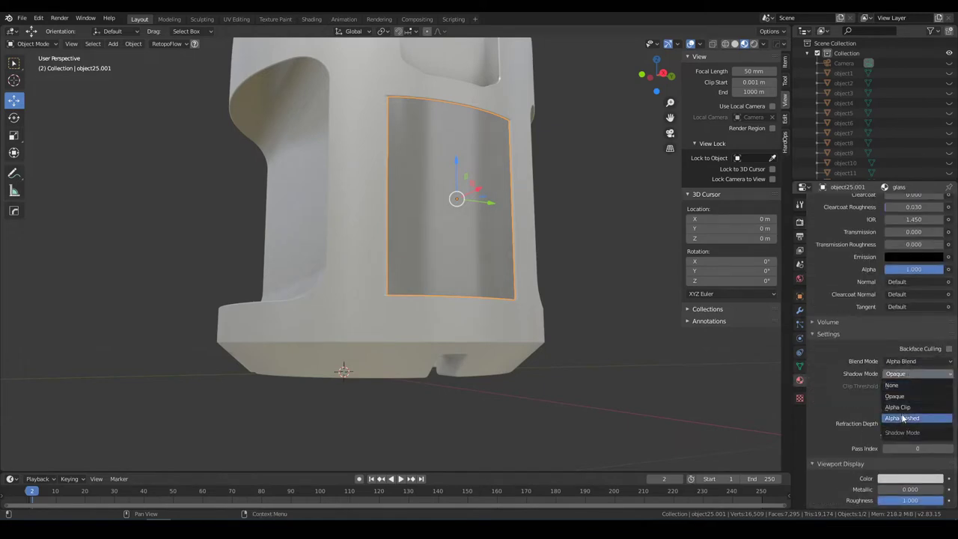
{"action": "scroll", "coordinate": [848, 369], "scroll_direction": "up", "scroll_amount": 3}
{"action": "left_click_drag", "start_coordinate": [897, 292], "coordinate": [927, 291]}
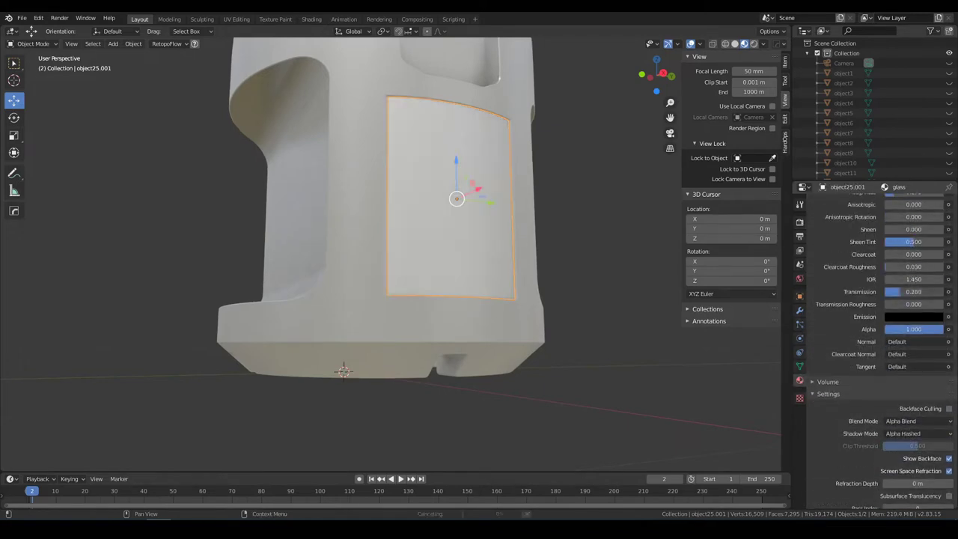
{"action": "left_click_drag", "start_coordinate": [928, 329], "coordinate": [915, 329]}
{"action": "mouse_move", "coordinate": [464, 285]}
{"action": "middle_mouse_down"}
{"action": "mouse_move", "coordinate": [399, 308]}
{"action": "mouse_move", "coordinate": [524, 367]}
{"action": "mouse_move", "coordinate": [551, 301]}
{"action": "middle_mouse_up"}
{"action": "key", "text": "a"}
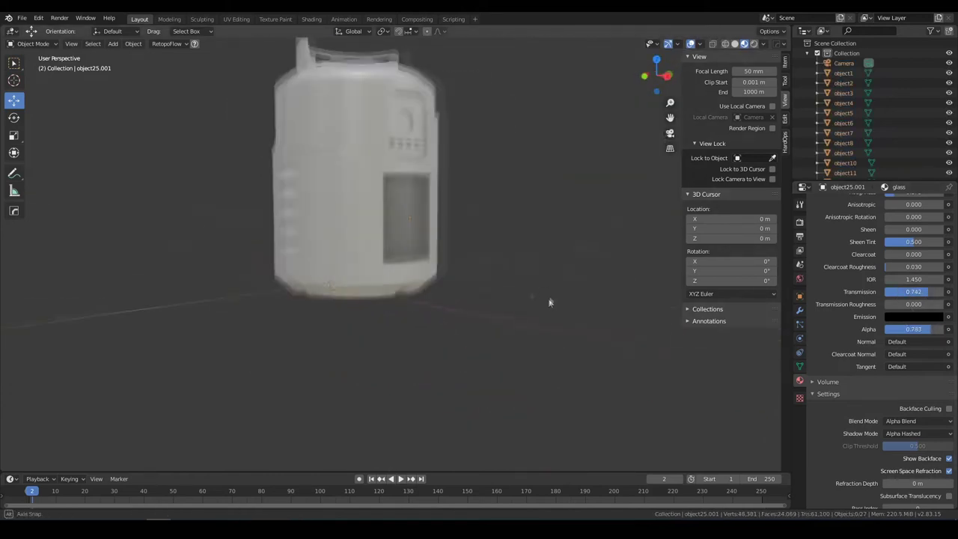
{"action": "left_click", "coordinate": [524, 247]}
{"action": "key", "text": "KP_Decimal"}
{"action": "scroll", "coordinate": [923, 278], "scroll_direction": "up", "scroll_amount": 8}
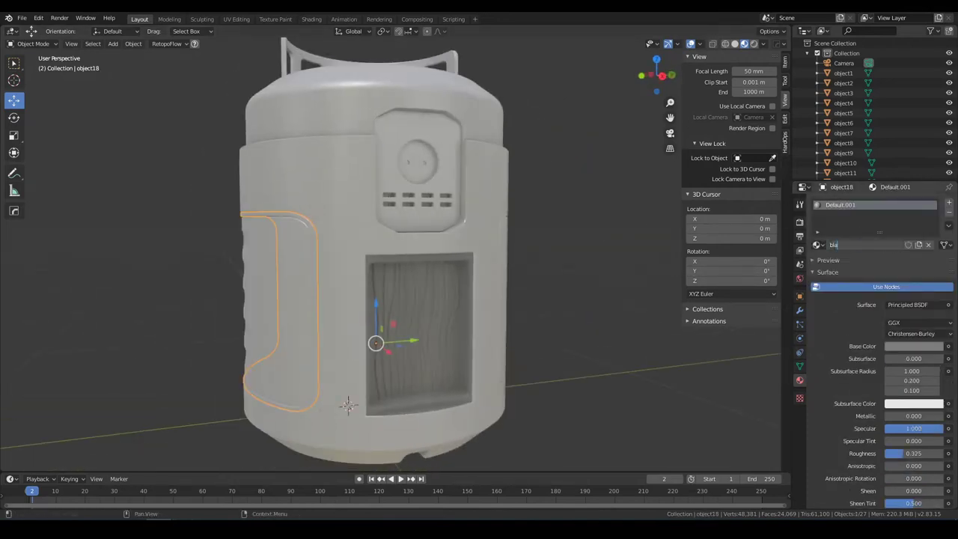
- Make the black rubber material black with roughness 0.542 and adjusted specular
{"action": "left_click", "coordinate": [904, 350]}
{"action": "left_click_drag", "start_coordinate": [944, 210], "coordinate": [944, 277]}
{"action": "left_click_drag", "start_coordinate": [897, 453], "coordinate": [911, 454]}
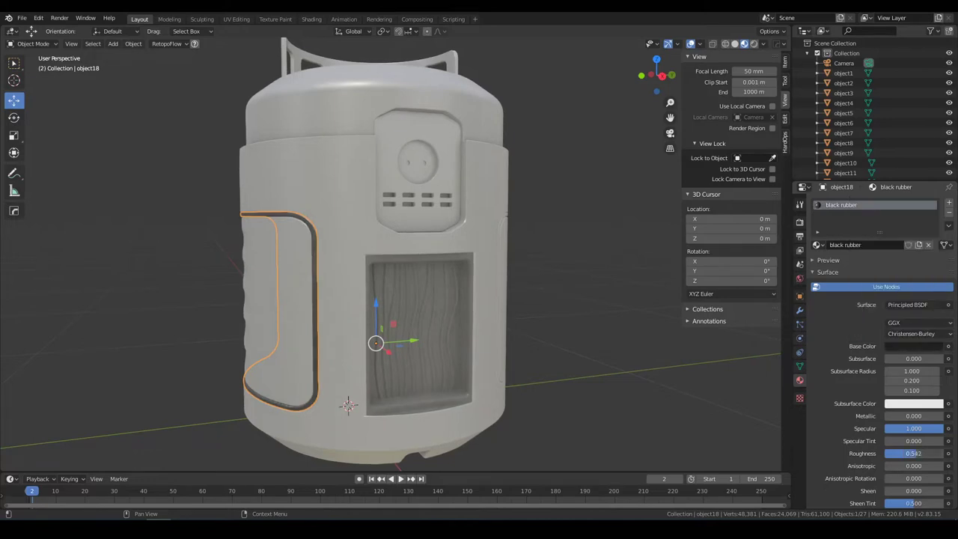
{"action": "left_click", "coordinate": [828, 260]}
{"action": "scroll", "coordinate": [875, 336], "scroll_direction": "down", "scroll_amount": 3}
{"action": "left_click_drag", "start_coordinate": [913, 416], "coordinate": [868, 416]}
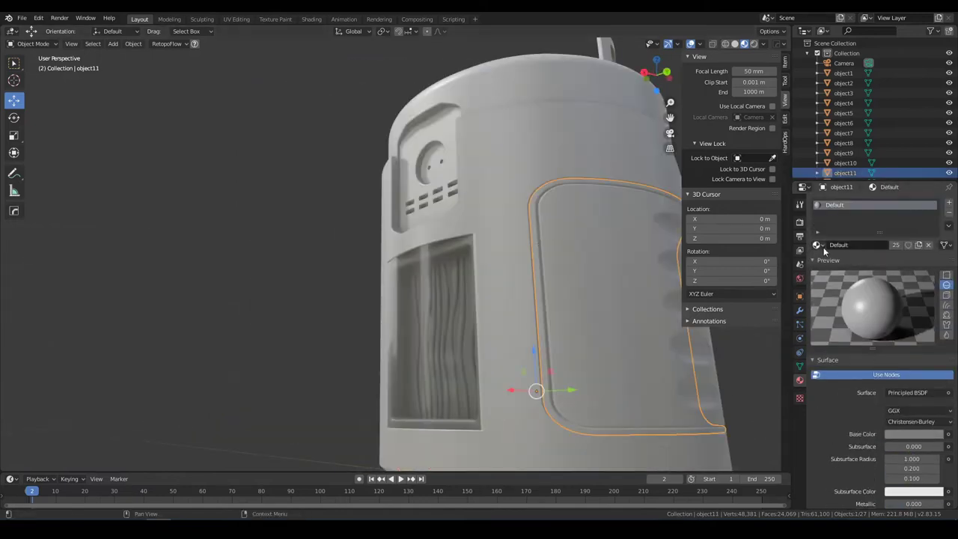
- Assign black rubber to the other side panel's trim, object11
{"action": "left_click", "coordinate": [822, 246]}
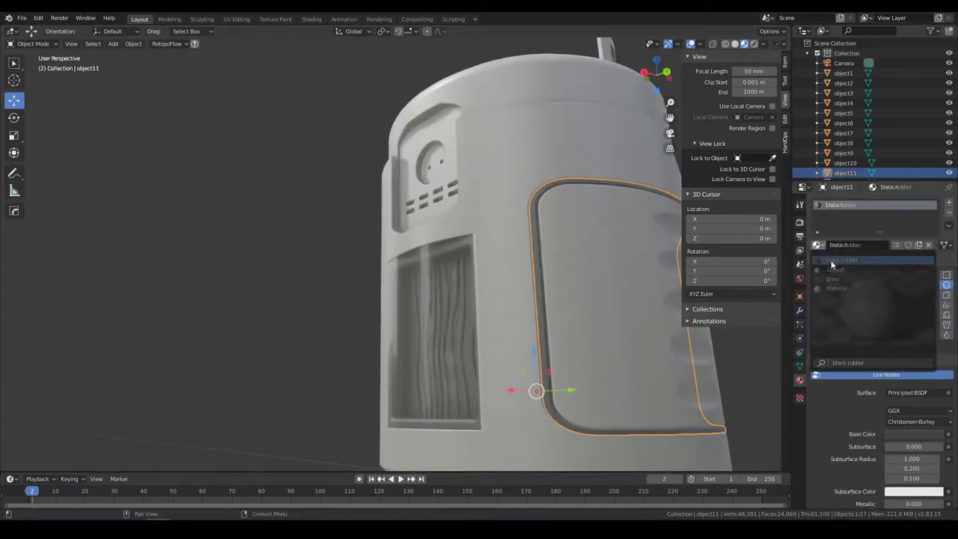
{"action": "left_click", "coordinate": [830, 259]}
{"action": "mouse_move", "coordinate": [432, 201]}
{"action": "middle_mouse_down"}
{"action": "mouse_move", "coordinate": [558, 390]}
{"action": "mouse_move", "coordinate": [593, 283]}
{"action": "mouse_move", "coordinate": [542, 212]}
{"action": "middle_mouse_up"}
- Give the first few vent wires the black rubber material one by one
{"action": "left_click", "coordinate": [451, 272]}
{"action": "scroll", "coordinate": [452, 273], "scroll_direction": "up", "scroll_amount": 3}
{"action": "left_click", "coordinate": [531, 283]}
{"action": "left_click", "coordinate": [822, 245]}
{"action": "left_click", "coordinate": [830, 262]}
{"action": "left_click", "coordinate": [514, 252]}
{"action": "left_click", "coordinate": [822, 244]}
{"action": "left_click", "coordinate": [830, 262]}
{"action": "left_click", "coordinate": [489, 252]}
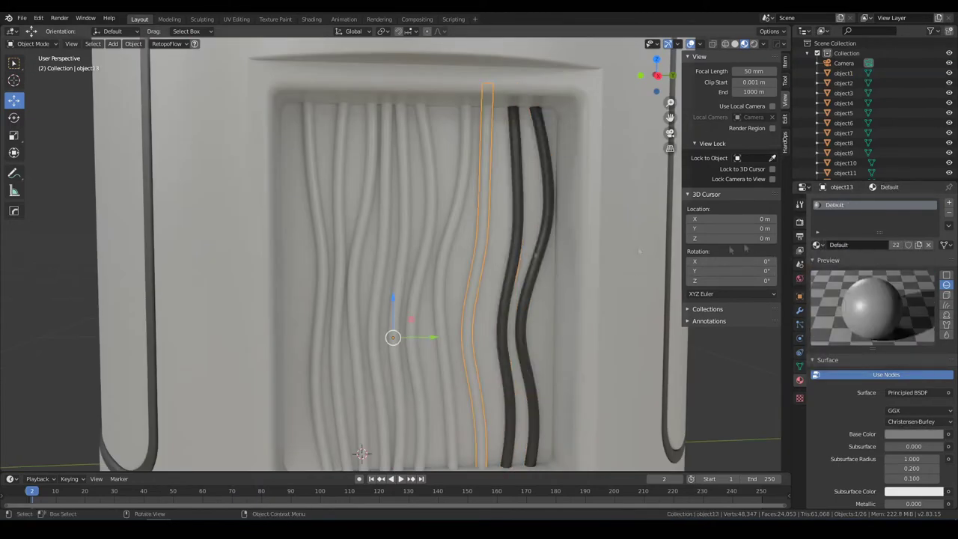
{"action": "left_click", "coordinate": [469, 252]}
{"action": "left_click", "coordinate": [822, 245]}
- Copy black rubber from the leftmost wire to all remaining selected wires
{"action": "left_click", "coordinate": [399, 254], "text": "shift"}
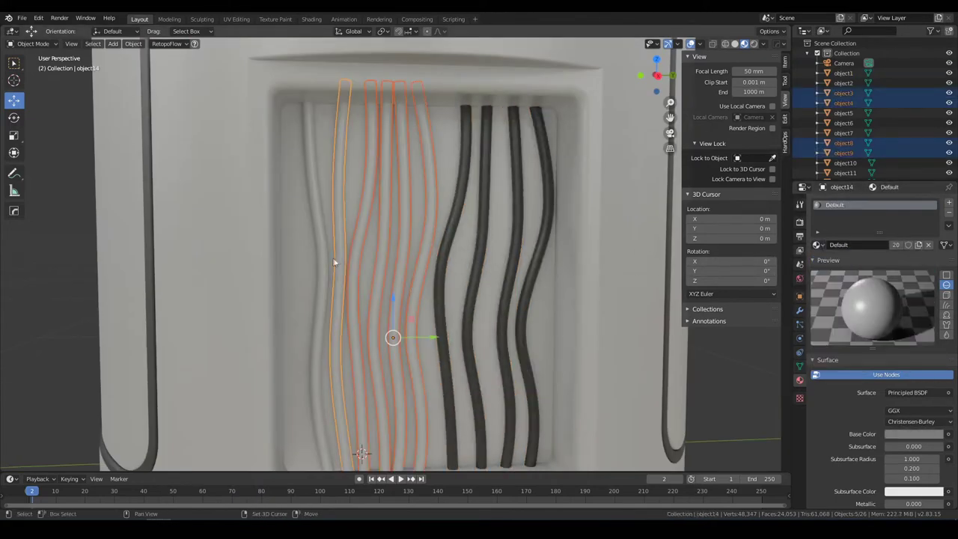
{"action": "left_click", "coordinate": [822, 244]}
{"action": "left_click", "coordinate": [831, 262]}
{"action": "left_click", "coordinate": [946, 245]}
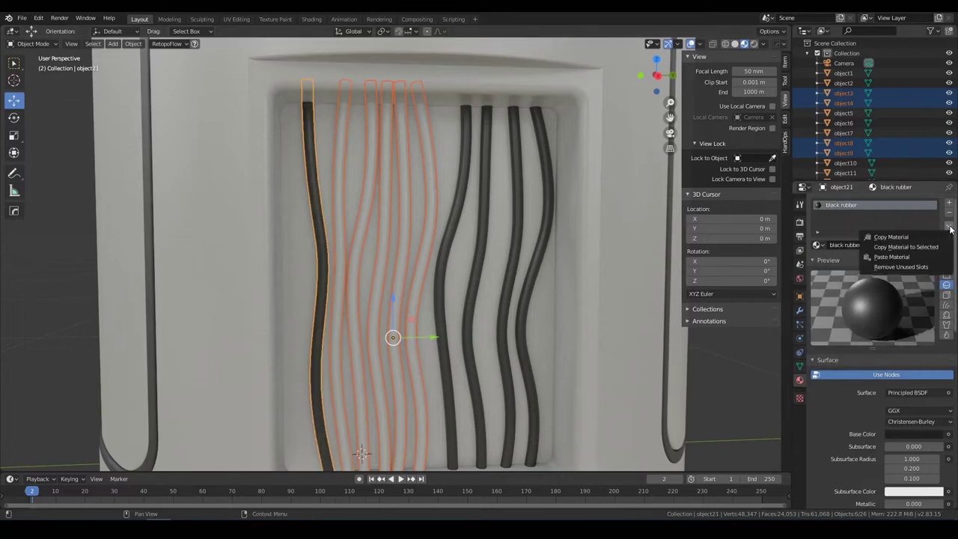
{"action": "left_click", "coordinate": [905, 247]}
{"action": "scroll", "coordinate": [559, 247], "scroll_direction": "down", "scroll_amount": 5}
{"action": "left_click", "coordinate": [559, 247]}
- Set the duplicated wire group's origin to its geometry
{"action": "scroll", "coordinate": [517, 247], "scroll_direction": "up", "scroll_amount": 5}
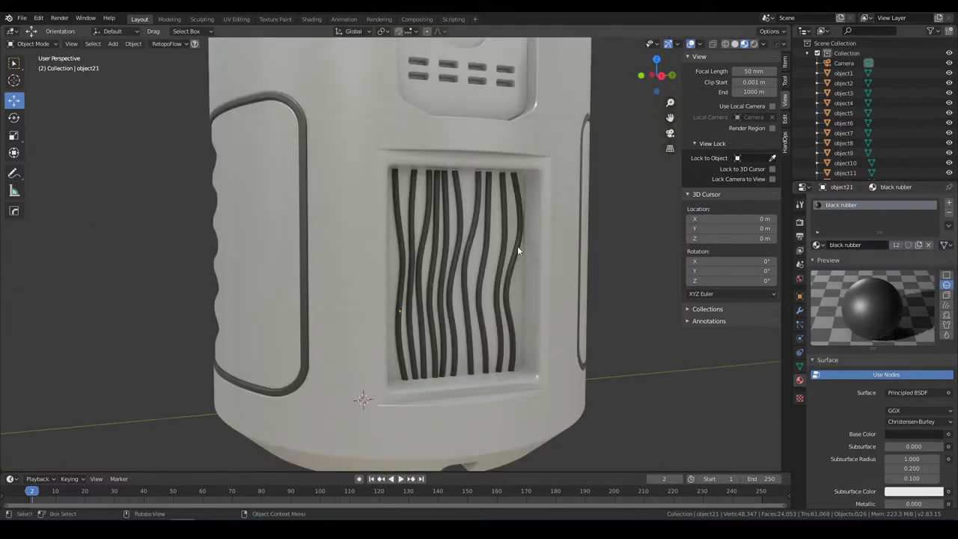
{"action": "left_click", "coordinate": [467, 255], "text": "shift"}
{"action": "middle_click_drag", "start_coordinate": [467, 254], "coordinate": [387, 237]}
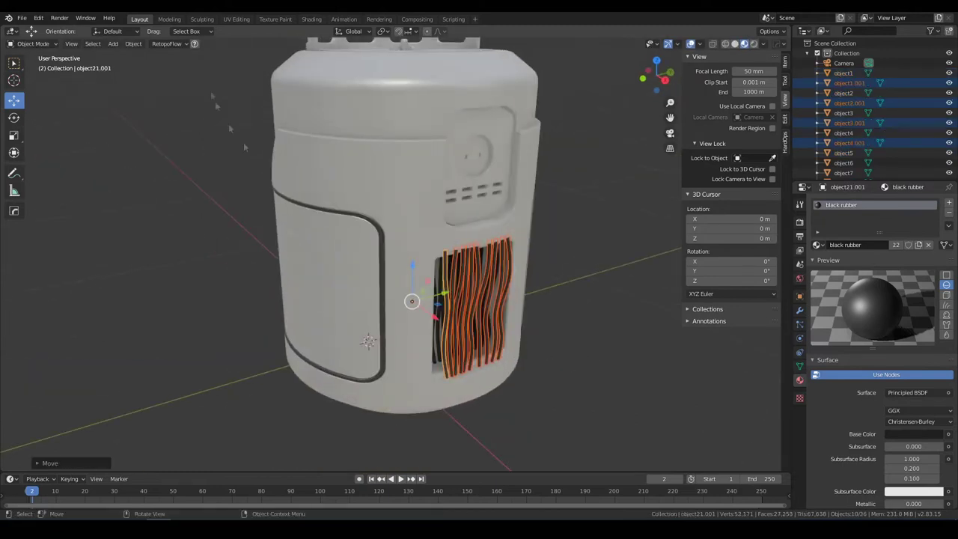
{"action": "left_click", "coordinate": [133, 43]}
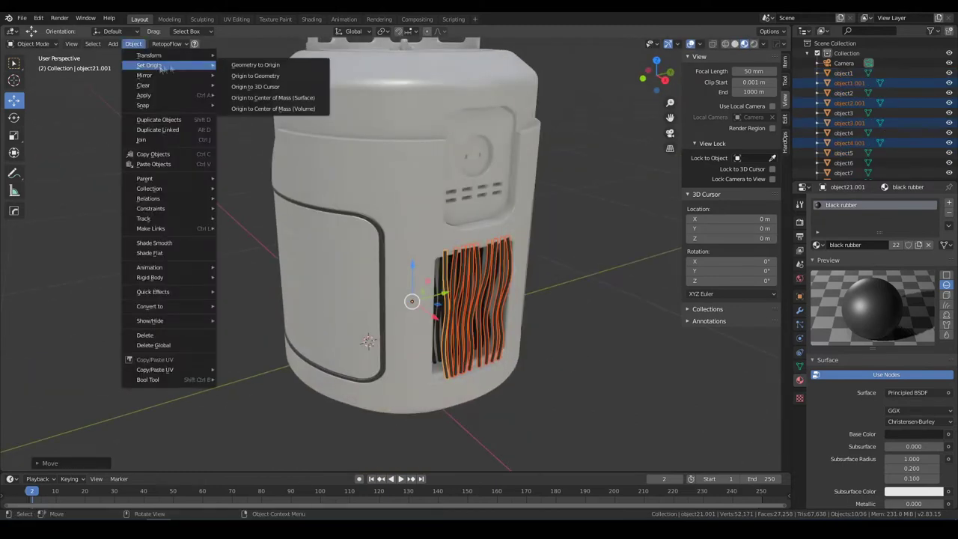
{"action": "left_click", "coordinate": [255, 76]}
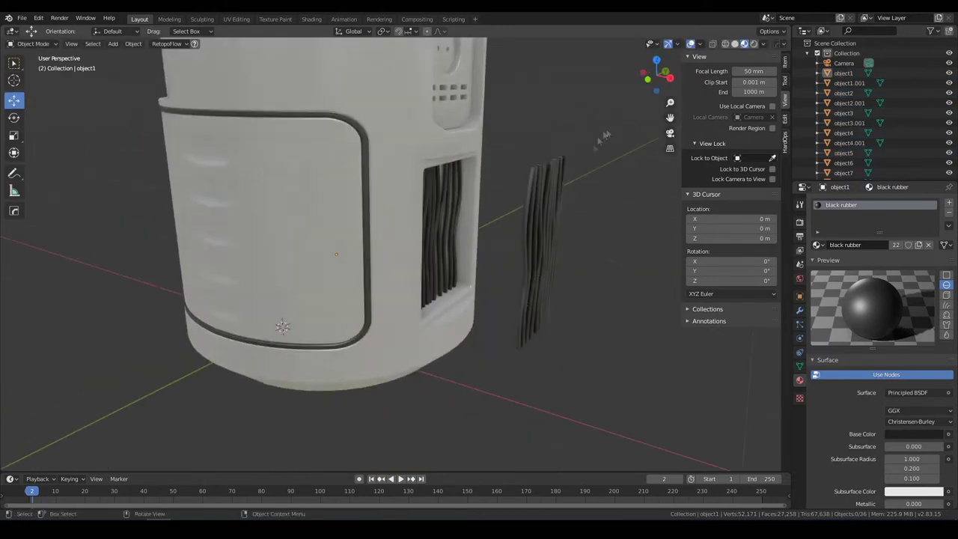
- Move the duplicated wire group back into the vent housing
{"action": "left_click", "coordinate": [524, 303]}
{"action": "left_click_drag", "start_coordinate": [558, 327], "coordinate": [474, 286]}
{"action": "key", "text": "KP_Decimal"}
{"action": "middle_click_drag", "start_coordinate": [474, 286], "coordinate": [617, 412]}
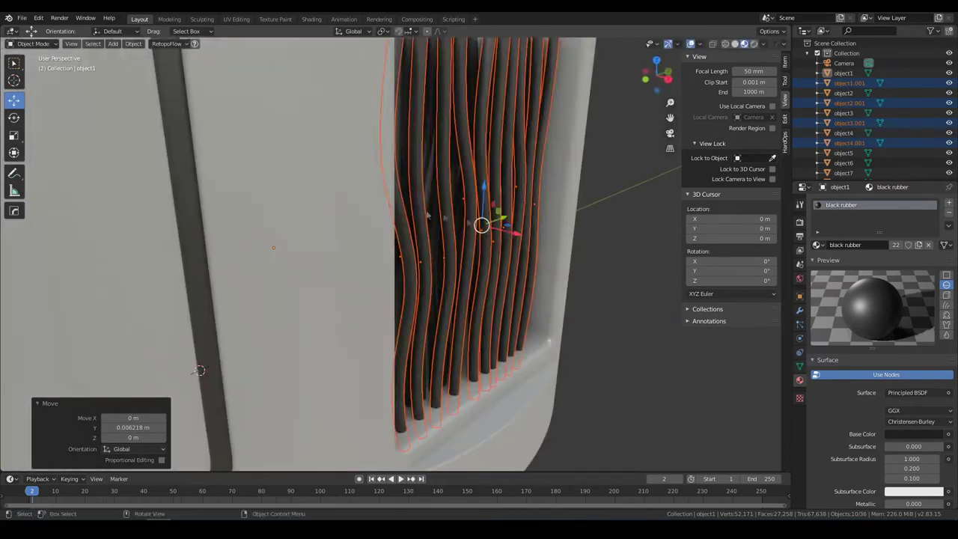
{"action": "key", "text": "alt+a"}
{"action": "scroll", "coordinate": [548, 388], "scroll_direction": "down", "scroll_amount": 5}
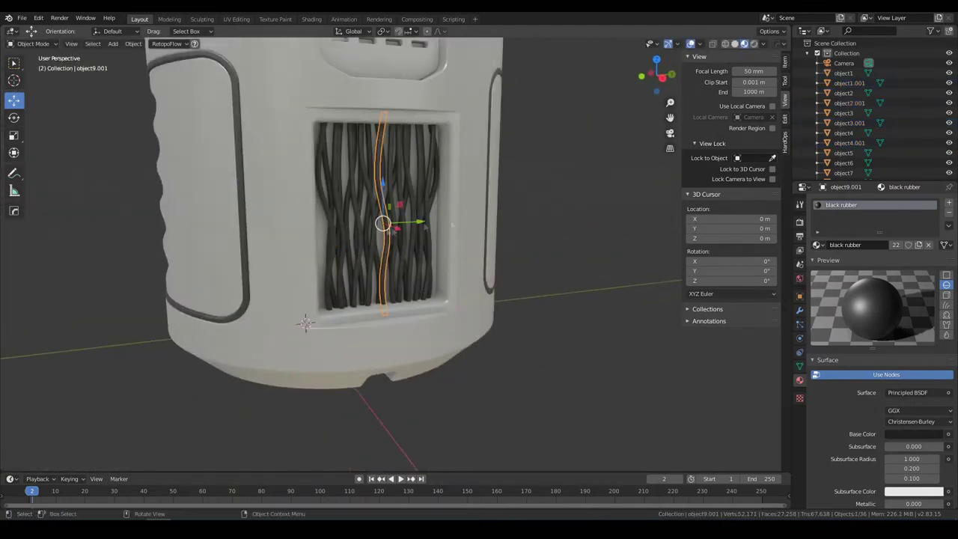
- Colour three vent wires with red, green and orange rubber materials
{"action": "left_click", "coordinate": [914, 434]}
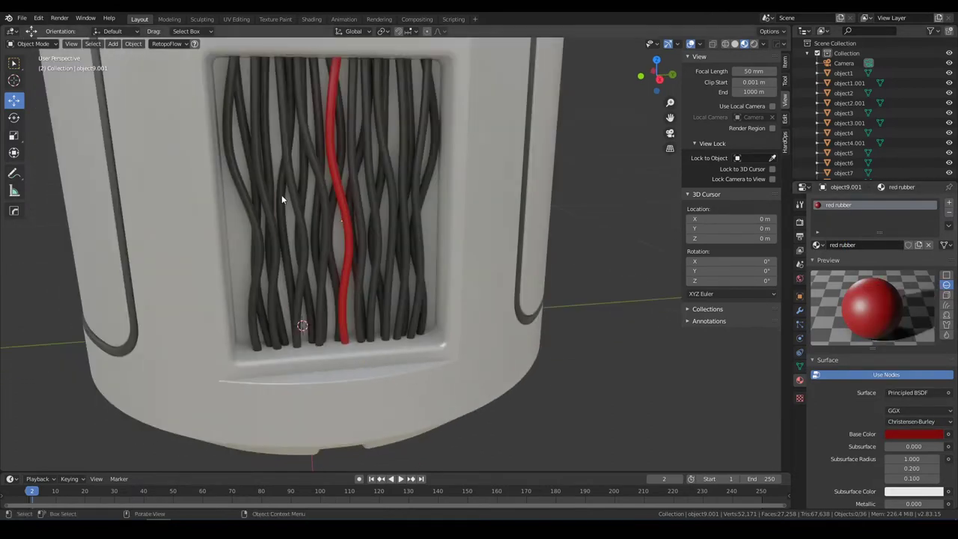
{"action": "left_click", "coordinate": [283, 199]}
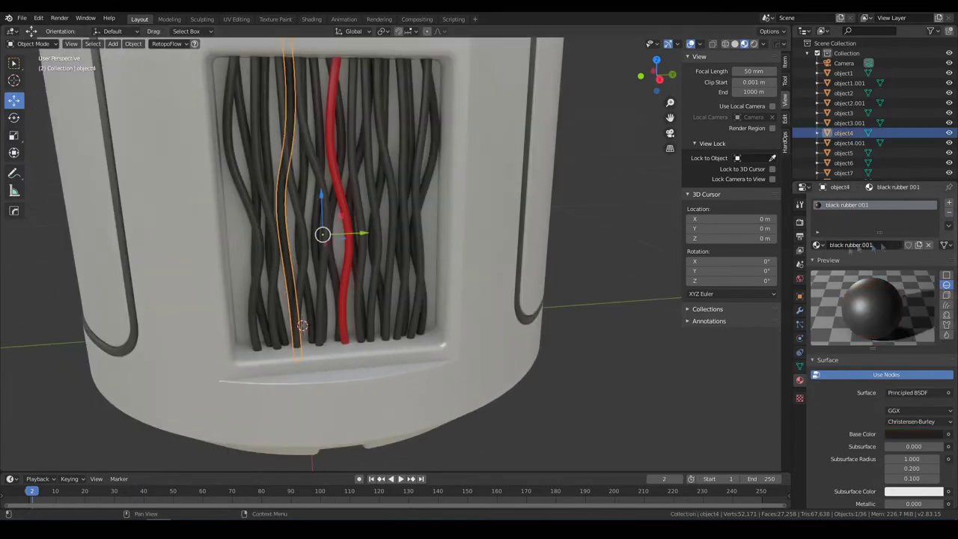
{"action": "left_click", "coordinate": [913, 434]}
{"action": "left_click", "coordinate": [449, 218]}
{"action": "type", "text": "oran"}
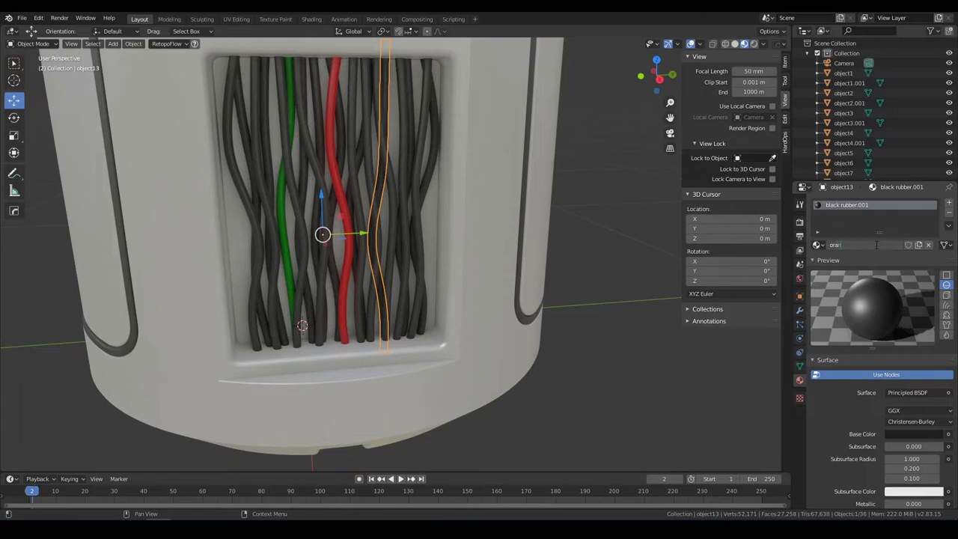
{"action": "left_click", "coordinate": [912, 434]}
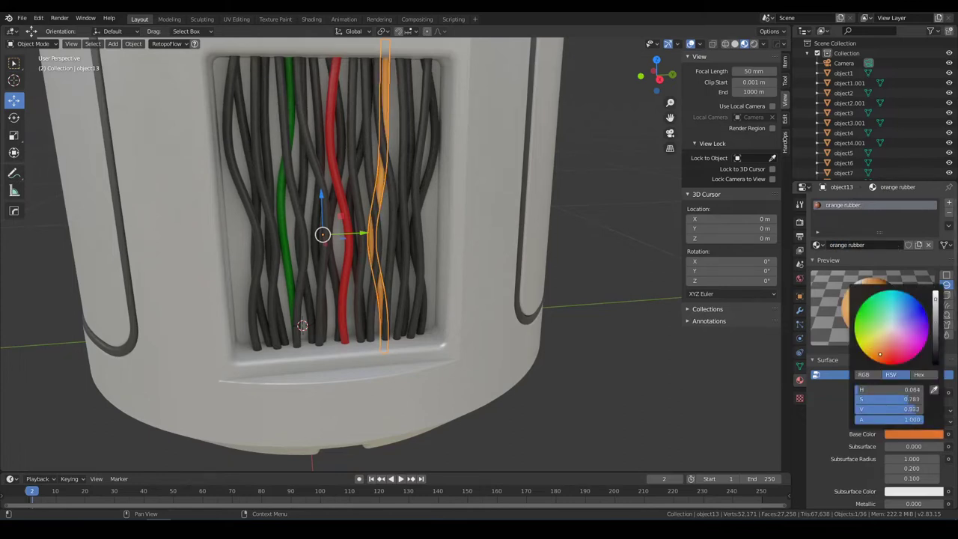
{"action": "scroll", "coordinate": [321, 247], "scroll_direction": "down", "scroll_amount": 5}
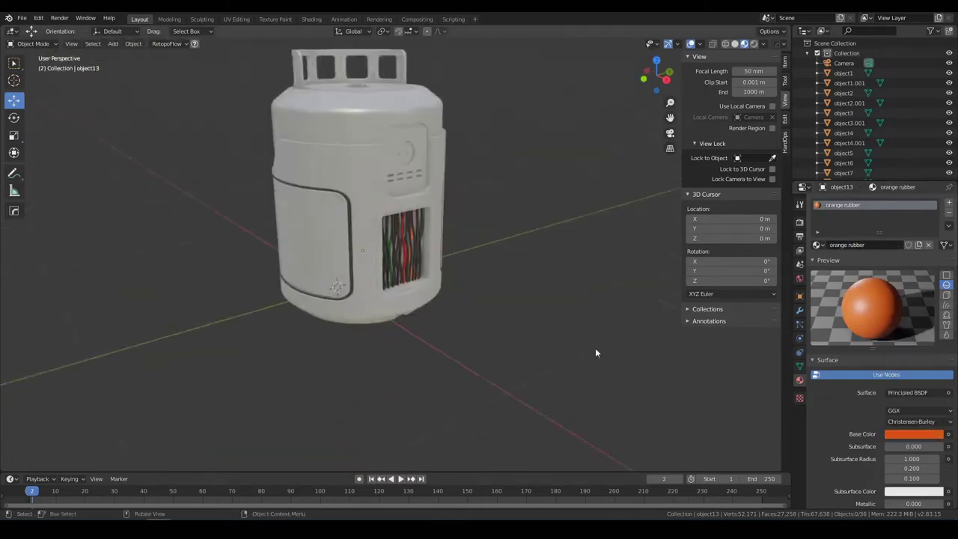
{"action": "middle_click_drag", "start_coordinate": [595, 347], "coordinate": [723, 355]}
- Inset the side window's panel face and assign it a new glass material slot
{"action": "left_click", "coordinate": [374, 299]}
{"action": "scroll", "coordinate": [449, 261], "scroll_direction": "up", "scroll_amount": 3}
{"action": "left_click", "coordinate": [452, 199]}
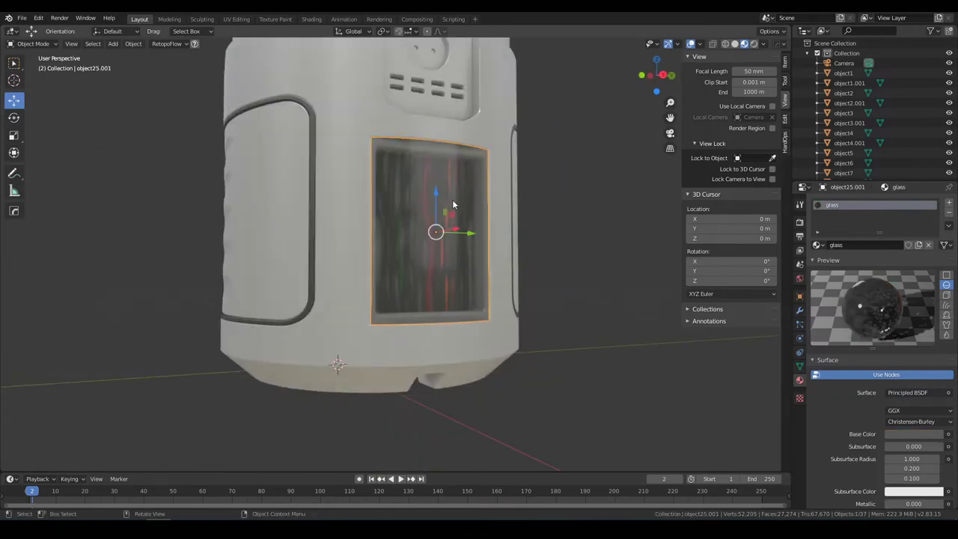
{"action": "key", "text": "Tab"}
{"action": "scroll", "coordinate": [484, 216], "scroll_direction": "up", "scroll_amount": 2}
{"action": "scroll", "coordinate": [274, 128], "scroll_direction": "down", "scroll_amount": 2}
{"action": "scroll", "coordinate": [337, 196], "scroll_direction": "up", "scroll_amount": 4}
{"action": "left_click", "coordinate": [337, 197]}
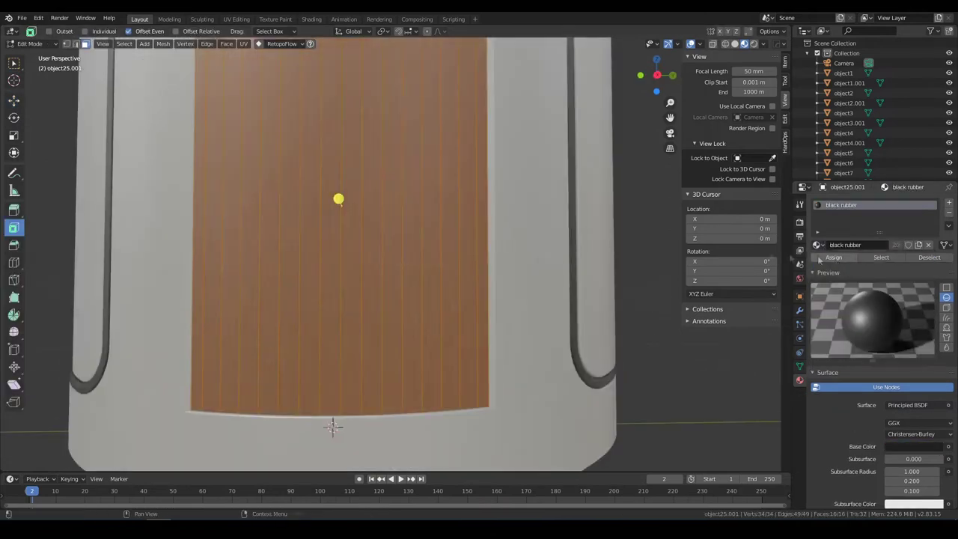
{"action": "left_click", "coordinate": [341, 207]}
{"action": "left_click", "coordinate": [949, 202]}
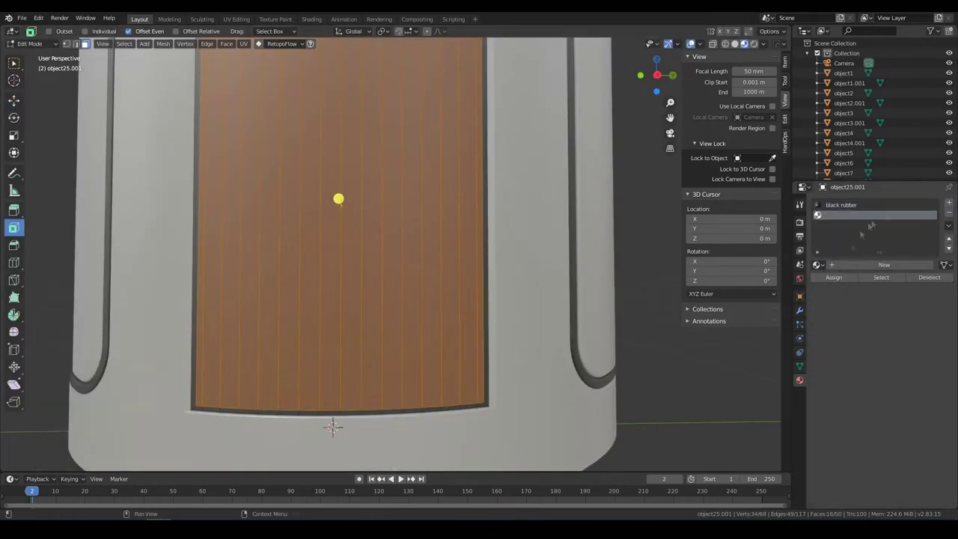
{"action": "left_click", "coordinate": [833, 276]}
{"action": "scroll", "coordinate": [620, 381], "scroll_direction": "down", "scroll_amount": 3}
{"action": "key", "text": "Tab"}
- Select a part in the lid's central socket and darken its metal base colour
{"action": "scroll", "coordinate": [387, 225], "scroll_direction": "down", "scroll_amount": 3}
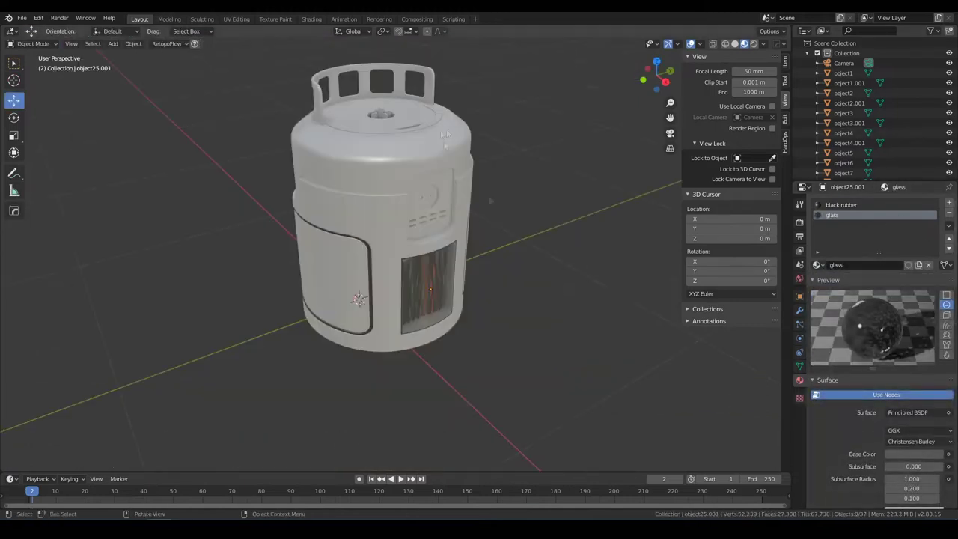
{"action": "middle_click_drag", "start_coordinate": [387, 225], "coordinate": [492, 221]}
{"action": "scroll", "coordinate": [492, 221], "scroll_direction": "up", "scroll_amount": 5}
{"action": "left_click", "coordinate": [567, 334]}
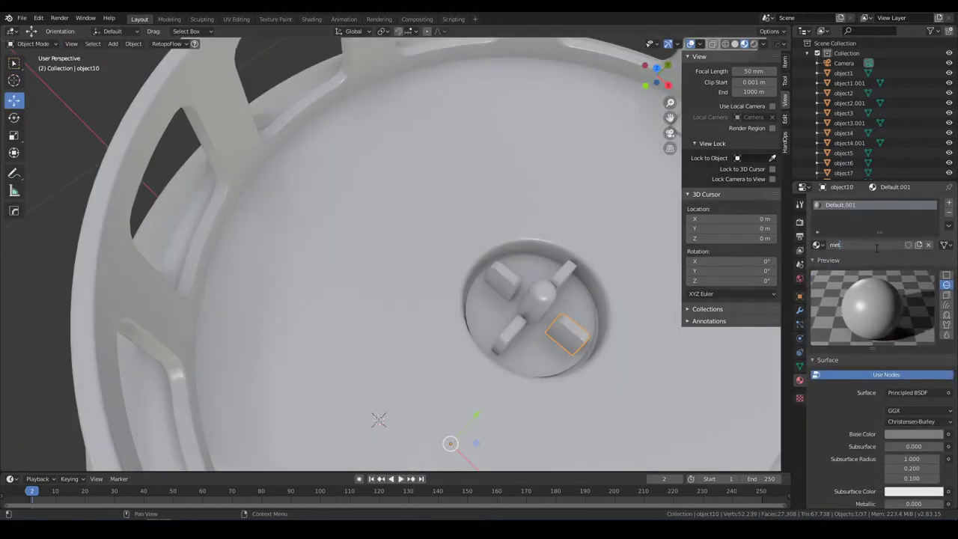
{"action": "left_click", "coordinate": [916, 437]}
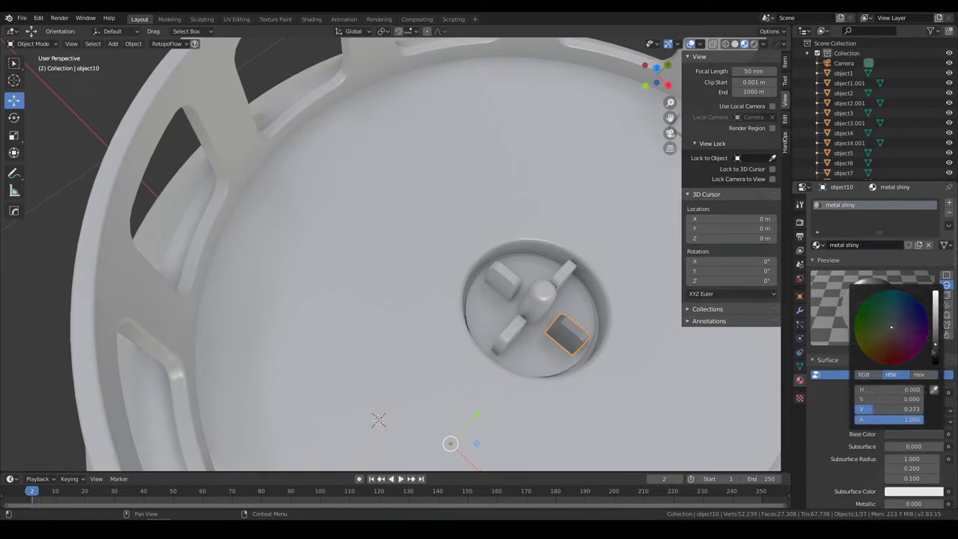
{"action": "left_click_drag", "start_coordinate": [941, 314], "coordinate": [940, 389]}
{"action": "scroll", "coordinate": [913, 419], "scroll_direction": "down", "scroll_amount": 2}
{"action": "left_click_drag", "start_coordinate": [913, 423], "coordinate": [913, 436]}
{"action": "left_click_drag", "start_coordinate": [913, 461], "coordinate": [891, 461]}
{"action": "left_click", "coordinate": [913, 354]}
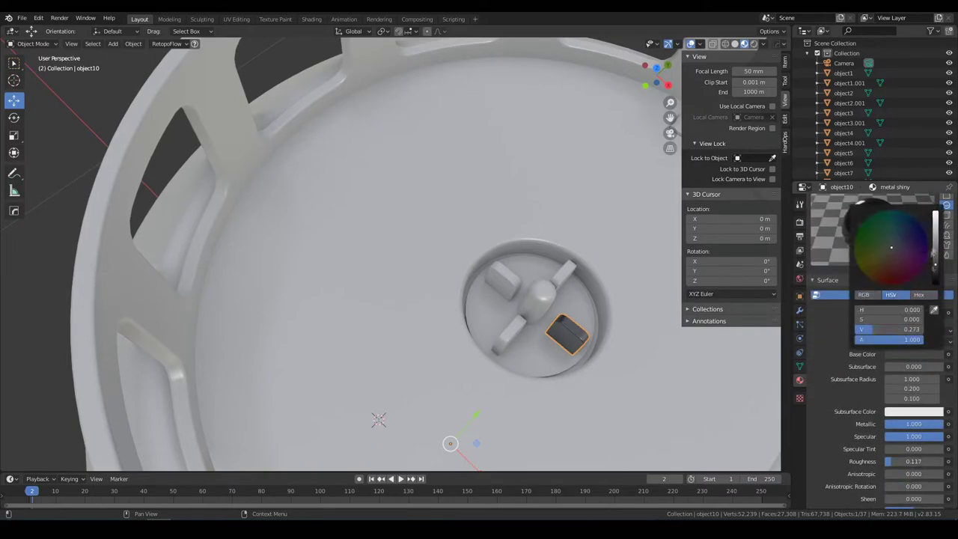
- Give the socket parts metal shiny, copying the material to all selected parts
{"action": "scroll", "coordinate": [432, 212], "scroll_direction": "up", "scroll_amount": 5}
{"action": "middle_click_drag", "start_coordinate": [419, 247], "coordinate": [432, 213]}
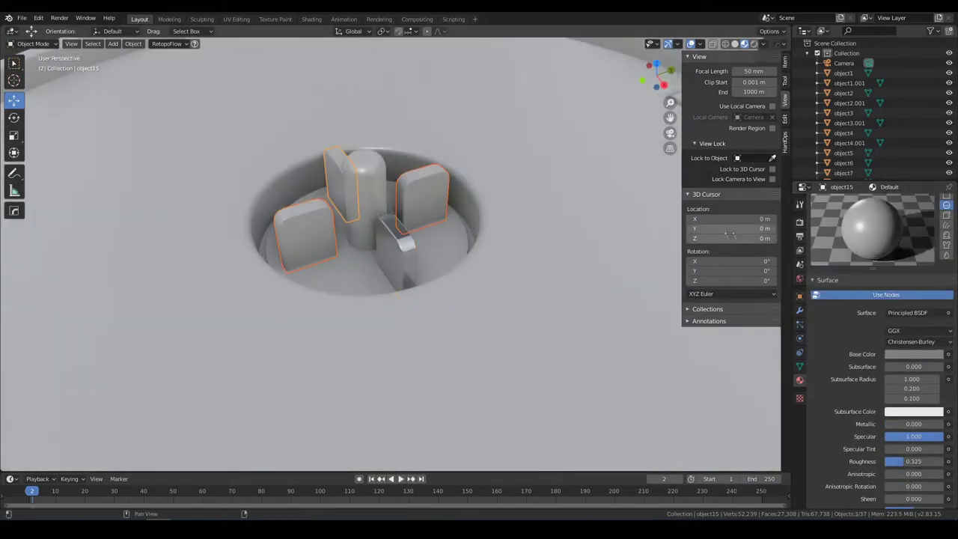
{"action": "scroll", "coordinate": [875, 300], "scroll_direction": "up", "scroll_amount": 3}
{"action": "left_click", "coordinate": [817, 245]}
{"action": "left_click", "coordinate": [853, 309]}
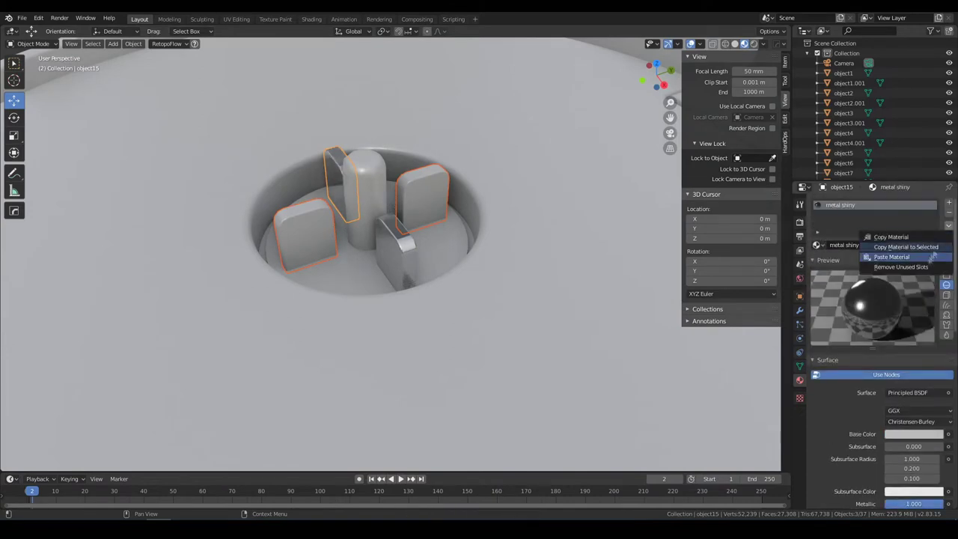
{"action": "left_click", "coordinate": [906, 246]}
- Assign black rubber to the central cylinder post
{"action": "scroll", "coordinate": [478, 145], "scroll_direction": "down", "scroll_amount": 4}
{"action": "scroll", "coordinate": [357, 213], "scroll_direction": "up", "scroll_amount": 4}
{"action": "mouse_move", "coordinate": [478, 145]}
{"action": "middle_mouse_down"}
{"action": "mouse_move", "coordinate": [358, 213]}
{"action": "mouse_move", "coordinate": [349, 171]}
{"action": "middle_mouse_up"}
{"action": "left_click", "coordinate": [358, 212]}
{"action": "key", "text": "Tab"}
{"action": "left_click", "coordinate": [817, 245]}
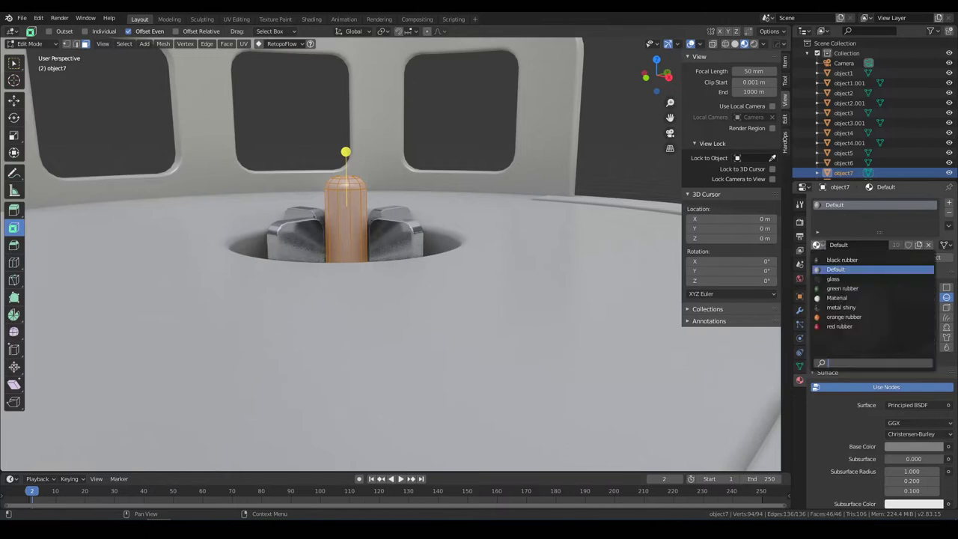
{"action": "left_click", "coordinate": [860, 280]}
- Give the cylinder's cap and ring a new metal shiny material slot
{"action": "middle_click_drag", "start_coordinate": [410, 191], "coordinate": [467, 181]}
{"action": "middle_click_drag", "start_coordinate": [307, 142], "coordinate": [337, 70]}
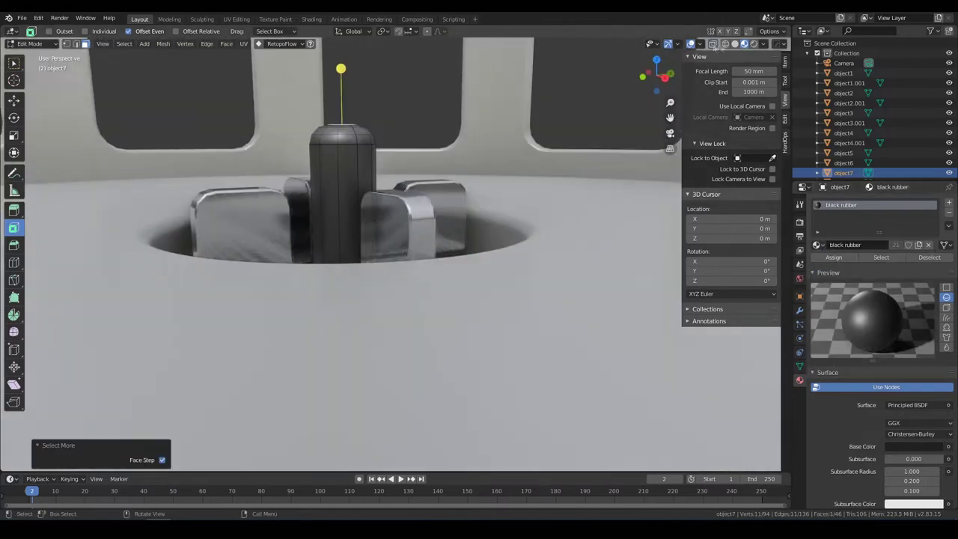
{"action": "key", "text": "l"}
{"action": "scroll", "coordinate": [321, 214], "scroll_direction": "up", "scroll_amount": 2}
{"action": "left_click", "coordinate": [124, 44]}
{"action": "left_click", "coordinate": [142, 75]}
{"action": "left_click", "coordinate": [949, 202]}
{"action": "left_click", "coordinate": [817, 265]}
{"action": "left_click", "coordinate": [845, 314]}
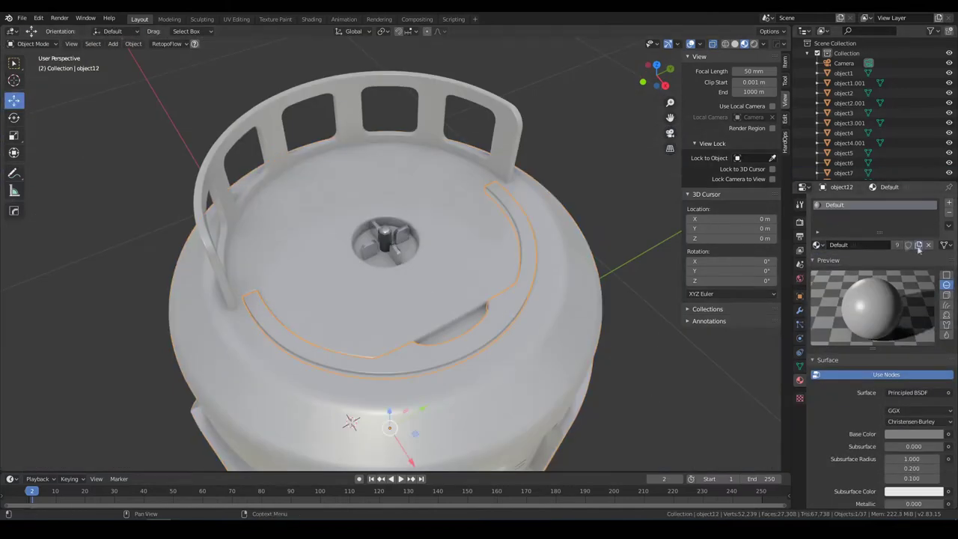
- Tint the decorative plastic lid ring orange through its base colour
{"action": "left_click", "coordinate": [912, 437]}
{"action": "left_click_drag", "start_coordinate": [881, 335], "coordinate": [871, 346]}
{"action": "left_click_drag", "start_coordinate": [934, 316], "coordinate": [935, 344]}
{"action": "left_click_drag", "start_coordinate": [871, 346], "coordinate": [862, 345]}
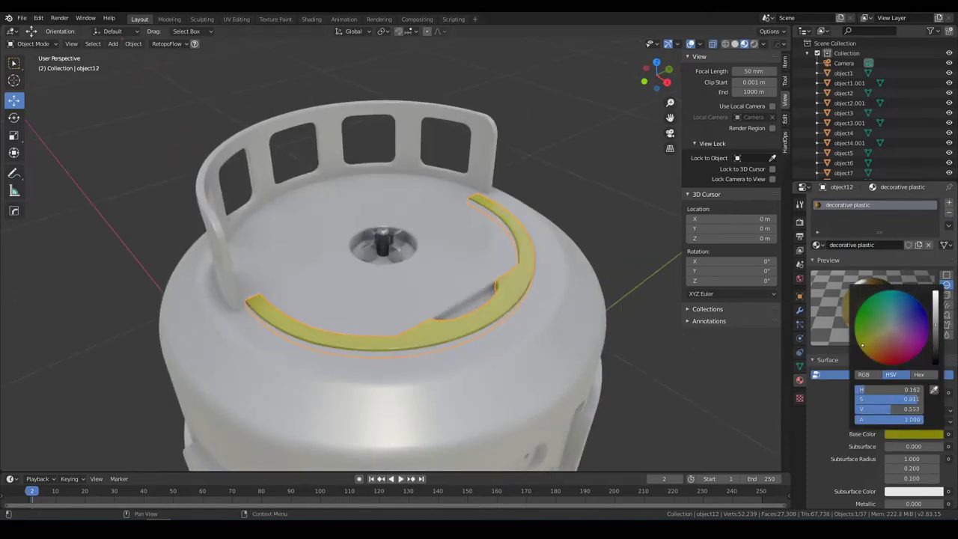
- Select the side door panel and change its colour to red
{"action": "scroll", "coordinate": [953, 338], "scroll_direction": "up", "scroll_amount": 3}
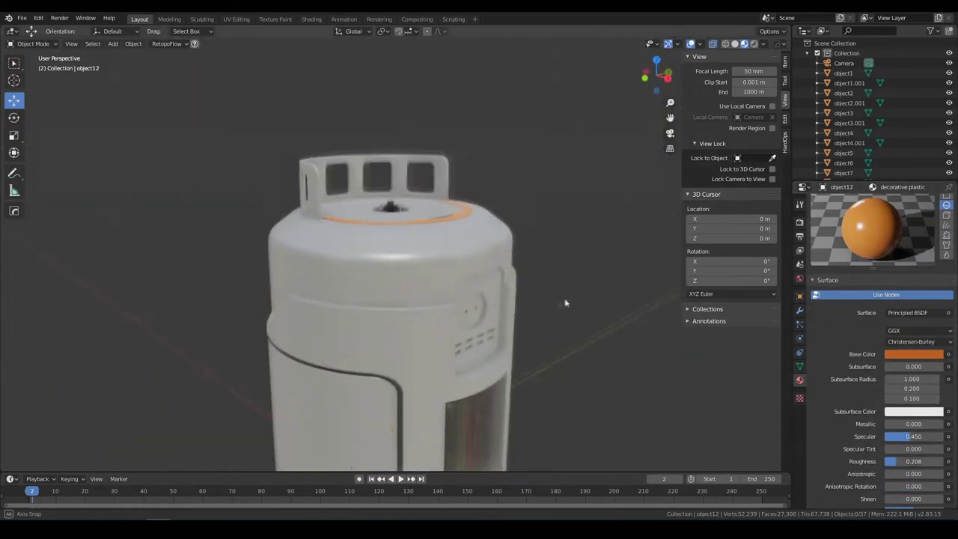
{"action": "left_click", "coordinate": [366, 301]}
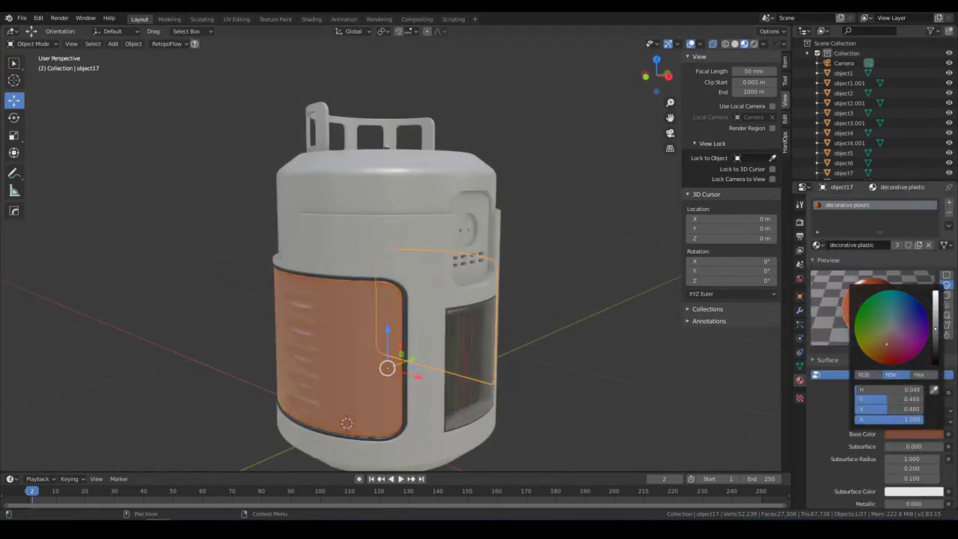
{"action": "mouse_move", "coordinate": [331, 337]}
{"action": "middle_mouse_down"}
{"action": "mouse_move", "coordinate": [414, 347]}
{"action": "mouse_move", "coordinate": [471, 277]}
{"action": "middle_mouse_up"}
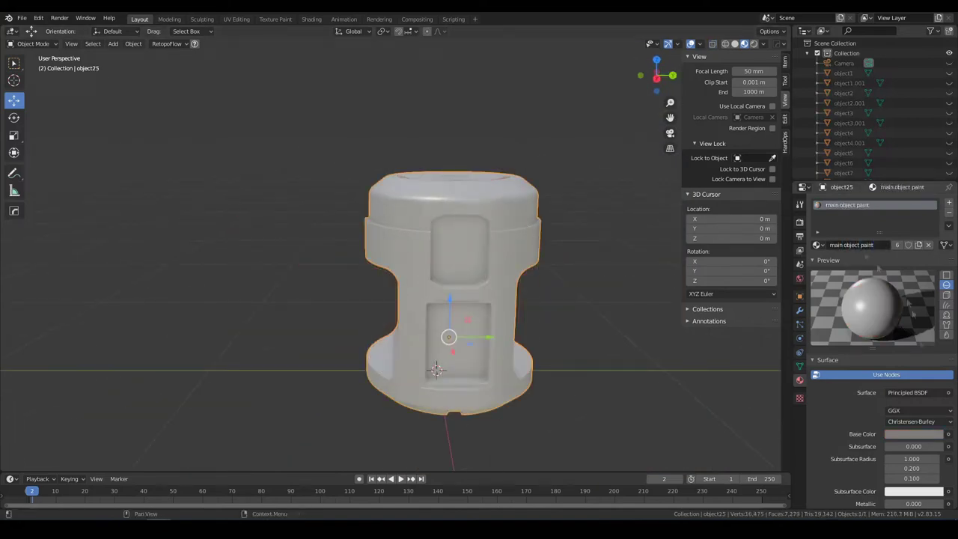
- Make the object dark grey and change the rounded side panel's base colour
{"action": "left_click", "coordinate": [913, 433]}
{"action": "scroll", "coordinate": [875, 374], "scroll_direction": "down", "scroll_amount": 3}
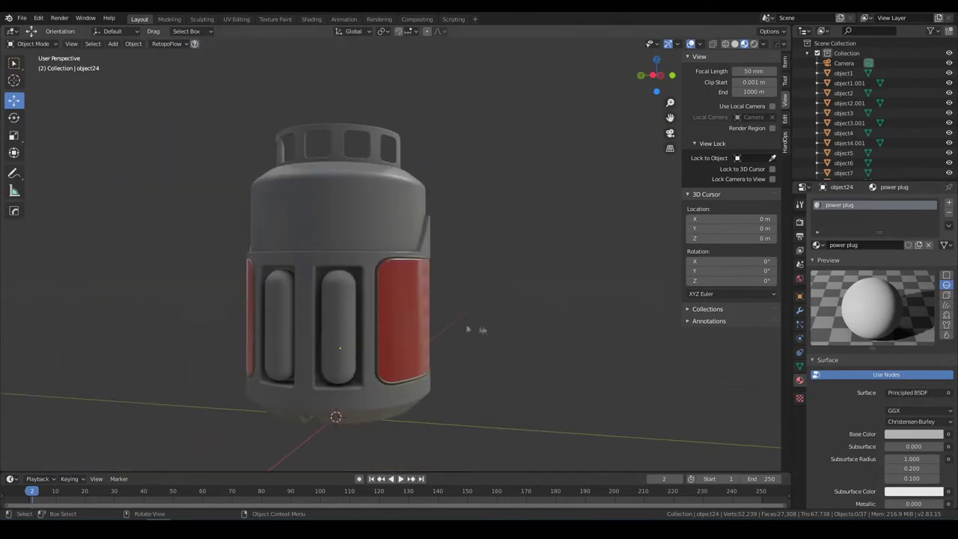
{"action": "left_click", "coordinate": [843, 152]}
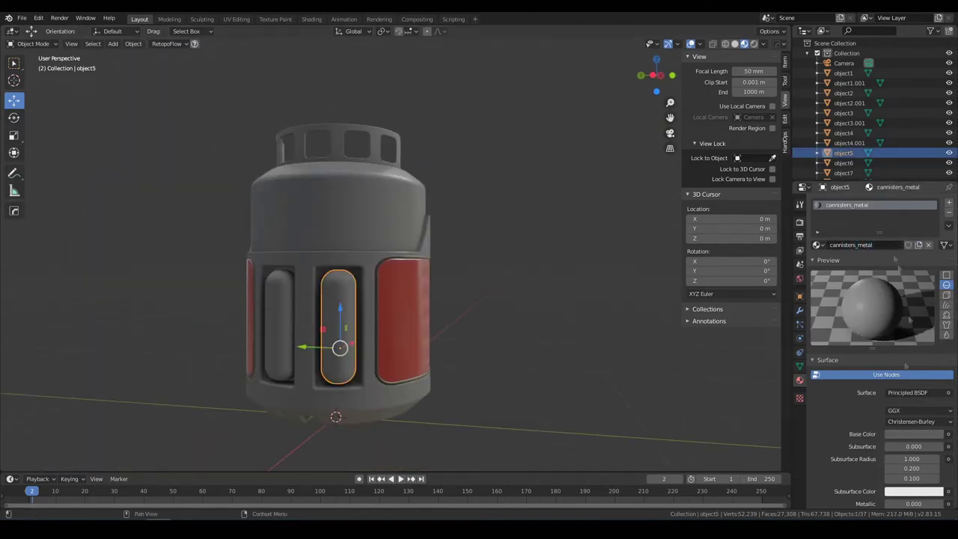
{"action": "left_click", "coordinate": [914, 433]}
{"action": "scroll", "coordinate": [897, 436], "scroll_direction": "down", "scroll_amount": 3}
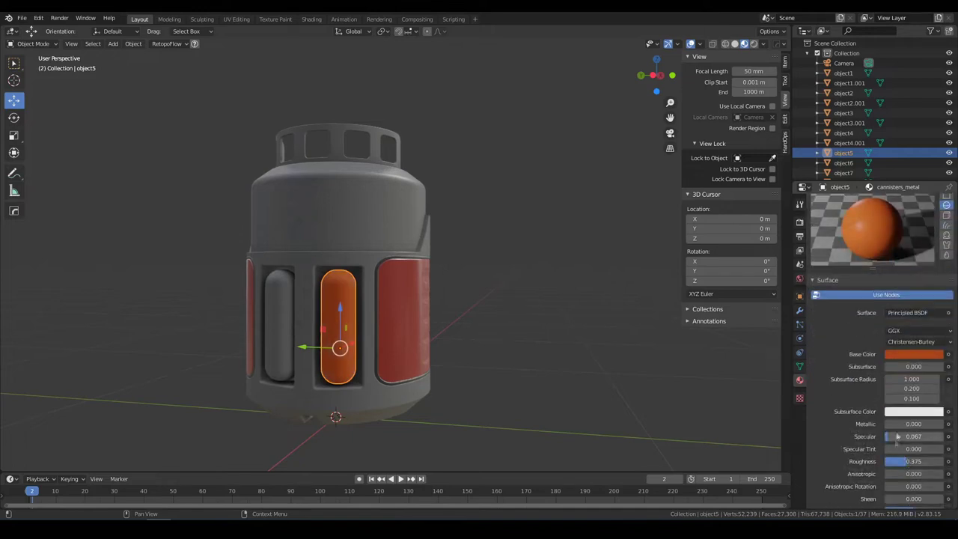
- Assign the cannisters_metal material to the next pill-shaped slot insert
{"action": "left_click", "coordinate": [843, 163]}
{"action": "left_click", "coordinate": [817, 245]}
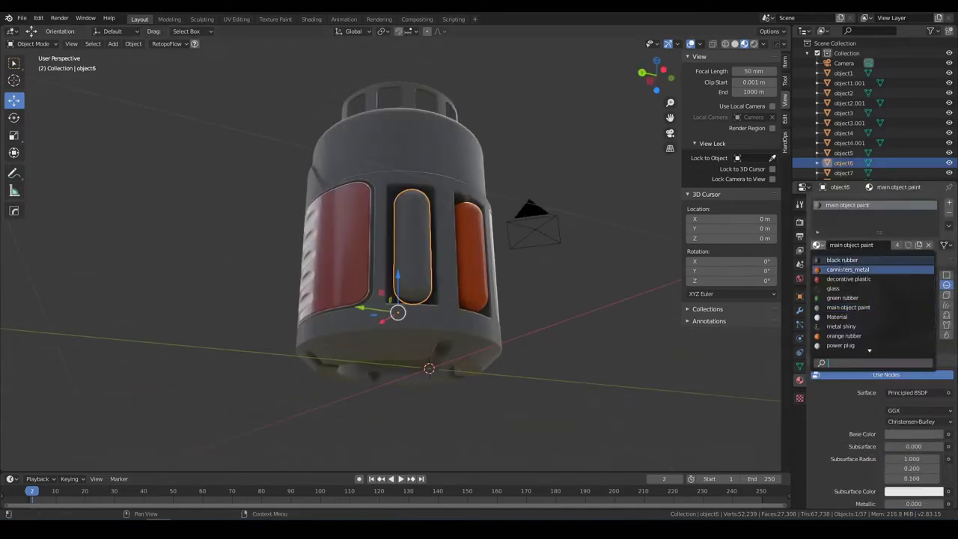
{"action": "left_click", "coordinate": [845, 262]}
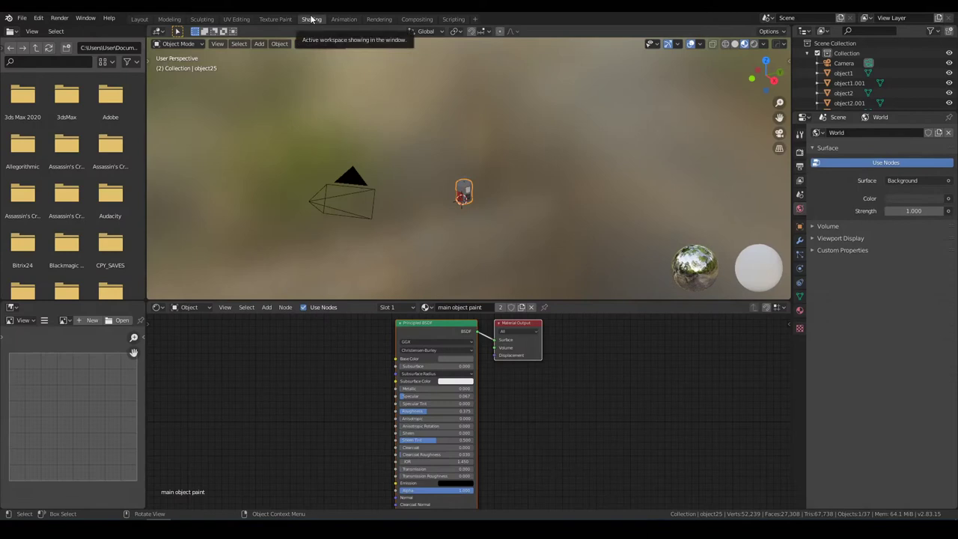
- Add a Noise Texture node and link its Color to the paint's Roughness
{"action": "left_click_drag", "start_coordinate": [538, 300], "coordinate": [552, 275]}
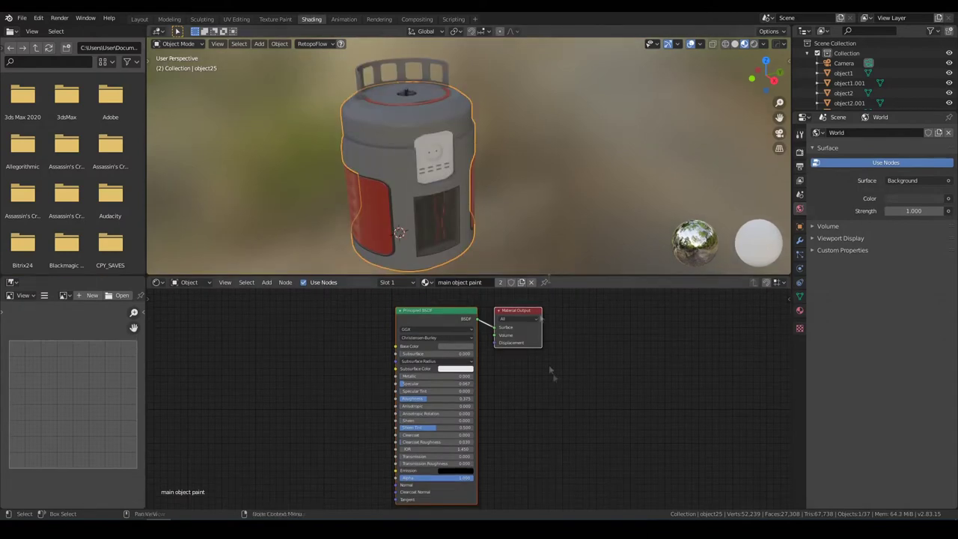
{"action": "scroll", "coordinate": [379, 381], "scroll_direction": "up", "scroll_amount": 3}
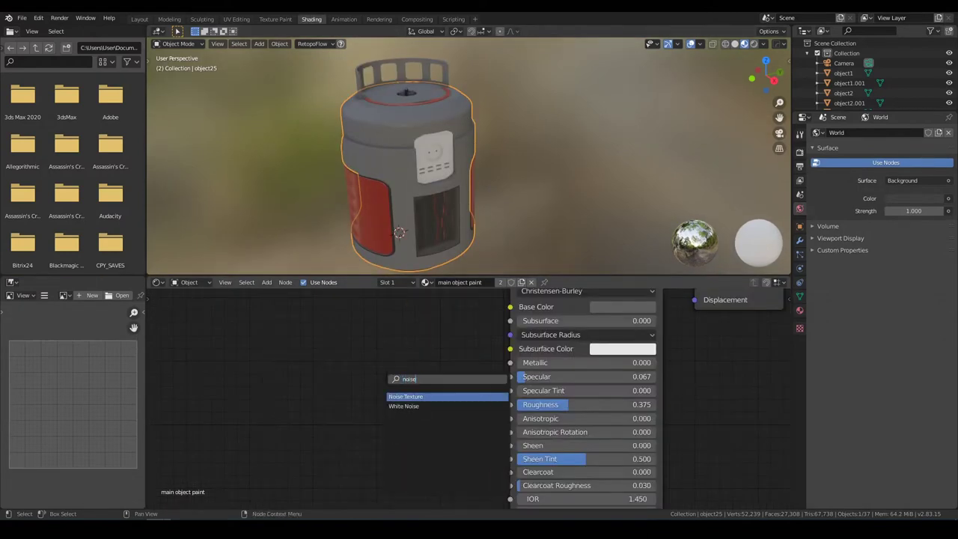
{"action": "key", "text": "Return"}
{"action": "left_click", "coordinate": [408, 357]}
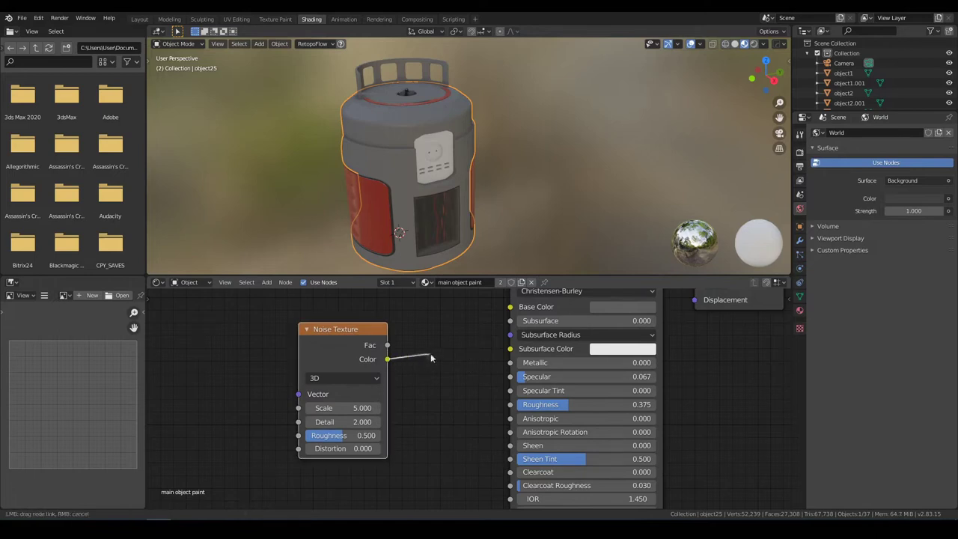
{"action": "left_click_drag", "start_coordinate": [431, 358], "coordinate": [509, 404]}
{"action": "scroll", "coordinate": [464, 398], "scroll_direction": "up", "scroll_amount": 1}
{"action": "scroll", "coordinate": [434, 142], "scroll_direction": "up", "scroll_amount": 5}
{"action": "middle_click_drag", "start_coordinate": [434, 143], "coordinate": [419, 224]}
- Insert a ColorRamp between noise and Roughness, white stop at about 0.533
{"action": "key", "text": "shift+a"}
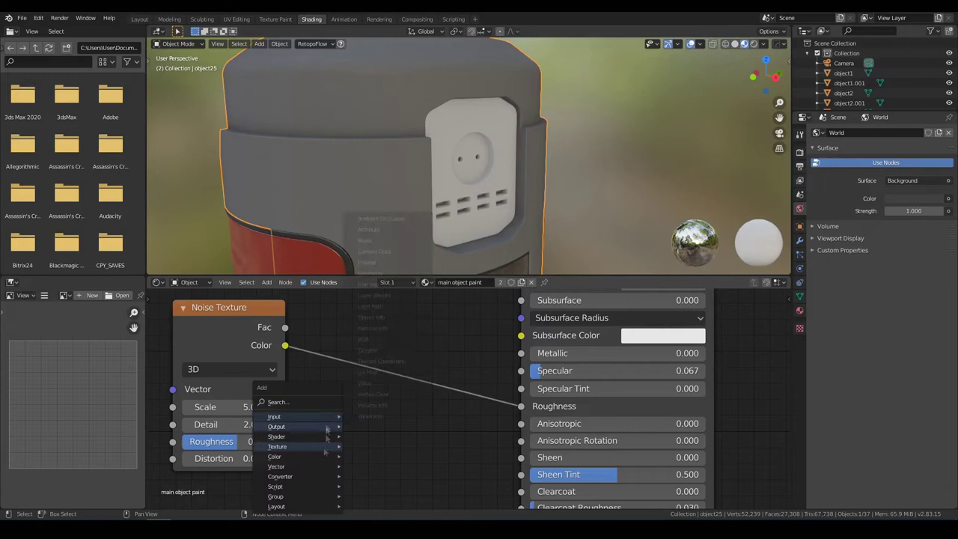
{"action": "left_click", "coordinate": [352, 422]}
{"action": "left_click", "coordinate": [473, 408]}
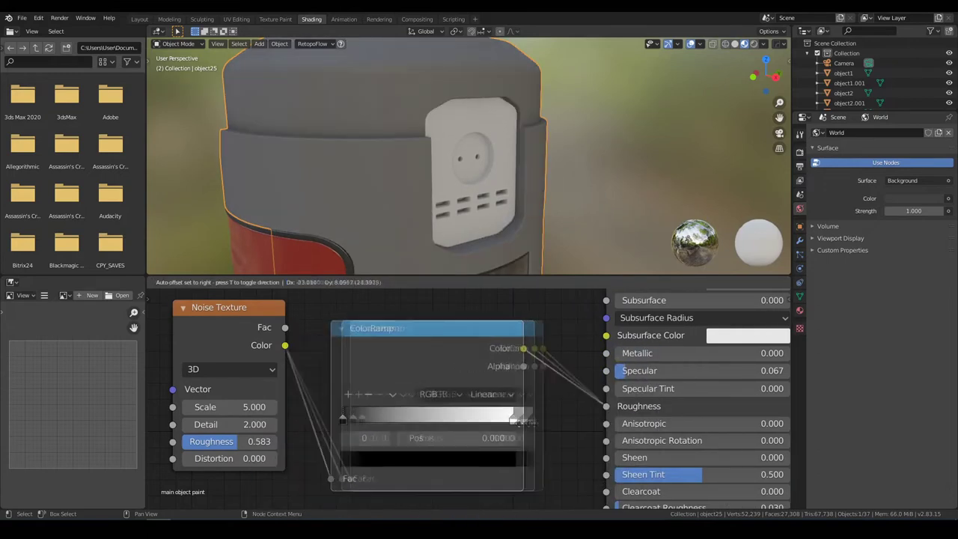
{"action": "left_click", "coordinate": [481, 406]}
{"action": "left_click_drag", "start_coordinate": [540, 418], "coordinate": [462, 416]}
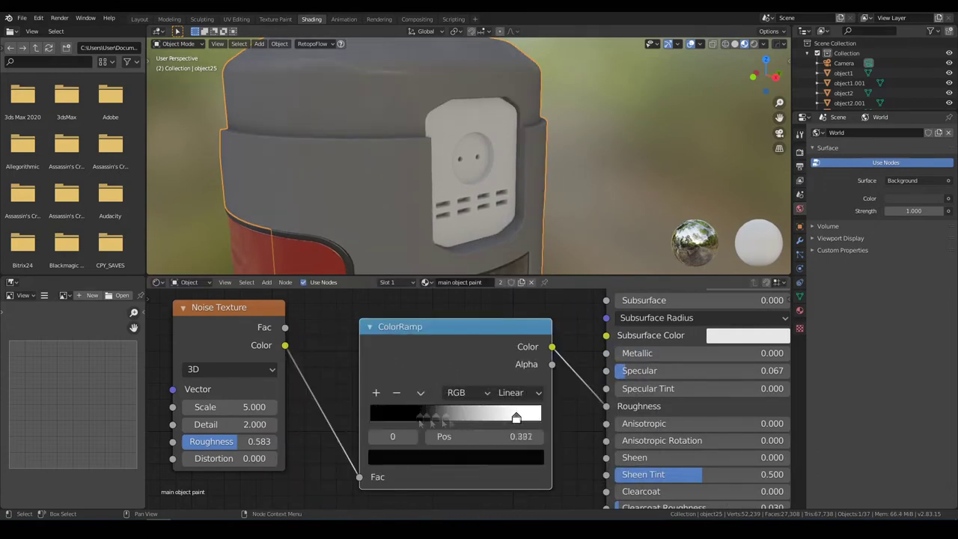
- Set the noise texture to Scale 7.4 and Detail 10.2
{"action": "middle_click_drag", "start_coordinate": [389, 172], "coordinate": [324, 153]}
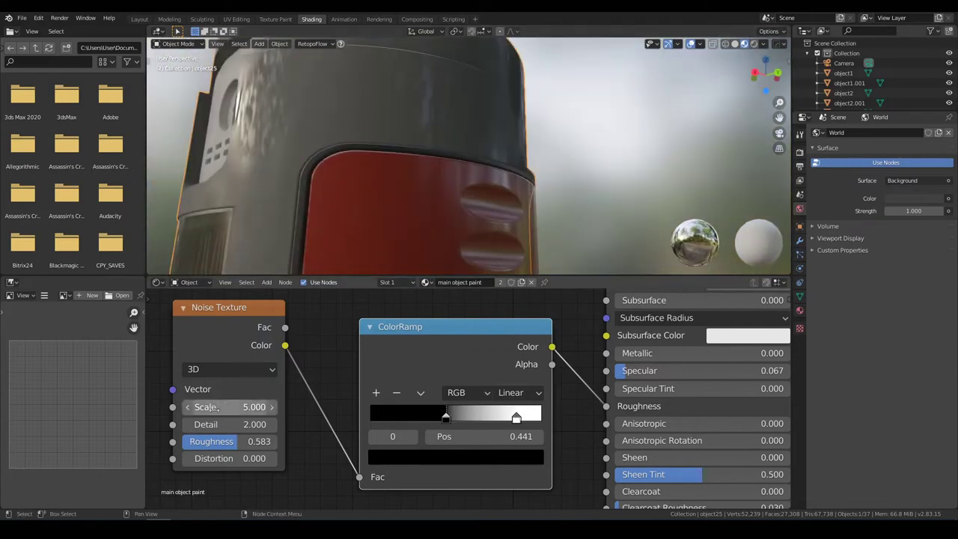
{"action": "middle_click_drag", "start_coordinate": [389, 187], "coordinate": [315, 180]}
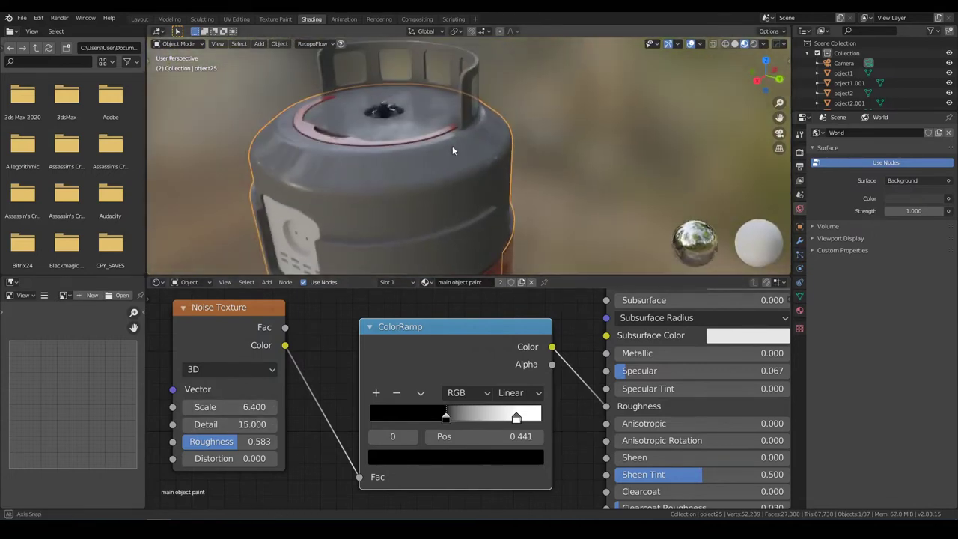
{"action": "middle_click_drag", "start_coordinate": [315, 181], "coordinate": [416, 230]}
{"action": "left_click_drag", "start_coordinate": [254, 424], "coordinate": [225, 424]}
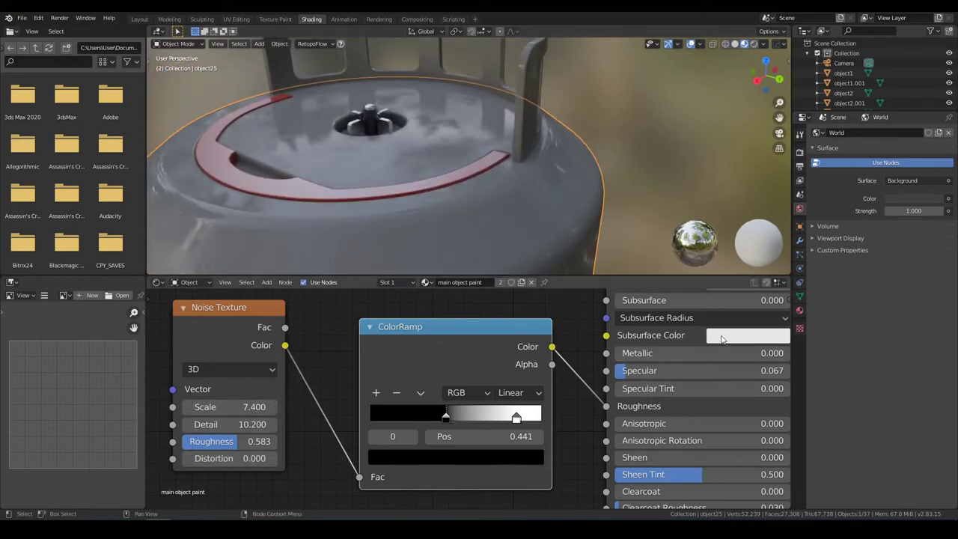
{"action": "scroll", "coordinate": [722, 339], "scroll_direction": "down", "scroll_amount": 2}
- Change the main object paint's base colour to yellow
{"action": "left_click", "coordinate": [644, 327]}
{"action": "left_click", "coordinate": [651, 202]}
{"action": "middle_click_drag", "start_coordinate": [524, 187], "coordinate": [455, 168]}
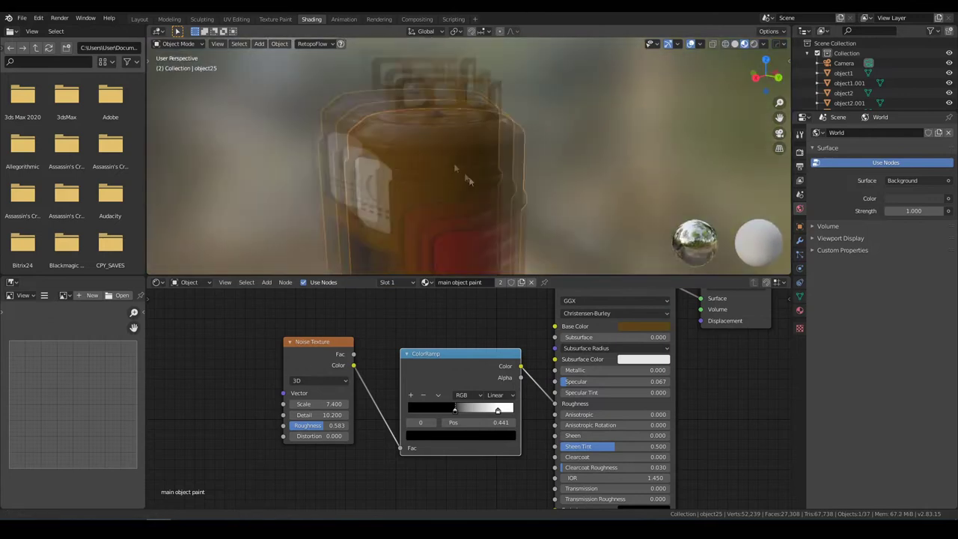
{"action": "left_click", "coordinate": [643, 326]}
{"action": "left_click_drag", "start_coordinate": [632, 224], "coordinate": [643, 236]}
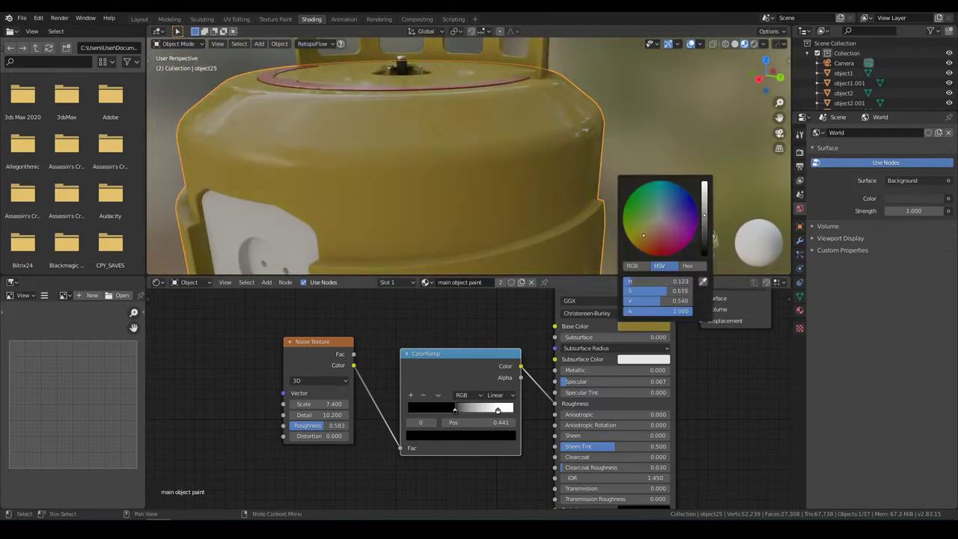
{"action": "mouse_move", "coordinate": [521, 149]}
{"action": "middle_mouse_down"}
{"action": "mouse_move", "coordinate": [422, 199]}
{"action": "mouse_move", "coordinate": [509, 190]}
{"action": "middle_mouse_up"}
- Select the red side panel and slightly lower the decorative plastic's Specular
{"action": "left_click", "coordinate": [449, 187]}
{"action": "middle_click_drag", "start_coordinate": [442, 395], "coordinate": [432, 393]}
{"action": "left_click_drag", "start_coordinate": [569, 424], "coordinate": [560, 424]}
- Bump decorative plastic via Magic Texture, ColorRamp (stop 0.858) and Bump; darken main paint
{"action": "key", "text": "shift+a"}
{"action": "key", "text": "Return"}
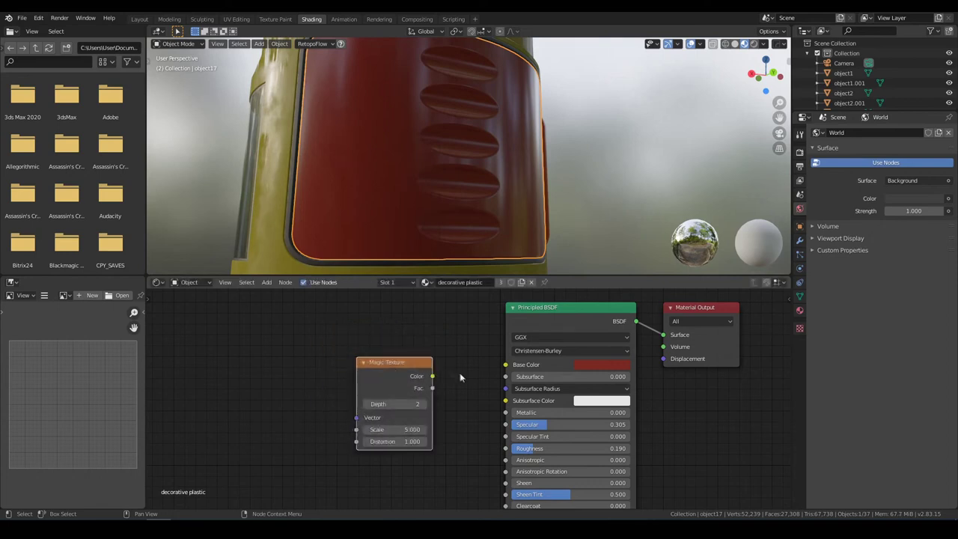
{"action": "left_click", "coordinate": [446, 329]}
{"action": "left_click_drag", "start_coordinate": [443, 339], "coordinate": [510, 406]}
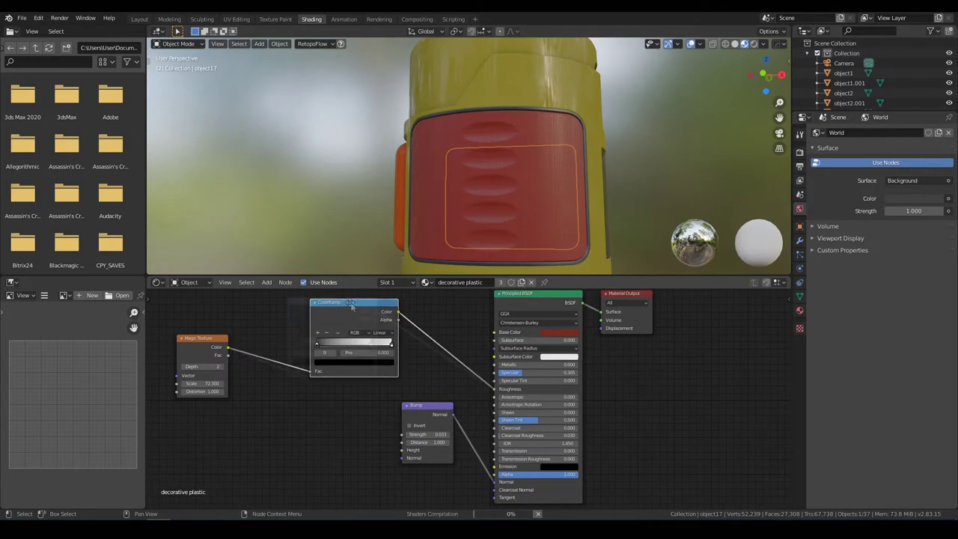
{"action": "mouse_move", "coordinate": [356, 312]}
{"action": "left_mouse_down"}
{"action": "mouse_move", "coordinate": [390, 381]}
{"action": "mouse_move", "coordinate": [402, 450]}
{"action": "left_mouse_up"}
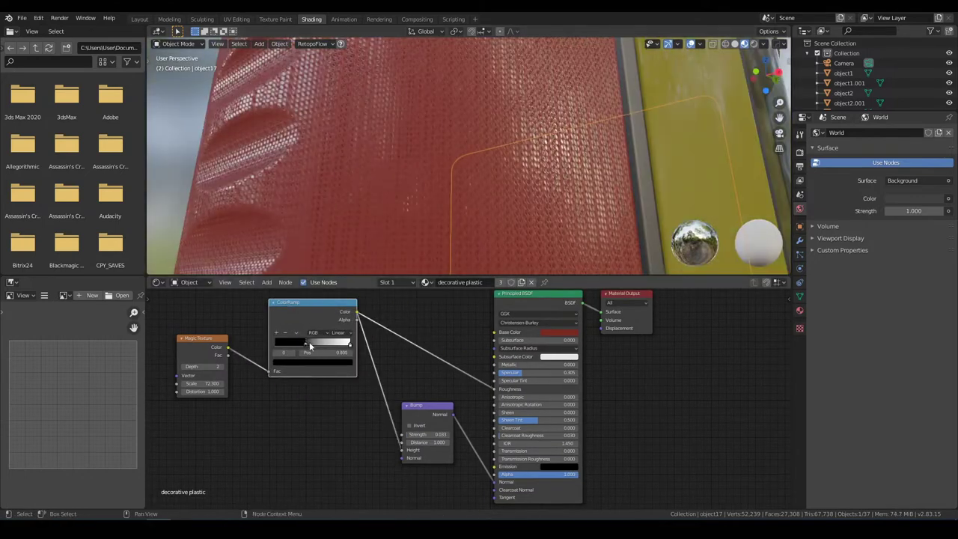
{"action": "left_click_drag", "start_coordinate": [309, 341], "coordinate": [305, 345]}
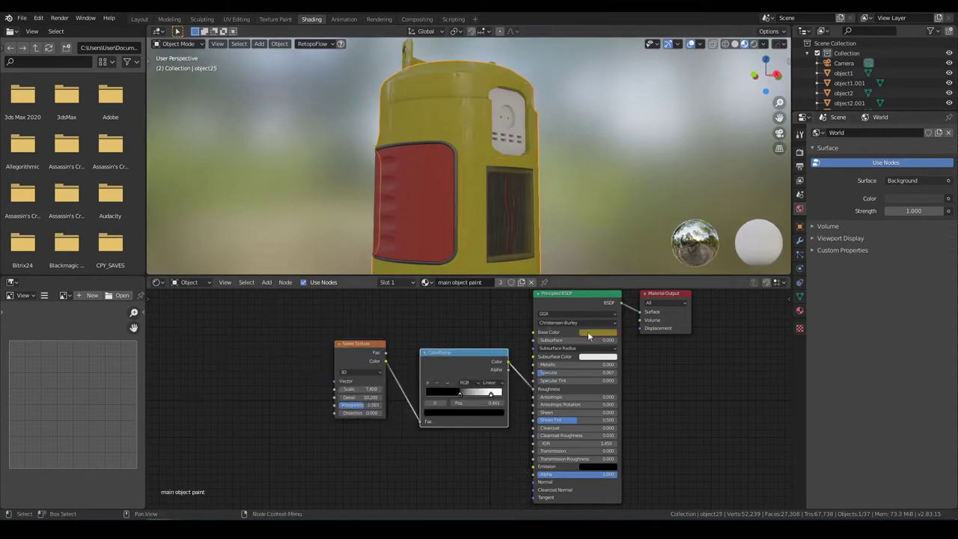
{"action": "left_click", "coordinate": [588, 332]}
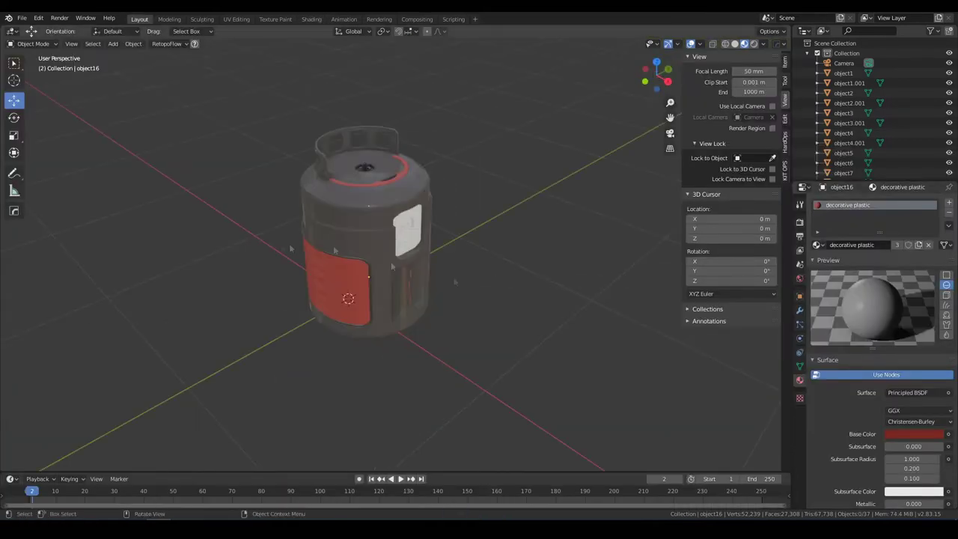
- Add a plane and scale it up into a large floor
{"action": "key", "text": "shift+a"}
{"action": "left_click", "coordinate": [508, 248]}
{"action": "key", "text": "s"}
{"action": "left_click", "coordinate": [501, 166]}
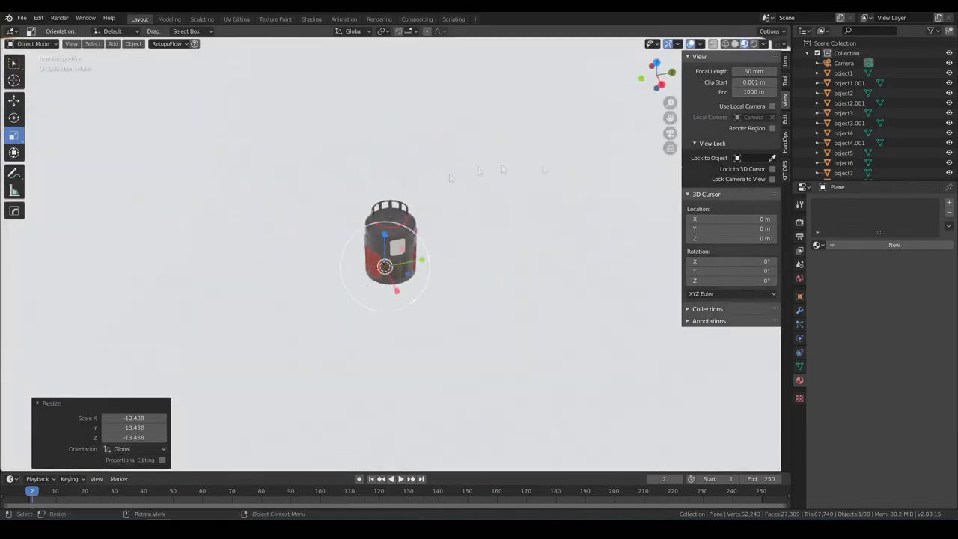
- Extrude the plane's back edge and raise it vertically into a back wall
{"action": "key", "text": "Tab"}
{"action": "scroll", "coordinate": [119, 194], "scroll_direction": "down", "scroll_amount": 3}
{"action": "key", "text": "e"}
{"action": "key", "text": "Escape"}
{"action": "key", "text": "g"}
{"action": "key", "text": "z"}
{"action": "key", "text": "Return"}
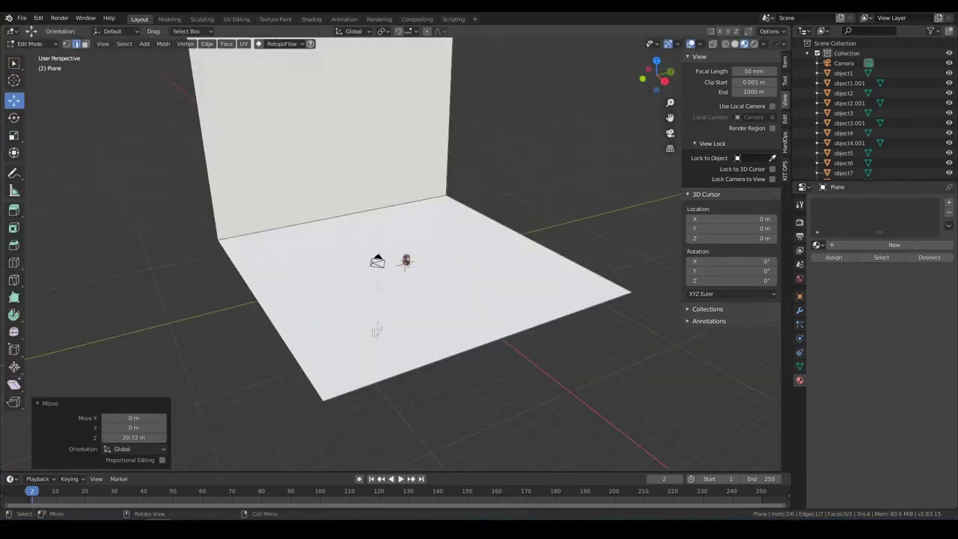
- Apply the plane's scale and add a Bevel modifier to curve the corner
{"action": "key", "text": "Tab"}
{"action": "key", "text": "ctrl+a"}
{"action": "left_click", "coordinate": [799, 310]}
{"action": "left_click", "coordinate": [883, 202]}
{"action": "left_click", "coordinate": [741, 229]}
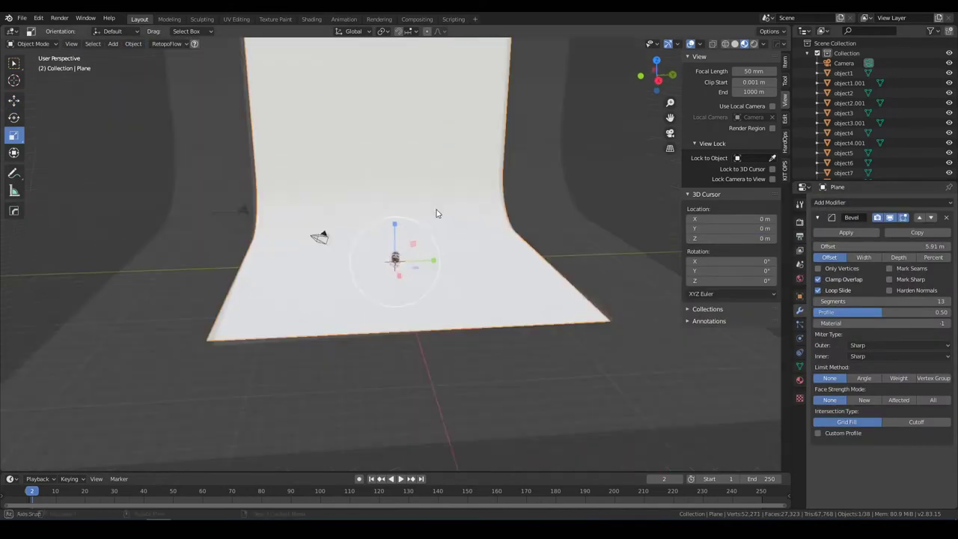
- Add two area lights and stretch one along X into a wide panel light
{"action": "key", "text": "KP_1"}
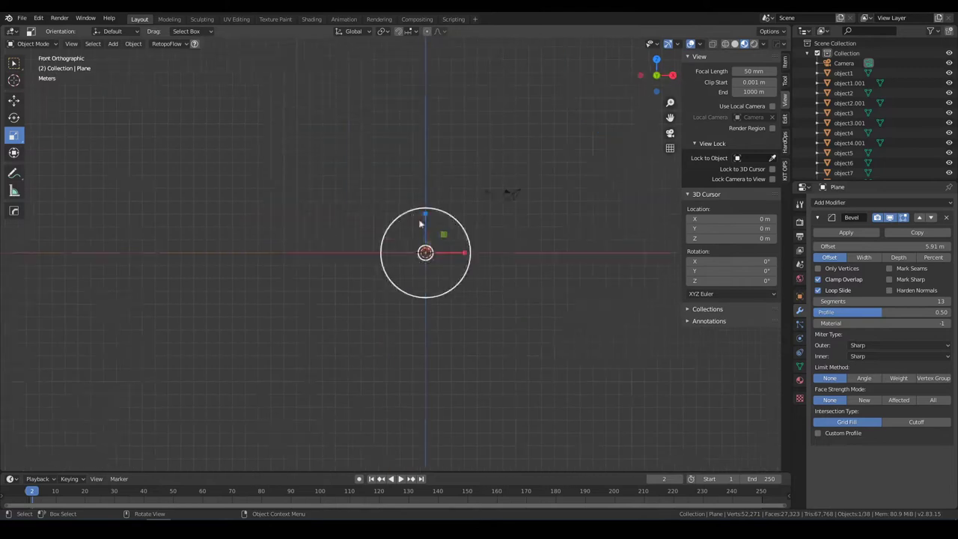
{"action": "key", "text": "shift+a"}
{"action": "left_click", "coordinate": [258, 280]}
{"action": "key", "text": "shift+a"}
{"action": "left_click", "coordinate": [396, 286]}
{"action": "key", "text": "s"}
{"action": "key", "text": "x"}
{"action": "key", "text": "Return"}
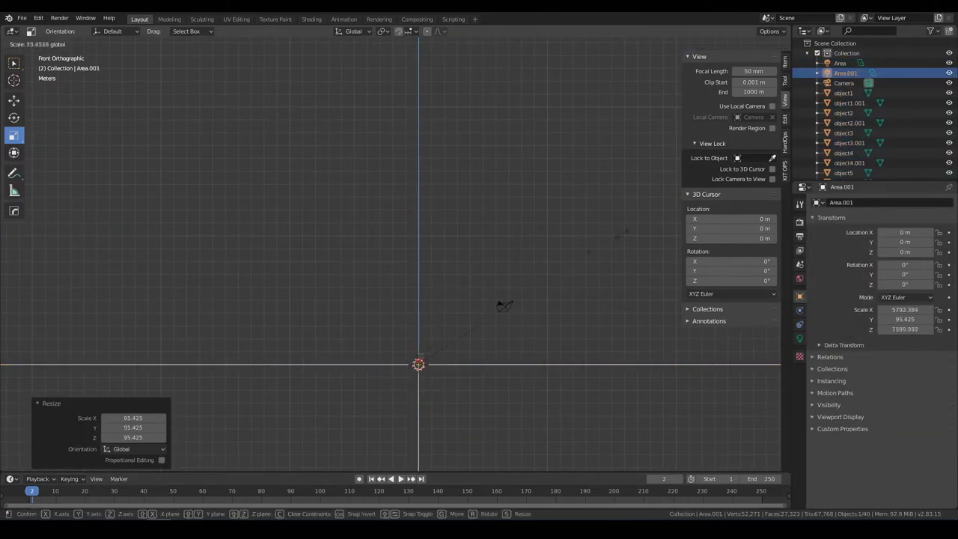
{"action": "middle_click_drag", "start_coordinate": [471, 146], "coordinate": [516, 219]}
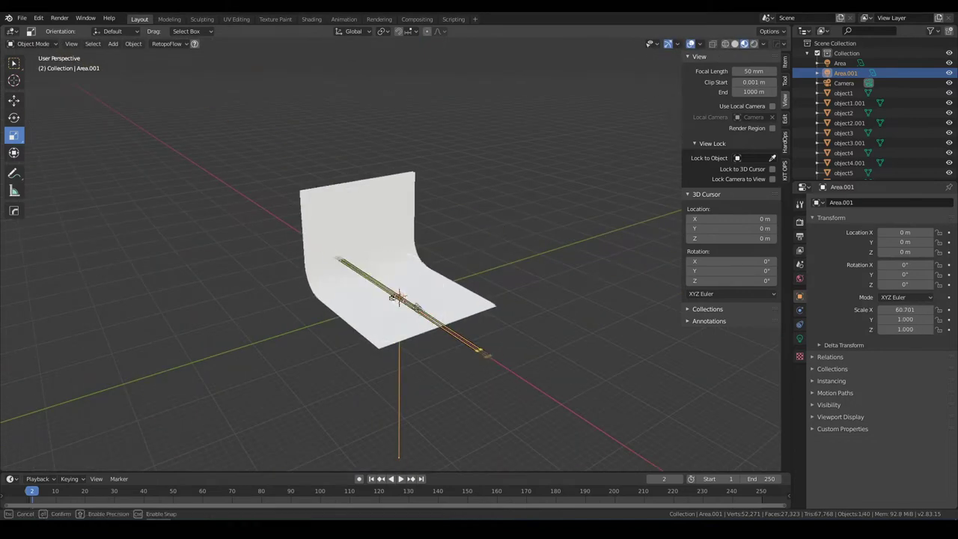
{"action": "left_click", "coordinate": [419, 294]}
{"action": "scroll", "coordinate": [427, 311], "scroll_direction": "up", "scroll_amount": 3}
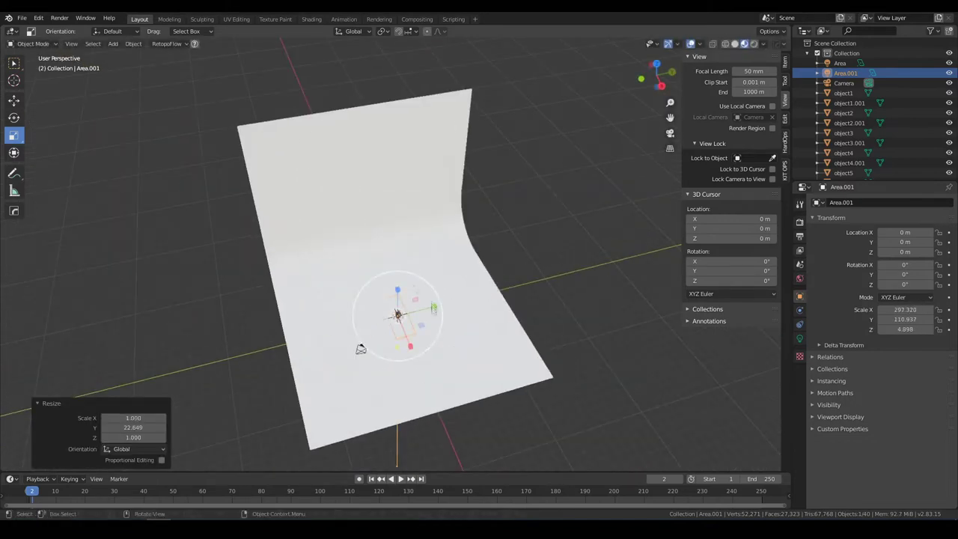
- Rotate the area light 90° on X, raise it above the canister and set its power
{"action": "key", "text": "r"}
{"action": "key", "text": "x"}
{"action": "key", "text": "9"}
{"action": "key", "text": "0"}
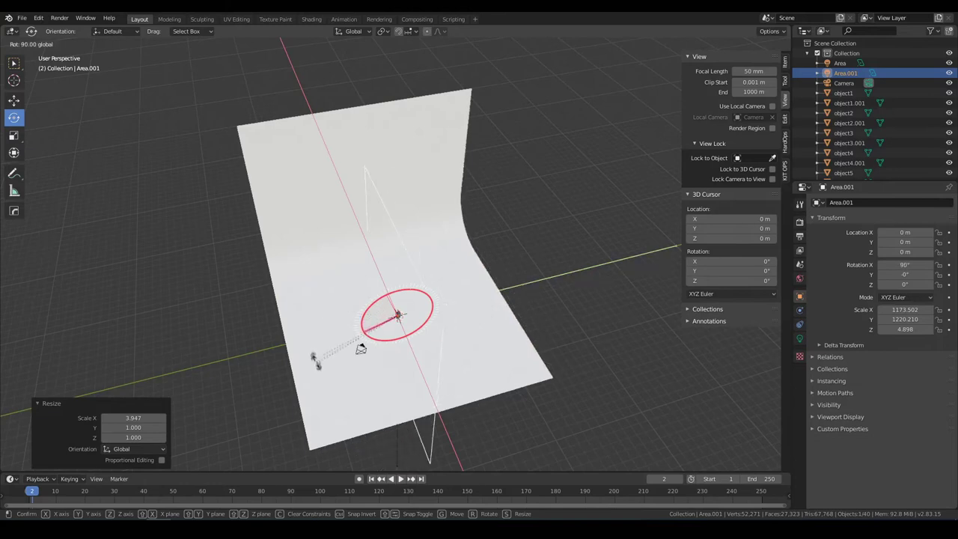
{"action": "key", "text": "Return"}
{"action": "left_click_drag", "start_coordinate": [274, 298], "coordinate": [274, 238]}
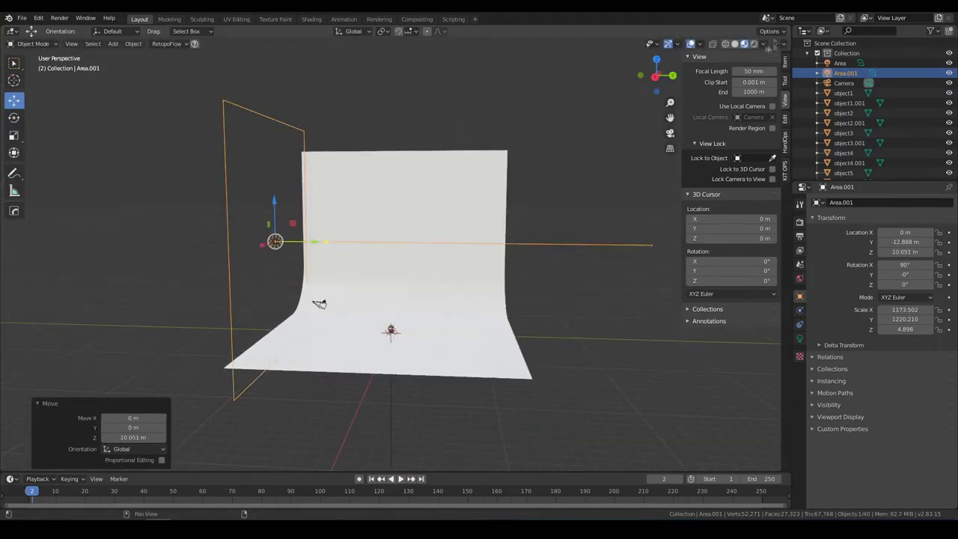
{"action": "left_click", "coordinate": [799, 339]}
{"action": "key", "text": "Return"}
{"action": "mouse_move", "coordinate": [449, 299]}
{"action": "middle_mouse_down"}
{"action": "mouse_move", "coordinate": [490, 295]}
{"action": "mouse_move", "coordinate": [419, 307]}
{"action": "mouse_move", "coordinate": [459, 320]}
{"action": "mouse_move", "coordinate": [469, 284]}
{"action": "mouse_move", "coordinate": [443, 180]}
{"action": "mouse_move", "coordinate": [401, 164]}
{"action": "mouse_move", "coordinate": [426, 196]}
{"action": "mouse_move", "coordinate": [446, 295]}
{"action": "mouse_move", "coordinate": [214, 214]}
{"action": "middle_mouse_up"}
- Duplicate the area light and place the copy opposite, facing the canister
{"action": "left_click", "coordinate": [489, 295]}
{"action": "left_click", "coordinate": [400, 165]}
{"action": "left_click", "coordinate": [401, 165]}
{"action": "key", "text": "shift+d"}
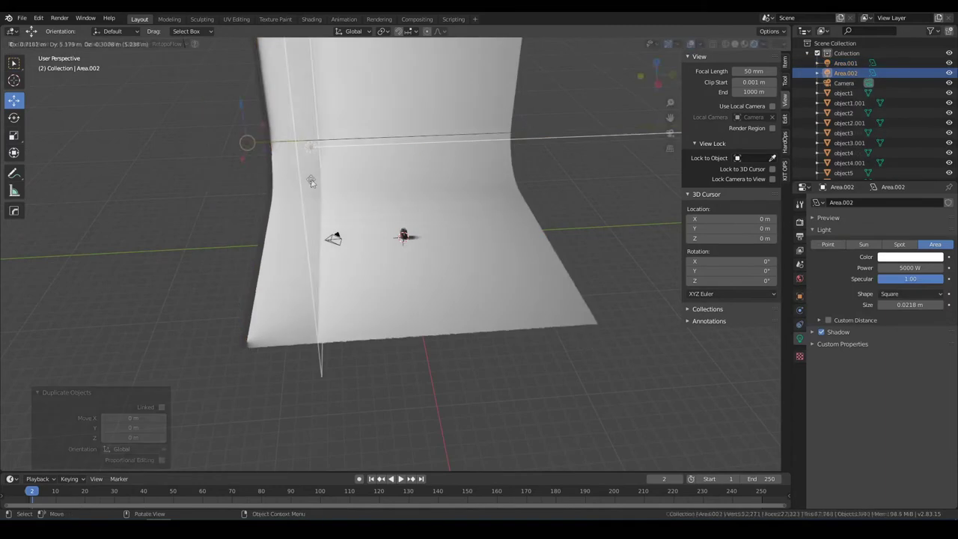
{"action": "left_click", "coordinate": [558, 165]}
{"action": "left_click", "coordinate": [14, 118]}
{"action": "left_click_drag", "start_coordinate": [556, 172], "coordinate": [330, 297], "text": "ctrl"}
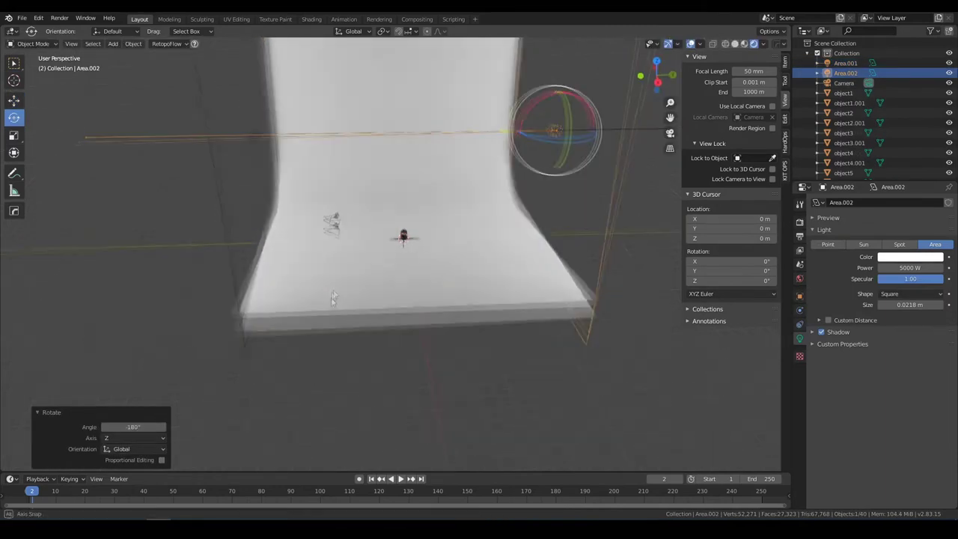
- Frame the canister and enable contact shadows on the second light, Area.002
{"action": "left_click", "coordinate": [403, 237]}
{"action": "middle_click_drag", "start_coordinate": [403, 237], "coordinate": [448, 236]}
{"action": "key", "text": "KP_Decimal"}
{"action": "scroll", "coordinate": [449, 235], "scroll_direction": "down", "scroll_amount": 4}
{"action": "scroll", "coordinate": [449, 236], "scroll_direction": "down", "scroll_amount": 3}
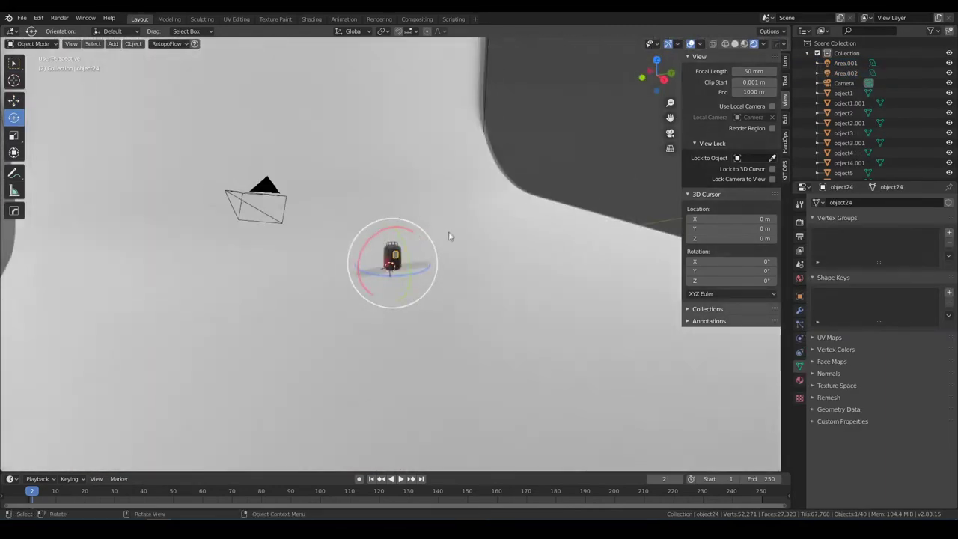
{"action": "scroll", "coordinate": [448, 235], "scroll_direction": "down", "scroll_amount": 5}
{"action": "left_click", "coordinate": [846, 73]}
{"action": "left_click", "coordinate": [829, 332]}
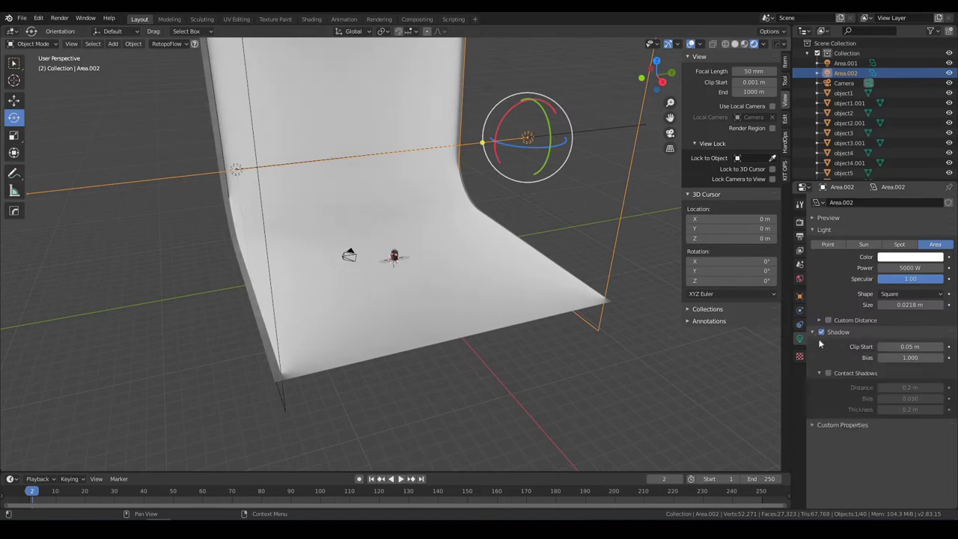
- Look through the scene camera, lock it to the view and reframe the canister shot
{"action": "key", "text": "KP_0"}
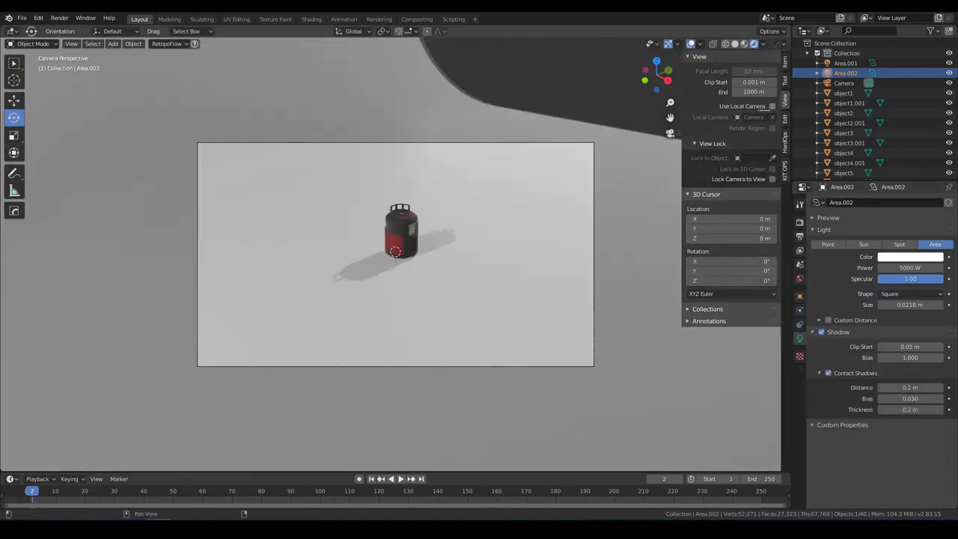
{"action": "left_click", "coordinate": [771, 179]}
{"action": "mouse_move", "coordinate": [419, 239]}
{"action": "middle_mouse_down"}
{"action": "mouse_move", "coordinate": [444, 225]}
{"action": "mouse_move", "coordinate": [427, 271]}
{"action": "middle_mouse_up"}
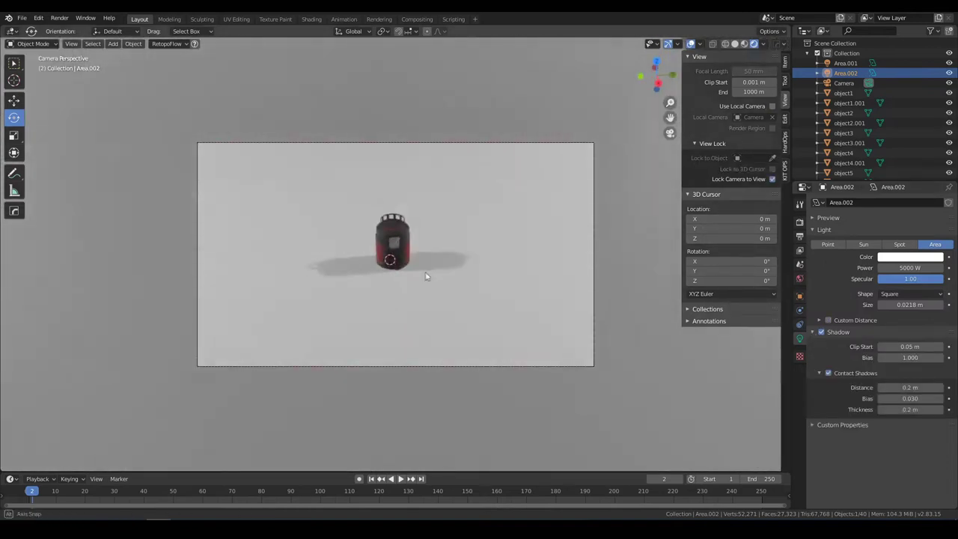
{"action": "scroll", "coordinate": [444, 250], "scroll_direction": "up", "scroll_amount": 4}
{"action": "scroll", "coordinate": [444, 251], "scroll_direction": "up", "scroll_amount": 3}
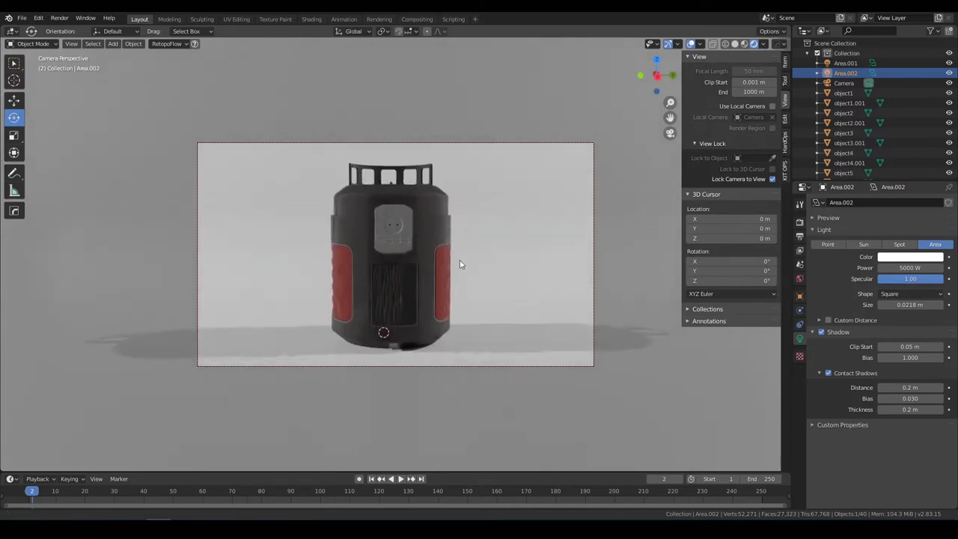
- Lower Area.001's power to 2000 W and review the render settings
{"action": "left_click", "coordinate": [846, 63]}
{"action": "middle_click_drag", "start_coordinate": [389, 254], "coordinate": [419, 225]}
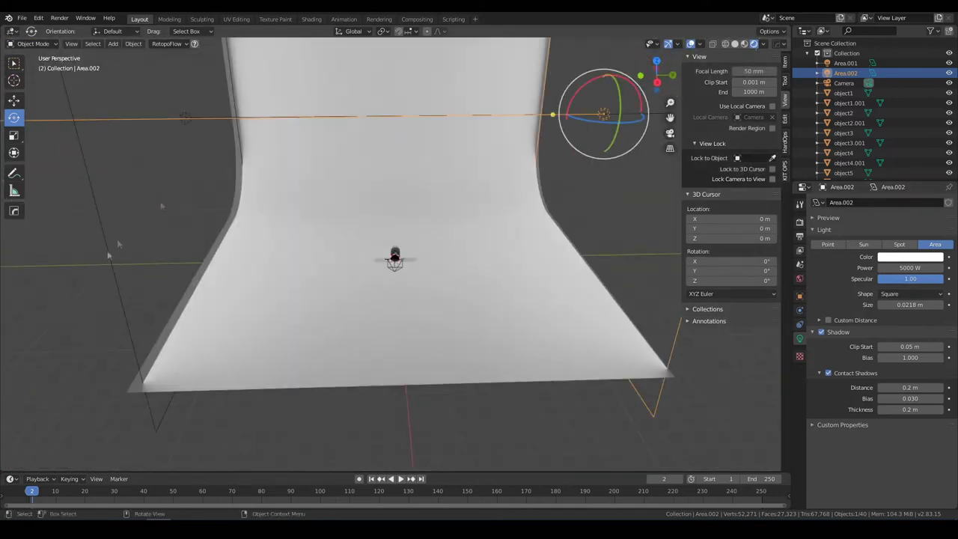
{"action": "left_click_drag", "start_coordinate": [887, 267], "coordinate": [915, 268]}
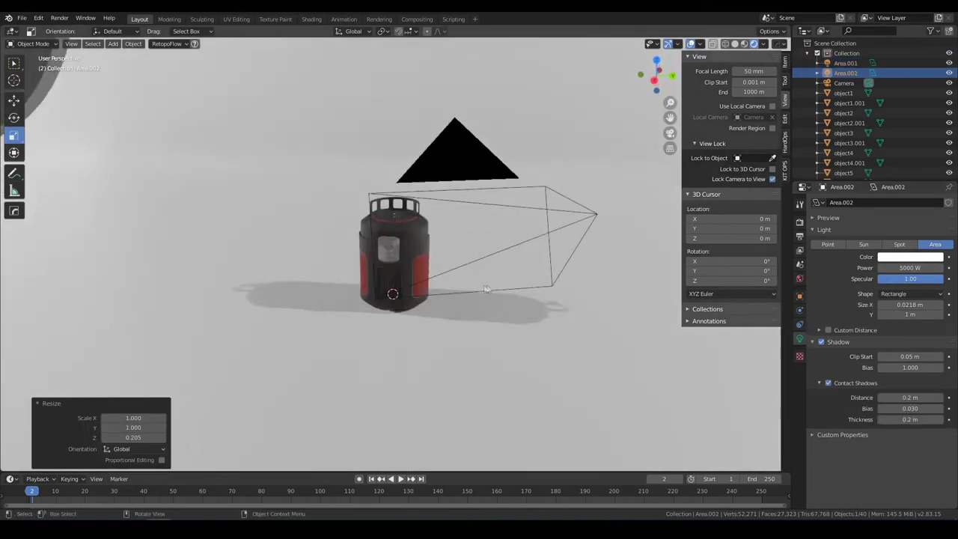
{"action": "left_click", "coordinate": [799, 223]}
{"action": "scroll", "coordinate": [937, 434], "scroll_direction": "down", "scroll_amount": 2}
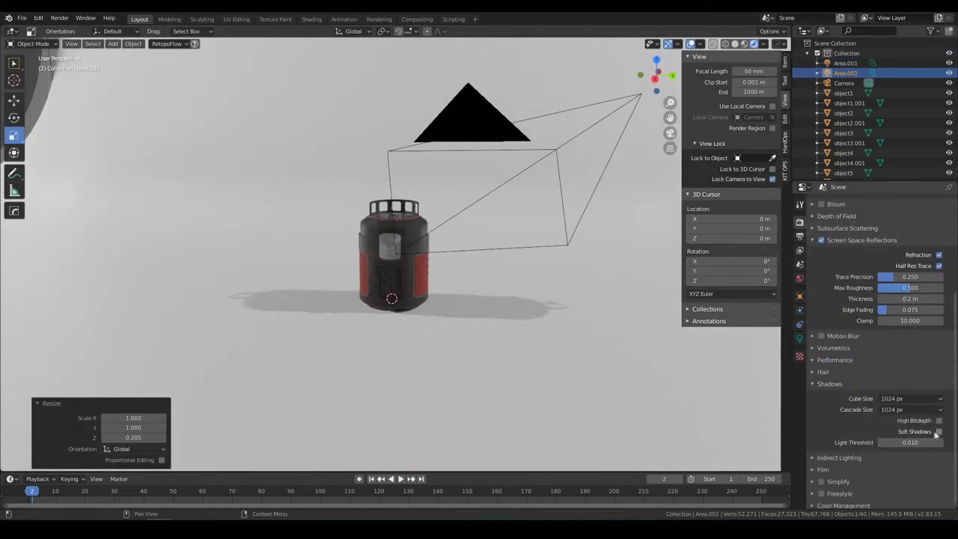
{"action": "scroll", "coordinate": [918, 224], "scroll_direction": "up", "scroll_amount": 5}
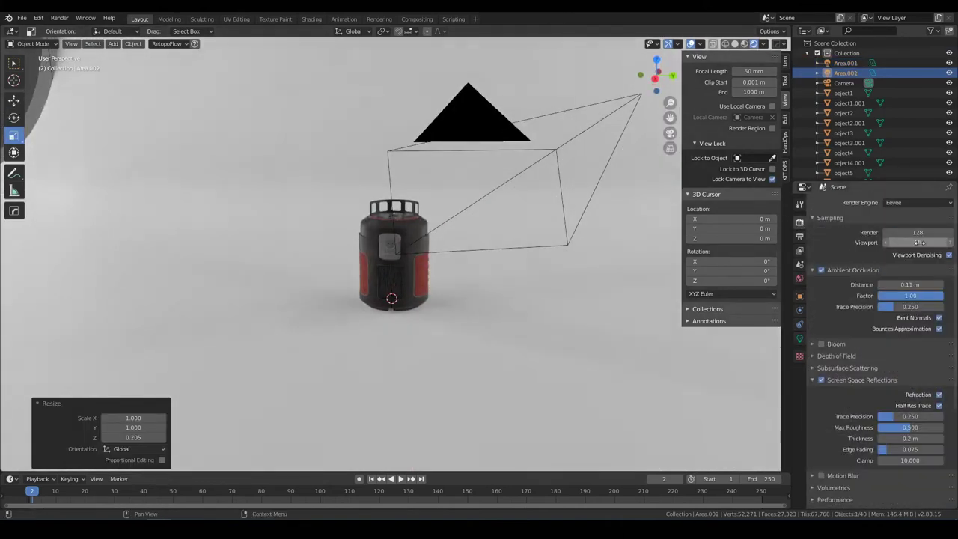
- Light the world with an Environment Texture loaded from windowStudio.hdr
{"action": "key", "text": "KP_0"}
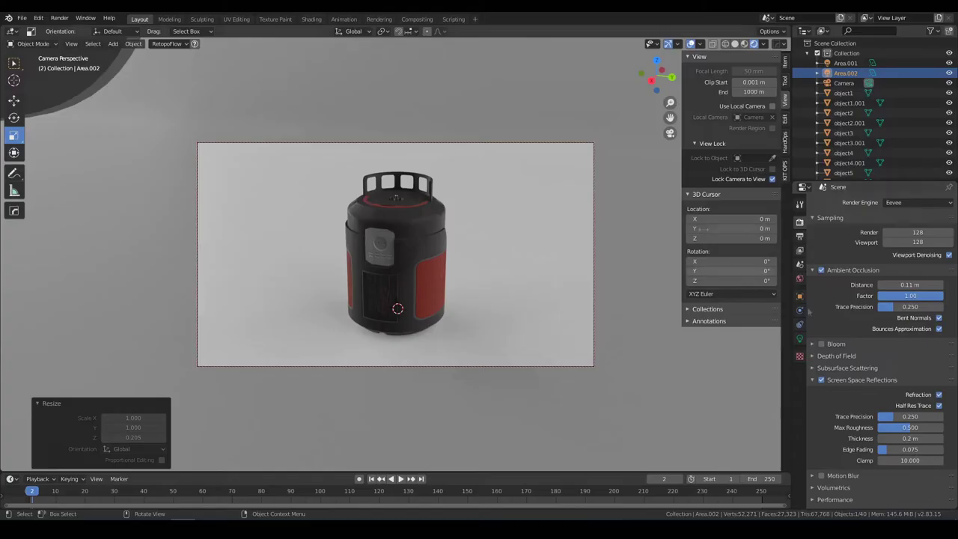
{"action": "left_click", "coordinate": [799, 278]}
{"action": "left_click", "coordinate": [917, 268]}
{"action": "left_click", "coordinate": [771, 313]}
{"action": "left_click", "coordinate": [939, 280]}
{"action": "double_click", "coordinate": [214, 101]}
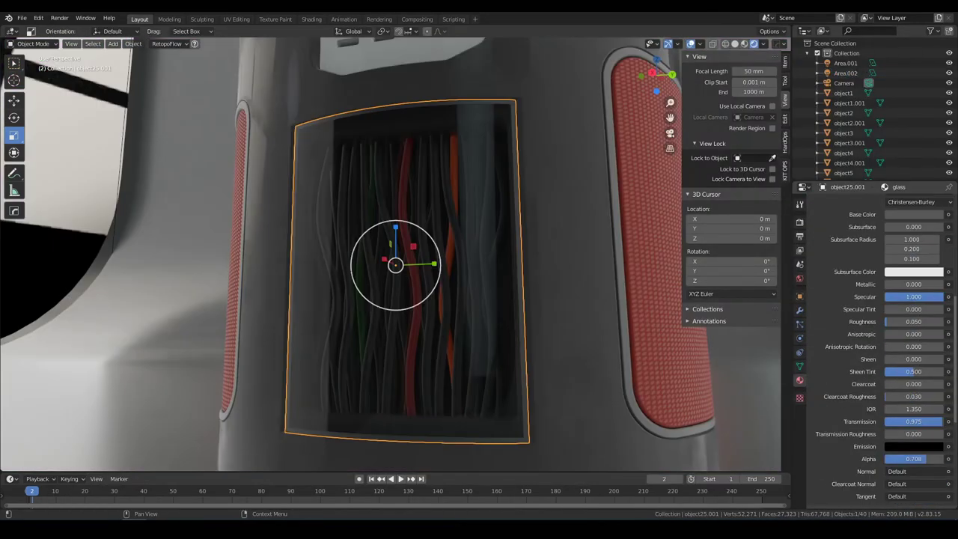
- Bring the socket's vent slots into view, add a cube and flatten it along Z
{"action": "key", "text": "KP_3"}
{"action": "middle_click_drag", "start_coordinate": [526, 101], "coordinate": [494, 293], "text": "shift"}
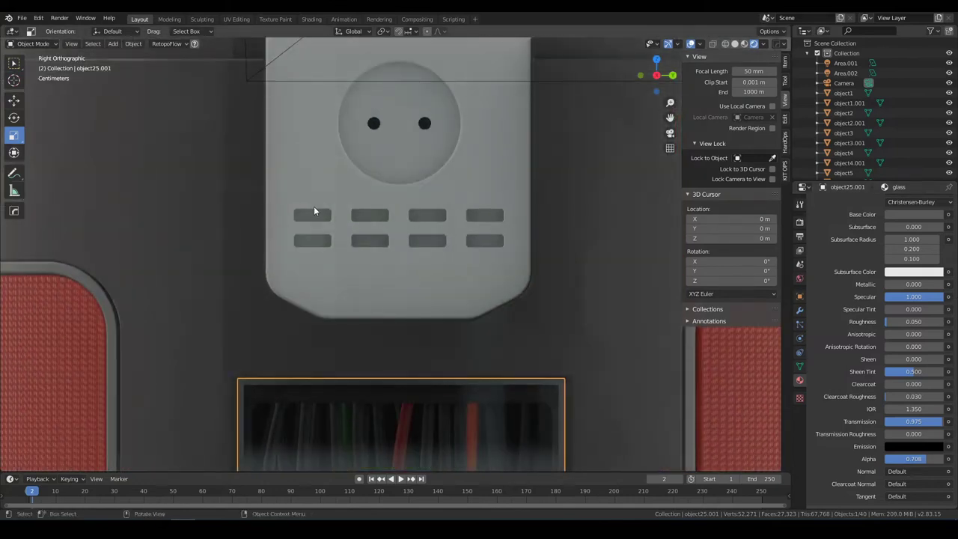
{"action": "middle_click_drag", "start_coordinate": [314, 210], "coordinate": [189, 93]}
{"action": "left_click", "coordinate": [267, 70]}
{"action": "scroll", "coordinate": [470, 242], "scroll_direction": "down", "scroll_amount": 2}
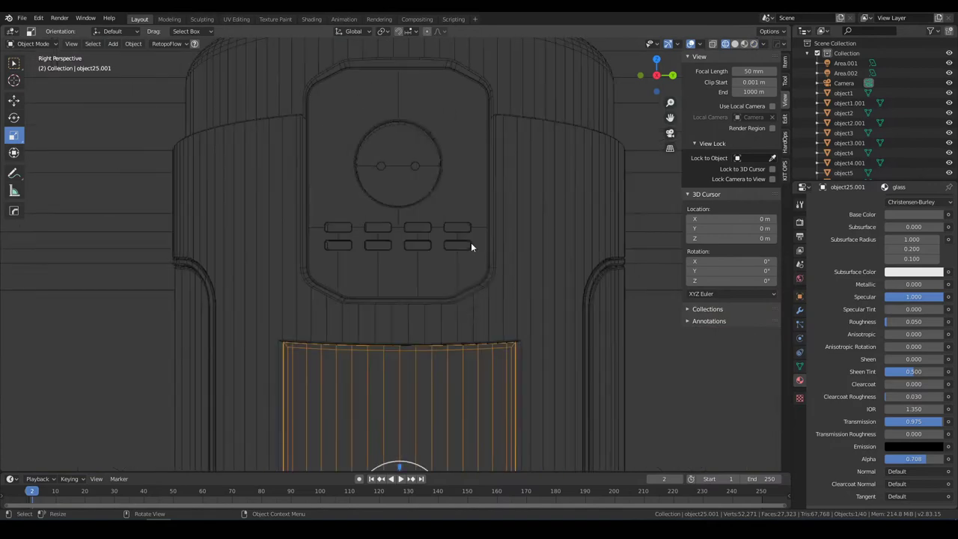
{"action": "key", "text": "shift+a"}
{"action": "left_click", "coordinate": [525, 122]}
{"action": "key", "text": "s"}
{"action": "key", "text": "z"}
{"action": "left_click", "coordinate": [405, 296]}
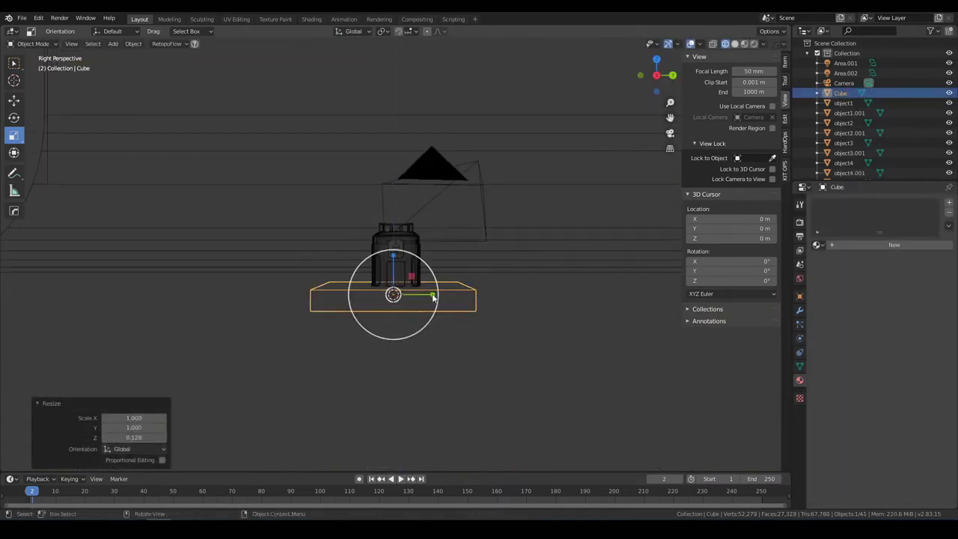
{"action": "middle_click_drag", "start_coordinate": [404, 296], "coordinate": [449, 225]}
- Narrow and shrink the cube down to the size of one vent slot
{"action": "key", "text": "s"}
{"action": "key", "text": "x"}
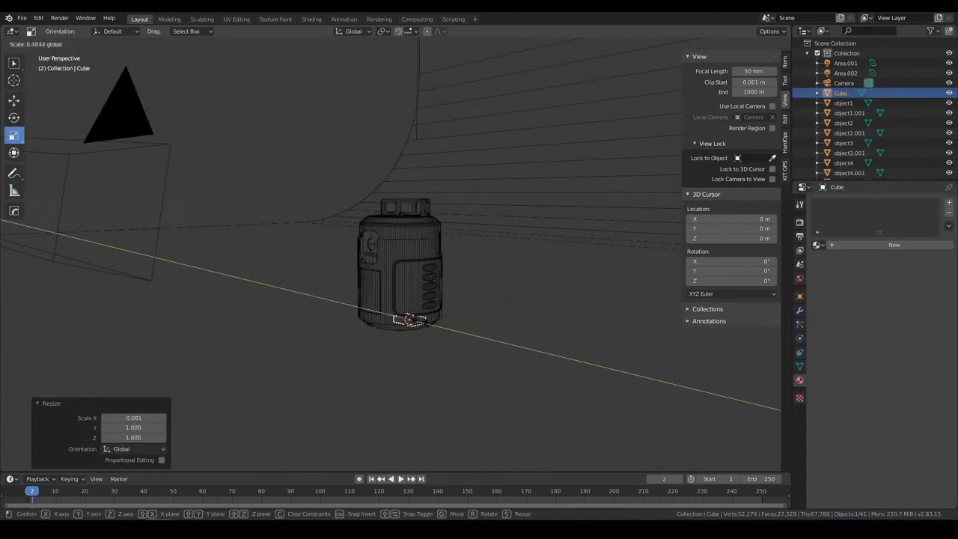
{"action": "key", "text": "y"}
{"action": "left_click", "coordinate": [393, 376]}
{"action": "scroll", "coordinate": [393, 377], "scroll_direction": "up", "scroll_amount": 3}
{"action": "left_click", "coordinate": [500, 200]}
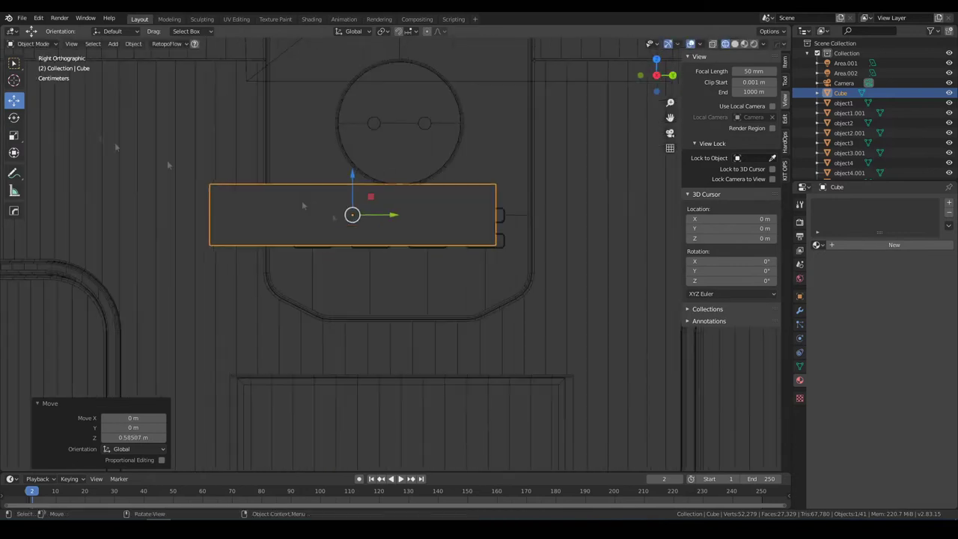
{"action": "key", "text": "s"}
{"action": "left_click", "coordinate": [371, 225]}
{"action": "scroll", "coordinate": [366, 232], "scroll_direction": "up", "scroll_amount": 4}
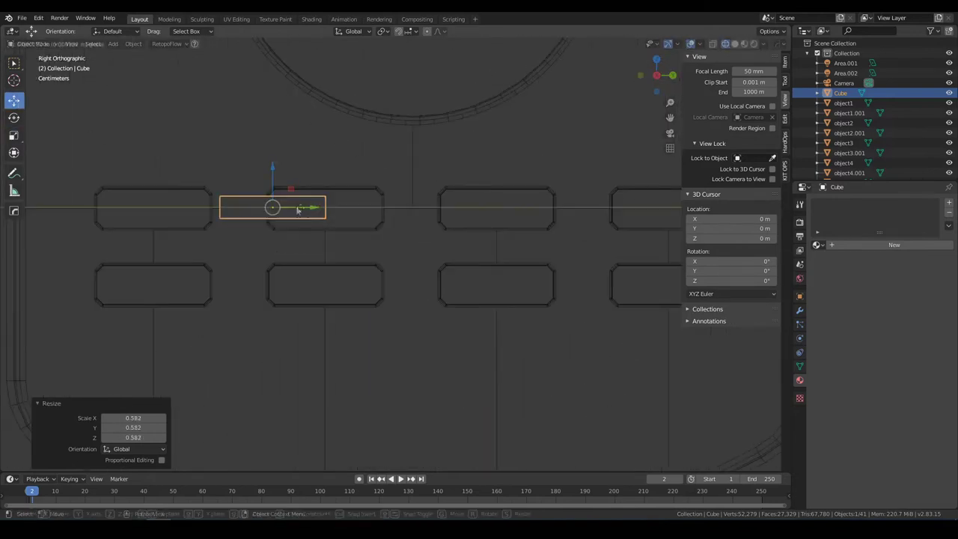
{"action": "middle_click_drag", "start_coordinate": [324, 174], "coordinate": [371, 188]}
{"action": "scroll", "coordinate": [371, 188], "scroll_direction": "down", "scroll_amount": 3}
- Slide the cube sideways into a slot, thin its height and apply its scale
{"action": "key", "text": "g"}
{"action": "key", "text": "x"}
{"action": "key", "text": "KP_Decimal"}
{"action": "middle_click_drag", "start_coordinate": [215, 148], "coordinate": [385, 155]}
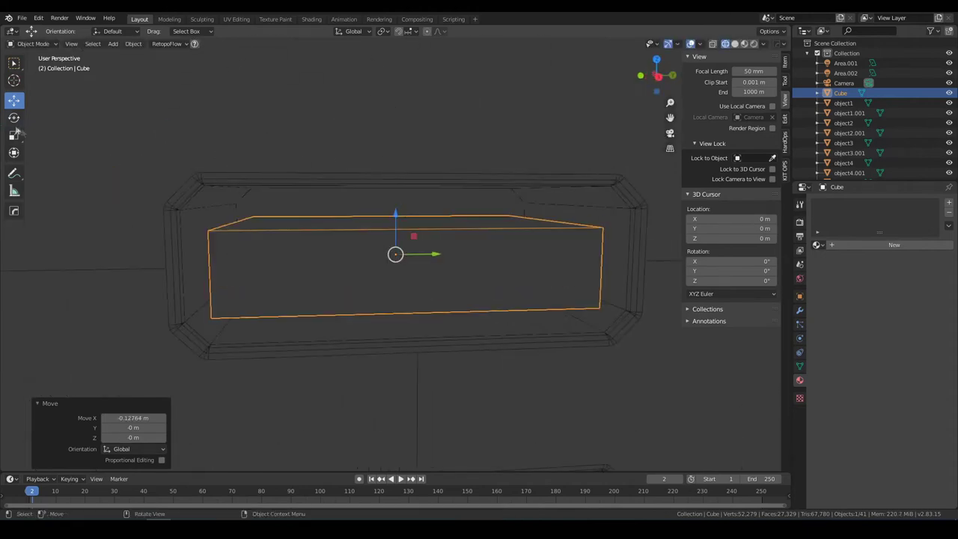
{"action": "key", "text": "s"}
{"action": "key", "text": "z"}
{"action": "left_click", "coordinate": [451, 191]}
{"action": "left_click", "coordinate": [133, 44]}
{"action": "left_click", "coordinate": [240, 113]}
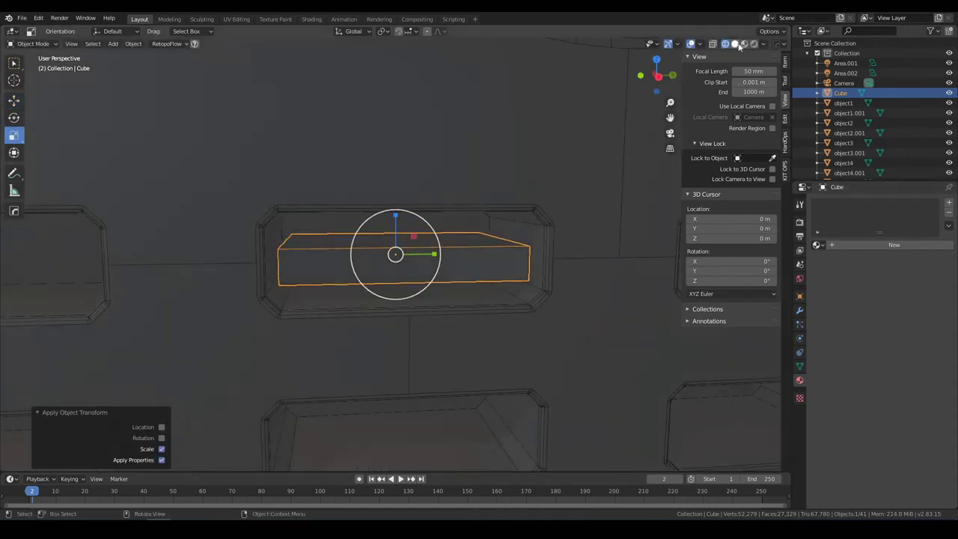
{"action": "left_click", "coordinate": [734, 43]}
- Add and apply a Bevel modifier on the insert and assign the black rubber material
{"action": "left_click", "coordinate": [799, 310]}
{"action": "left_click", "coordinate": [883, 202]}
{"action": "left_click", "coordinate": [749, 235]}
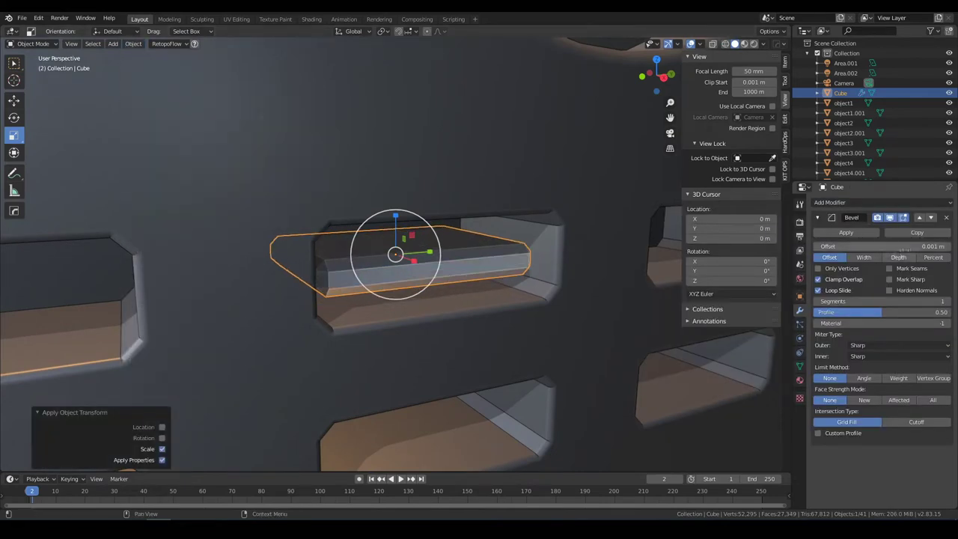
{"action": "left_click", "coordinate": [832, 228]}
{"action": "middle_click_drag", "start_coordinate": [748, 194], "coordinate": [657, 164]}
{"action": "left_click", "coordinate": [799, 379]}
{"action": "left_click", "coordinate": [817, 245]}
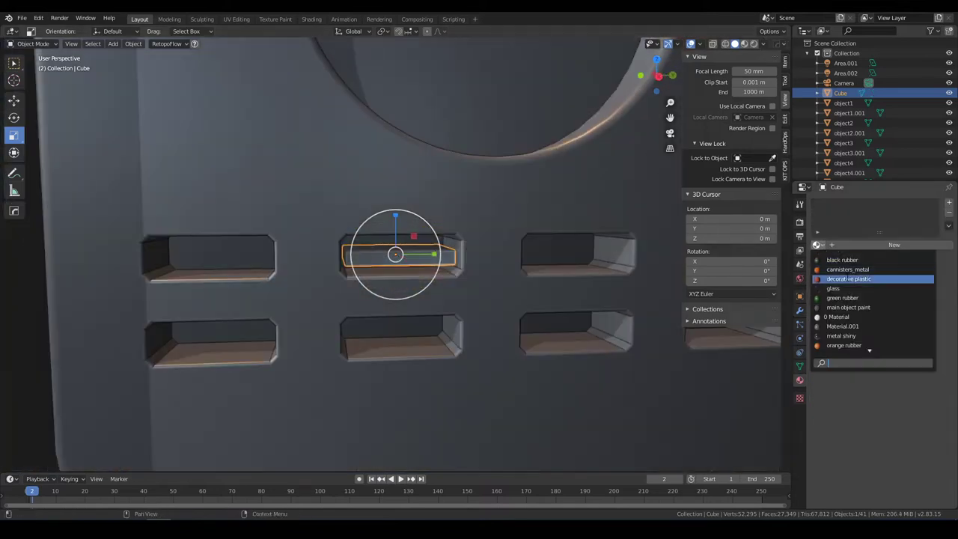
{"action": "left_click", "coordinate": [841, 260]}
- Copy the insert into the next slot, then copy the pair into the lower row
{"action": "middle_click_drag", "start_coordinate": [523, 225], "coordinate": [443, 255]}
{"action": "key", "text": "shift+d"}
{"action": "key", "text": "y"}
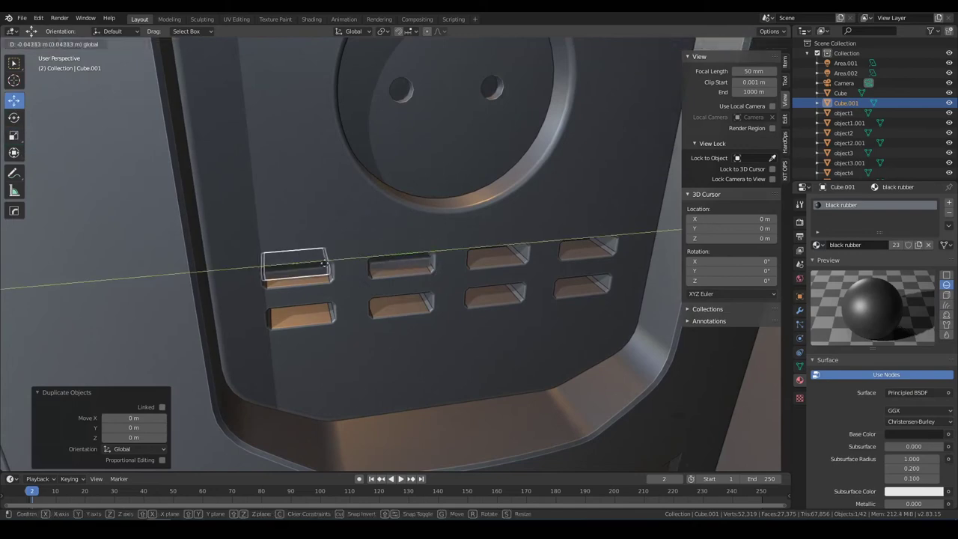
{"action": "left_click", "coordinate": [323, 263]}
{"action": "middle_click_drag", "start_coordinate": [324, 263], "coordinate": [388, 240]}
{"action": "left_click", "coordinate": [388, 247], "text": "shift"}
{"action": "key", "text": "shift+d"}
{"action": "key", "text": "z"}
{"action": "left_click", "coordinate": [465, 286]}
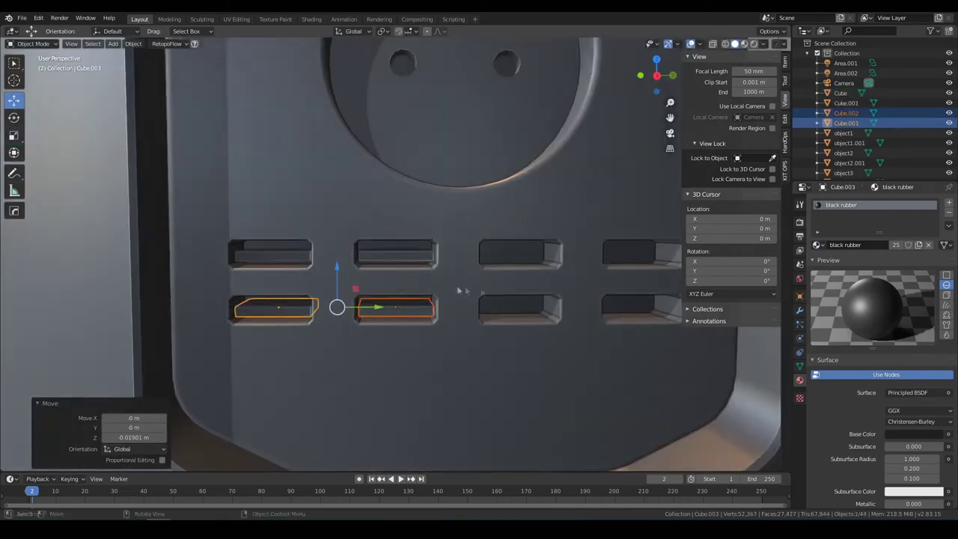
- Copy the inserts across into the third and fourth slot columns
{"action": "middle_click_drag", "start_coordinate": [464, 286], "coordinate": [396, 286], "text": "shift"}
{"action": "left_click", "coordinate": [346, 310], "text": "shift"}
{"action": "key", "text": "shift+d"}
{"action": "key", "text": "x"}
{"action": "left_click", "coordinate": [567, 289]}
{"action": "key", "text": "shift+d"}
{"action": "key", "text": "g"}
{"action": "key", "text": "x"}
{"action": "left_click", "coordinate": [439, 280]}
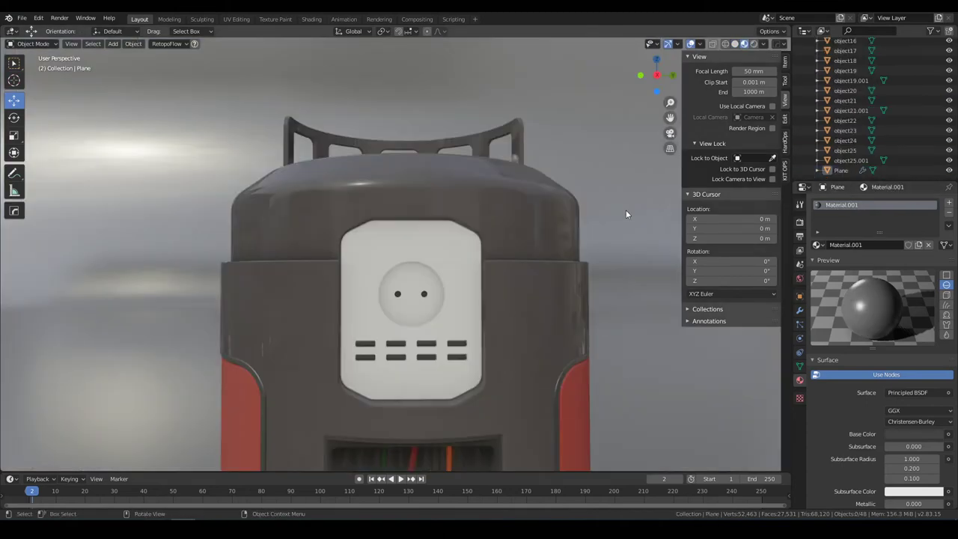
- Add a plane at the white plug panel and stand it upright
{"action": "right_click", "coordinate": [466, 242]}
{"action": "key", "text": "Escape"}
{"action": "left_click", "coordinate": [469, 247]}
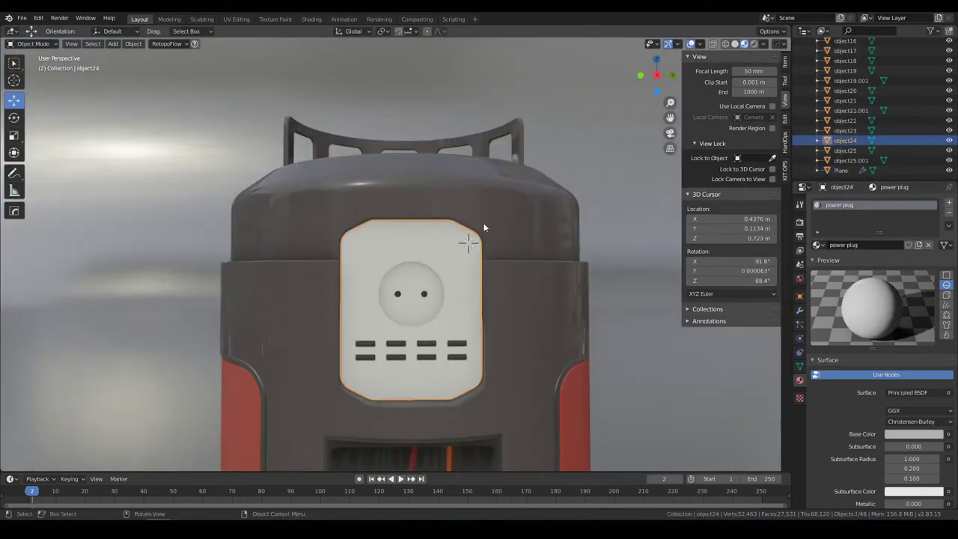
{"action": "key", "text": "shift+a"}
{"action": "left_click", "coordinate": [528, 231]}
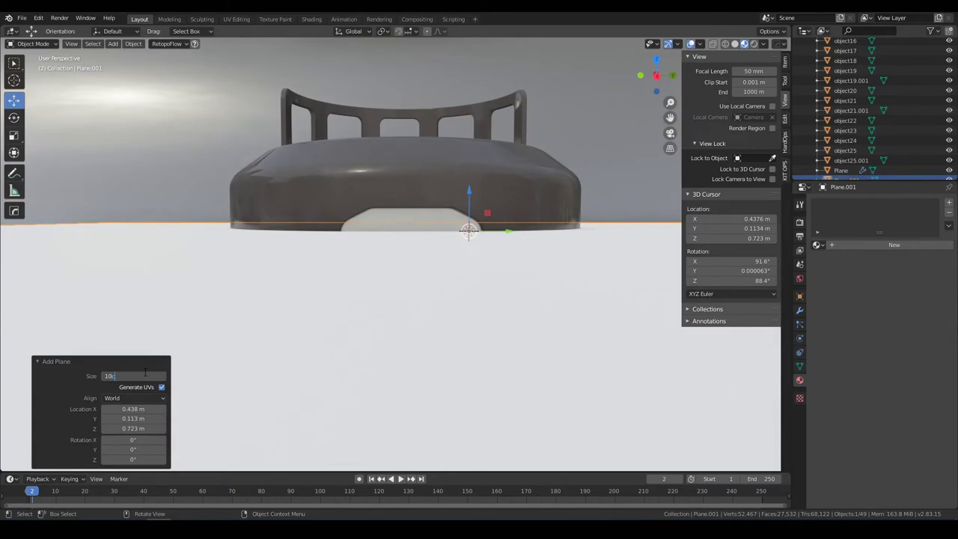
{"action": "left_click_drag", "start_coordinate": [432, 161], "coordinate": [197, 371], "text": "ctrl"}
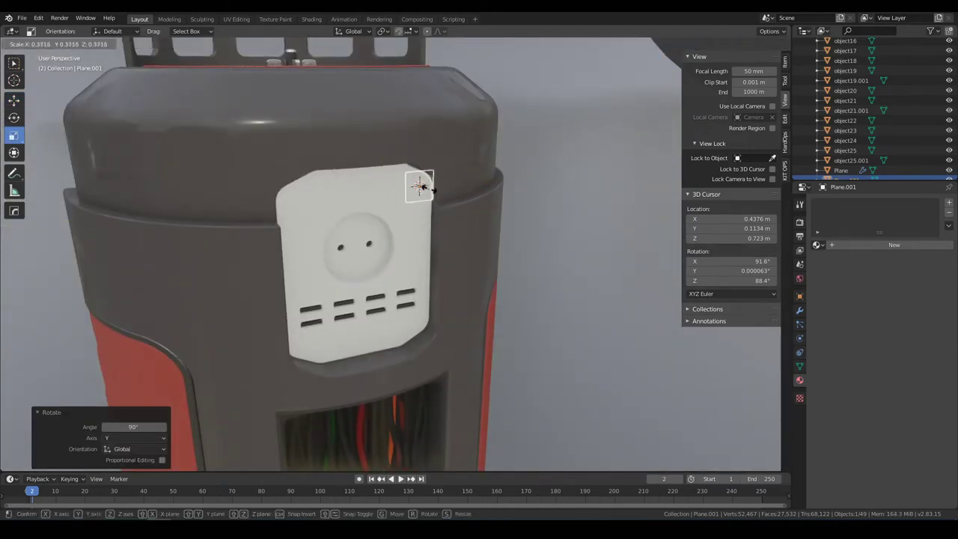
{"action": "left_click", "coordinate": [419, 186]}
- Scale the plane down to screw-head size and apply its scale
{"action": "middle_click_drag", "start_coordinate": [419, 186], "coordinate": [348, 135]}
{"action": "key", "text": "s"}
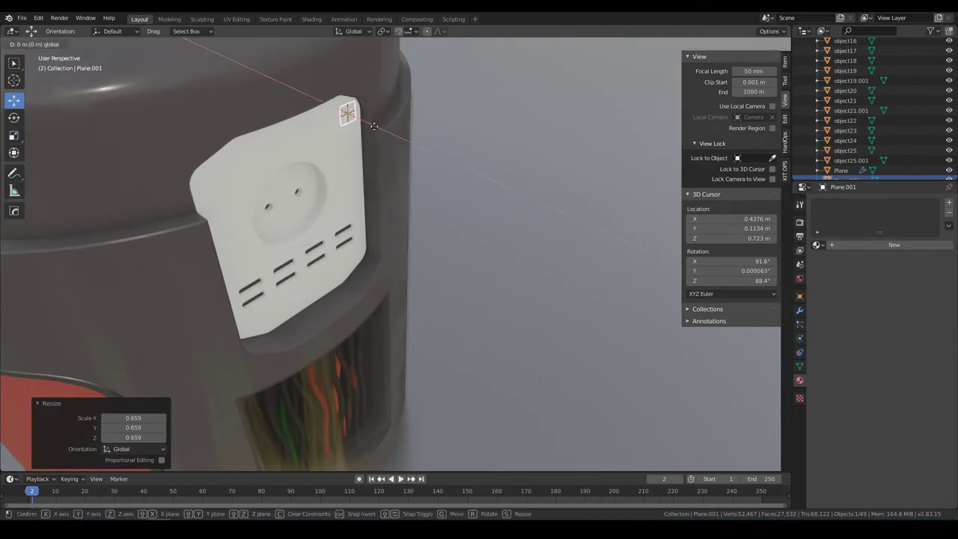
{"action": "key", "text": "KP_Decimal"}
{"action": "middle_click_drag", "start_coordinate": [419, 182], "coordinate": [456, 194]}
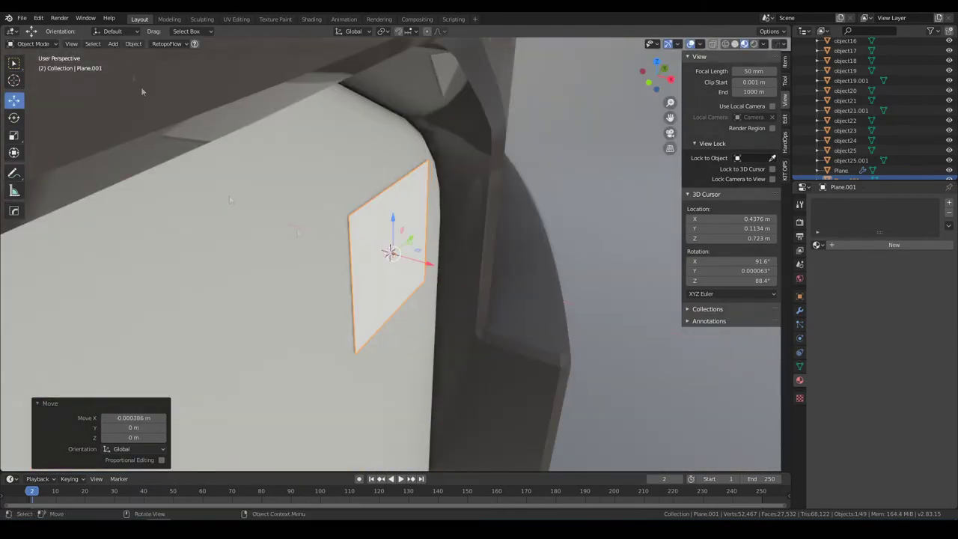
{"action": "left_click", "coordinate": [127, 44]}
{"action": "left_click", "coordinate": [239, 113]}
- Assign the LIBRARY_DECAL material to the screw plane
{"action": "left_click", "coordinate": [817, 245]}
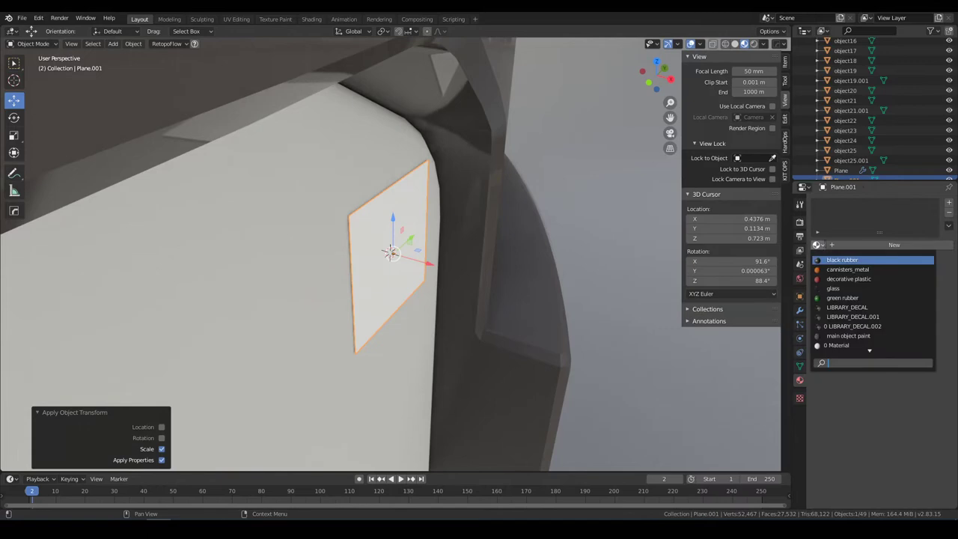
{"action": "left_click", "coordinate": [831, 307]}
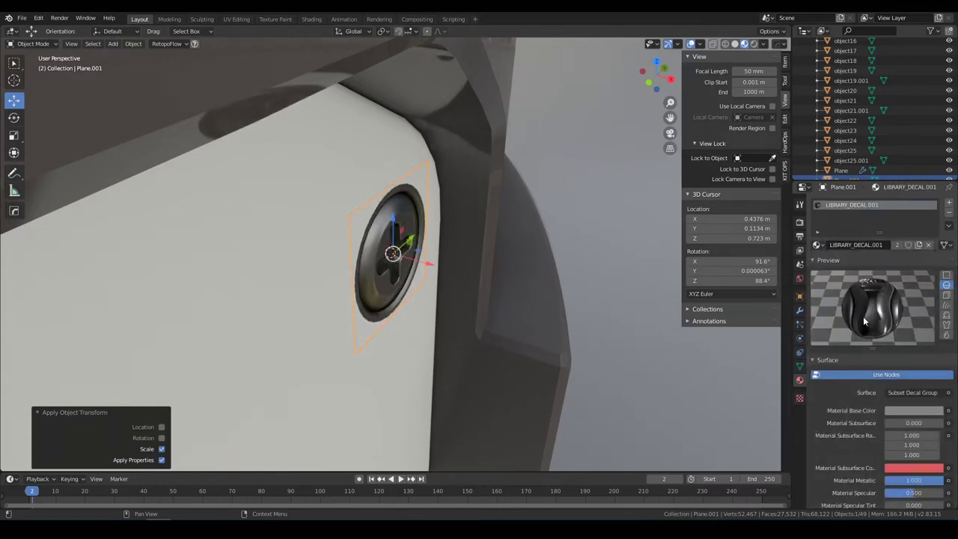
{"action": "middle_click_drag", "start_coordinate": [449, 247], "coordinate": [396, 254]}
{"action": "scroll", "coordinate": [395, 255], "scroll_direction": "up", "scroll_amount": 3}
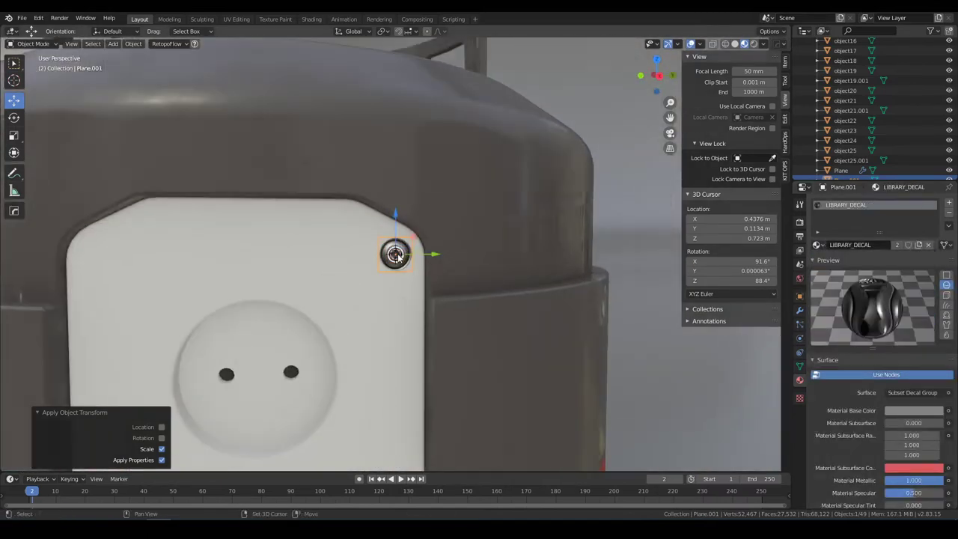
- Copy the two top screws down so screw decals sit at all four panel corners
{"action": "left_click", "coordinate": [129, 268]}
{"action": "scroll", "coordinate": [129, 268], "scroll_direction": "down", "scroll_amount": 4}
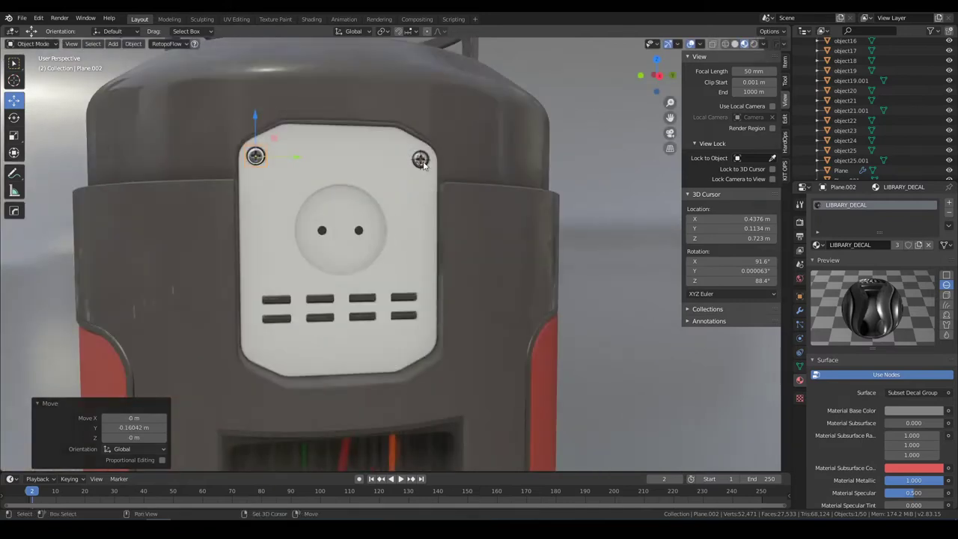
{"action": "left_click", "coordinate": [420, 159], "text": "shift"}
{"action": "key", "text": "shift+d"}
{"action": "key", "text": "z"}
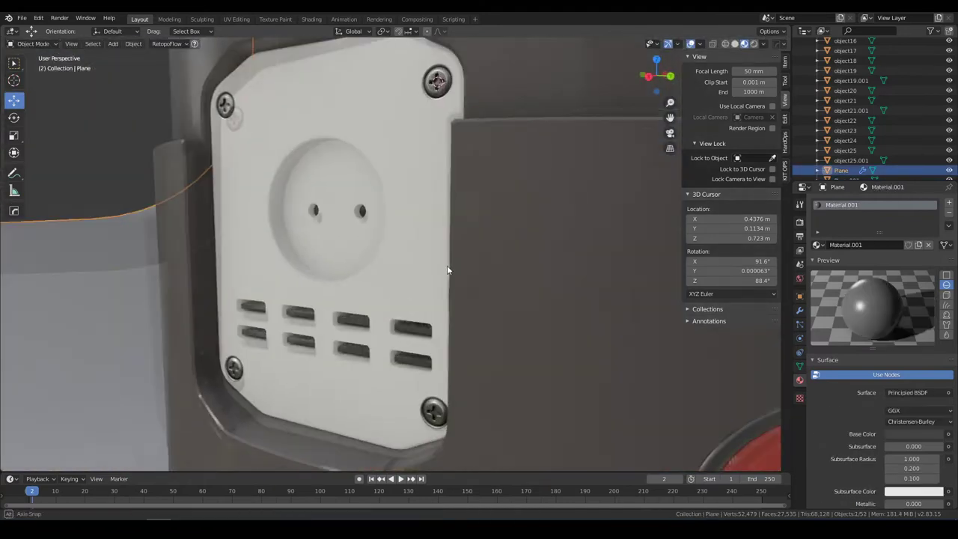
{"action": "mouse_move", "coordinate": [447, 264]}
{"action": "middle_mouse_down"}
{"action": "mouse_move", "coordinate": [388, 275]}
{"action": "mouse_move", "coordinate": [346, 256]}
{"action": "middle_mouse_up"}
{"action": "right_click", "coordinate": [345, 256], "text": "shift"}
- Add a new plane and scale it down along Y into a small strip
{"action": "key", "text": "shift+a"}
{"action": "left_click", "coordinate": [438, 225]}
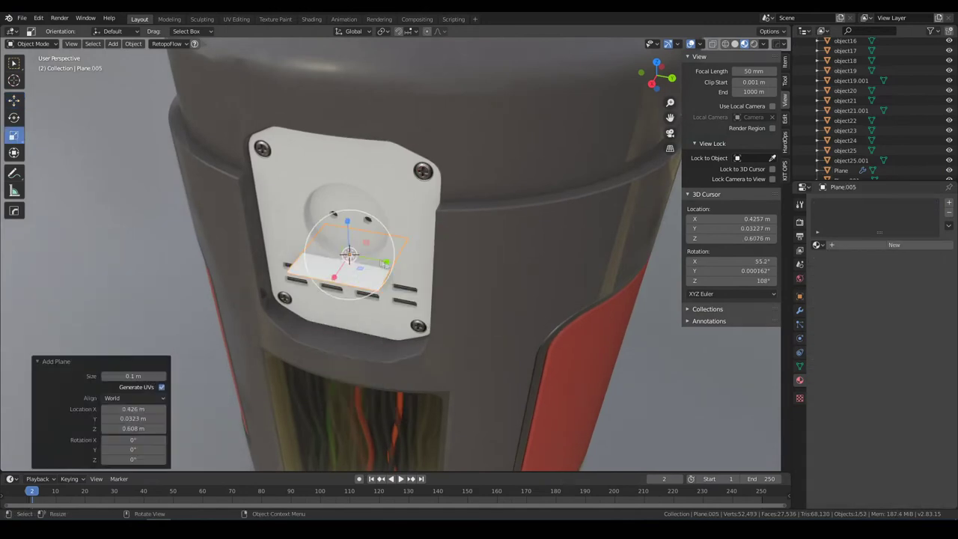
{"action": "key", "text": "s"}
{"action": "key", "text": "y"}
{"action": "left_click", "coordinate": [342, 275]}
{"action": "middle_click_drag", "start_coordinate": [360, 259], "coordinate": [332, 247]}
{"action": "scroll", "coordinate": [331, 246], "scroll_direction": "up", "scroll_amount": 5}
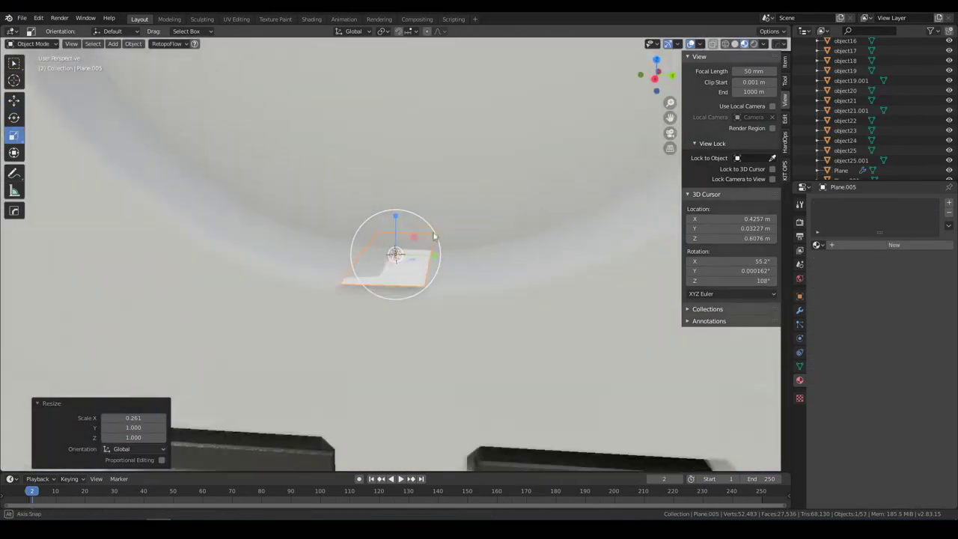
{"action": "scroll", "coordinate": [331, 246], "scroll_direction": "down", "scroll_amount": 2}
{"action": "left_click", "coordinate": [432, 252]}
{"action": "middle_click_drag", "start_coordinate": [432, 251], "coordinate": [259, 114]}
- Extrude one edge of the plane in Edit Mode to fold it into a tab
{"action": "left_click", "coordinate": [408, 204]}
{"action": "key", "text": "Tab"}
{"action": "left_click", "coordinate": [446, 240]}
{"action": "key", "text": "e"}
{"action": "right_click", "coordinate": [448, 237]}
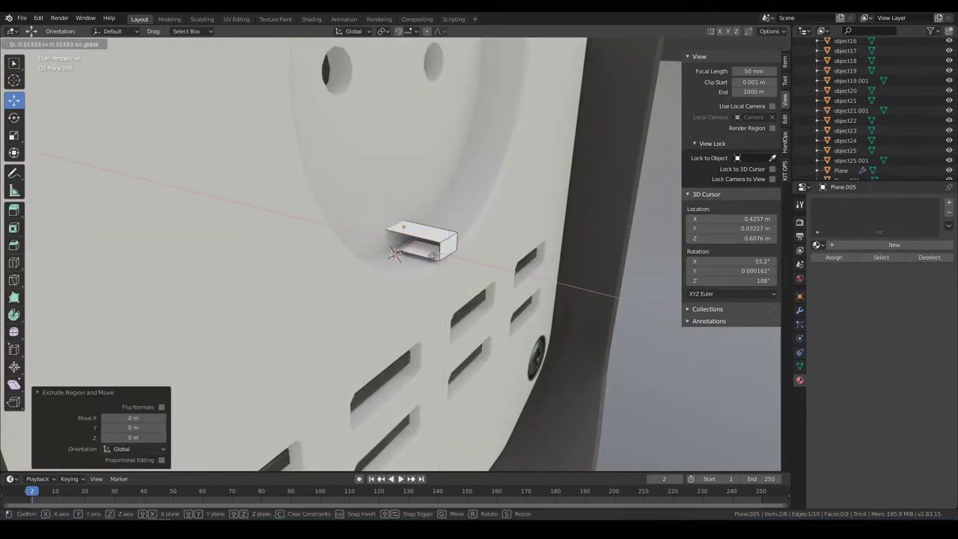
{"action": "left_click", "coordinate": [433, 256]}
{"action": "middle_click_drag", "start_coordinate": [433, 255], "coordinate": [420, 248]}
{"action": "key", "text": "Return"}
{"action": "key", "text": "Tab"}
{"action": "middle_click_drag", "start_coordinate": [404, 247], "coordinate": [321, 166]}
- Apply the tab's rotation and give it thickness with a Solidify modifier
{"action": "left_click", "coordinate": [133, 43]}
{"action": "mouse_move", "coordinate": [143, 95]}
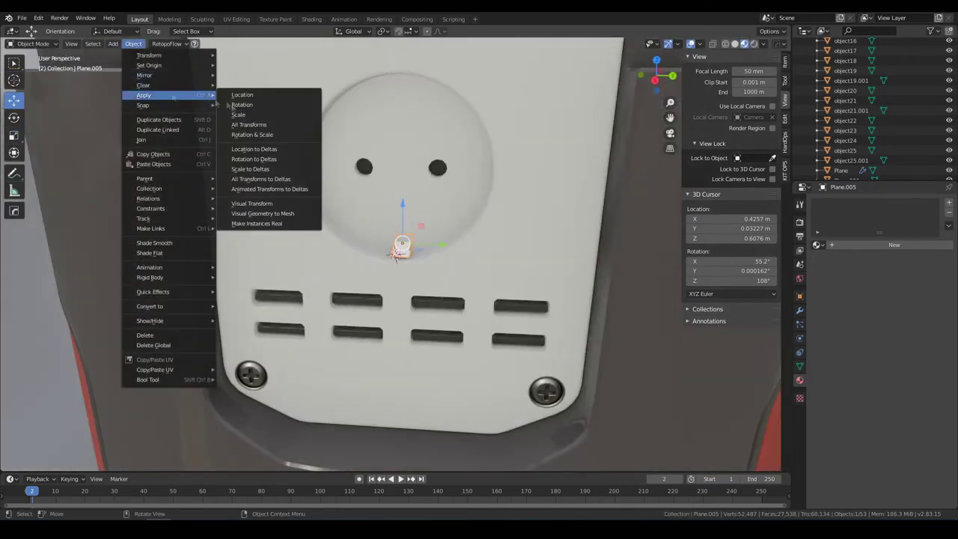
{"action": "left_click", "coordinate": [242, 105]}
{"action": "scroll", "coordinate": [446, 218], "scroll_direction": "up", "scroll_amount": 3}
{"action": "left_click_drag", "start_coordinate": [446, 218], "coordinate": [443, 221]}
{"action": "middle_click_drag", "start_coordinate": [443, 221], "coordinate": [479, 194]}
{"action": "left_click", "coordinate": [799, 309]}
{"action": "left_click", "coordinate": [838, 202]}
{"action": "left_click", "coordinate": [759, 340]}
- Assign the 'metal shiny' material and move the tab vertically below the round socket
{"action": "left_click", "coordinate": [817, 246]}
{"action": "left_click", "coordinate": [845, 336]}
{"action": "scroll", "coordinate": [490, 199], "scroll_direction": "down", "scroll_amount": 3}
{"action": "scroll", "coordinate": [490, 200], "scroll_direction": "down", "scroll_amount": 2}
{"action": "key", "text": "g"}
{"action": "key", "text": "z"}
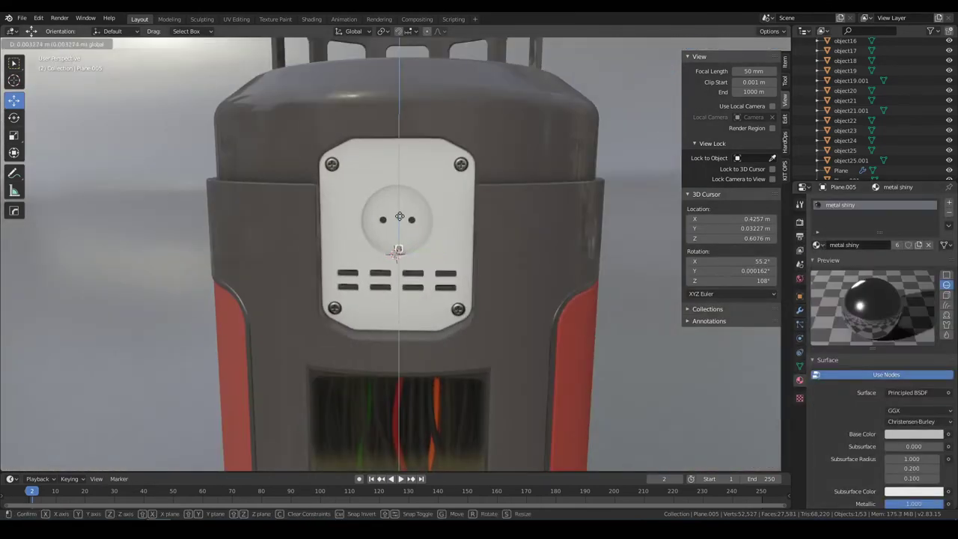
{"action": "left_click", "coordinate": [492, 200]}
{"action": "scroll", "coordinate": [492, 200], "scroll_direction": "up", "scroll_amount": 3}
{"action": "left_click", "coordinate": [432, 222]}
{"action": "scroll", "coordinate": [566, 221], "scroll_direction": "down", "scroll_amount": 3}
- Copy a corner screw onto the red side panel using snapping
{"action": "middle_click_drag", "start_coordinate": [566, 221], "coordinate": [524, 239]}
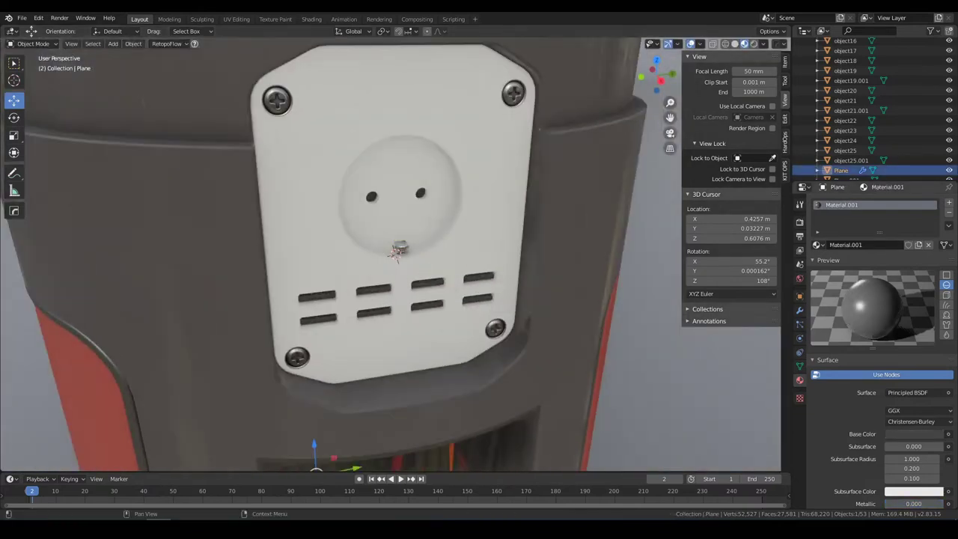
{"action": "scroll", "coordinate": [393, 255], "scroll_direction": "down", "scroll_amount": 5}
{"action": "left_click", "coordinate": [350, 197]}
{"action": "middle_click_drag", "start_coordinate": [349, 197], "coordinate": [419, 155]}
{"action": "key", "text": "g"}
{"action": "key", "text": "x"}
{"action": "left_click", "coordinate": [359, 179]}
{"action": "left_click", "coordinate": [421, 33]}
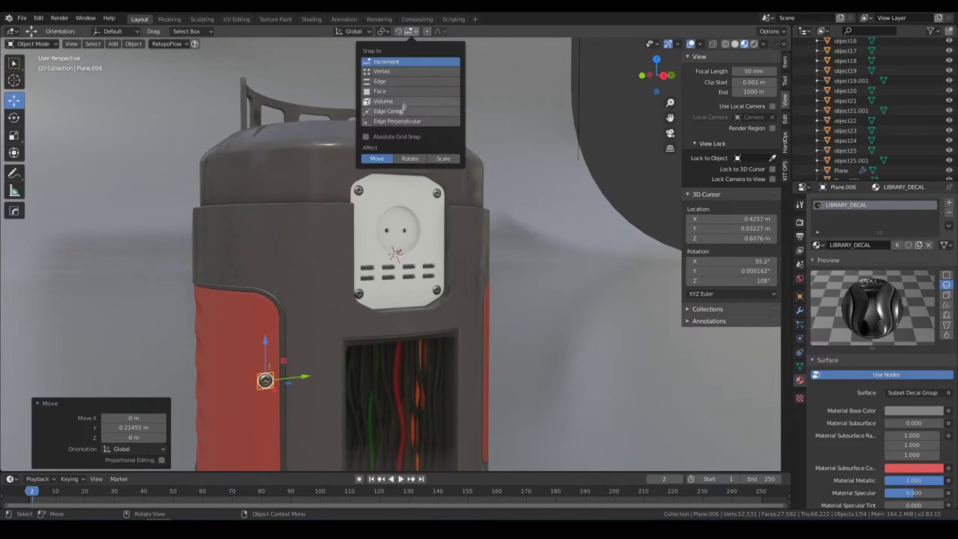
{"action": "middle_click_drag", "start_coordinate": [398, 152], "coordinate": [463, 461]}
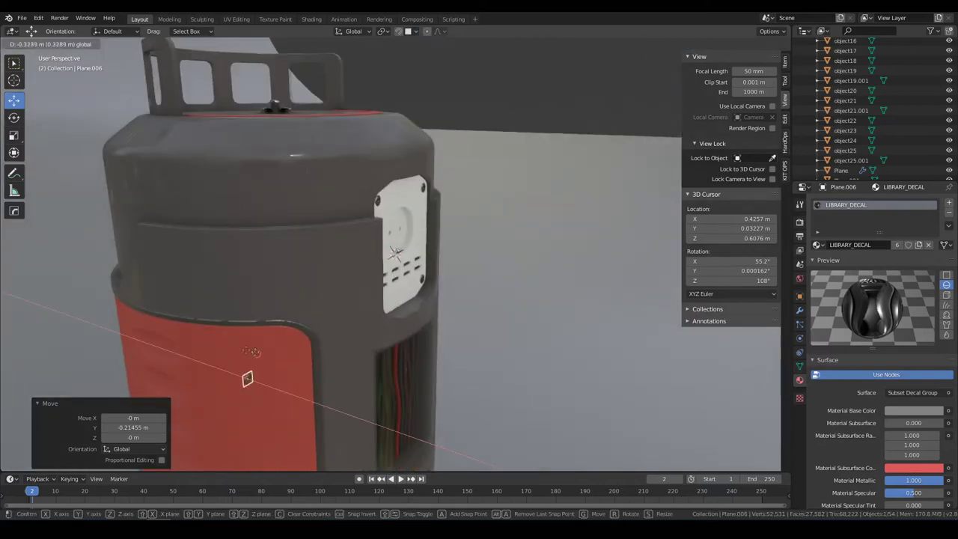
{"action": "left_click", "coordinate": [228, 381]}
- Rotate the screw to align it and slide it into the red panel's corner
{"action": "key", "text": "KP_Decimal"}
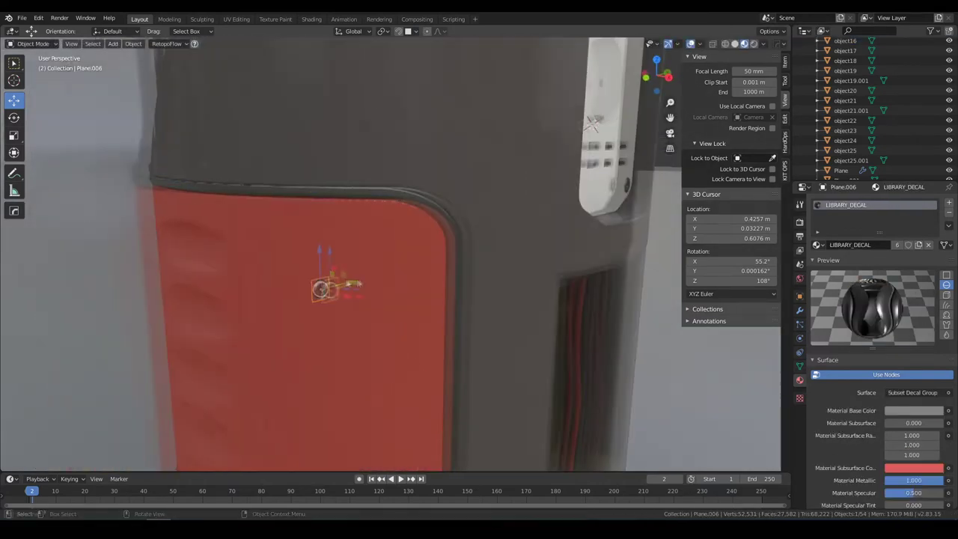
{"action": "key", "text": "shift+space"}
{"action": "key", "text": "r"}
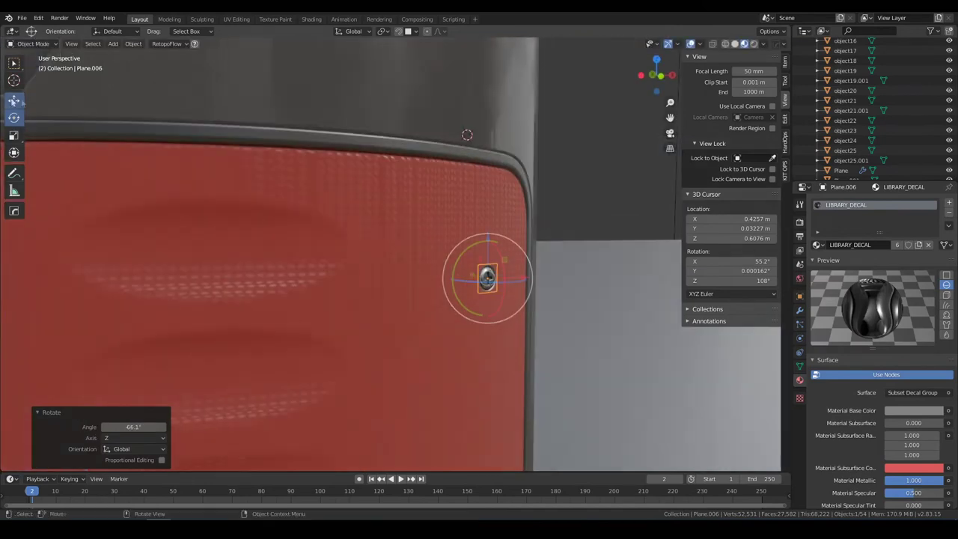
{"action": "left_click", "coordinate": [501, 278]}
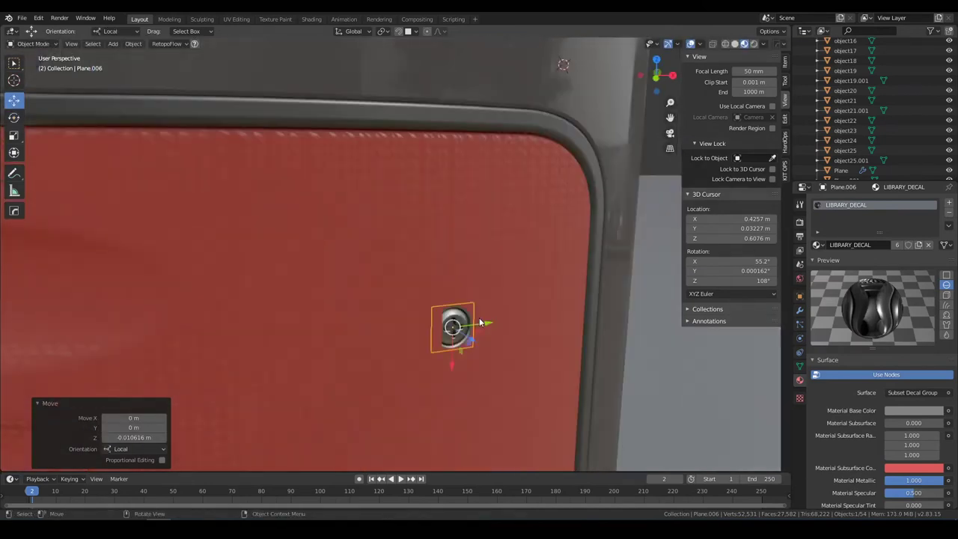
{"action": "key", "text": "KP_Decimal"}
{"action": "scroll", "coordinate": [394, 240], "scroll_direction": "down", "scroll_amount": 5}
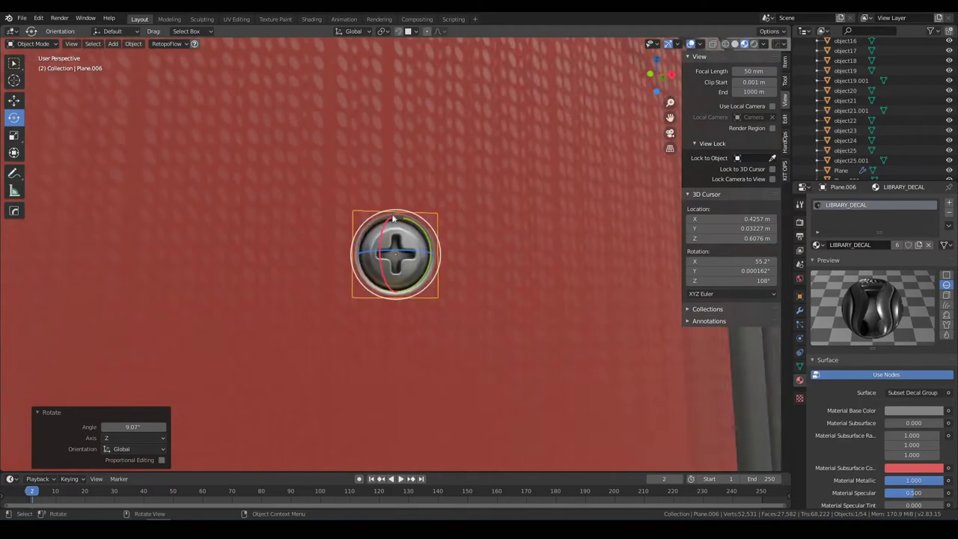
{"action": "key", "text": "g"}
{"action": "key", "text": "y"}
{"action": "key", "text": "y"}
{"action": "left_click", "coordinate": [513, 289]}
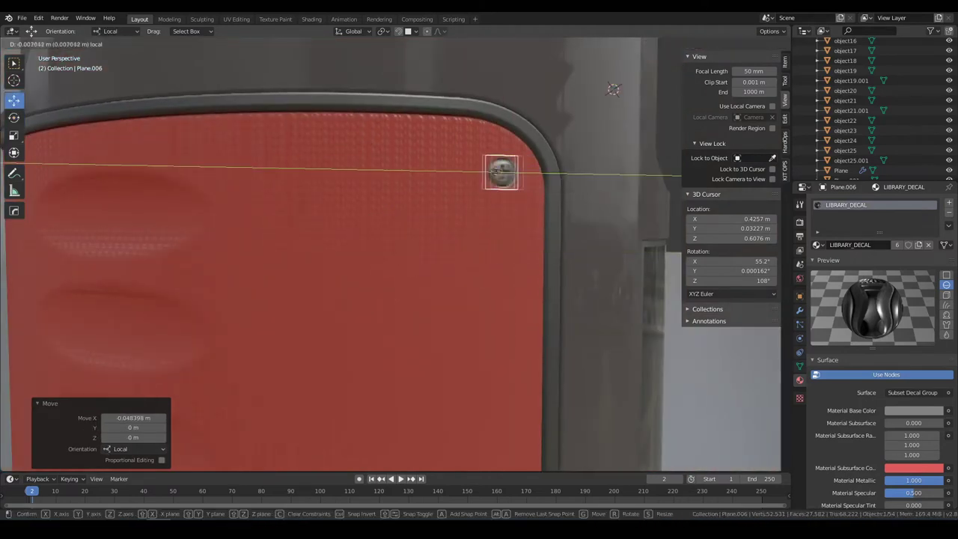
{"action": "left_click", "coordinate": [502, 172]}
{"action": "scroll", "coordinate": [502, 172], "scroll_direction": "down", "scroll_amount": 3}
{"action": "scroll", "coordinate": [466, 359], "scroll_direction": "down", "scroll_amount": 3}
- Try a Y-axis Mirror modifier on the screw, then replace it with an Array modifier
{"action": "left_click", "coordinate": [799, 309]}
{"action": "left_click", "coordinate": [879, 202]}
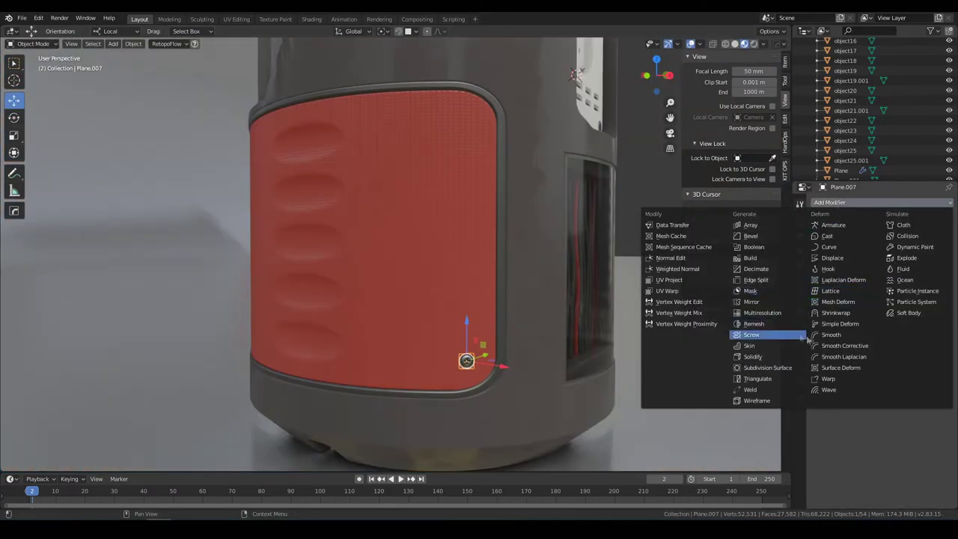
{"action": "left_click", "coordinate": [770, 301]}
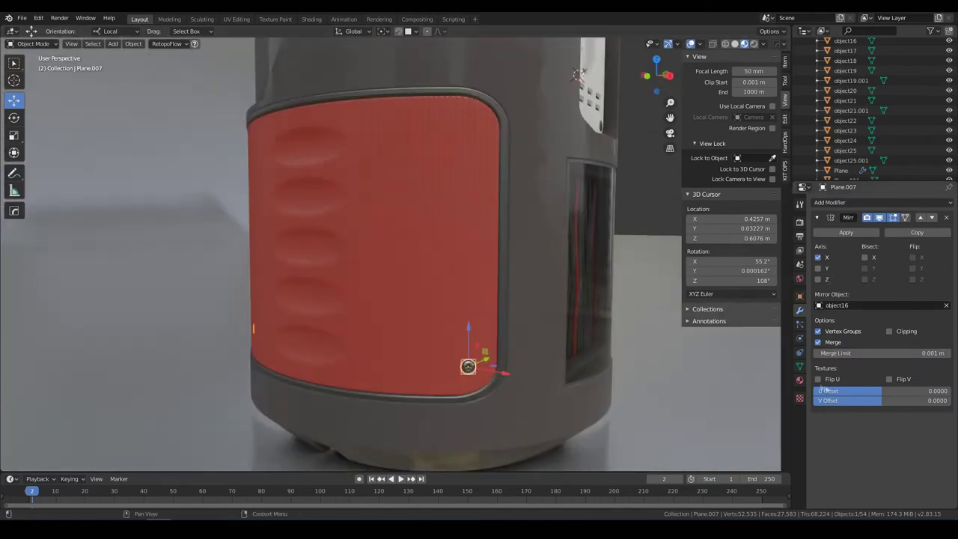
{"action": "left_click", "coordinate": [817, 380]}
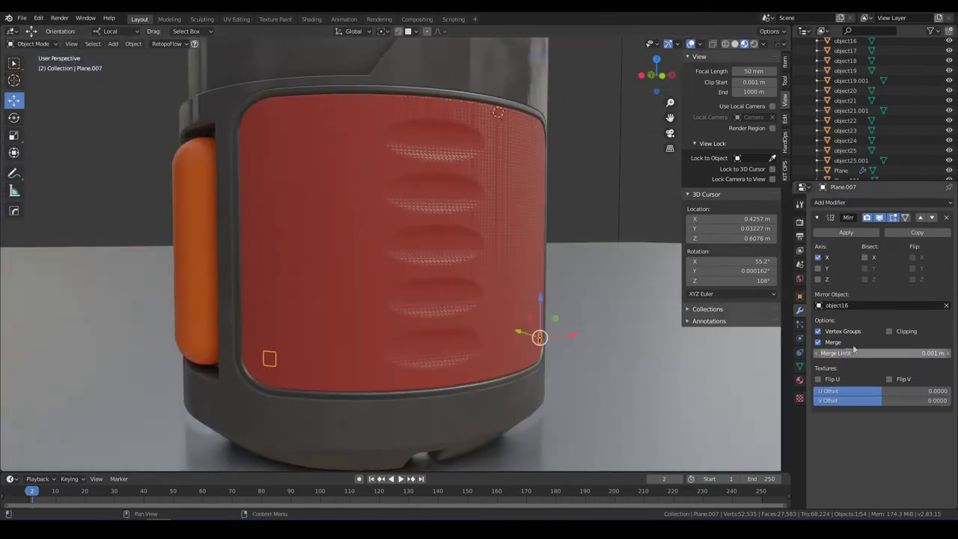
{"action": "left_click", "coordinate": [818, 268]}
{"action": "left_click", "coordinate": [818, 257]}
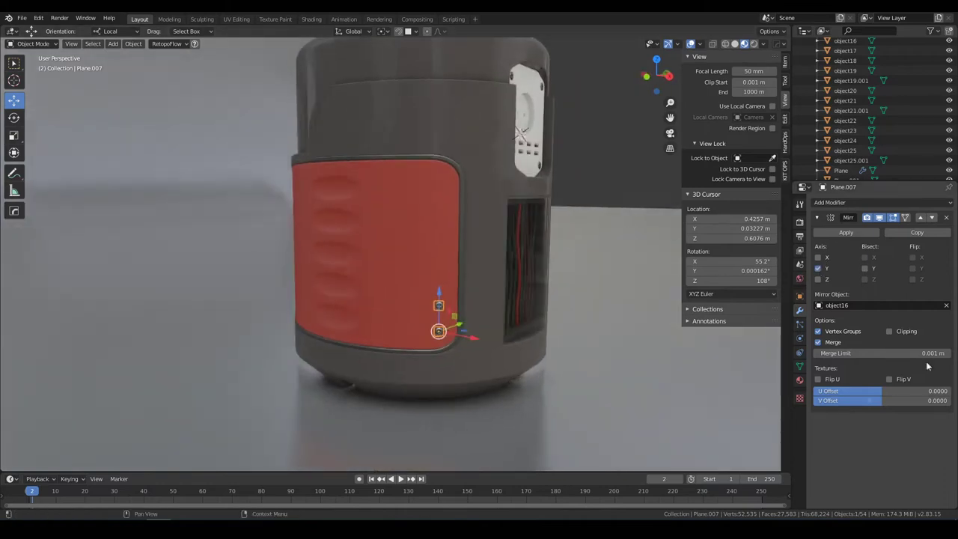
{"action": "middle_click_drag", "start_coordinate": [621, 185], "coordinate": [595, 296], "text": "ctrl"}
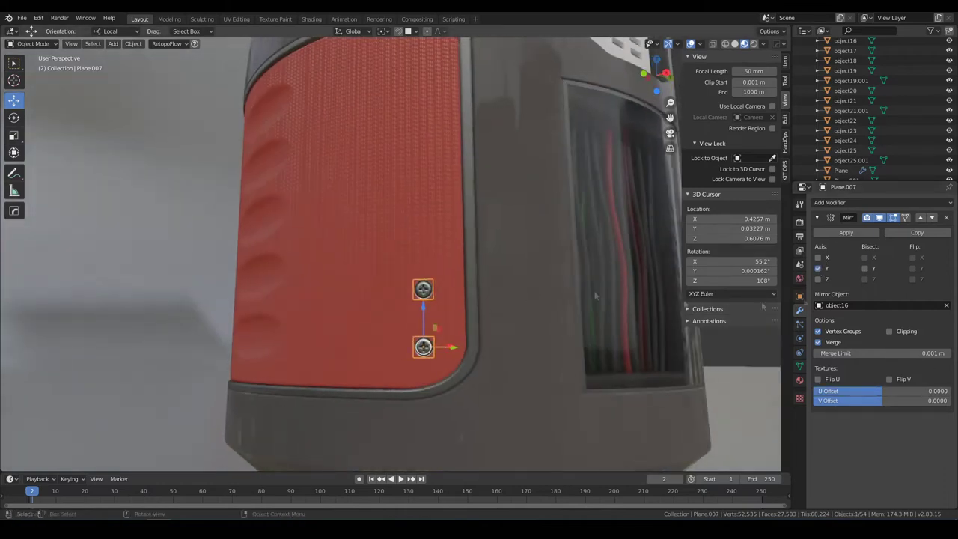
{"action": "left_click", "coordinate": [845, 232]}
{"action": "left_click", "coordinate": [831, 202]}
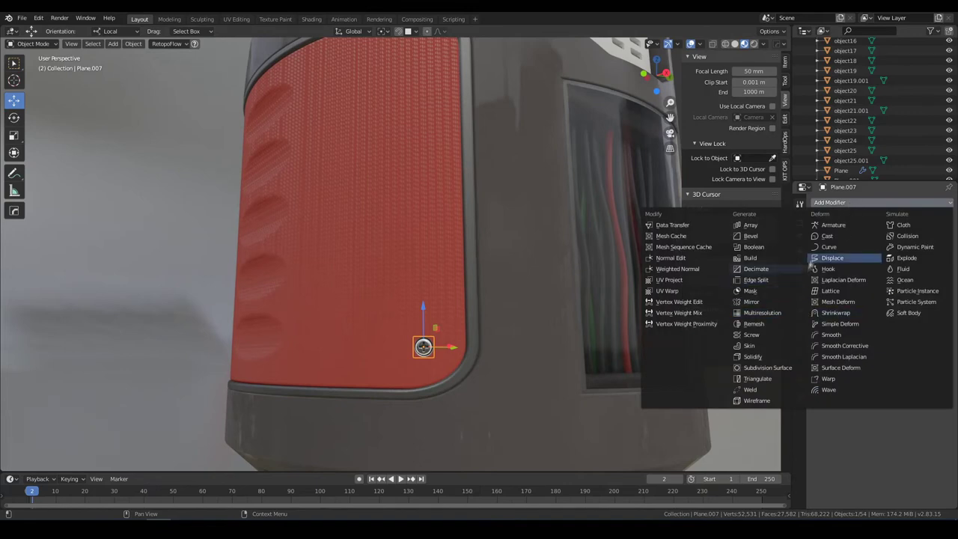
{"action": "left_click", "coordinate": [751, 225]}
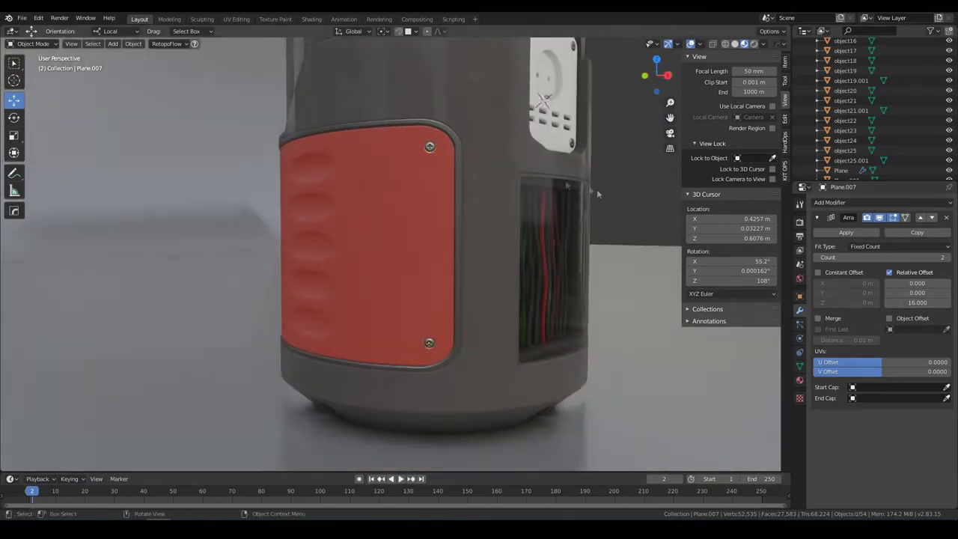
- Set red panel object16's origin to its geometry and add another modifier to the screw
{"action": "mouse_move", "coordinate": [597, 188]}
{"action": "middle_mouse_down"}
{"action": "mouse_move", "coordinate": [496, 172]}
{"action": "mouse_move", "coordinate": [466, 178]}
{"action": "middle_mouse_up"}
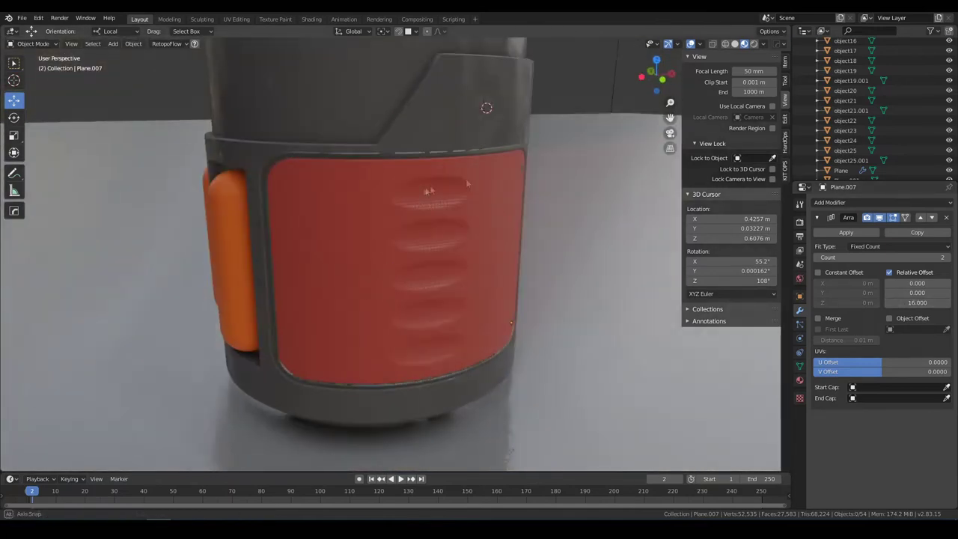
{"action": "left_click", "coordinate": [449, 194]}
{"action": "left_click", "coordinate": [134, 44]}
{"action": "left_click", "coordinate": [258, 72]}
{"action": "middle_click_drag", "start_coordinate": [596, 118], "coordinate": [484, 163]}
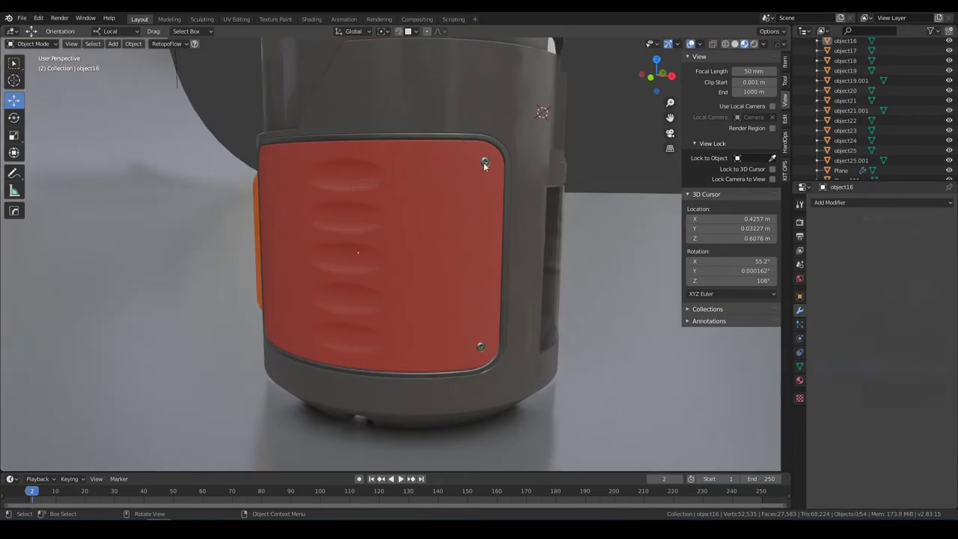
{"action": "left_click", "coordinate": [483, 162]}
{"action": "left_click", "coordinate": [837, 201]}
{"action": "scroll", "coordinate": [877, 399], "scroll_direction": "down", "scroll_amount": 4}
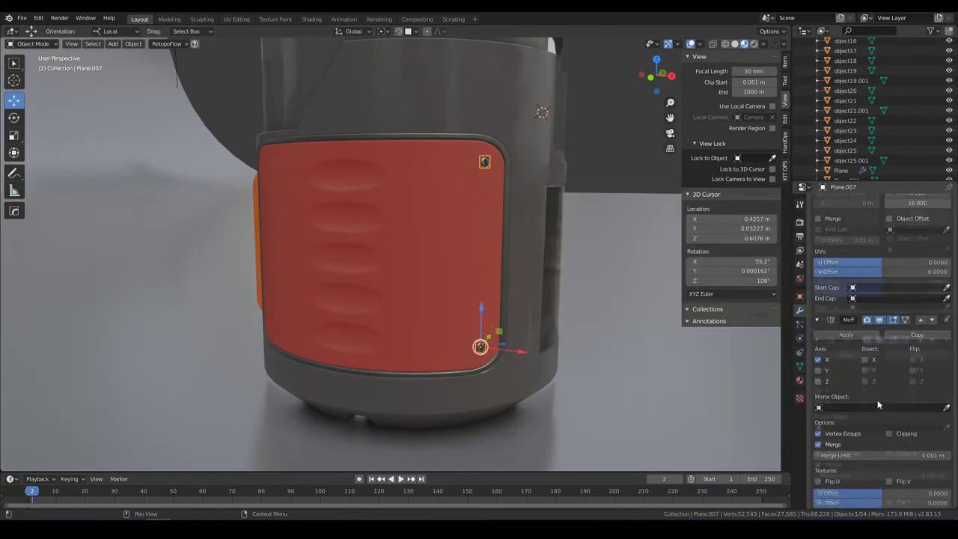
{"action": "mouse_move", "coordinate": [415, 240]}
{"action": "middle_mouse_down"}
{"action": "mouse_move", "coordinate": [572, 208]}
{"action": "mouse_move", "coordinate": [524, 267]}
{"action": "middle_mouse_up"}
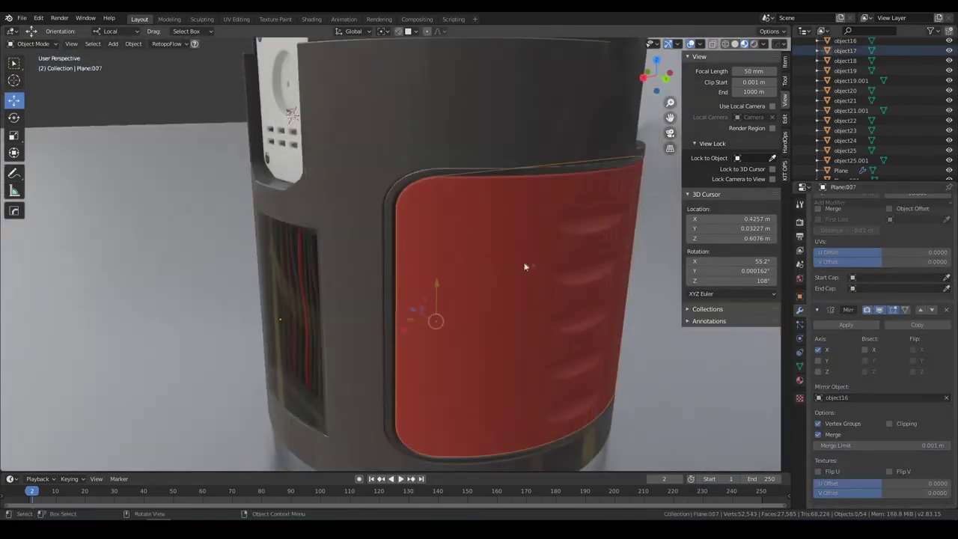
- Reset the red panel's origin and append a new Mirror modifier to its stack
{"action": "left_click", "coordinate": [524, 267]}
{"action": "left_click", "coordinate": [133, 43]}
{"action": "left_click", "coordinate": [256, 65]}
{"action": "left_click", "coordinate": [373, 96]}
{"action": "left_click", "coordinate": [133, 43]}
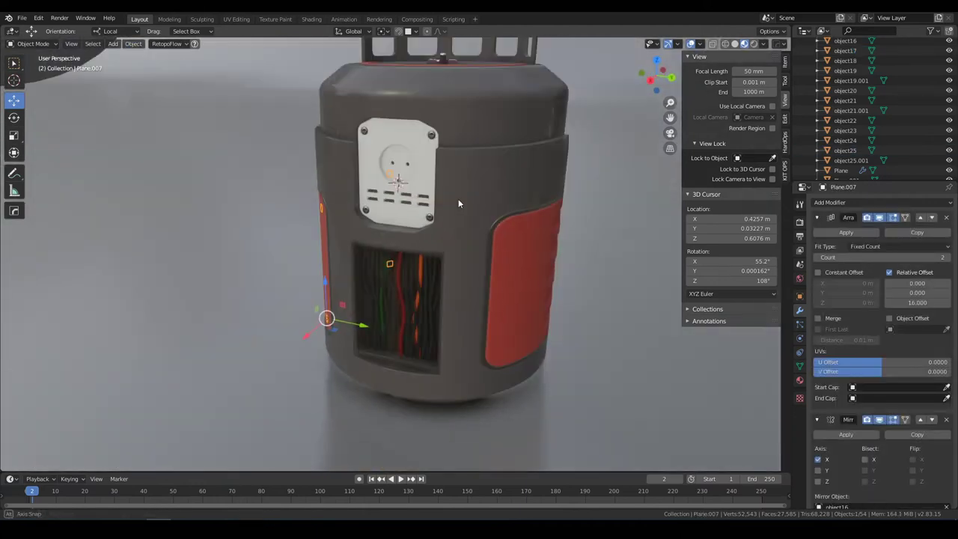
{"action": "left_click", "coordinate": [819, 218]}
{"action": "left_click", "coordinate": [831, 202]}
{"action": "left_click", "coordinate": [763, 298]}
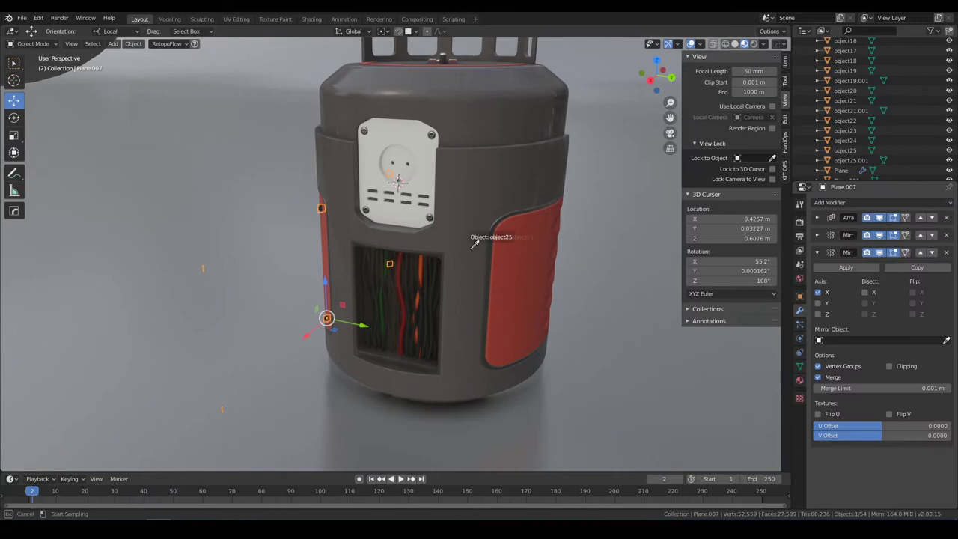
- Mirror the panel along Z, shrink the warning signs to about 0.28, and slide the panel along X
{"action": "left_click", "coordinate": [817, 313]}
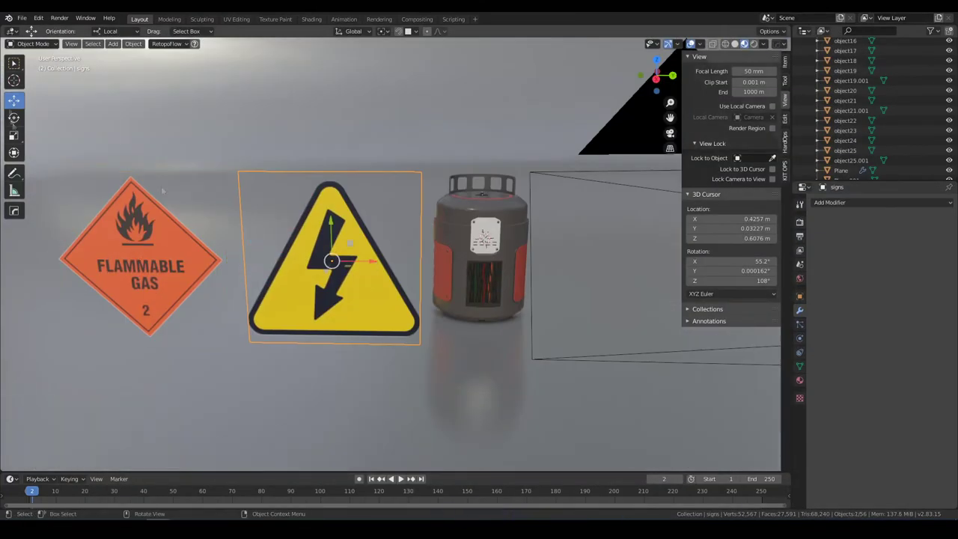
{"action": "key", "text": "shift+space"}
{"action": "key", "text": "s"}
{"action": "left_click_drag", "start_coordinate": [363, 292], "coordinate": [344, 274]}
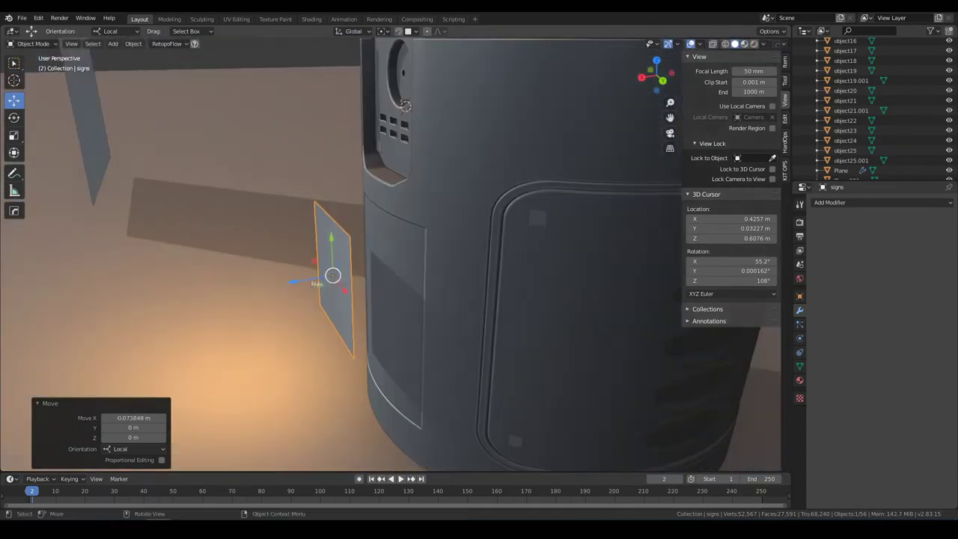
{"action": "left_click_drag", "start_coordinate": [317, 282], "coordinate": [355, 282]}
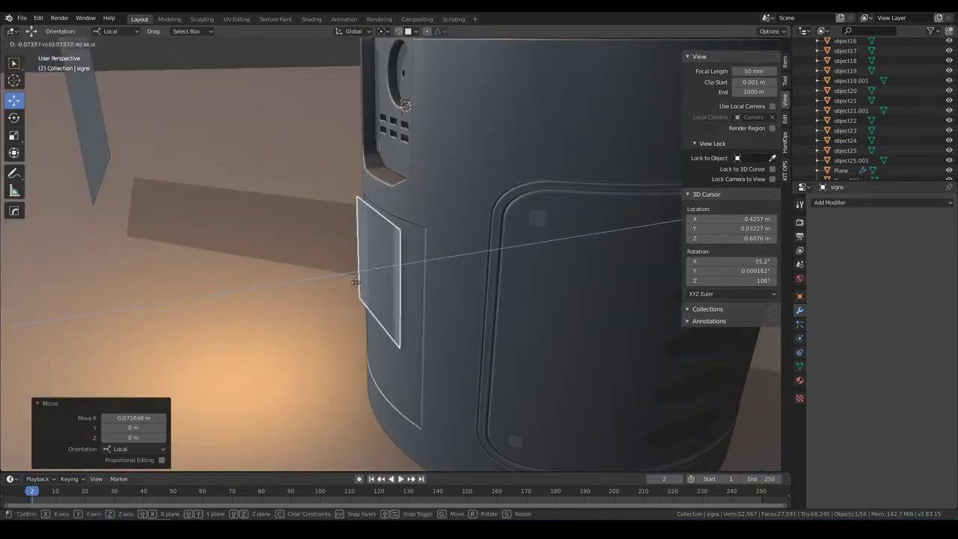
{"action": "left_click", "coordinate": [375, 258]}
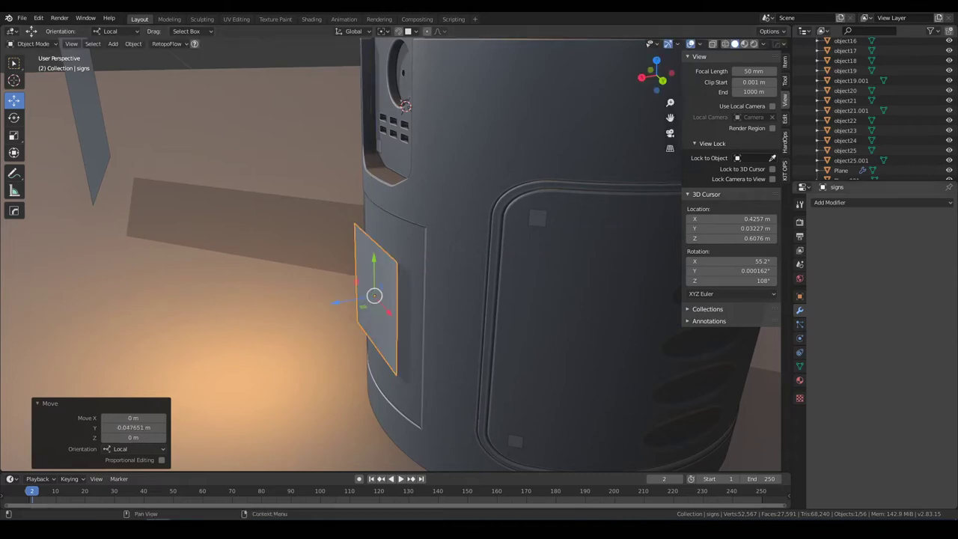
- Loop-cut the sign panel and shrinkwrap it onto object25.001 in Project mode
{"action": "key", "text": "Tab"}
{"action": "left_click", "coordinate": [289, 156]}
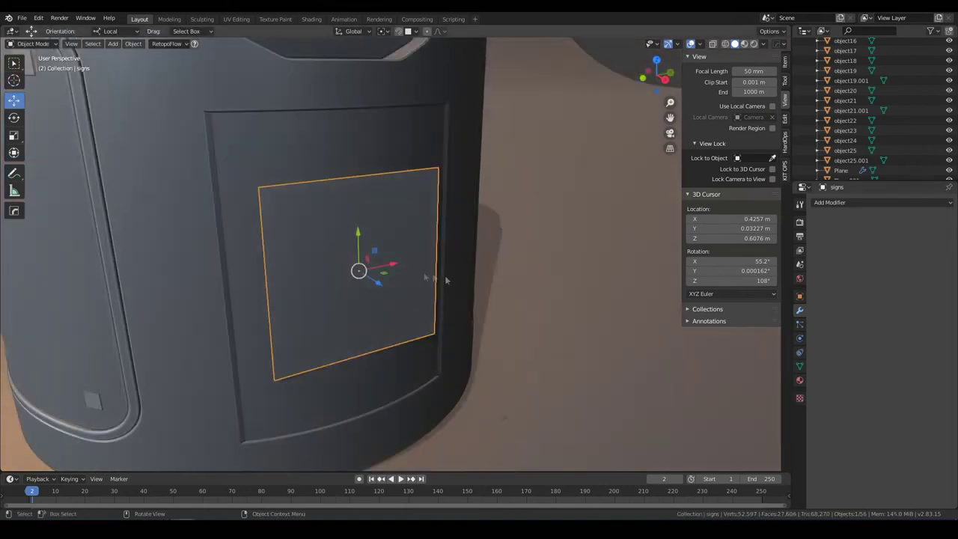
{"action": "middle_click_drag", "start_coordinate": [374, 255], "coordinate": [409, 248]}
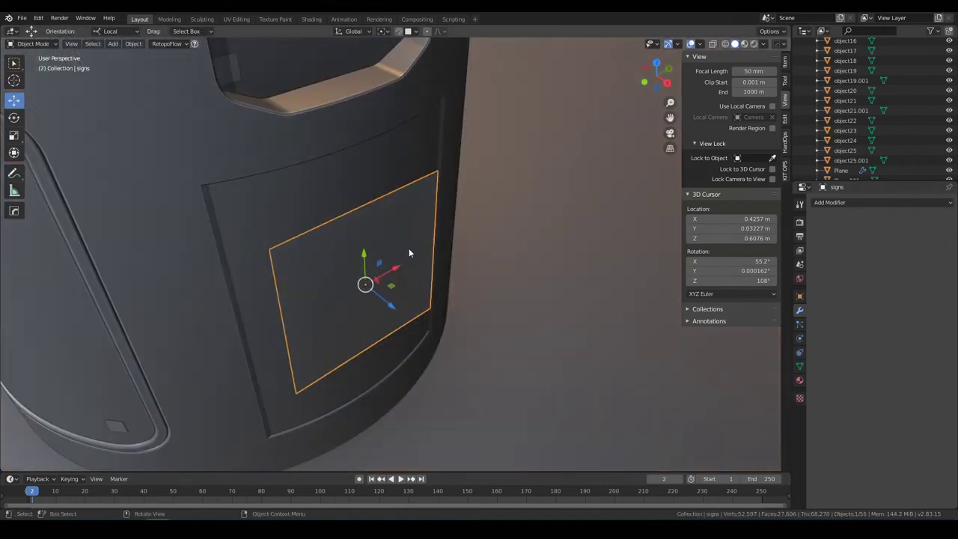
{"action": "left_click", "coordinate": [832, 202]}
{"action": "left_click", "coordinate": [835, 312]}
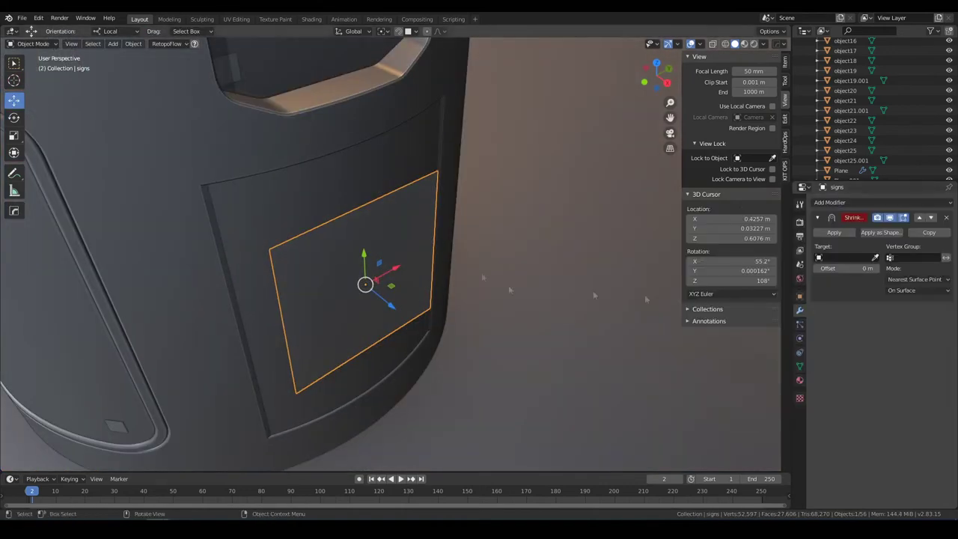
{"action": "left_click", "coordinate": [384, 170]}
{"action": "scroll", "coordinate": [431, 243], "scroll_direction": "up", "scroll_amount": 3}
{"action": "scroll", "coordinate": [449, 224], "scroll_direction": "up", "scroll_amount": 2}
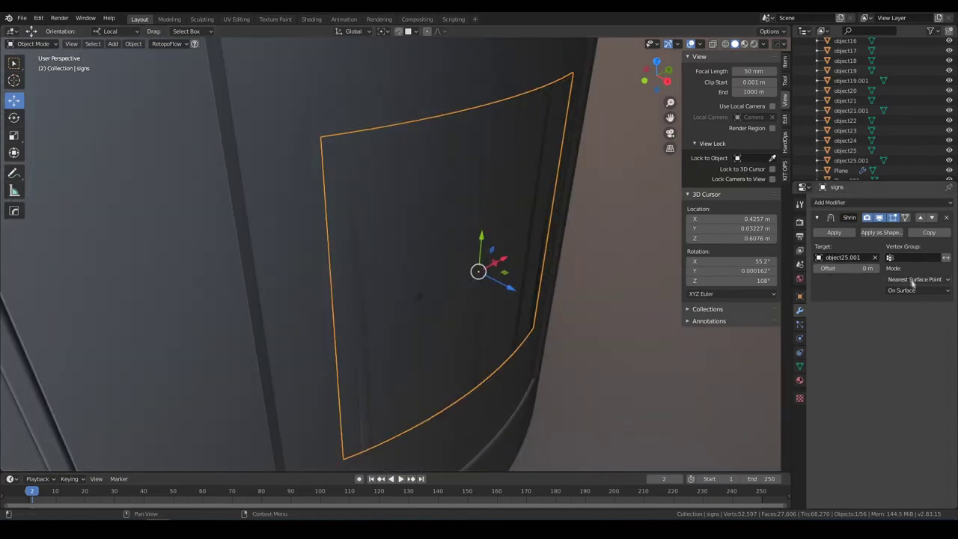
{"action": "left_click", "coordinate": [883, 301]}
- Set the Shrinkwrap offset to 0.003 m, cancelling a stray move along the way
{"action": "left_click_drag", "start_coordinate": [844, 268], "coordinate": [853, 267]}
{"action": "mouse_move", "coordinate": [524, 224]}
{"action": "middle_mouse_down"}
{"action": "mouse_move", "coordinate": [609, 217]}
{"action": "mouse_move", "coordinate": [591, 222]}
{"action": "middle_mouse_up"}
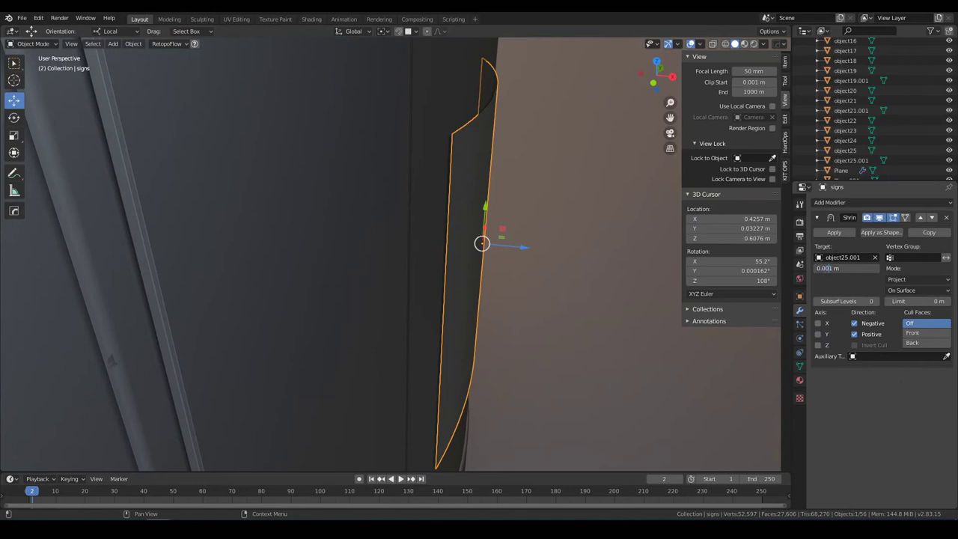
{"action": "key", "text": "Return"}
{"action": "middle_click_drag", "start_coordinate": [465, 172], "coordinate": [520, 283]}
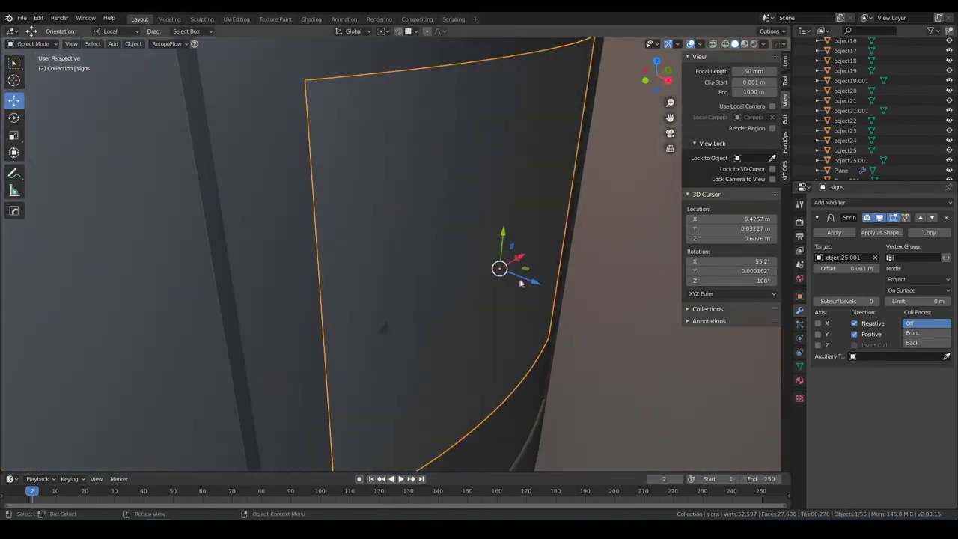
{"action": "right_click", "coordinate": [530, 281]}
{"action": "key", "text": "g"}
{"action": "key", "text": "z"}
{"action": "key", "text": "z"}
{"action": "right_click", "coordinate": [530, 282]}
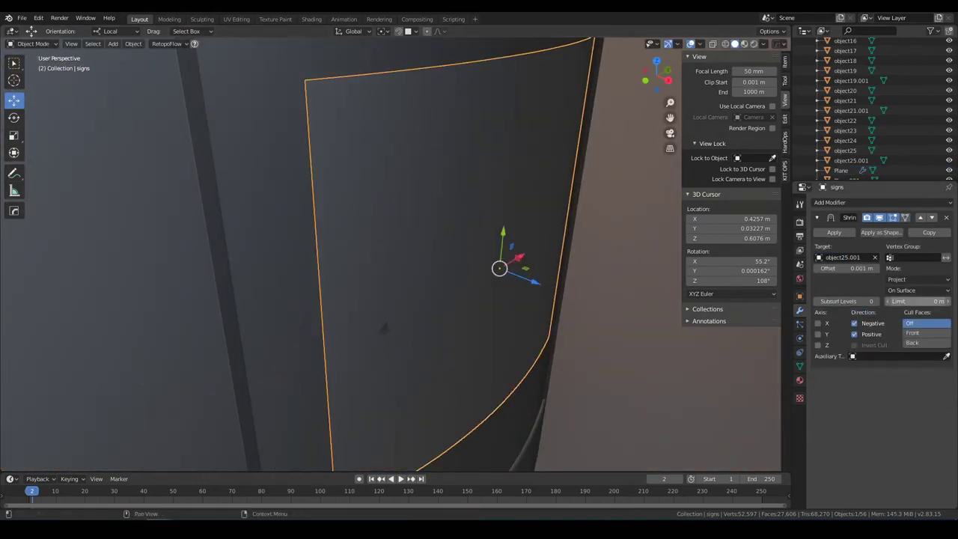
{"action": "middle_click_drag", "start_coordinate": [524, 277], "coordinate": [568, 345], "text": "shift"}
{"action": "key", "text": "Return"}
{"action": "scroll", "coordinate": [519, 250], "scroll_direction": "down", "scroll_amount": 3}
{"action": "scroll", "coordinate": [519, 249], "scroll_direction": "down", "scroll_amount": 3}
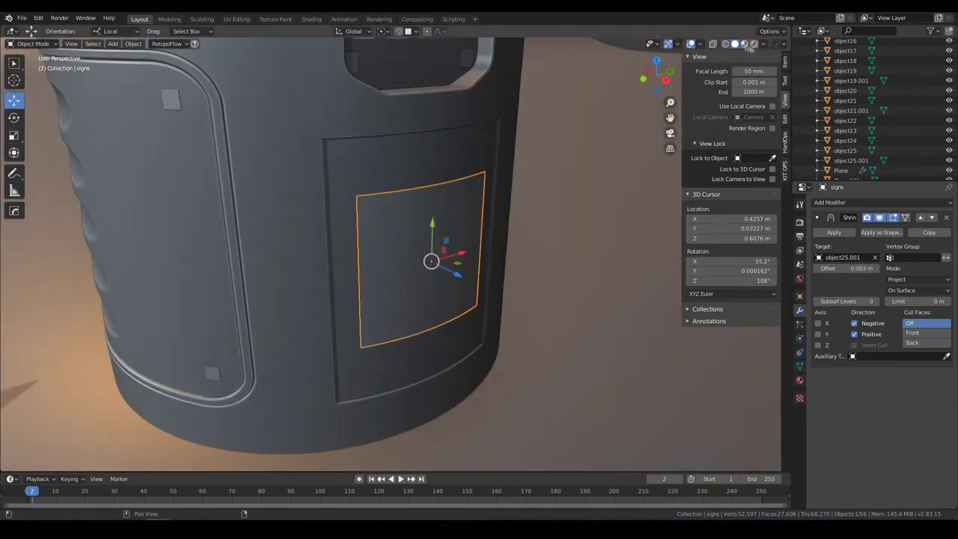
- Preview the sign in rendered shading within the Shading workspace, orbiting to face it
{"action": "left_click", "coordinate": [752, 44]}
{"action": "scroll", "coordinate": [471, 211], "scroll_direction": "up", "scroll_amount": 4}
{"action": "scroll", "coordinate": [652, 220], "scroll_direction": "up", "scroll_amount": 2}
{"action": "left_click", "coordinate": [311, 19]}
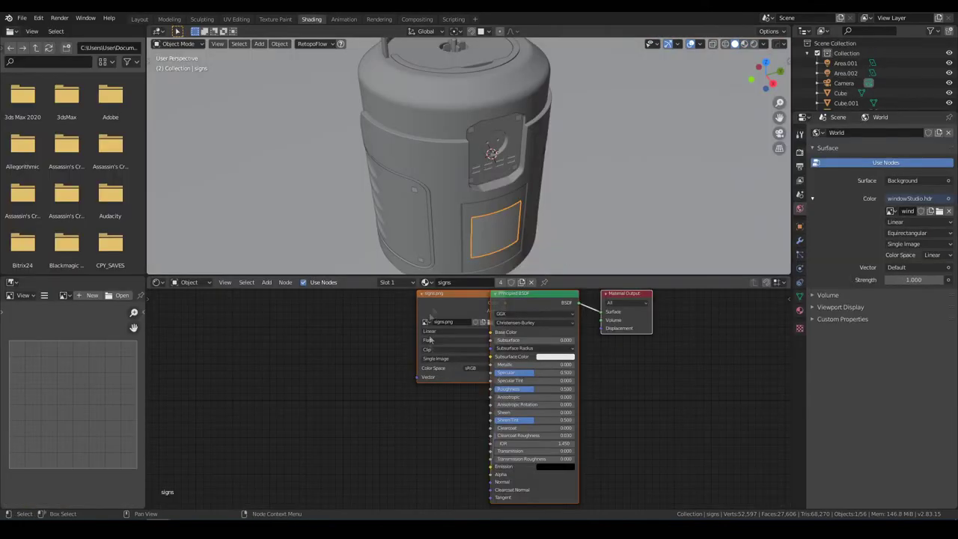
{"action": "scroll", "coordinate": [570, 129], "scroll_direction": "up", "scroll_amount": 4}
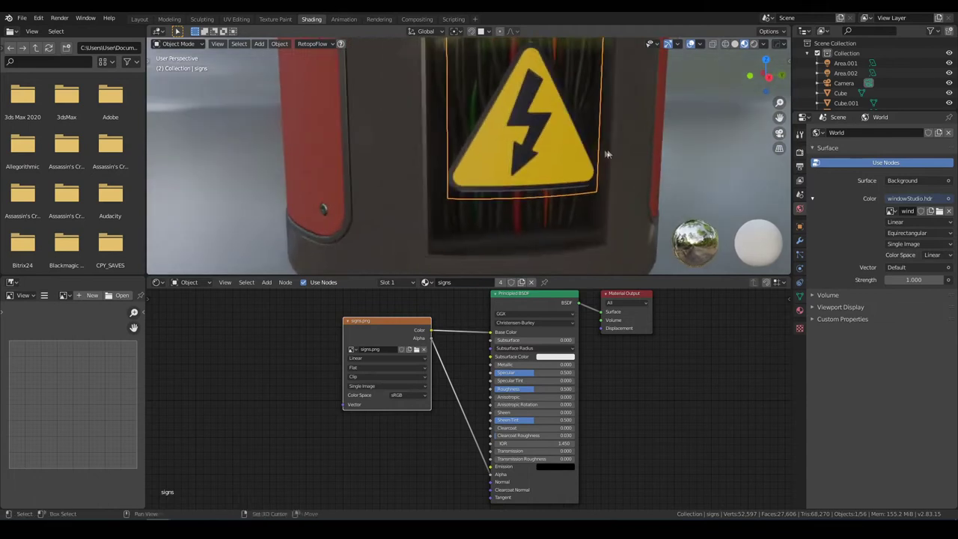
{"action": "middle_click_drag", "start_coordinate": [213, 265], "coordinate": [537, 271]}
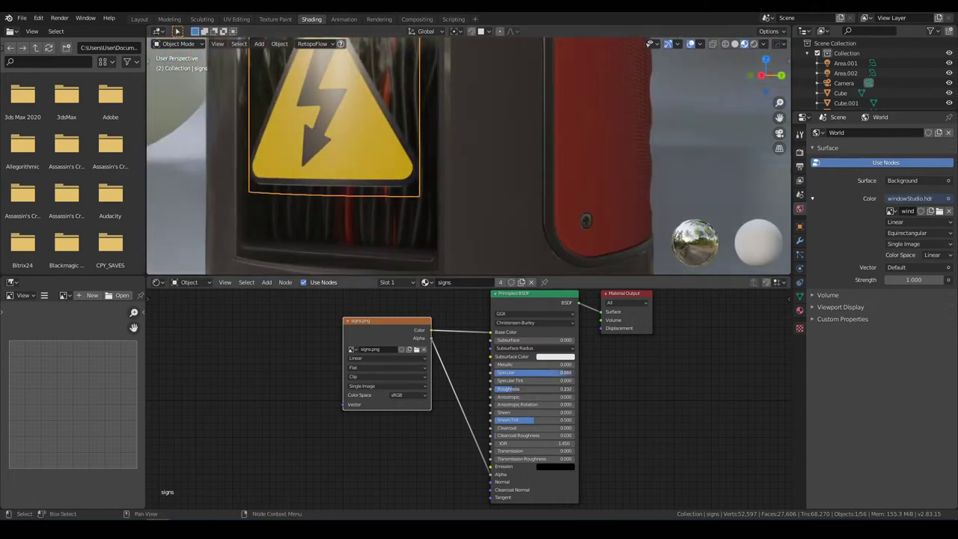
{"action": "scroll", "coordinate": [469, 155], "scroll_direction": "down", "scroll_amount": 5}
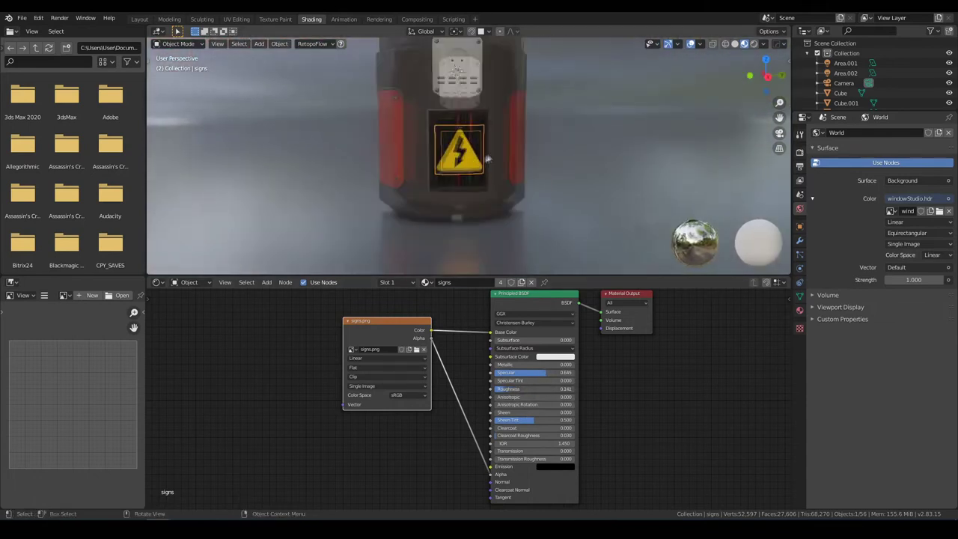
{"action": "middle_click_drag", "start_coordinate": [469, 187], "coordinate": [468, 155]}
{"action": "key", "text": "grave"}
- Turn the Flammable Gas sign -180° about Z and scale it to 0.625
{"action": "left_click", "coordinate": [257, 207]}
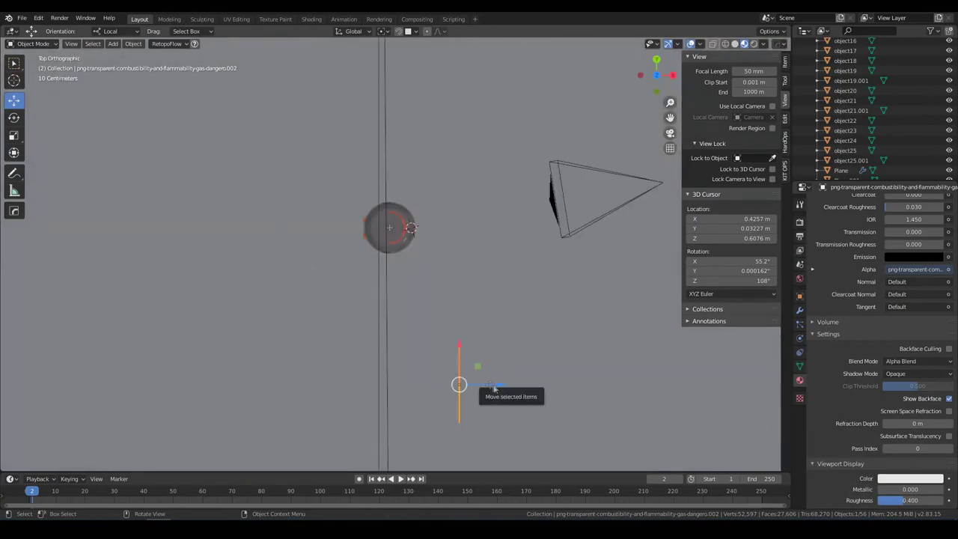
{"action": "key", "text": "g"}
{"action": "key", "text": "z"}
{"action": "key", "text": "z"}
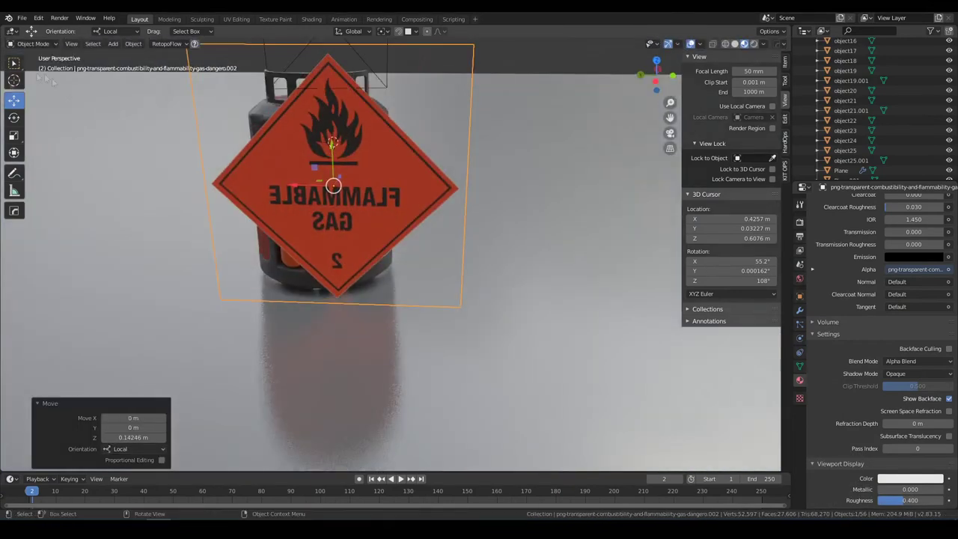
{"action": "key", "text": "r"}
{"action": "key", "text": "z"}
{"action": "key", "text": "minus"}
{"action": "key", "text": "1"}
{"action": "key", "text": "8"}
{"action": "key", "text": "0"}
{"action": "key", "text": "Return"}
{"action": "key", "text": "s"}
{"action": "left_click", "coordinate": [359, 167]}
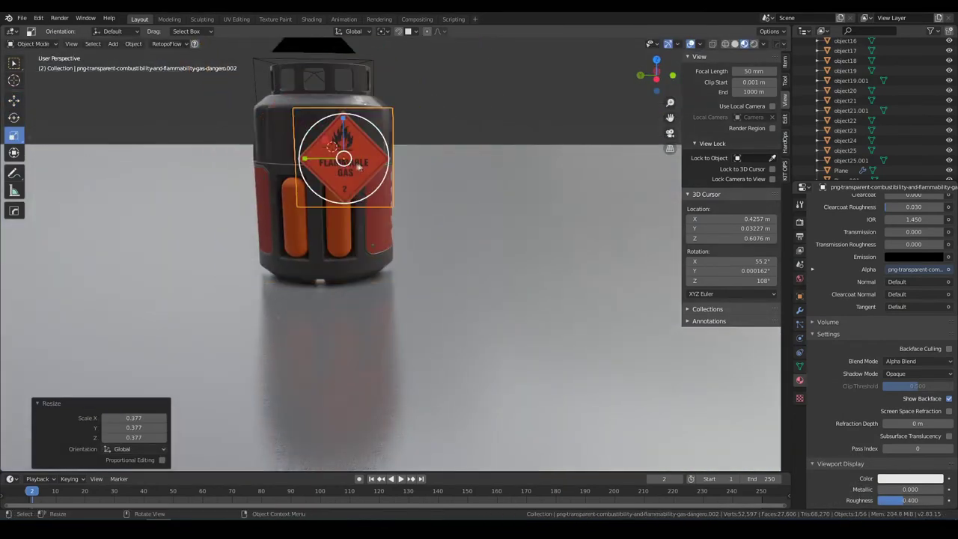
{"action": "left_click", "coordinate": [333, 148]}
- Move the resized sign onto the orange tank
{"action": "middle_click_drag", "start_coordinate": [332, 147], "coordinate": [346, 152]}
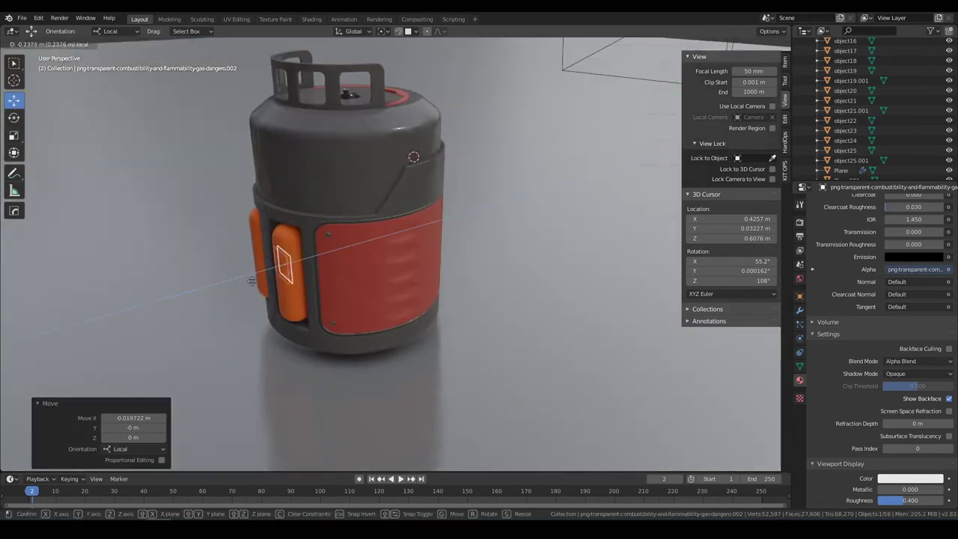
{"action": "left_click", "coordinate": [308, 264]}
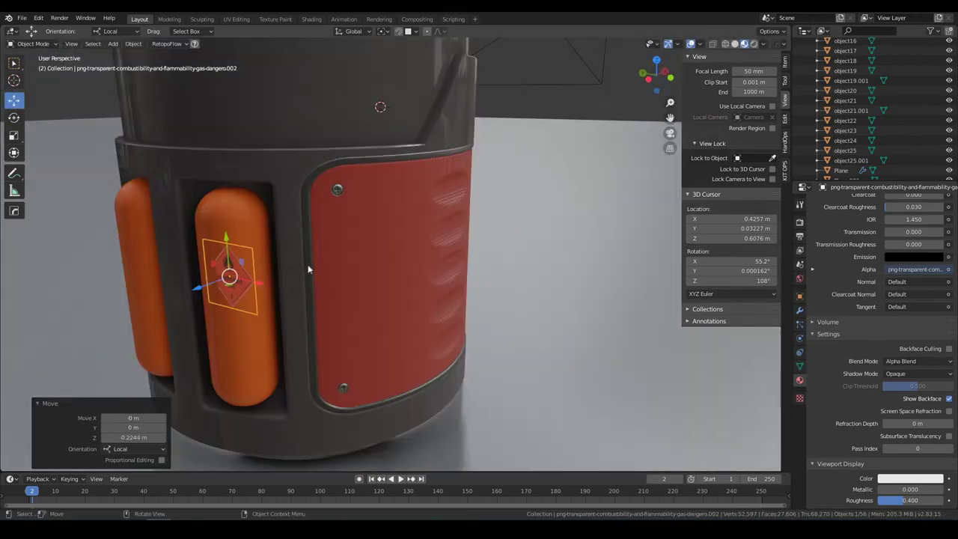
{"action": "key", "text": "KP_Decimal"}
{"action": "middle_click_drag", "start_coordinate": [307, 264], "coordinate": [303, 287]}
{"action": "key", "text": "g"}
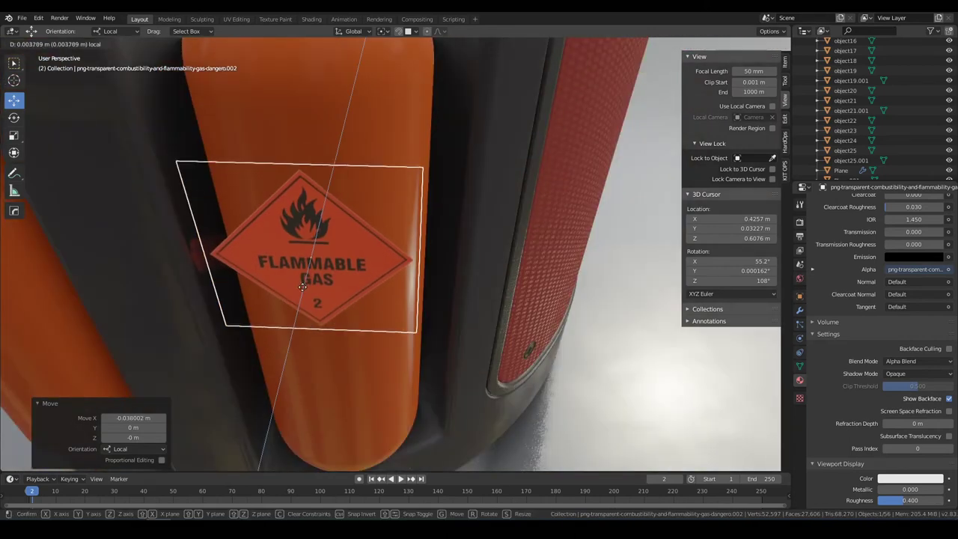
{"action": "left_click", "coordinate": [302, 283]}
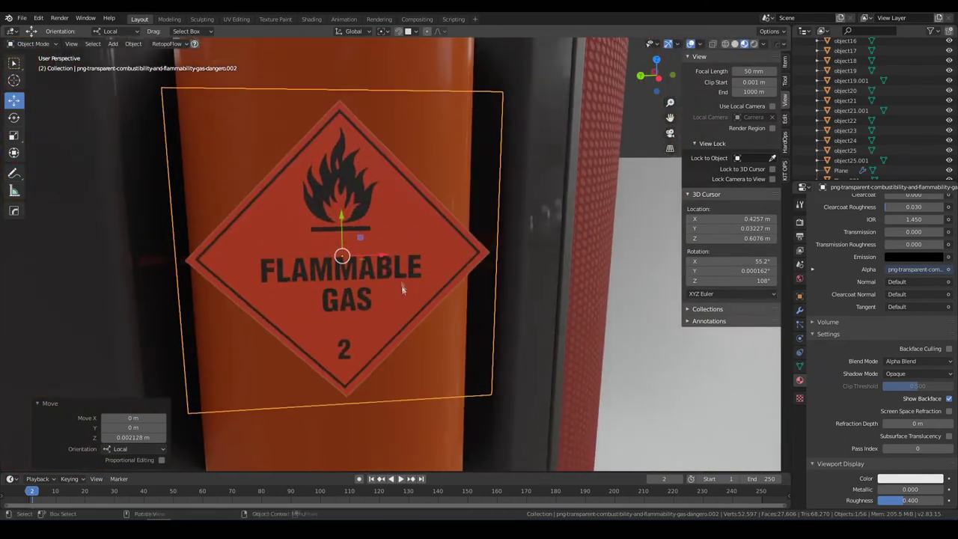
- Add an edge loop through the sign plane's centre and duplicate the sign
{"action": "key", "text": "Tab"}
{"action": "left_click", "coordinate": [328, 95]}
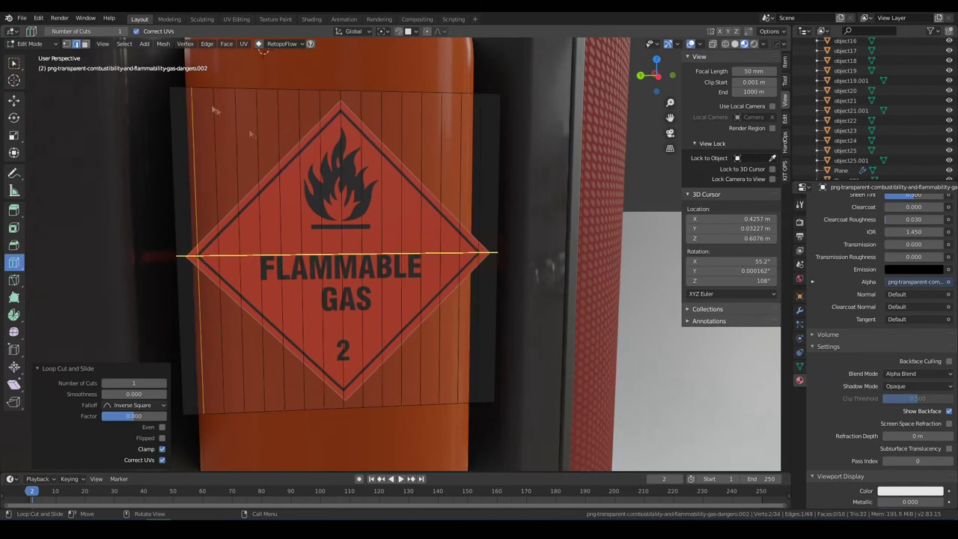
{"action": "key", "text": "Tab"}
{"action": "middle_click_drag", "start_coordinate": [249, 132], "coordinate": [340, 239]}
{"action": "key", "text": "shift+d"}
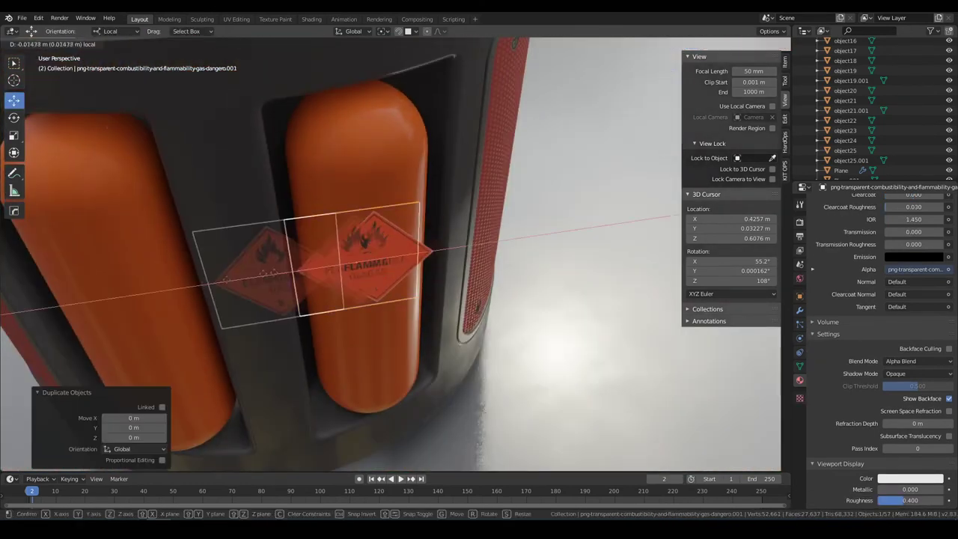
{"action": "key", "text": "Return"}
{"action": "key", "text": "KP_Decimal"}
- Give the sign a Shrinkwrap modifier in Project mode, targeting orange tank object5
{"action": "left_click", "coordinate": [799, 309]}
{"action": "left_click", "coordinate": [881, 203]}
{"action": "left_click", "coordinate": [836, 312]}
{"action": "left_click", "coordinate": [562, 263]}
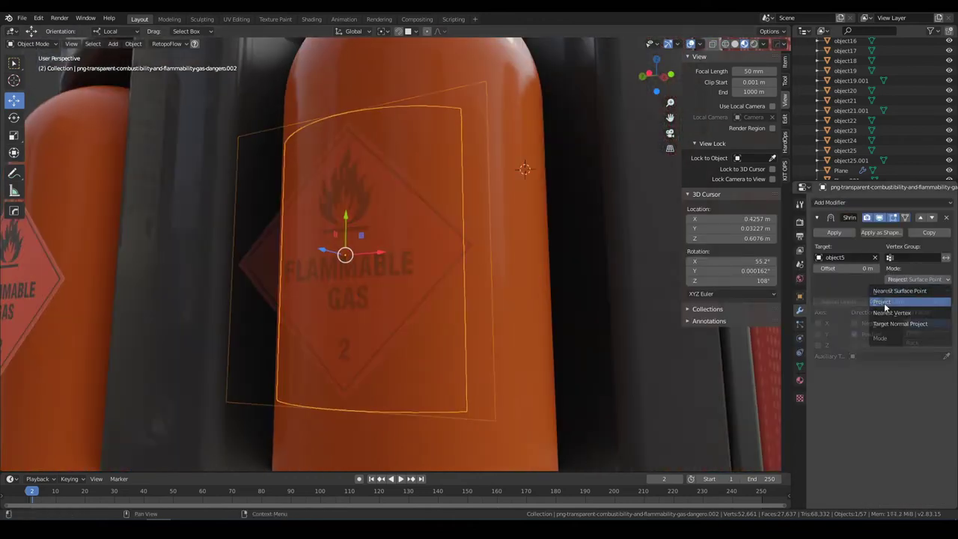
{"action": "left_click", "coordinate": [883, 302]}
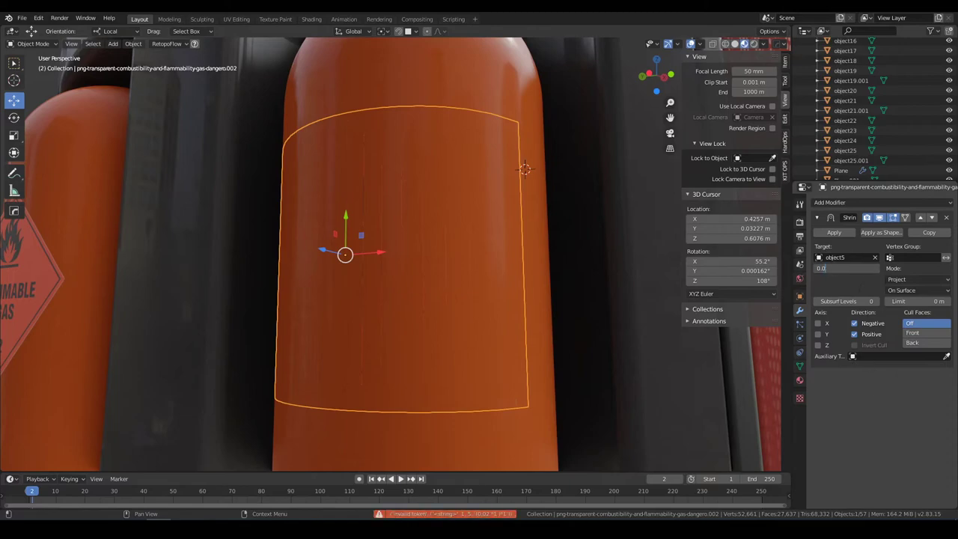
{"action": "scroll", "coordinate": [398, 226], "scroll_direction": "down", "scroll_amount": 5}
{"action": "mouse_move", "coordinate": [398, 226]}
{"action": "middle_mouse_down"}
{"action": "mouse_move", "coordinate": [411, 258]}
{"action": "mouse_move", "coordinate": [351, 232]}
{"action": "middle_mouse_up"}
- Shrinkwrap the second Flammable Gas sign onto object6, projecting in the negative direction too
{"action": "left_click", "coordinate": [389, 254]}
{"action": "scroll", "coordinate": [430, 258], "scroll_direction": "up", "scroll_amount": 3}
{"action": "right_click", "coordinate": [351, 232]}
{"action": "left_click", "coordinate": [858, 202]}
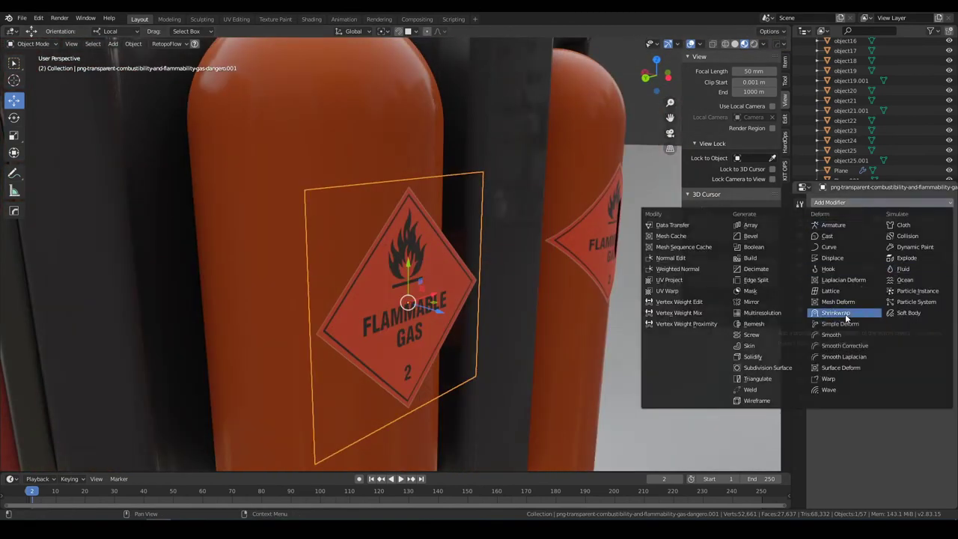
{"action": "left_click", "coordinate": [836, 313]}
{"action": "middle_click_drag", "start_coordinate": [399, 149], "coordinate": [299, 224]}
{"action": "left_click", "coordinate": [926, 322]}
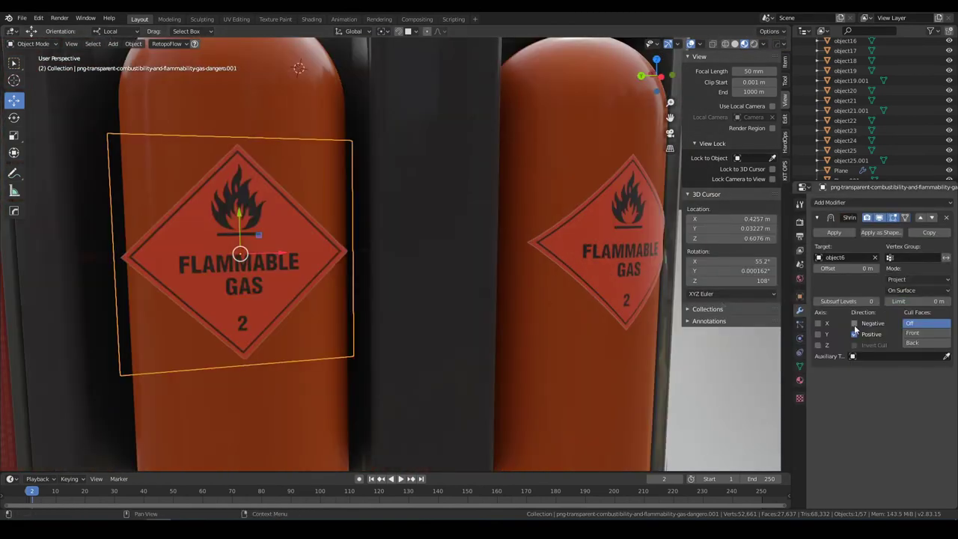
{"action": "left_click", "coordinate": [855, 324]}
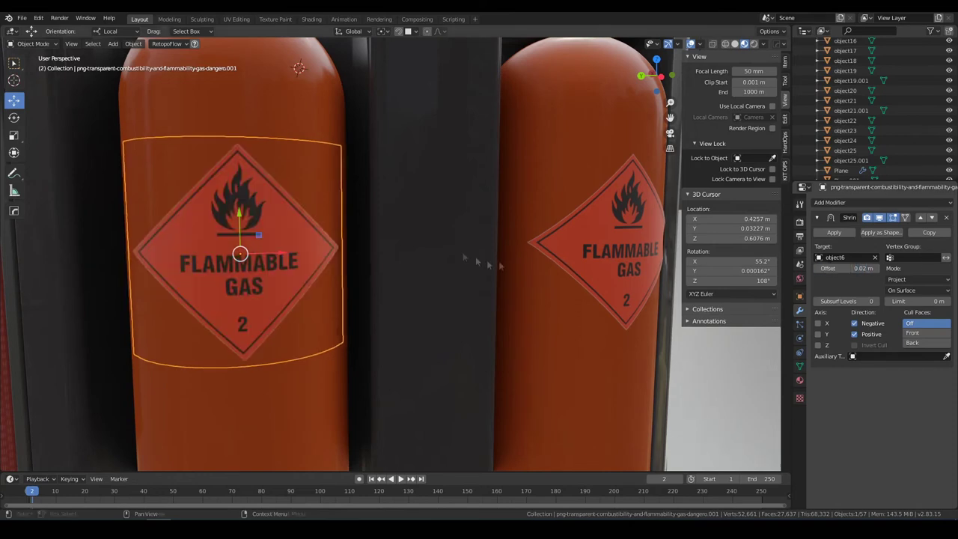
- Select the small gas canisters and bring up their material settings
{"action": "scroll", "coordinate": [389, 255], "scroll_direction": "down", "scroll_amount": 5}
{"action": "mouse_move", "coordinate": [389, 254]}
{"action": "middle_mouse_down"}
{"action": "mouse_move", "coordinate": [419, 315]}
{"action": "mouse_move", "coordinate": [411, 225]}
{"action": "middle_mouse_up"}
{"action": "left_click", "coordinate": [449, 300]}
{"action": "left_click", "coordinate": [799, 380]}
- Set the cannisters_metal Base Color to white, then yellow, settling on orange
{"action": "left_click", "coordinate": [899, 435]}
{"action": "left_click", "coordinate": [876, 329]}
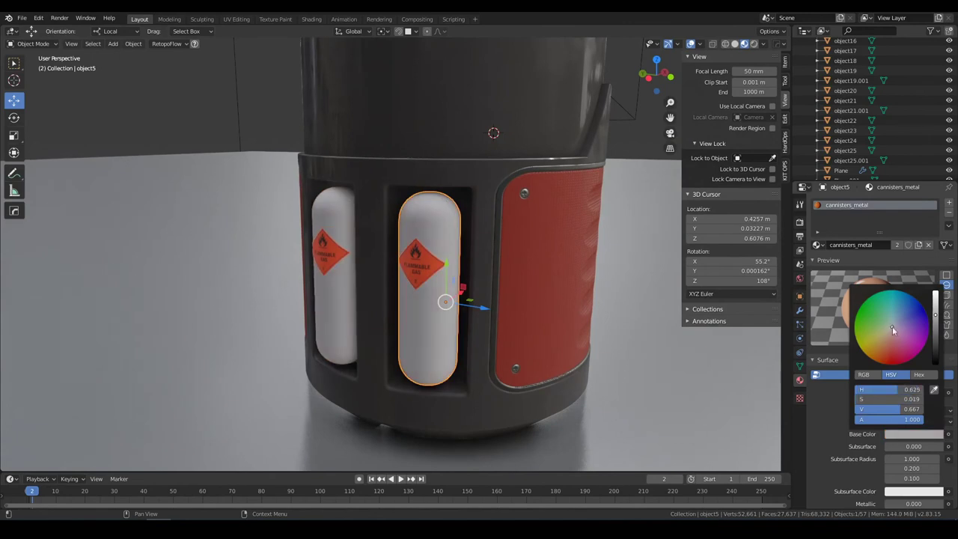
{"action": "mouse_move", "coordinate": [547, 270]}
{"action": "middle_mouse_down"}
{"action": "mouse_move", "coordinate": [570, 257]}
{"action": "mouse_move", "coordinate": [599, 299]}
{"action": "middle_mouse_up"}
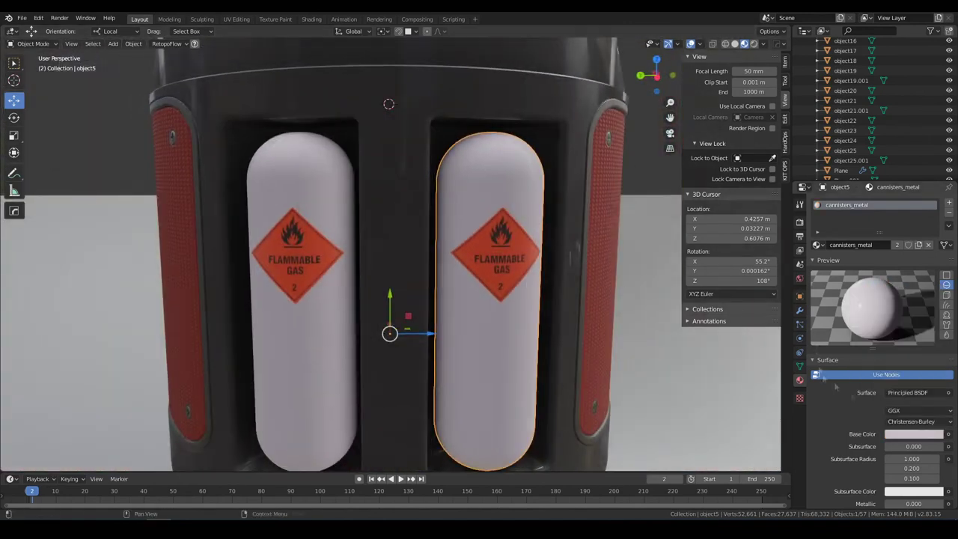
{"action": "left_click", "coordinate": [913, 434]}
{"action": "left_click", "coordinate": [877, 343]}
{"action": "left_click", "coordinate": [875, 350]}
{"action": "middle_click_drag", "start_coordinate": [524, 262], "coordinate": [568, 247]}
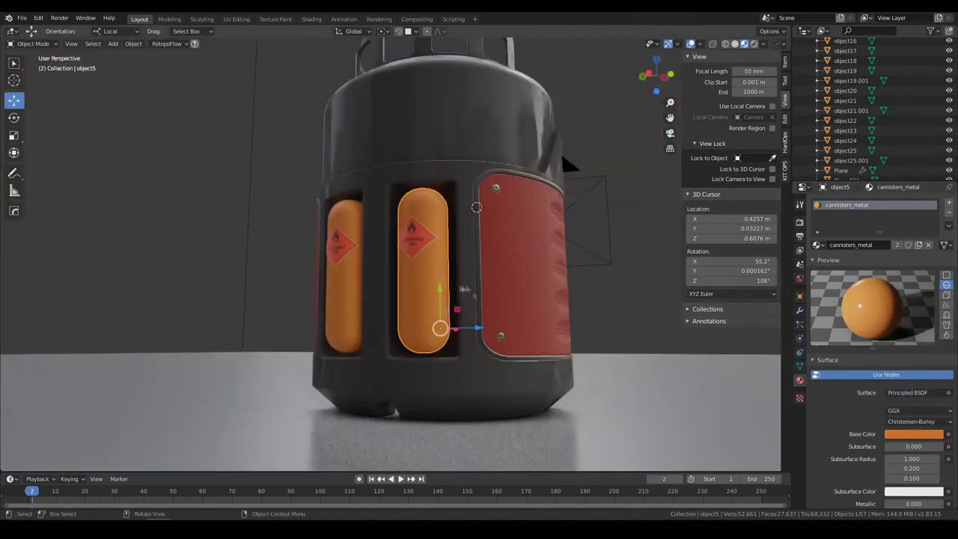
{"action": "scroll", "coordinate": [895, 381], "scroll_direction": "down", "scroll_amount": 5}
- Switch to camera view and set the Color Management look to High Contrast
{"action": "key", "text": "KP_0"}
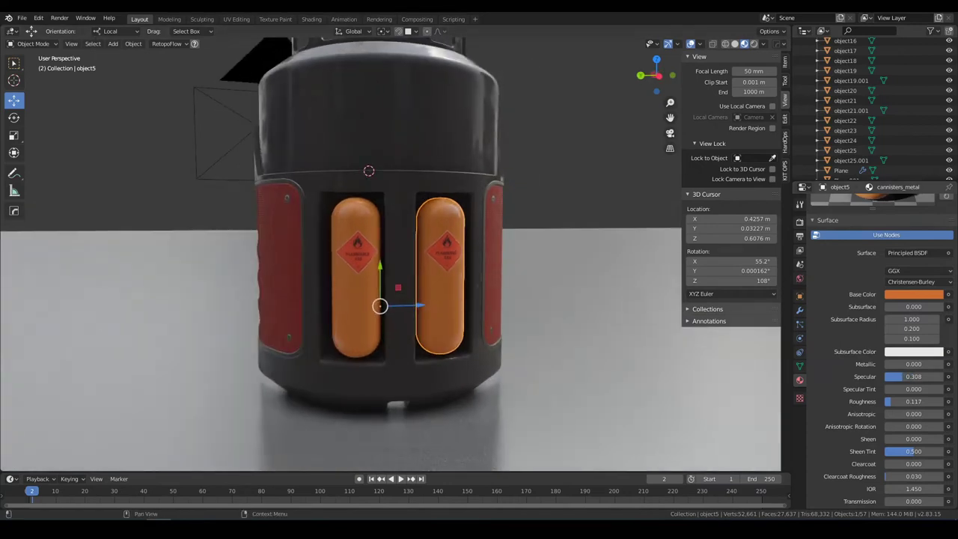
{"action": "left_click", "coordinate": [799, 221]}
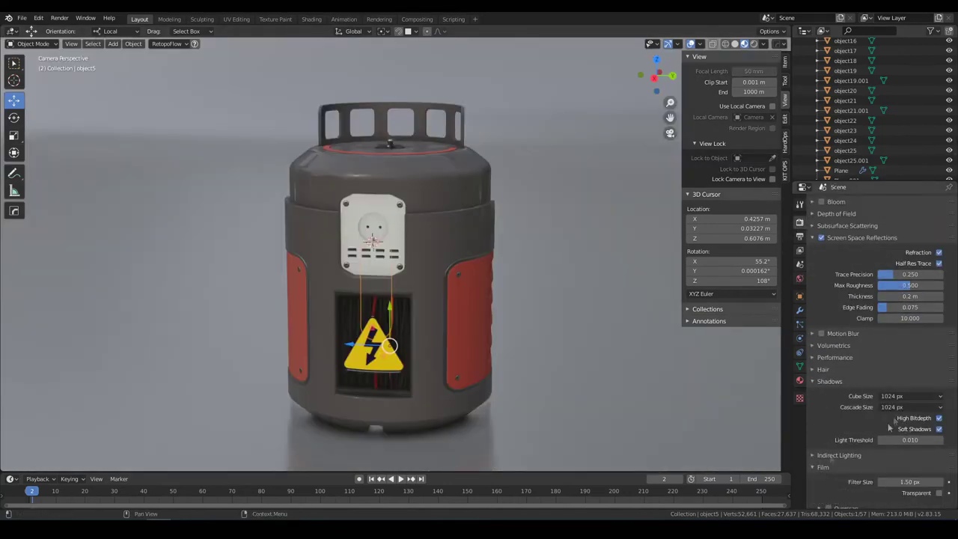
{"action": "scroll", "coordinate": [889, 426], "scroll_direction": "down", "scroll_amount": 2}
{"action": "left_click", "coordinate": [814, 506]}
{"action": "scroll", "coordinate": [860, 479], "scroll_direction": "down", "scroll_amount": 4}
{"action": "left_click", "coordinate": [909, 451]}
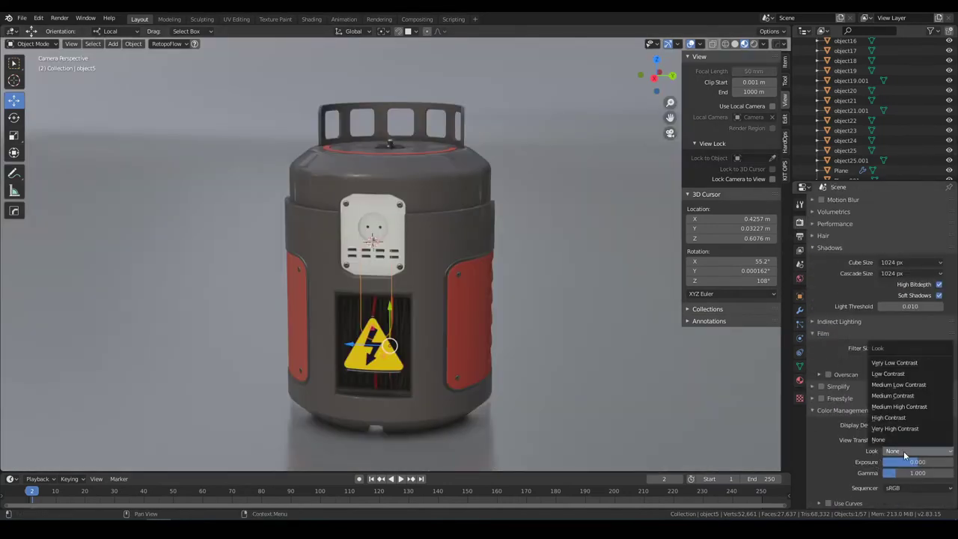
{"action": "left_click", "coordinate": [898, 424]}
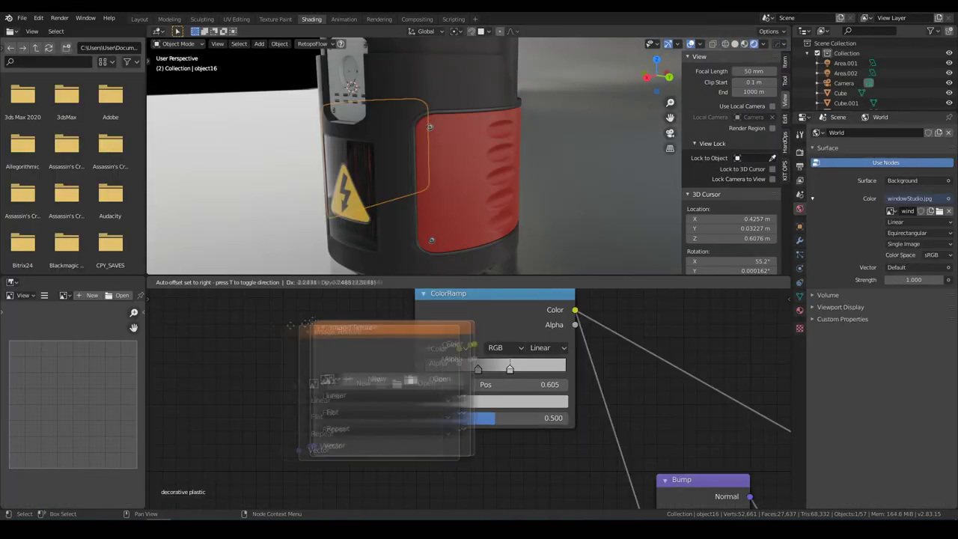
- Feed 13783-normal.jpg through a Normal Map node at strength 0.1, then begin Images as Planes import
{"action": "scroll", "coordinate": [417, 411], "scroll_direction": "down", "scroll_amount": 1}
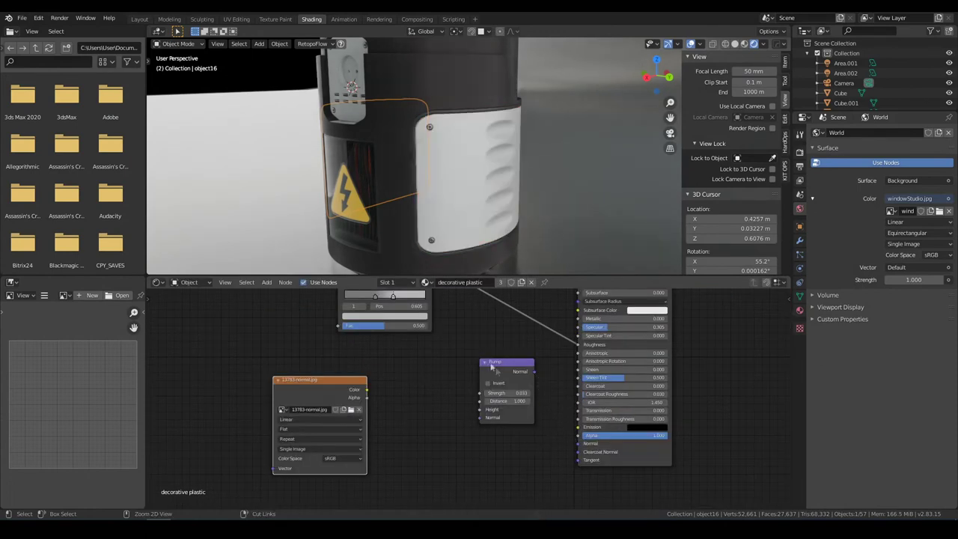
{"action": "key", "text": "shift+a"}
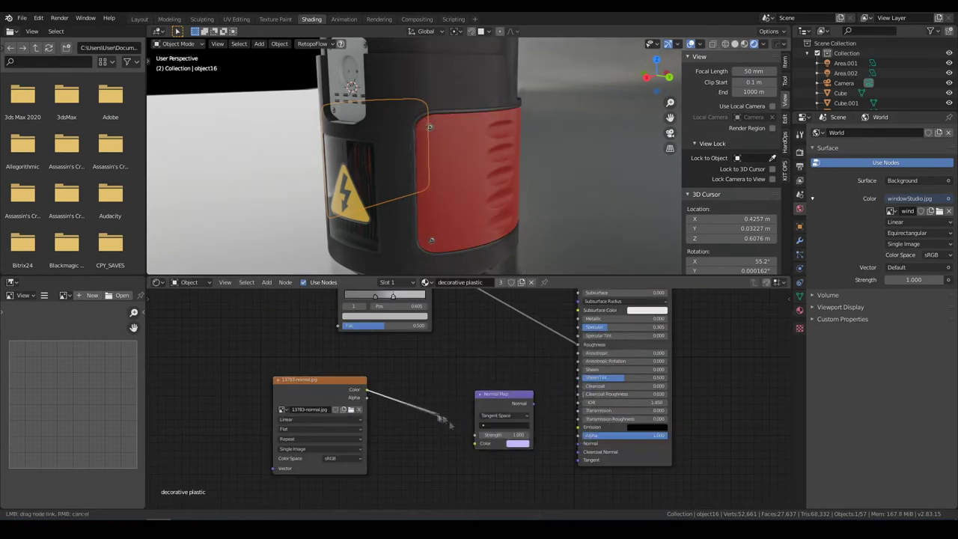
{"action": "left_click_drag", "start_coordinate": [558, 412], "coordinate": [577, 443]}
{"action": "scroll", "coordinate": [374, 149], "scroll_direction": "up", "scroll_amount": 5}
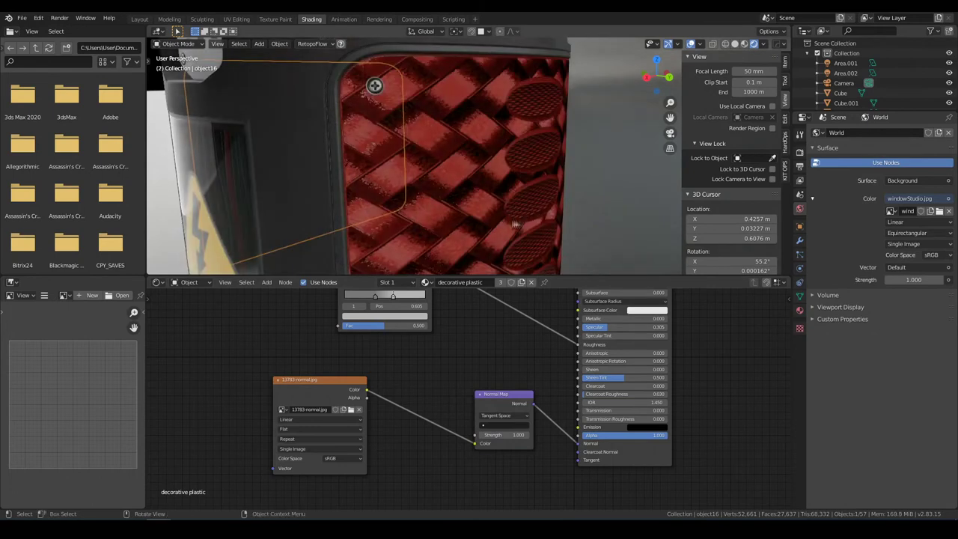
{"action": "scroll", "coordinate": [474, 212], "scroll_direction": "up", "scroll_amount": 3}
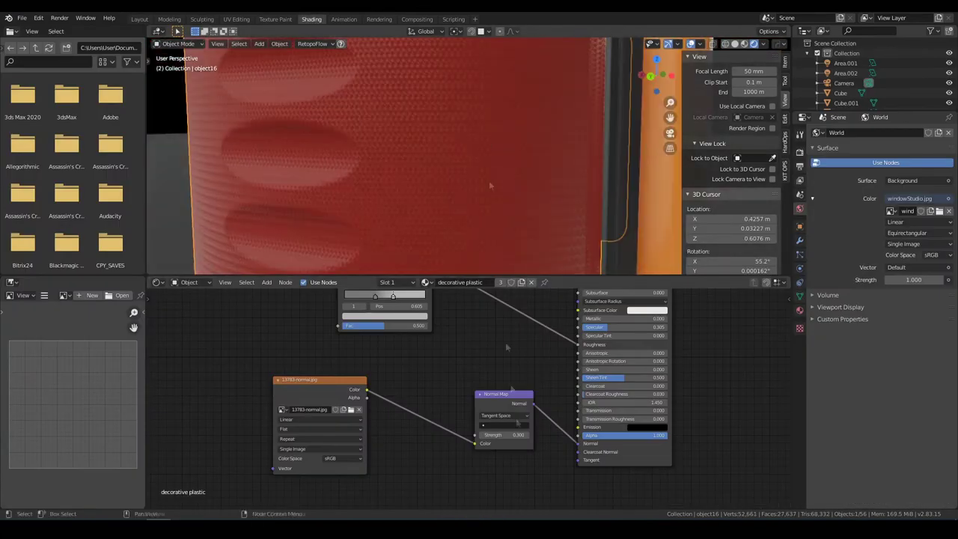
{"action": "key", "text": "Return"}
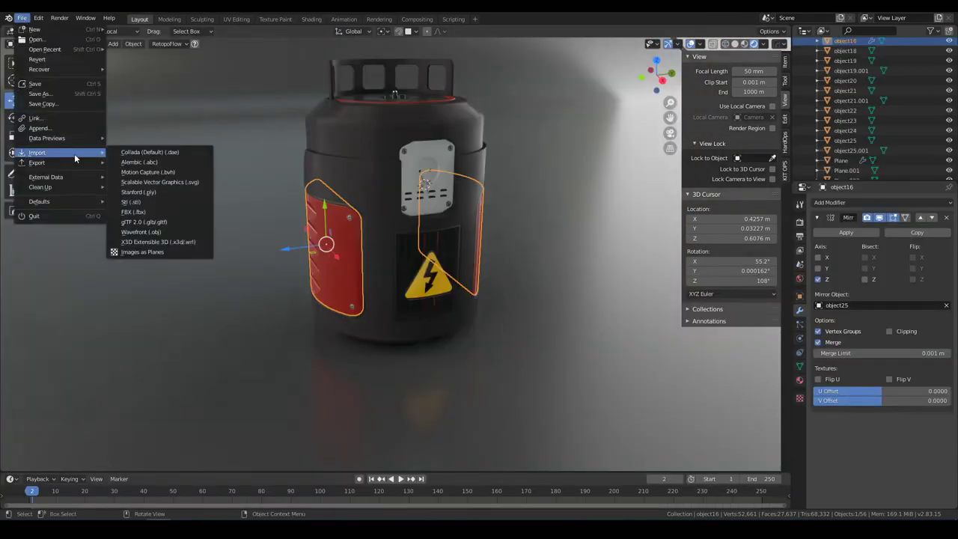
{"action": "left_click", "coordinate": [142, 252]}
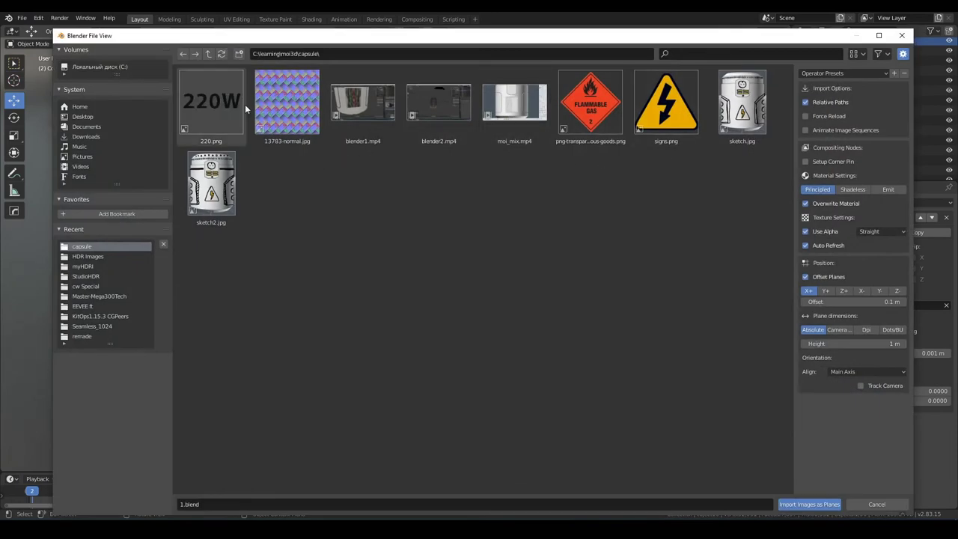
- Import 220.png as an image plane and scale it to 0.1
{"action": "double_click", "coordinate": [211, 101]}
{"action": "key", "text": "s"}
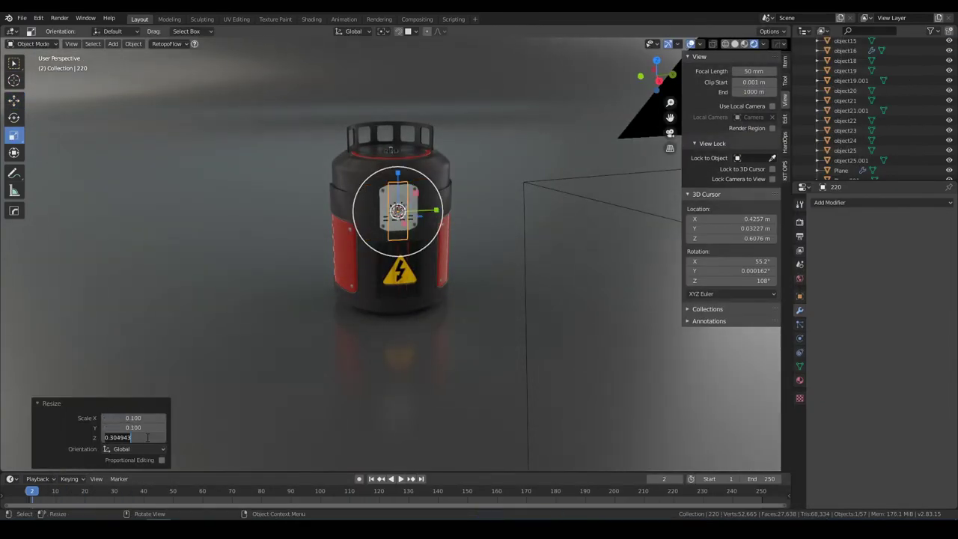
{"action": "type", "text": "0.1"}
{"action": "key", "text": "Return"}
{"action": "key", "text": "KP_Decimal"}
- Position the 220W label on the socket plate just above the outlet
{"action": "key", "text": "g"}
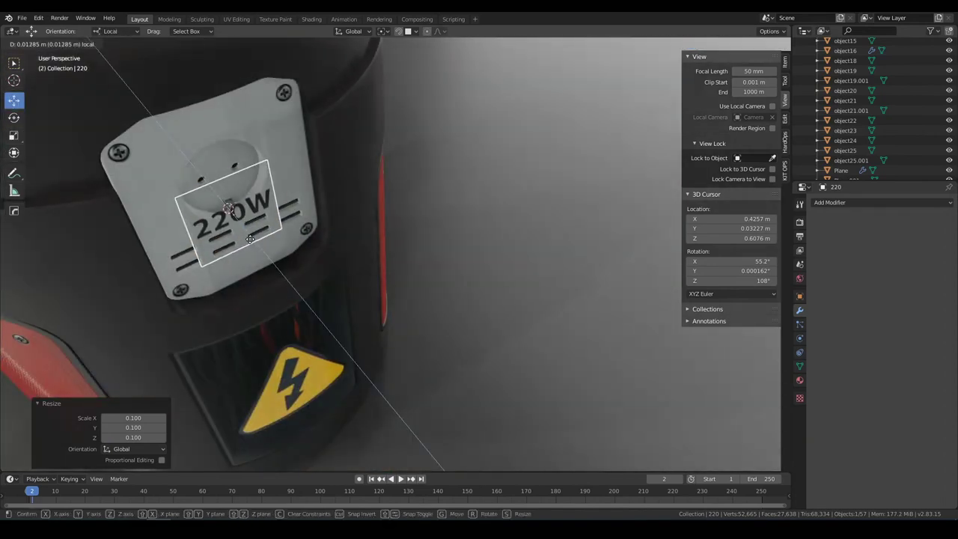
{"action": "middle_click_drag", "start_coordinate": [232, 199], "coordinate": [292, 161]}
{"action": "left_click_drag", "start_coordinate": [292, 161], "coordinate": [296, 82]}
{"action": "scroll", "coordinate": [296, 82], "scroll_direction": "up", "scroll_amount": 2}
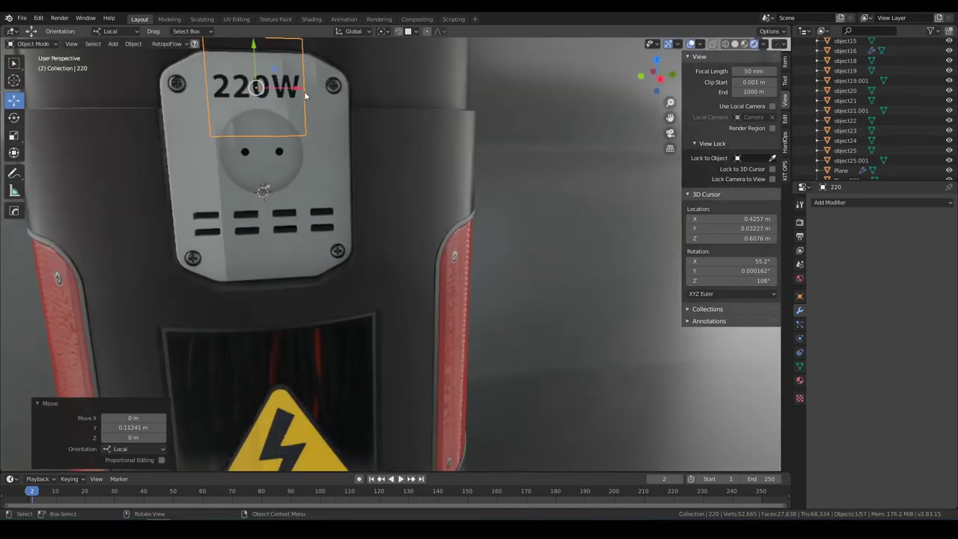
{"action": "middle_click_drag", "start_coordinate": [296, 82], "coordinate": [396, 186], "text": "shift"}
{"action": "key", "text": "KP_Decimal"}
{"action": "key", "text": "g"}
{"action": "key", "text": "x"}
{"action": "left_click", "coordinate": [414, 287]}
{"action": "scroll", "coordinate": [413, 286], "scroll_direction": "down", "scroll_amount": 5}
{"action": "middle_click_drag", "start_coordinate": [422, 273], "coordinate": [457, 255]}
- Select the ground plane and lock the camera to the view
{"action": "left_click", "coordinate": [799, 222]}
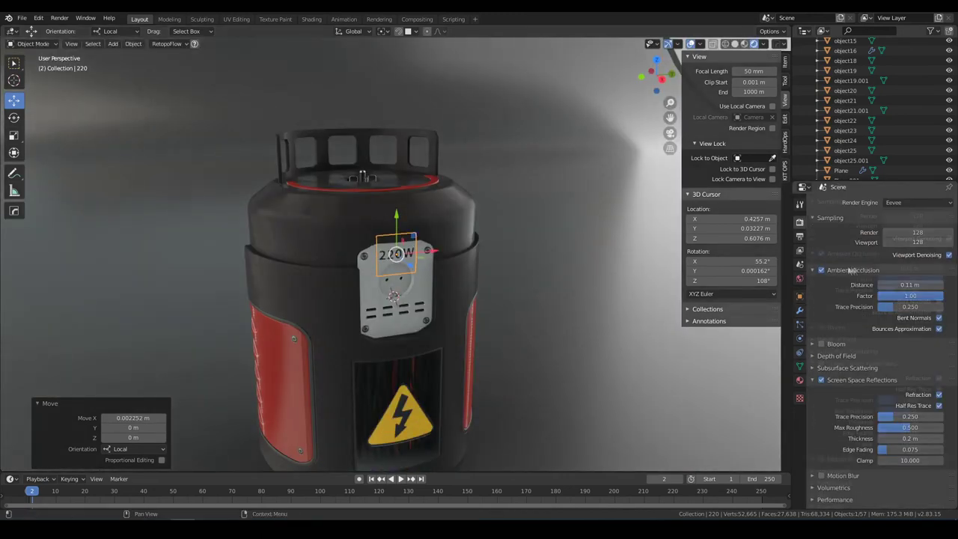
{"action": "left_click", "coordinate": [841, 170]}
{"action": "scroll", "coordinate": [419, 284], "scroll_direction": "down", "scroll_amount": 5}
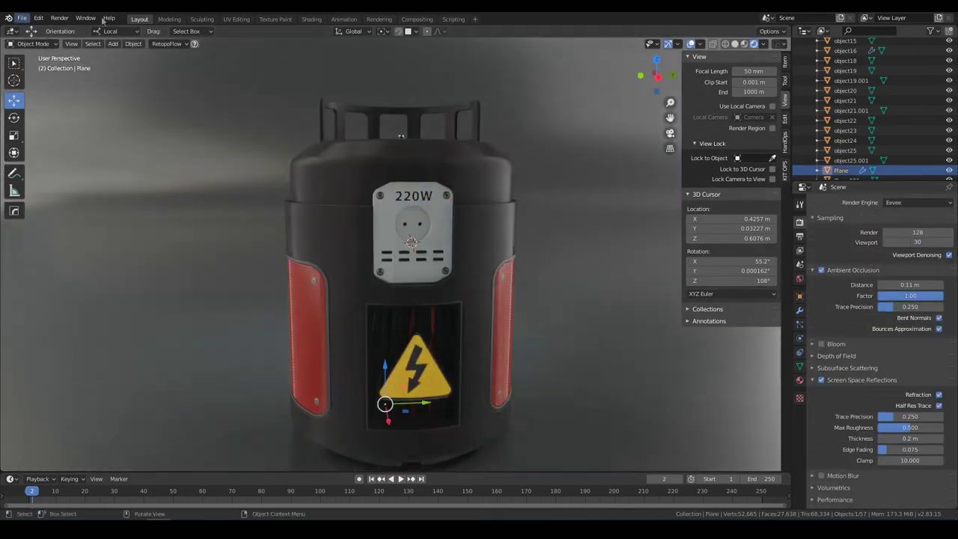
{"action": "scroll", "coordinate": [876, 337], "scroll_direction": "down", "scroll_amount": 5}
{"action": "left_click", "coordinate": [772, 179]}
- Select all canister parts in solid shading and group them together
{"action": "middle_click_drag", "start_coordinate": [543, 209], "coordinate": [538, 220]}
{"action": "key", "text": "a"}
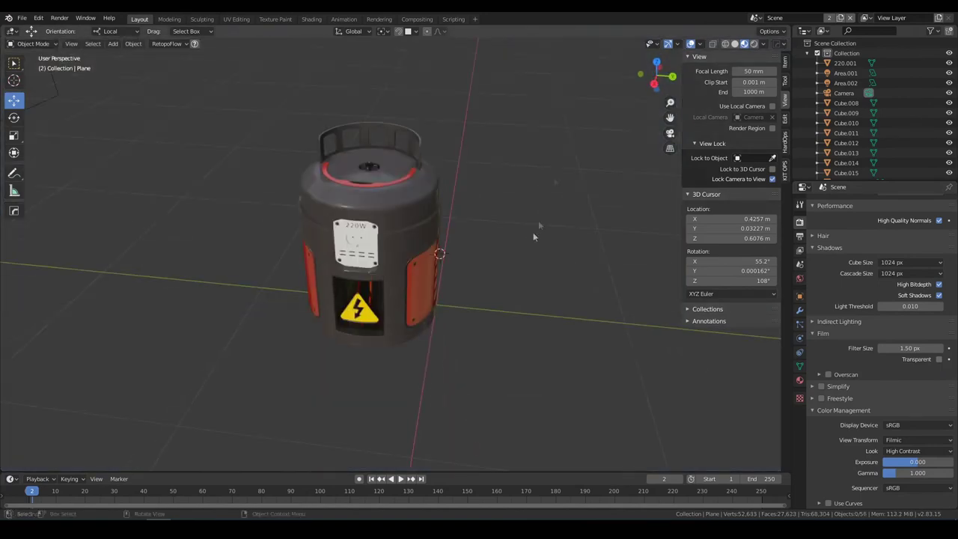
{"action": "left_click", "coordinate": [734, 43]}
{"action": "key", "text": "ctrl+g"}
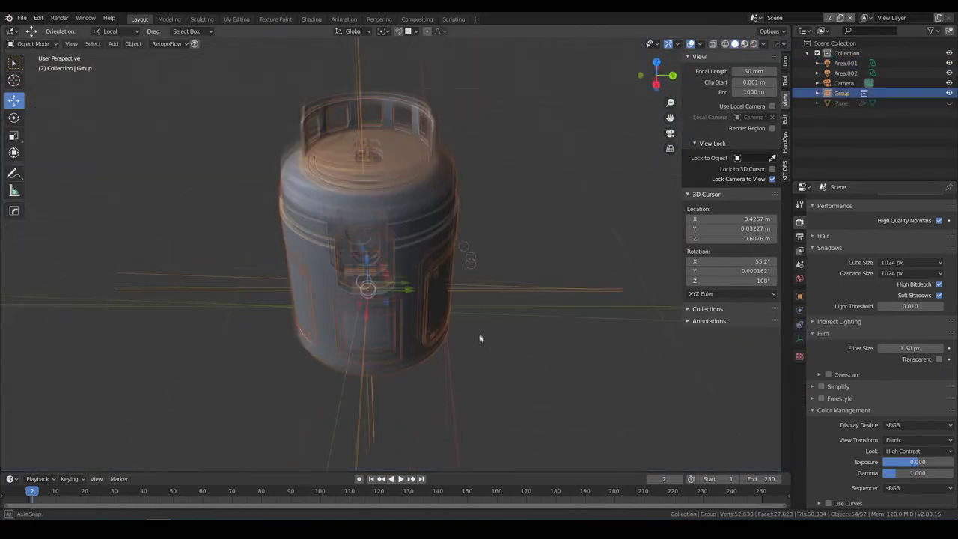
{"action": "scroll", "coordinate": [492, 349], "scroll_direction": "down", "scroll_amount": 3}
- Duplicate the canister group three times to form a row of four
{"action": "key", "text": "shift+d"}
{"action": "key", "text": "g"}
{"action": "left_click", "coordinate": [419, 284]}
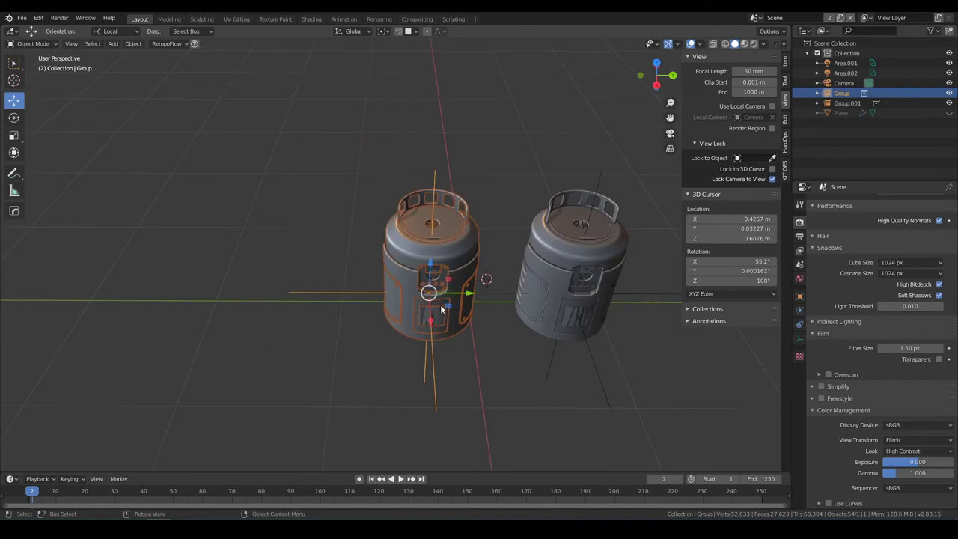
{"action": "key", "text": "shift+d"}
{"action": "left_click", "coordinate": [291, 222]}
{"action": "middle_click_drag", "start_coordinate": [291, 222], "coordinate": [449, 240]}
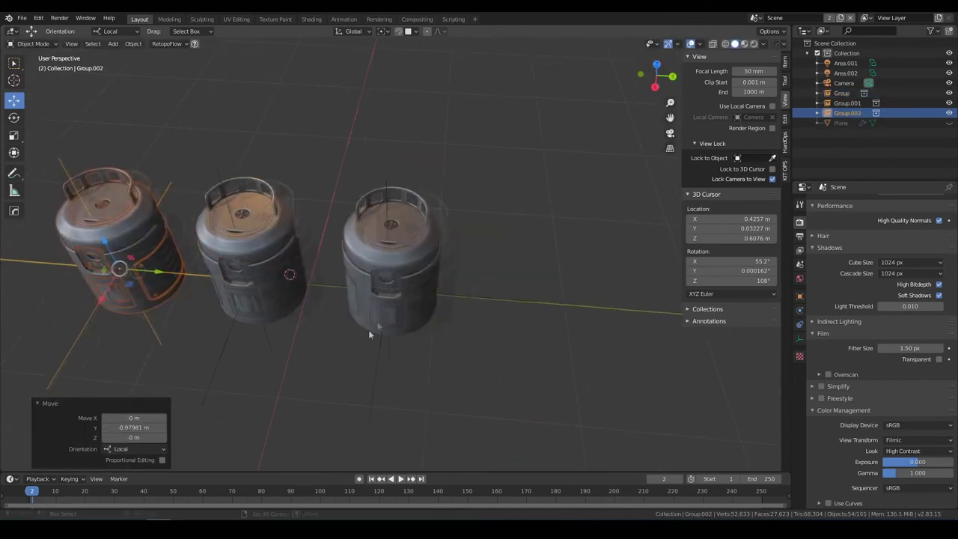
{"action": "key", "text": "shift+d"}
{"action": "key", "text": "Return"}
{"action": "middle_click_drag", "start_coordinate": [299, 285], "coordinate": [381, 297]}
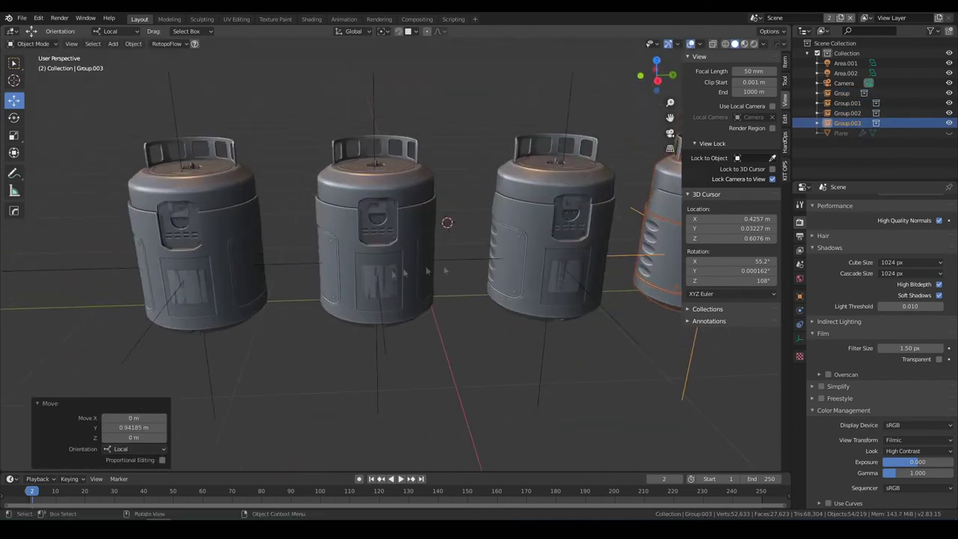
- Rotate the leftmost canister to face a new direction
{"action": "left_click", "coordinate": [382, 296]}
{"action": "left_click", "coordinate": [262, 292]}
{"action": "key", "text": "r"}
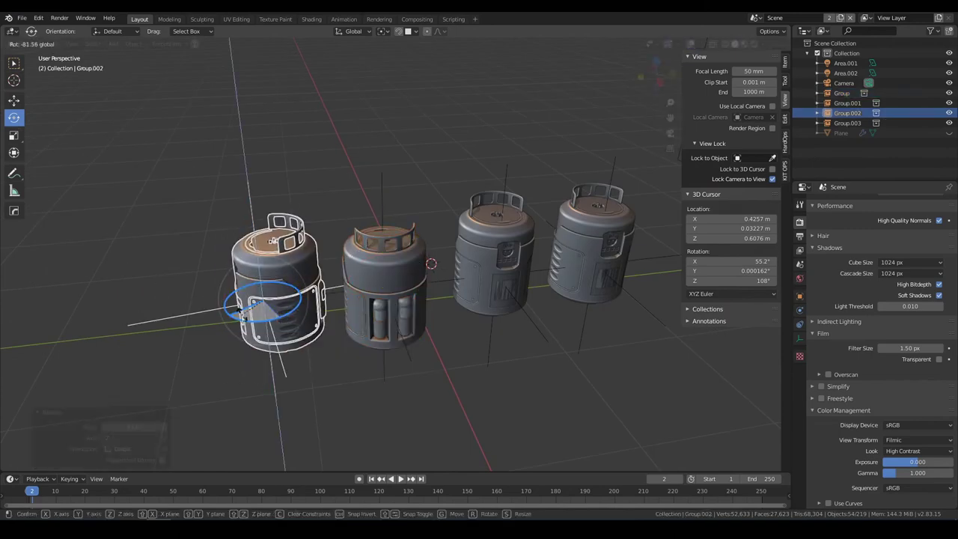
{"action": "left_click", "coordinate": [239, 305]}
- Rotate the last canister so it lies on its side
{"action": "middle_click_drag", "start_coordinate": [659, 206], "coordinate": [441, 254]}
{"action": "left_click", "coordinate": [441, 255]}
{"action": "key", "text": "r"}
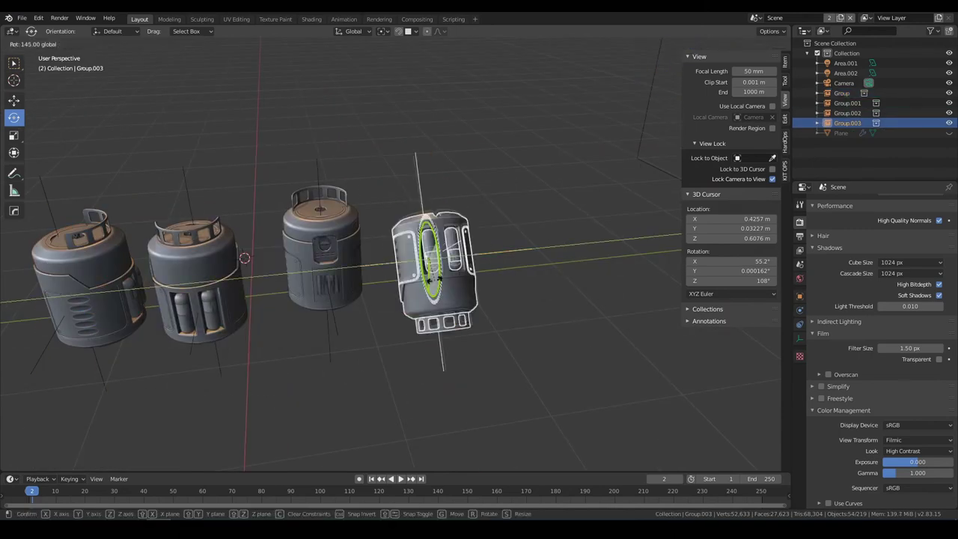
{"action": "key", "text": "Return"}
{"action": "left_click", "coordinate": [154, 427]}
{"action": "type", "text": "95d"}
- Cycle through side views and settle on a top-down view of the row
{"action": "middle_click_drag", "start_coordinate": [189, 388], "coordinate": [412, 307], "text": "alt"}
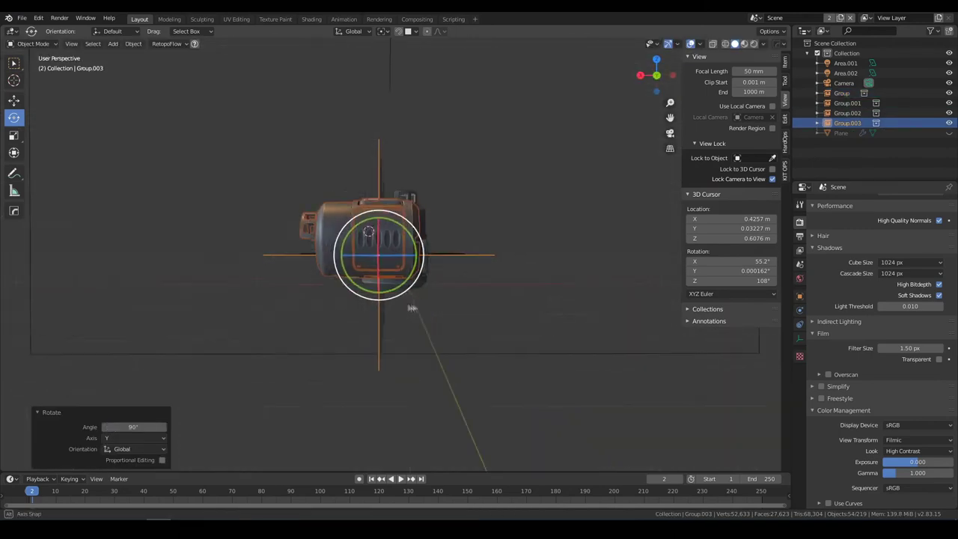
{"action": "left_click", "coordinate": [347, 303]}
{"action": "key", "text": "grave"}
{"action": "left_click", "coordinate": [475, 304]}
{"action": "key", "text": "grave"}
{"action": "left_click", "coordinate": [451, 268]}
{"action": "scroll", "coordinate": [395, 247], "scroll_direction": "up", "scroll_amount": 3}
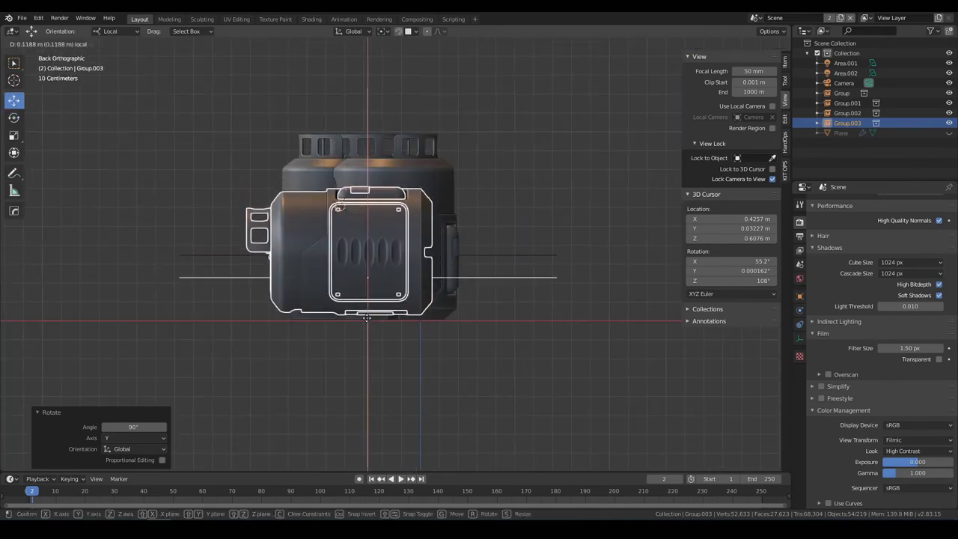
{"action": "key", "text": "grave"}
{"action": "left_click", "coordinate": [287, 75]}
{"action": "scroll", "coordinate": [404, 299], "scroll_direction": "down", "scroll_amount": 4}
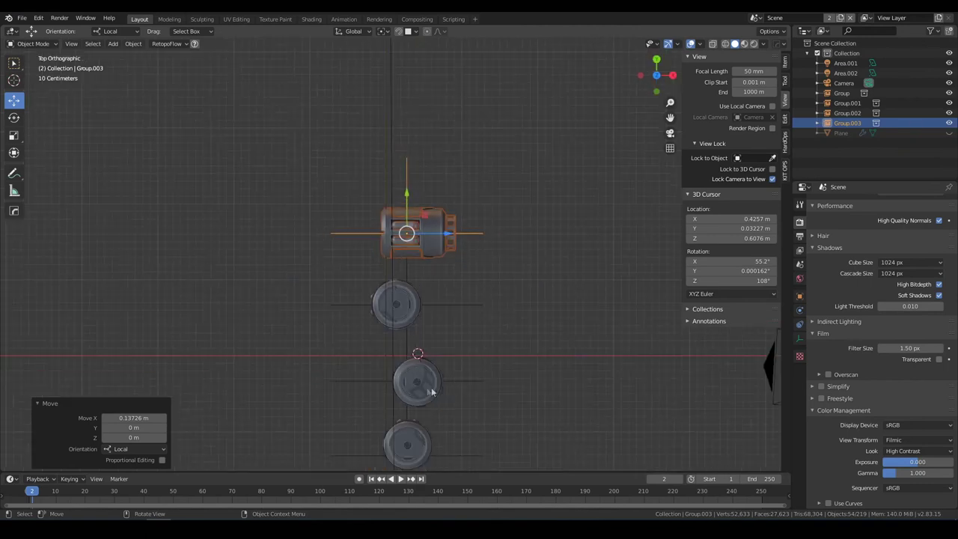
- Move the lying canister and the second canister into line, then view through the camera
{"action": "left_click", "coordinate": [395, 382]}
{"action": "left_click", "coordinate": [357, 384]}
{"action": "left_click", "coordinate": [418, 307]}
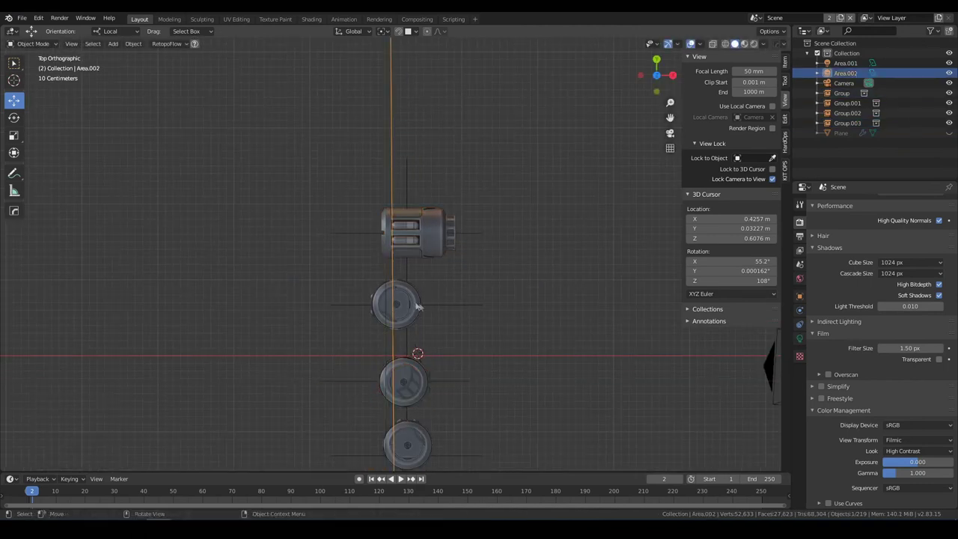
{"action": "left_click", "coordinate": [411, 286]}
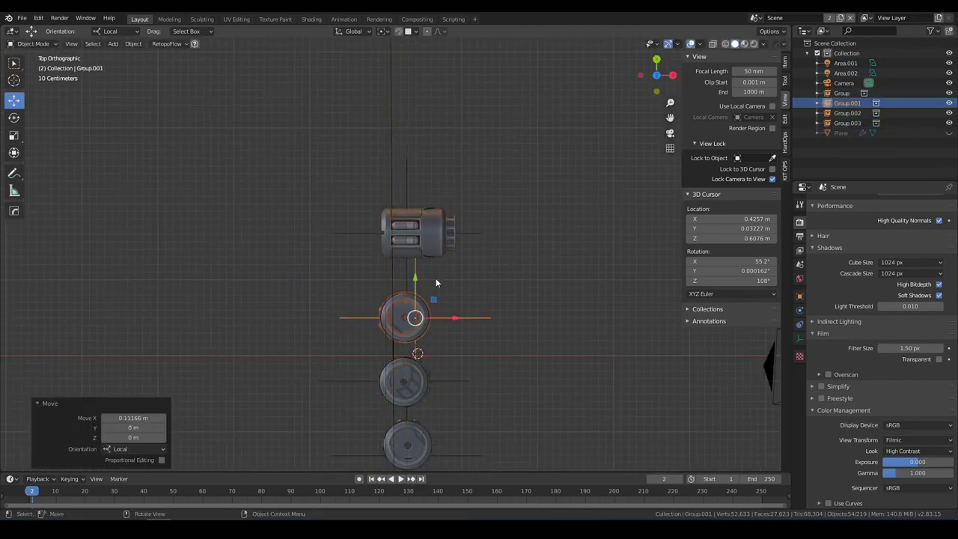
{"action": "left_click", "coordinate": [412, 228]}
{"action": "left_click", "coordinate": [407, 211]}
{"action": "key", "text": "KP_0"}
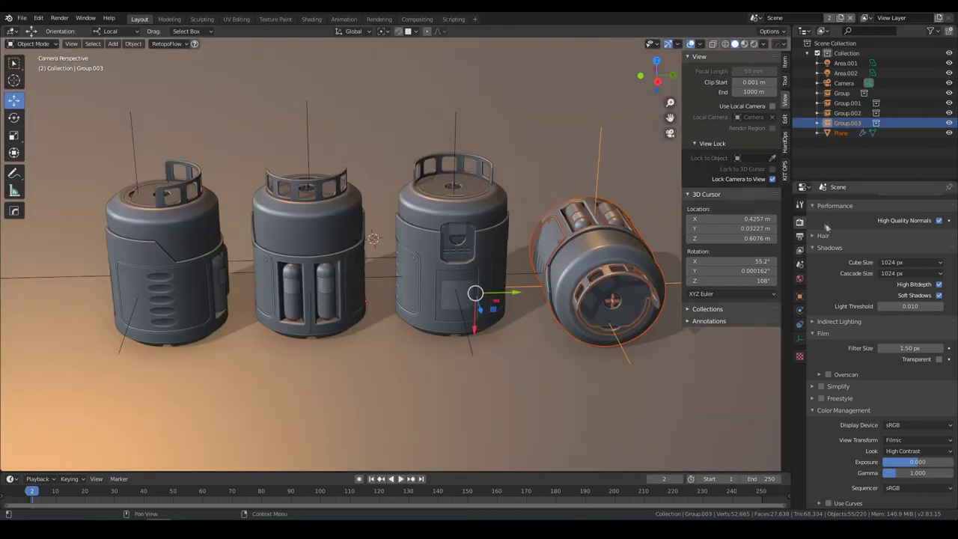
- Set the output resolution height to 800 px
{"action": "left_click", "coordinate": [800, 235]}
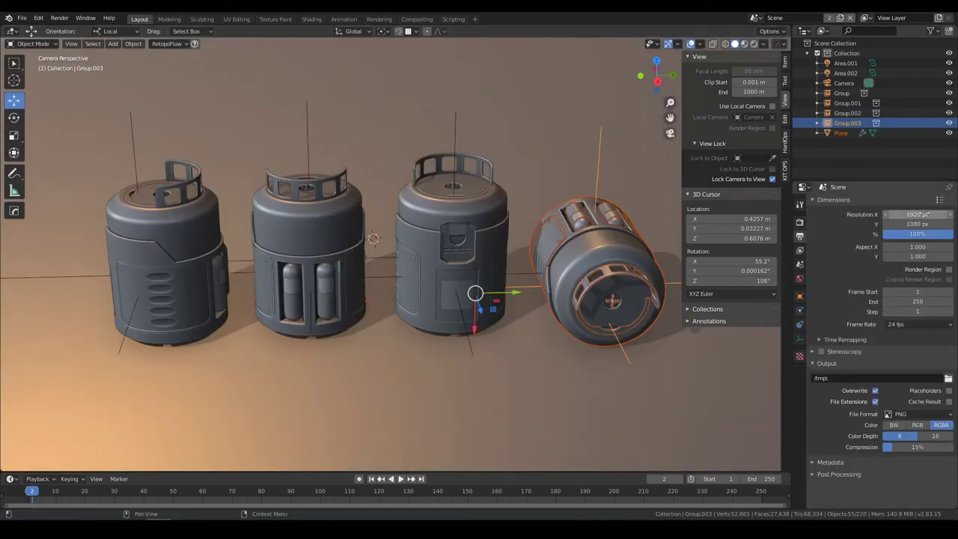
{"action": "type", "text": "0"}
{"action": "key", "text": "Return"}
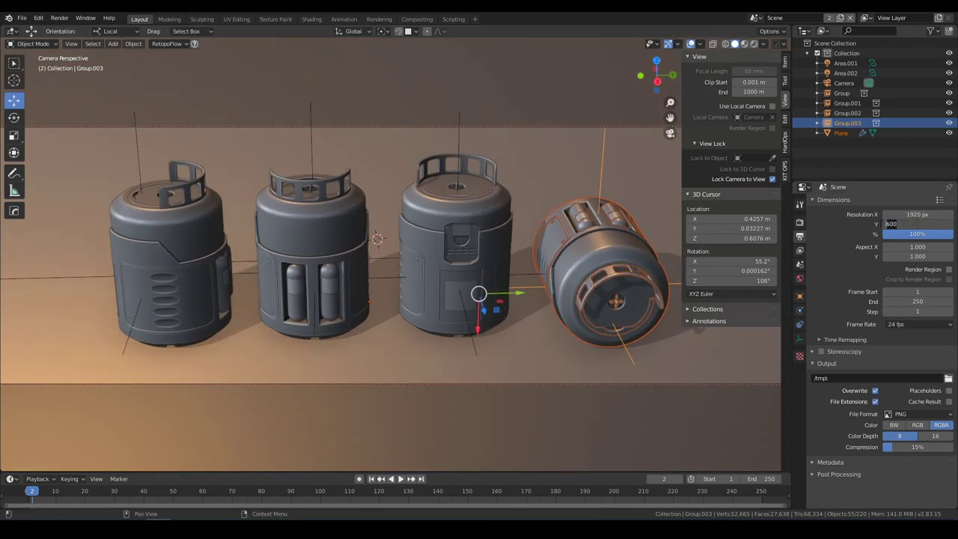
{"action": "key", "text": "Return"}
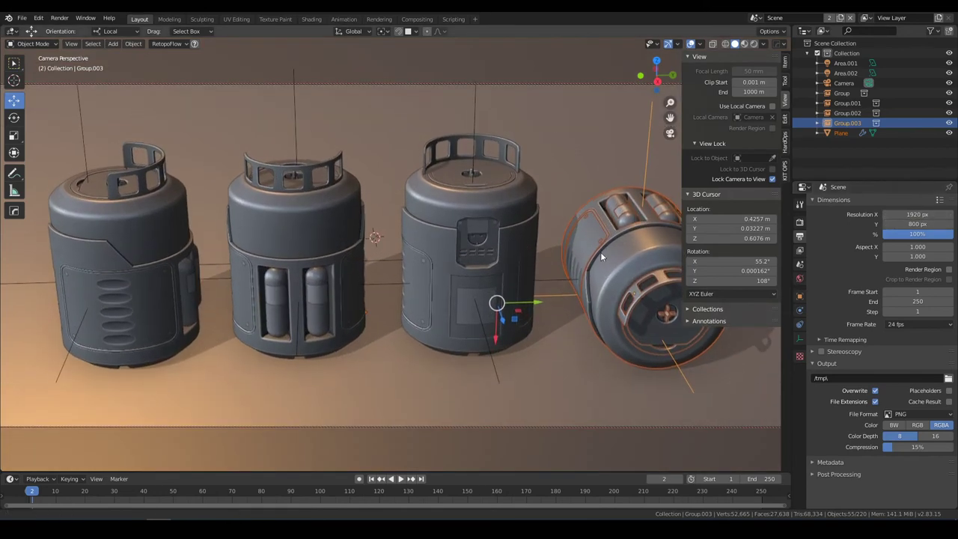
{"action": "scroll", "coordinate": [374, 262], "scroll_direction": "down", "scroll_amount": 3}
- Use rendered shading and the Very High Contrast look, render a test frame, and add a camera
{"action": "left_click", "coordinate": [754, 44]}
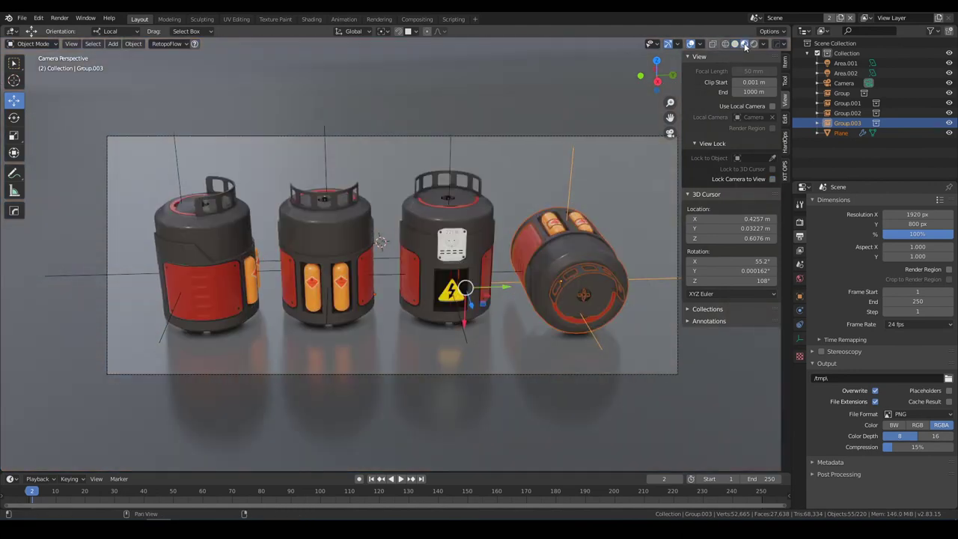
{"action": "left_click", "coordinate": [799, 222]}
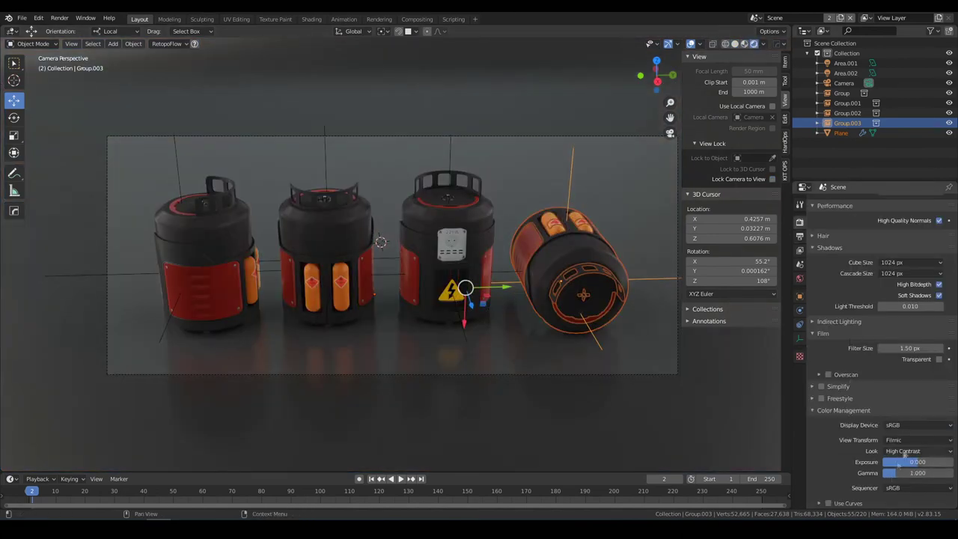
{"action": "left_click", "coordinate": [901, 451]}
{"action": "left_click", "coordinate": [893, 431]}
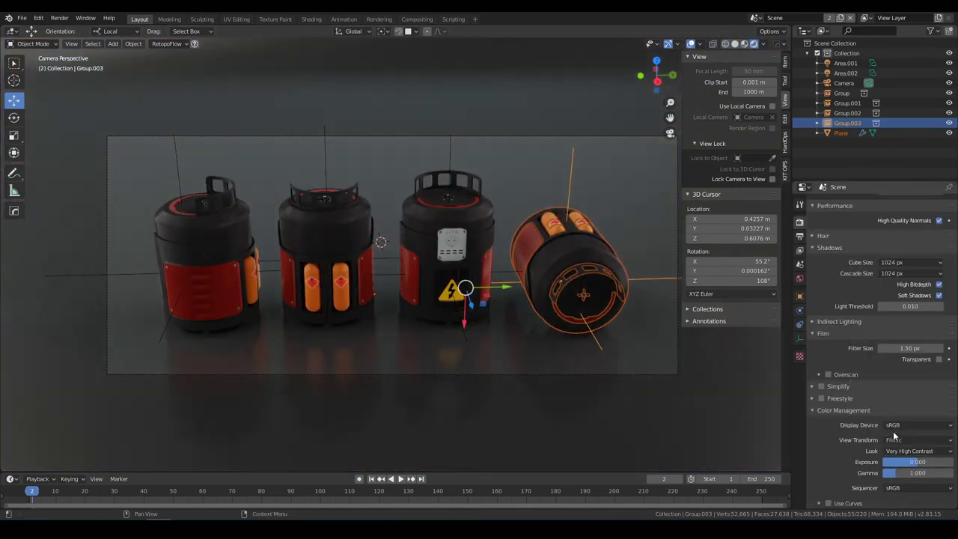
{"action": "key", "text": "F12"}
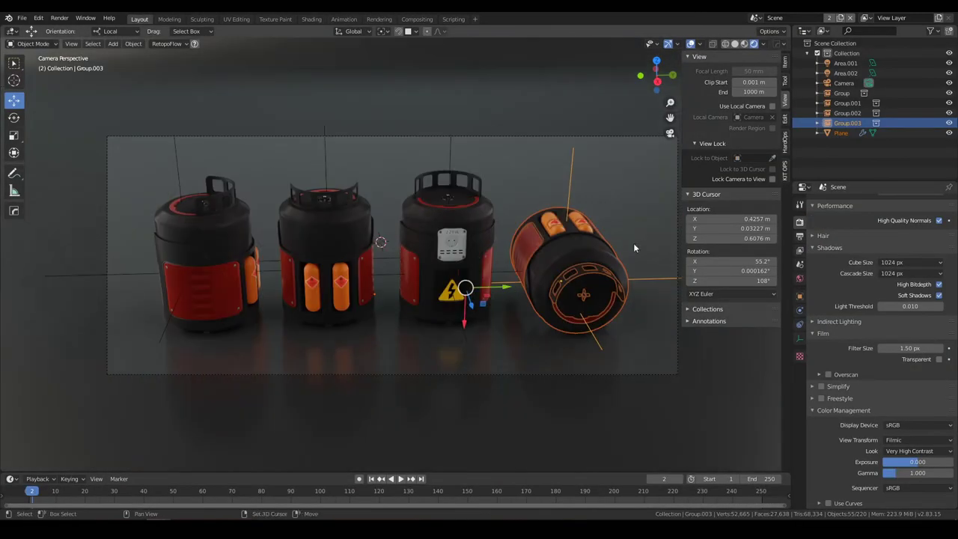
{"action": "left_click", "coordinate": [613, 391]}
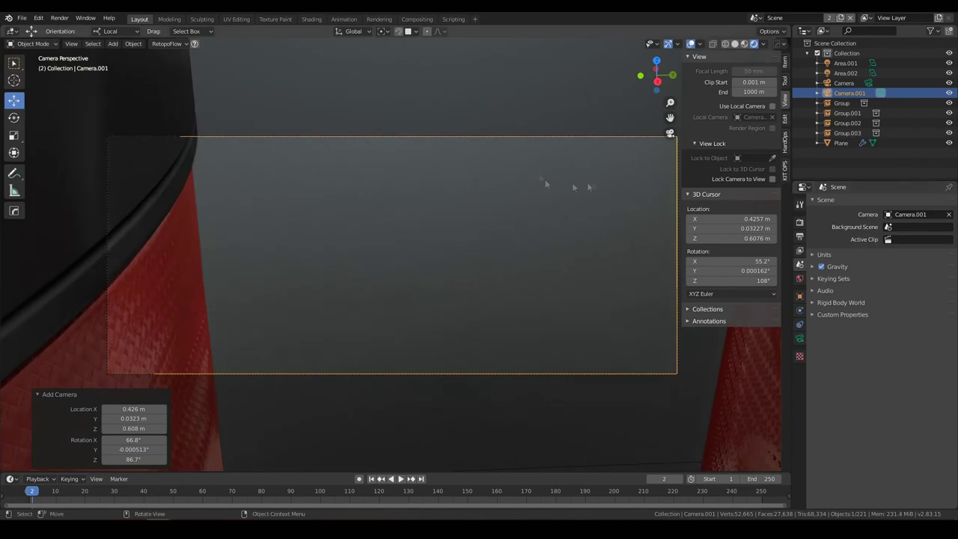
- Aim the new camera down at the canisters, make the original Camera the scene camera, and render
{"action": "key", "text": "ctrl+KP_0"}
{"action": "middle_click_drag", "start_coordinate": [530, 225], "coordinate": [565, 212]}
{"action": "left_click", "coordinate": [861, 228]}
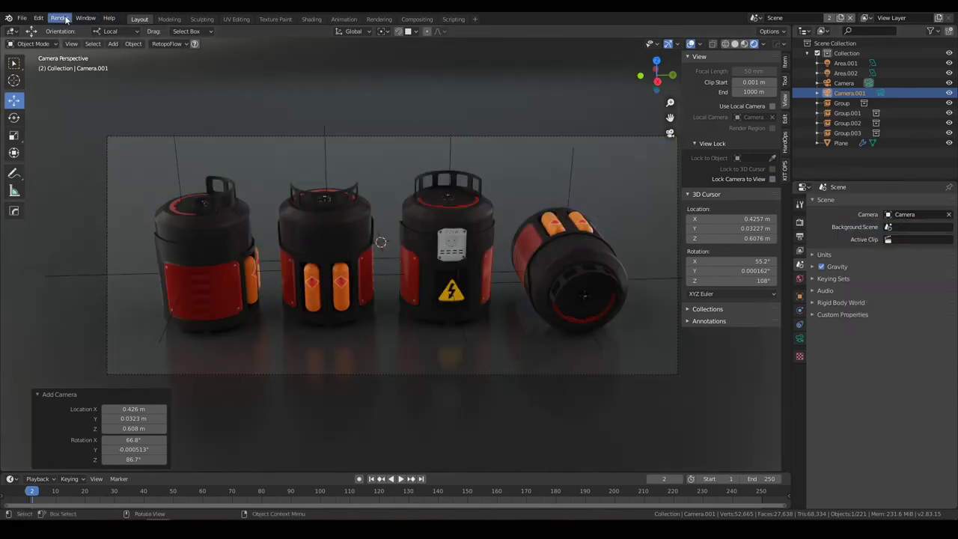
{"action": "left_click", "coordinate": [799, 222]}
{"action": "left_click", "coordinate": [799, 237]}
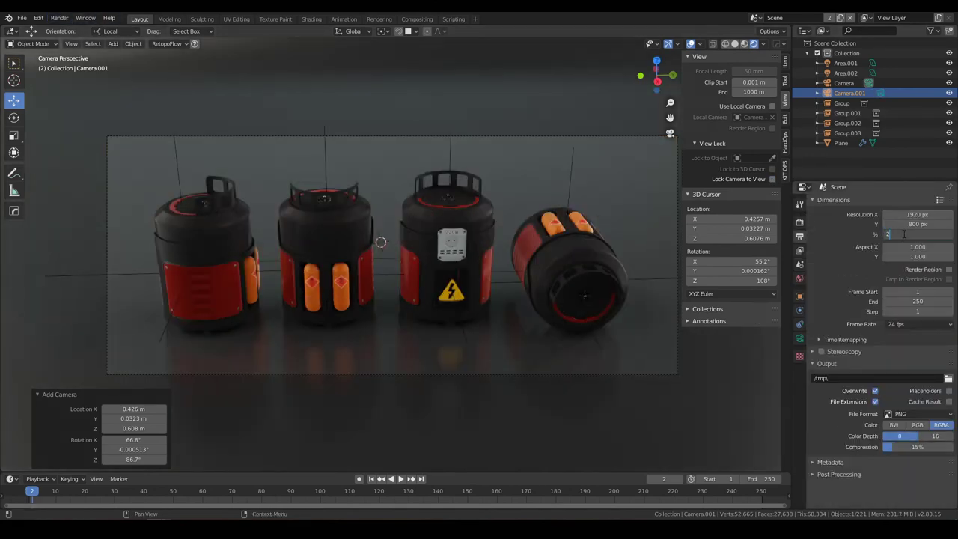
{"action": "middle_click_drag", "start_coordinate": [467, 181], "coordinate": [486, 190]}
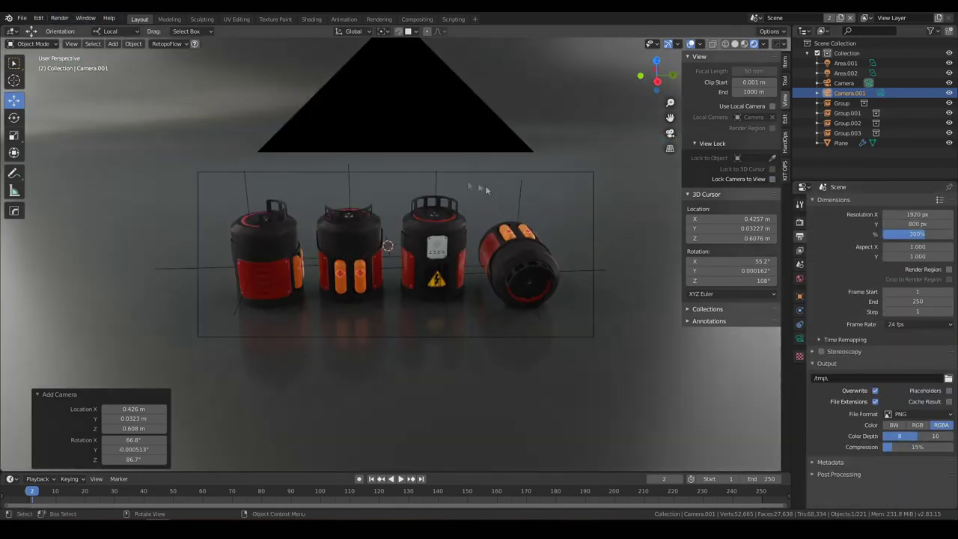
{"action": "left_click", "coordinate": [78, 30]}
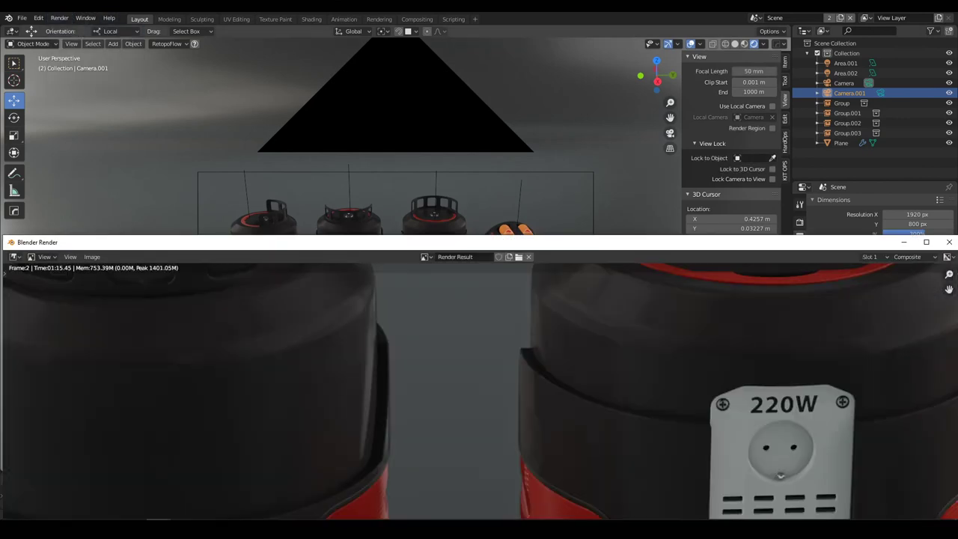
- Save the canister-row render as front.png in the capsule folder
{"action": "scroll", "coordinate": [542, 290], "scroll_direction": "down", "scroll_amount": 3}
{"action": "key", "text": "super+Up"}
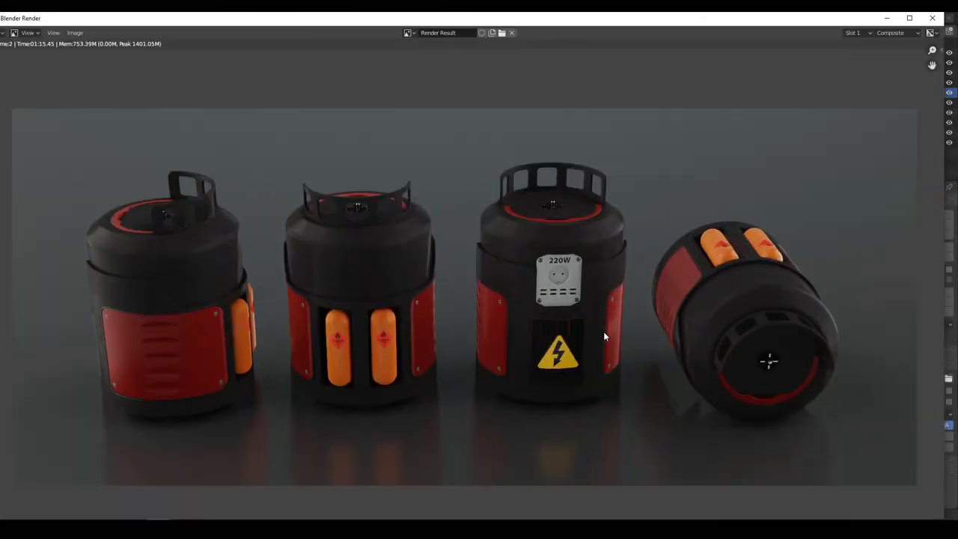
{"action": "scroll", "coordinate": [603, 330], "scroll_direction": "down", "scroll_amount": 1}
{"action": "scroll", "coordinate": [603, 330], "scroll_direction": "up", "scroll_amount": 1}
{"action": "left_click", "coordinate": [75, 33]}
{"action": "left_click", "coordinate": [95, 113]}
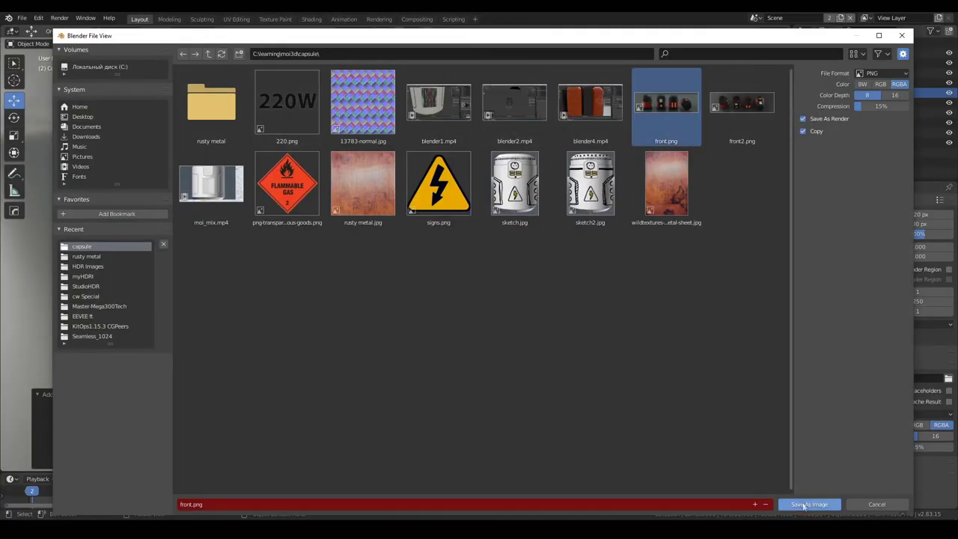
{"action": "left_click", "coordinate": [802, 505]}
{"action": "key", "text": "Escape"}
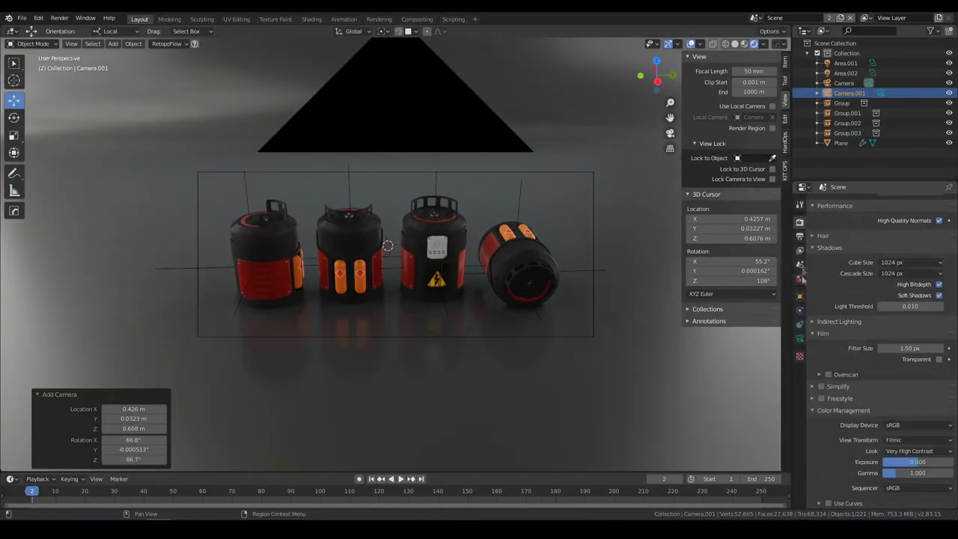
- Fit the camera frame in the view and render the higher-angle shot from the new camera
{"action": "key", "text": "Home"}
{"action": "key", "text": "F11"}
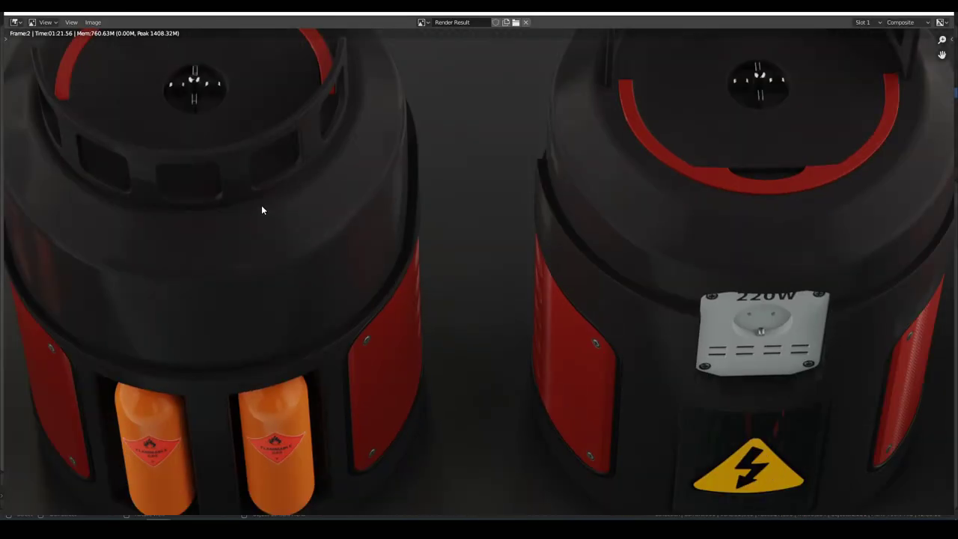
{"action": "key", "text": "Escape"}
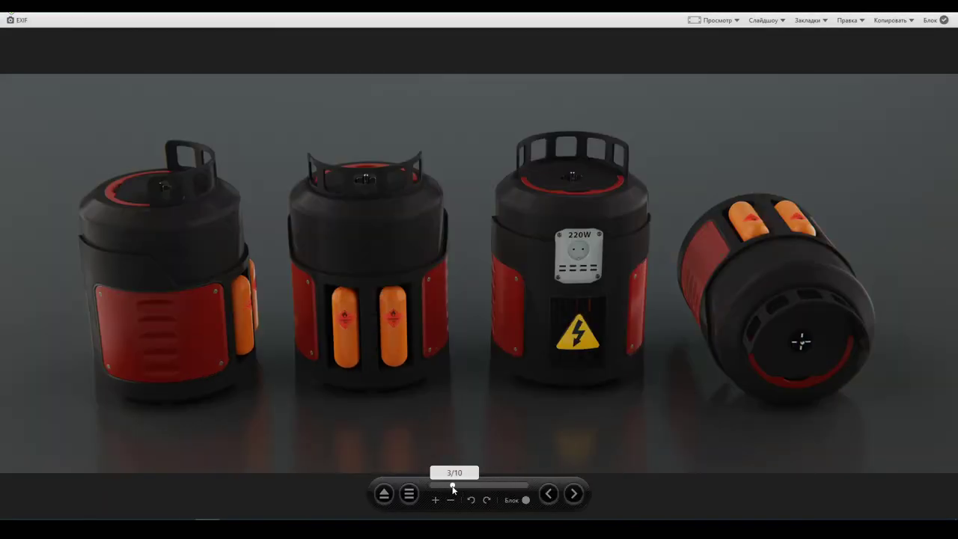
- Zoom in on the front.png render in the image viewer to inspect the decals
{"action": "left_click", "coordinate": [436, 500]}
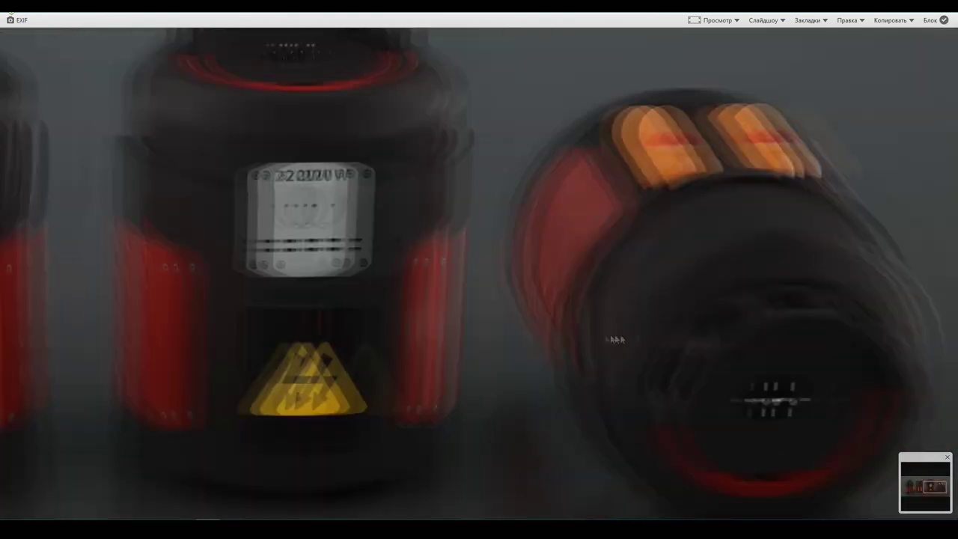